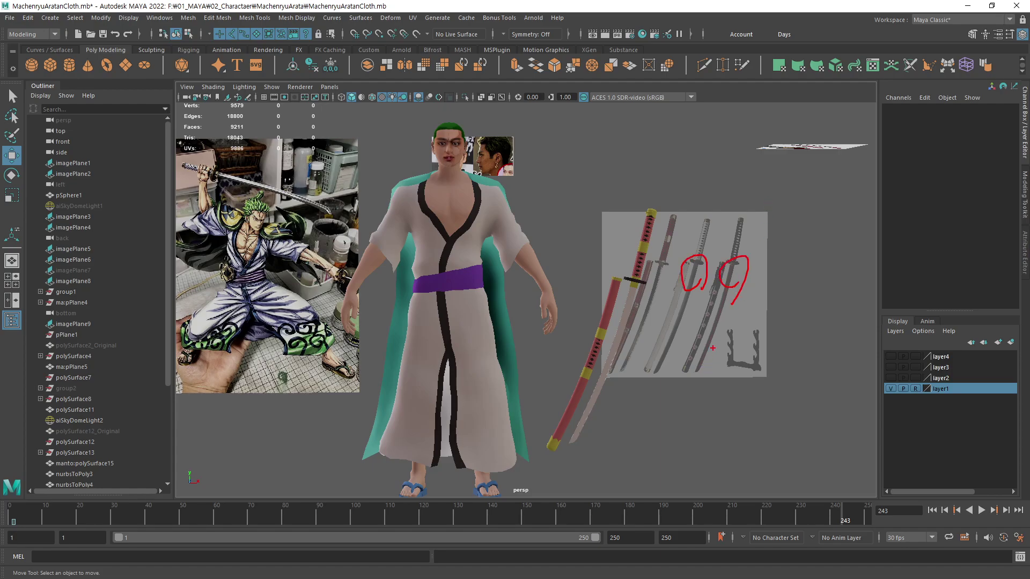
Examine the character's head, face and green scalp hairline from the front and in profile
{"action": "key", "text": "Escape"}
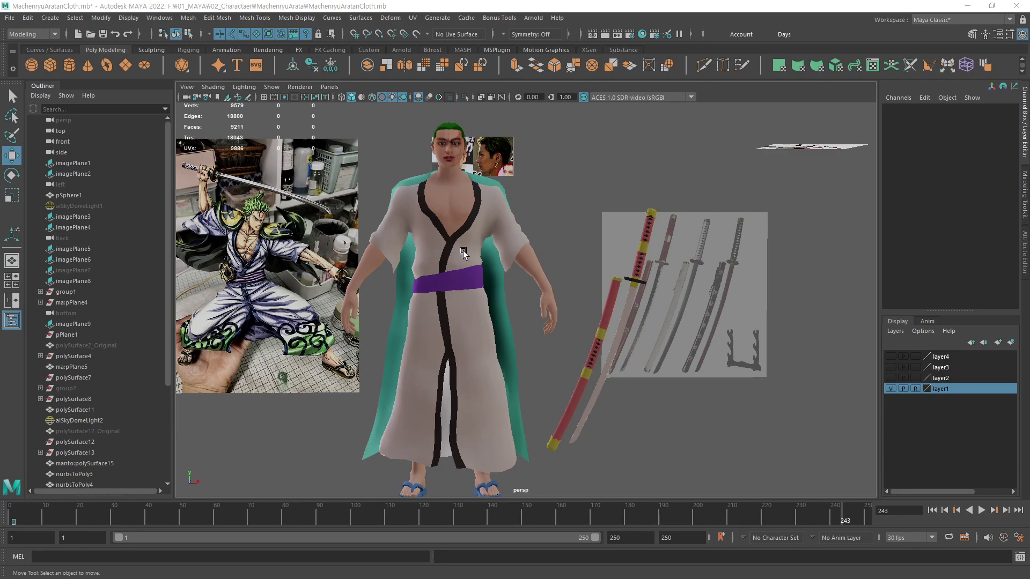
{"action": "middle_click_drag", "start_coordinate": [447, 262], "coordinate": [510, 358], "text": "alt"}
{"action": "right_click_drag", "start_coordinate": [510, 358], "coordinate": [828, 346], "text": "alt"}
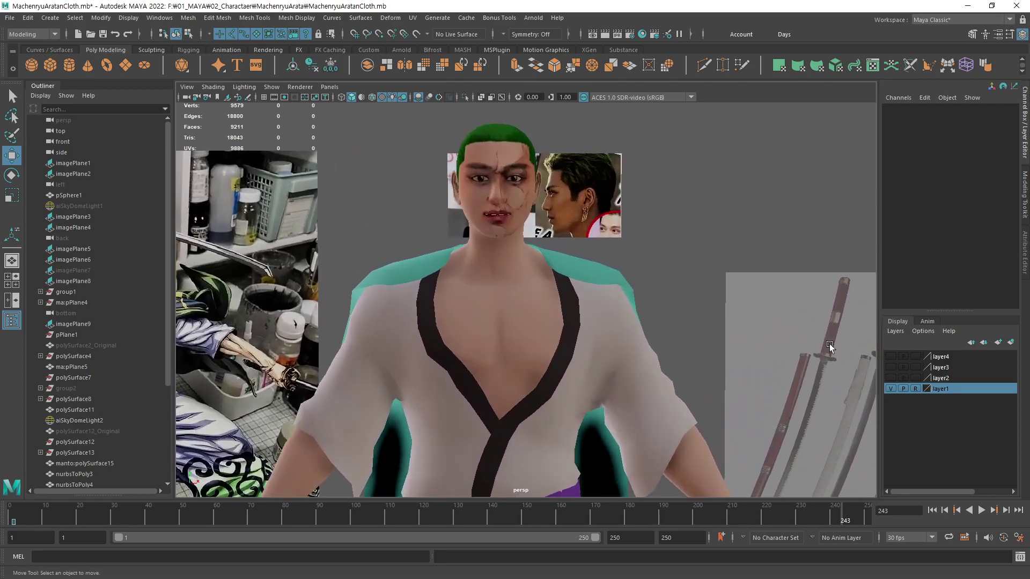
{"action": "left_click_drag", "start_coordinate": [536, 260], "coordinate": [429, 259], "text": "alt"}
{"action": "middle_click_drag", "start_coordinate": [429, 259], "coordinate": [479, 355], "text": "alt"}
{"action": "right_click_drag", "start_coordinate": [479, 355], "coordinate": [750, 345], "text": "alt"}
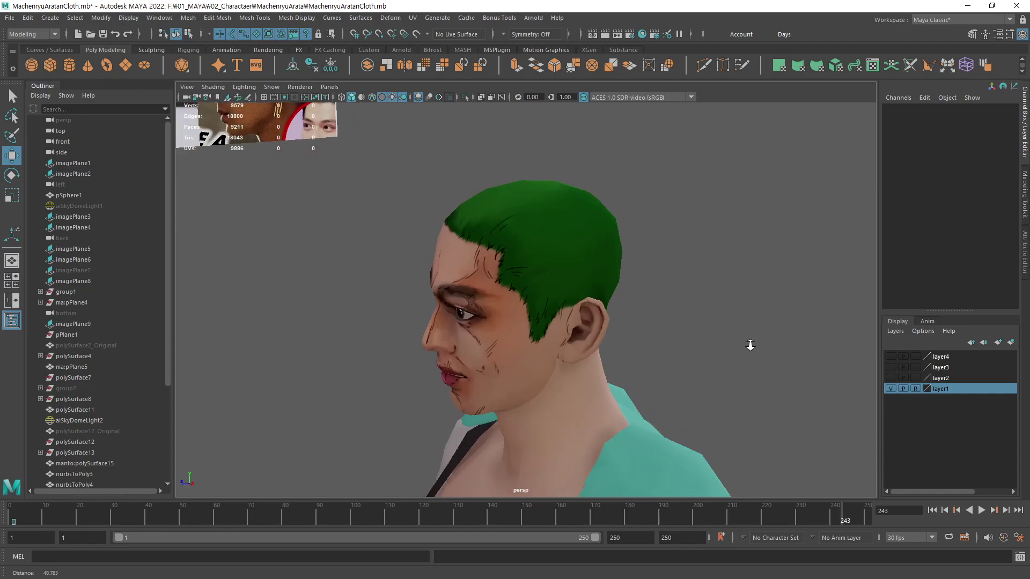
{"action": "left_click_drag", "start_coordinate": [558, 269], "coordinate": [567, 391], "text": "alt"}
{"action": "right_click_drag", "start_coordinate": [567, 391], "coordinate": [784, 395], "text": "alt"}
{"action": "left_click_drag", "start_coordinate": [783, 396], "coordinate": [547, 358], "text": "alt"}
{"action": "middle_click_drag", "start_coordinate": [636, 331], "coordinate": [564, 340], "text": "alt"}
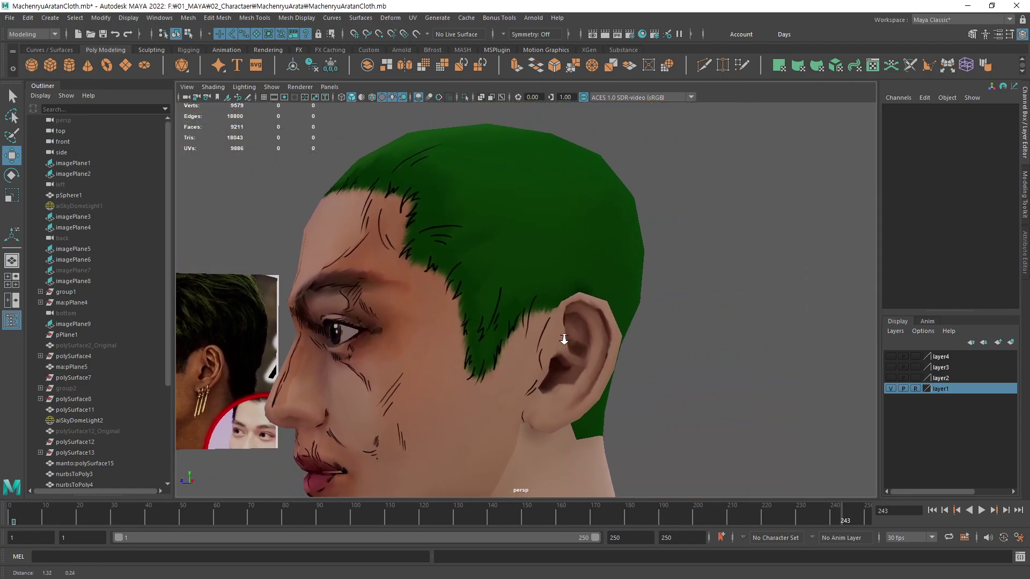
Examine the hairstyle in the illustrated figure reference and in the side-profile photo
{"action": "right_click_drag", "start_coordinate": [564, 339], "coordinate": [434, 347], "text": "alt"}
{"action": "left_click_drag", "start_coordinate": [434, 347], "coordinate": [665, 348], "text": "alt"}
{"action": "middle_click_drag", "start_coordinate": [546, 335], "coordinate": [687, 432], "text": "alt"}
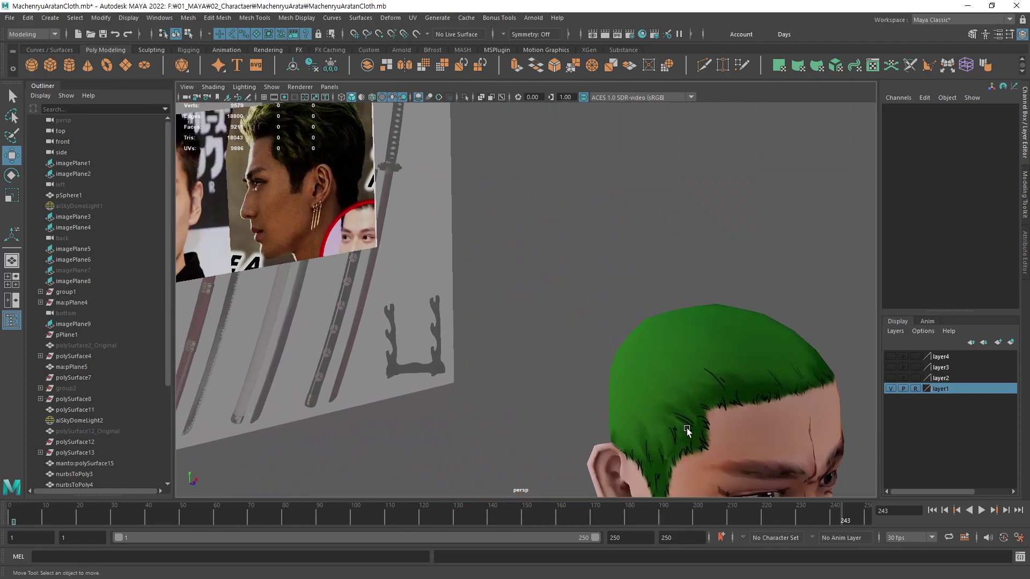
{"action": "left_click_drag", "start_coordinate": [578, 370], "coordinate": [410, 286], "text": "alt"}
{"action": "middle_click_drag", "start_coordinate": [409, 286], "coordinate": [578, 338], "text": "alt"}
{"action": "left_click_drag", "start_coordinate": [617, 342], "coordinate": [556, 341], "text": "alt"}
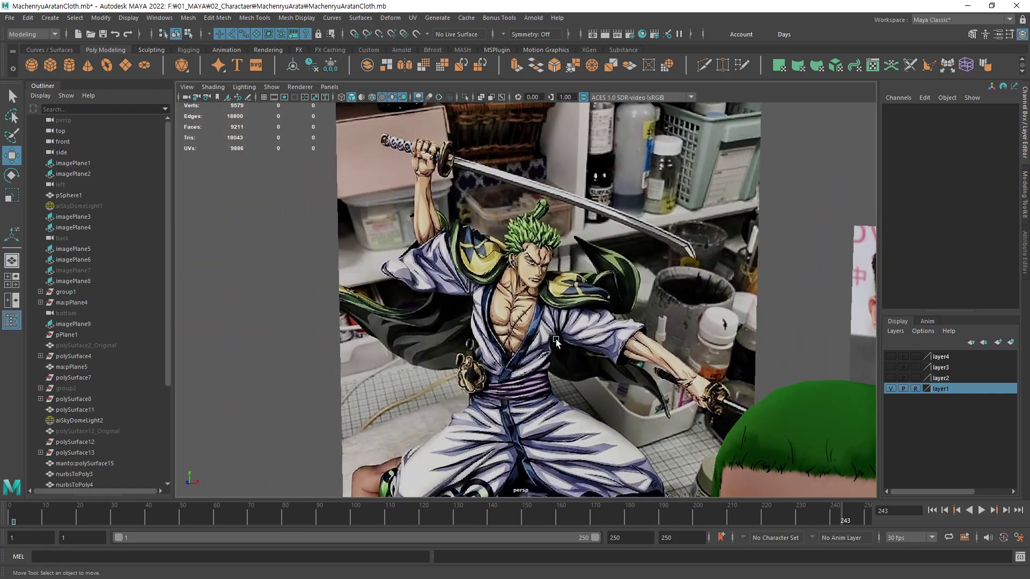
{"action": "mouse_move", "coordinate": [553, 285]}
{"action": "left_mouse_down"}
{"action": "mouse_move", "coordinate": [572, 223]}
{"action": "mouse_move", "coordinate": [556, 296]}
{"action": "left_mouse_up"}
{"action": "key", "text": "Escape"}
{"action": "mouse_move", "coordinate": [684, 303]}
{"action": "left_mouse_down", "text": "alt"}
{"action": "mouse_move", "coordinate": [716, 313]}
{"action": "mouse_move", "coordinate": [745, 301]}
{"action": "mouse_move", "coordinate": [740, 216]}
{"action": "mouse_move", "coordinate": [716, 181]}
{"action": "mouse_move", "coordinate": [802, 169]}
{"action": "mouse_move", "coordinate": [815, 256]}
{"action": "left_mouse_up", "text": "alt"}
{"action": "key", "text": "ctrl+2"}
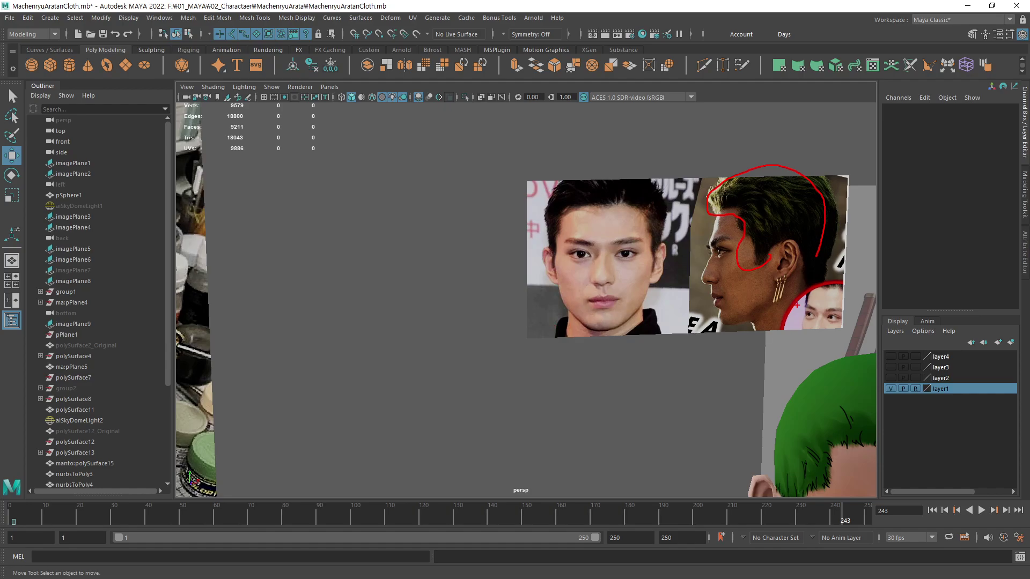
{"action": "key", "text": "e"}
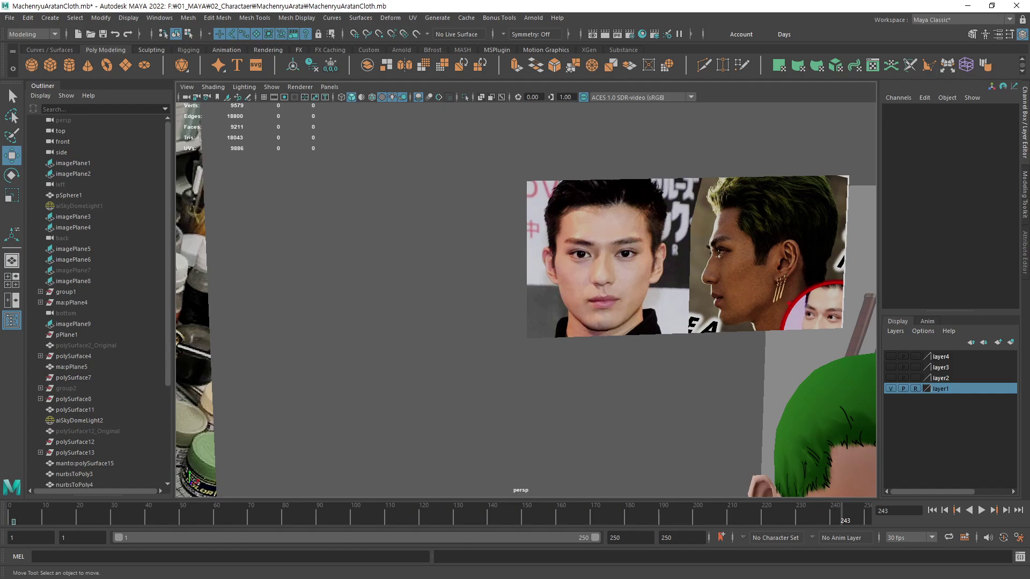
{"action": "left_click_drag", "start_coordinate": [776, 268], "coordinate": [782, 269]}
{"action": "key", "text": "Escape"}
Examine the character's bare head and shoulders next to the face-photo and illustration references
{"action": "middle_click_drag", "start_coordinate": [765, 312], "coordinate": [652, 320], "text": "alt"}
{"action": "mouse_move", "coordinate": [652, 321]}
{"action": "right_mouse_down", "text": "alt"}
{"action": "mouse_move", "coordinate": [605, 307]}
{"action": "mouse_move", "coordinate": [437, 309]}
{"action": "right_mouse_up", "text": "alt"}
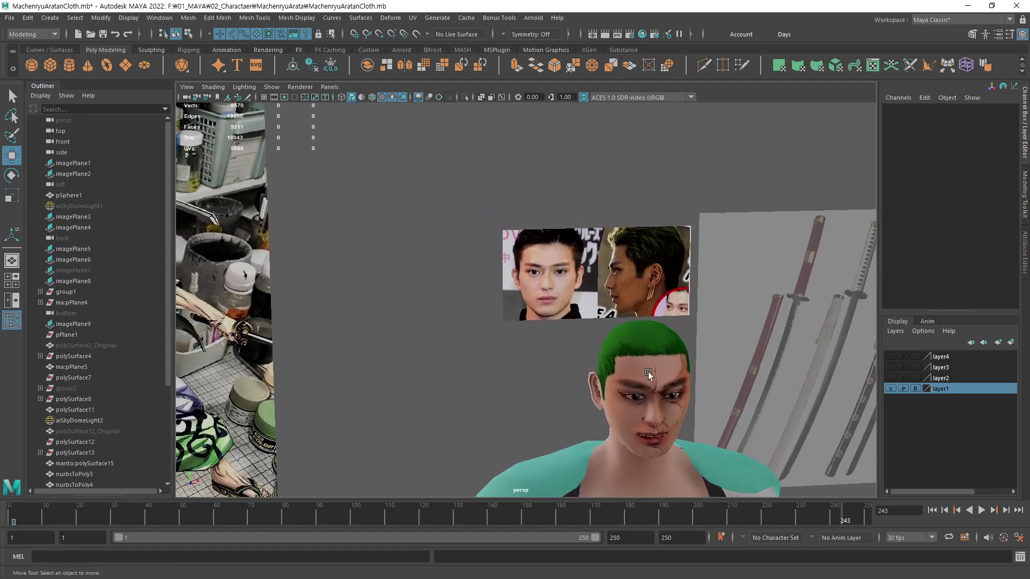
{"action": "mouse_move", "coordinate": [648, 371]}
{"action": "left_mouse_down", "text": "alt"}
{"action": "mouse_move", "coordinate": [637, 395]}
{"action": "mouse_move", "coordinate": [635, 385]}
{"action": "left_mouse_up", "text": "alt"}
{"action": "middle_click_drag", "start_coordinate": [635, 385], "coordinate": [468, 298], "text": "alt"}
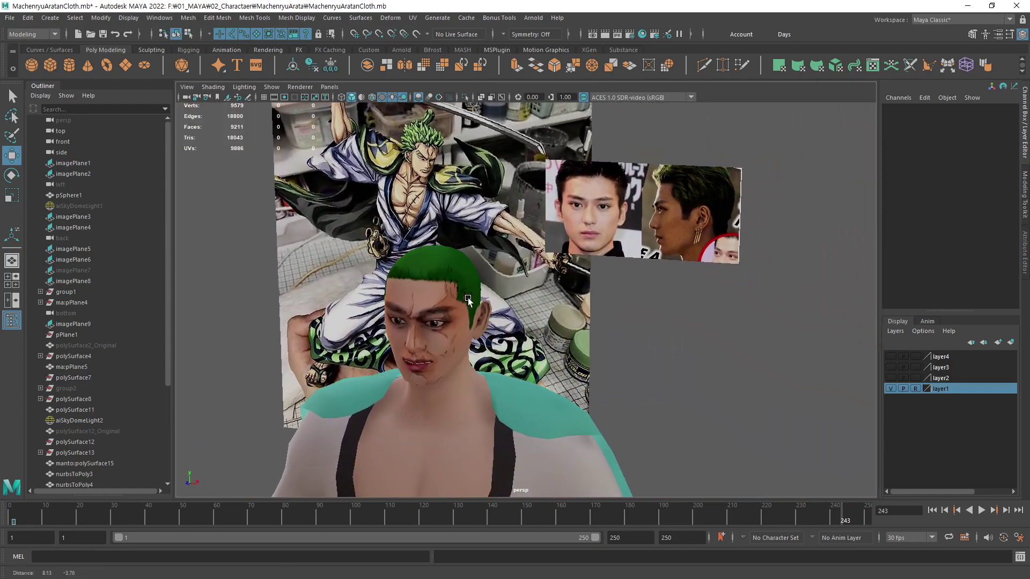
{"action": "middle_click_drag", "start_coordinate": [590, 378], "coordinate": [527, 330], "text": "alt"}
{"action": "left_click_drag", "start_coordinate": [526, 330], "coordinate": [507, 358], "text": "alt"}
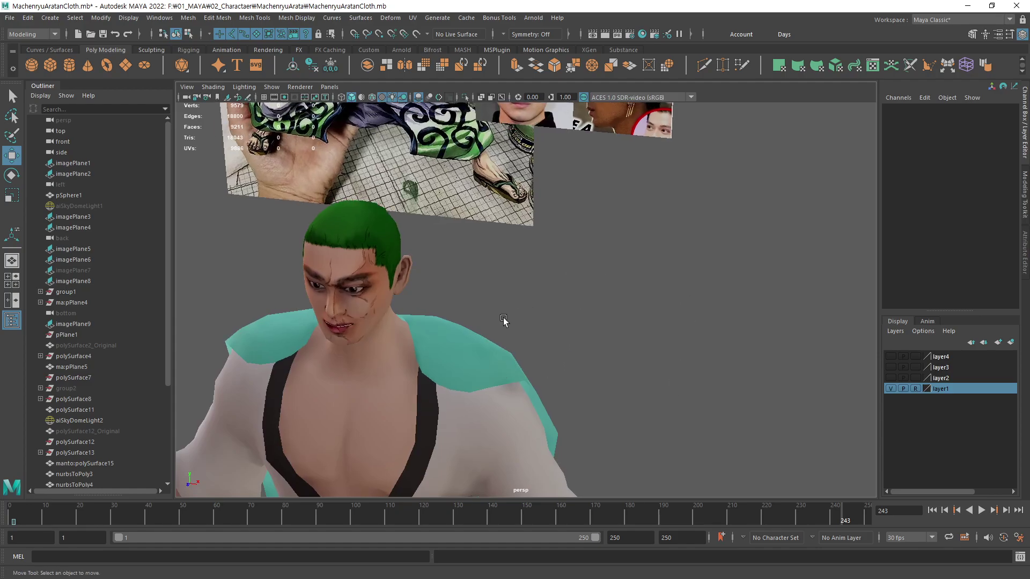
{"action": "right_click_drag", "start_coordinate": [431, 333], "coordinate": [556, 357], "text": "alt"}
{"action": "middle_click_drag", "start_coordinate": [498, 356], "coordinate": [732, 342], "text": "alt"}
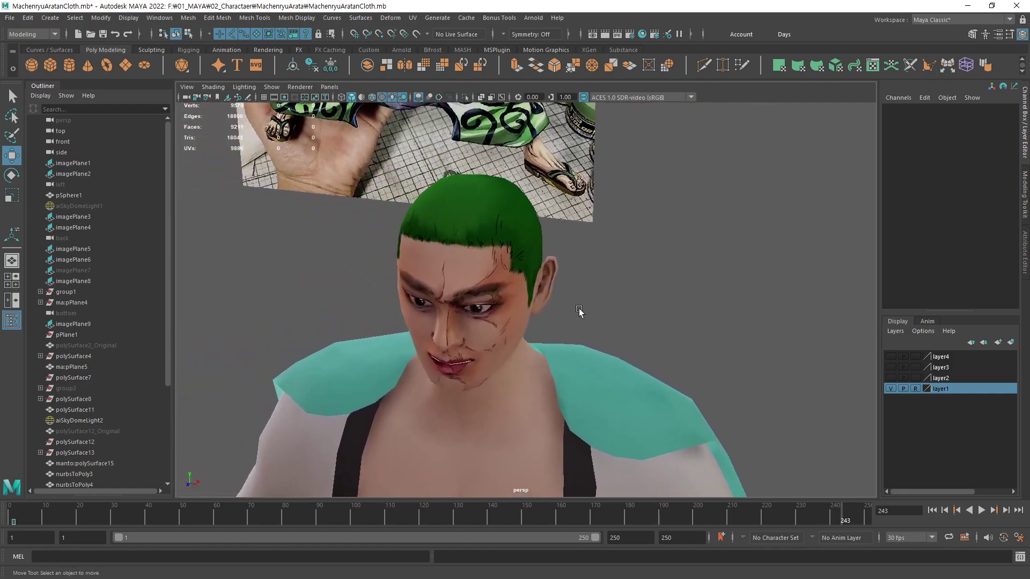
Create a polygon plane and place it in front of the forehead at Translate Y 2.119 and Translate Z 1.984
{"action": "left_click", "coordinate": [124, 65]}
{"action": "key", "text": "v"}
{"action": "middle_click_drag", "start_coordinate": [462, 255], "coordinate": [481, 342]}
{"action": "right_click_drag", "start_coordinate": [481, 342], "coordinate": [655, 338], "text": "alt"}
{"action": "left_click_drag", "start_coordinate": [654, 338], "coordinate": [391, 345], "text": "alt"}
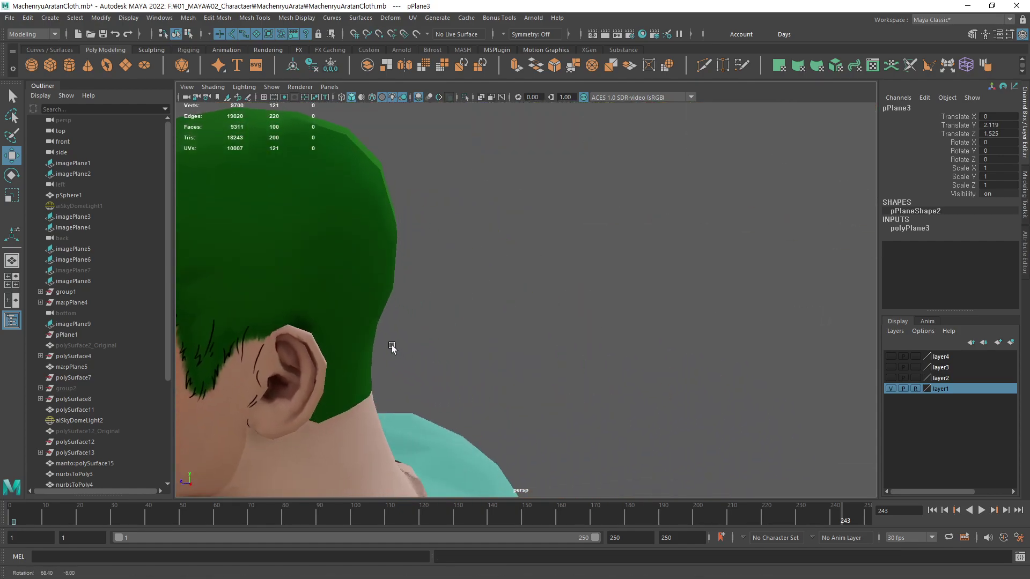
{"action": "middle_click_drag", "start_coordinate": [391, 345], "coordinate": [713, 394], "text": "alt"}
{"action": "left_click_drag", "start_coordinate": [441, 298], "coordinate": [409, 307]}
Set the plane's Subdivisions Width and Height to 1 and shift it forward to Translate Z 2.562
{"action": "left_click", "coordinate": [921, 235]}
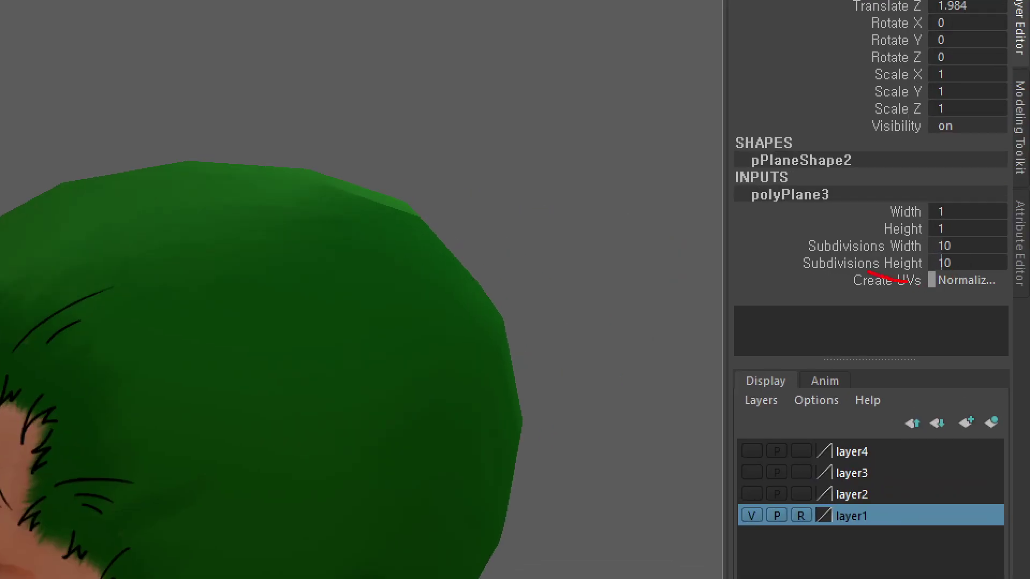
{"action": "left_click_drag", "start_coordinate": [867, 272], "coordinate": [896, 279]}
{"action": "left_click_drag", "start_coordinate": [983, 246], "coordinate": [967, 280]}
{"action": "key", "text": "Escape"}
{"action": "left_click_drag", "start_coordinate": [986, 245], "coordinate": [976, 263]}
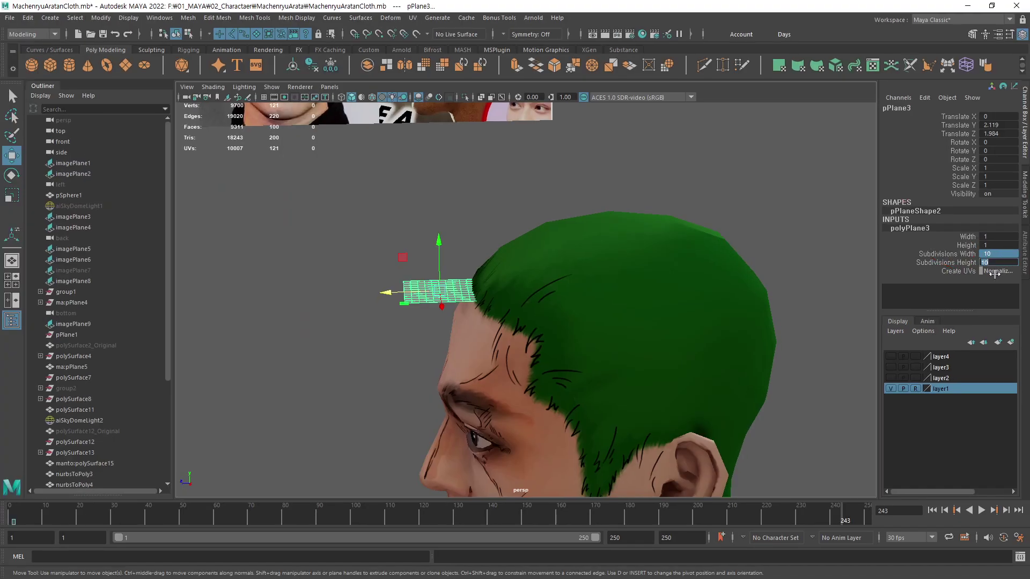
{"action": "type", "text": "1"}
{"action": "key", "text": "Return"}
{"action": "left_click_drag", "start_coordinate": [558, 304], "coordinate": [561, 236], "text": "alt"}
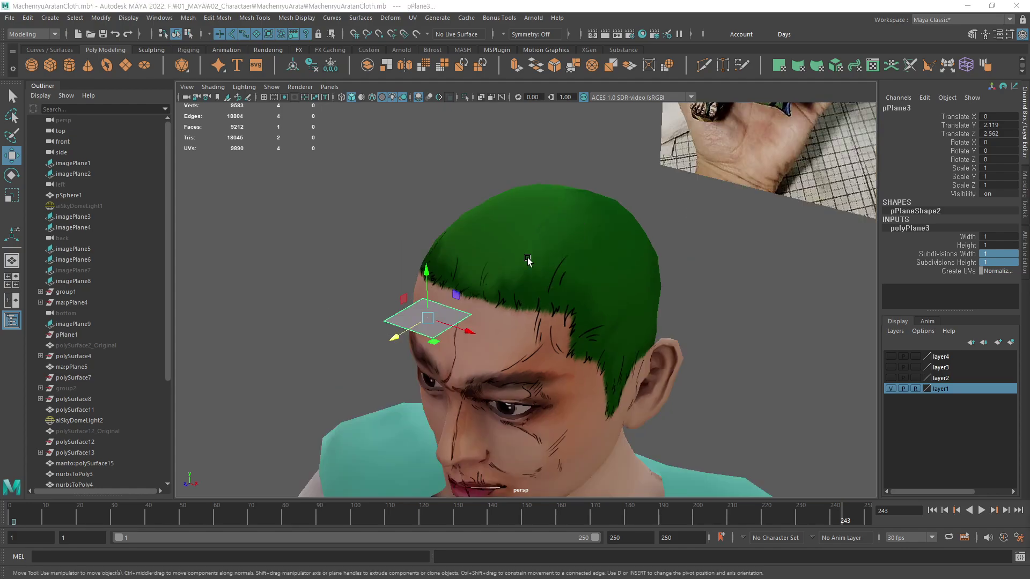
Examine the plane's size and position relative to the head from several angles
{"action": "middle_click_drag", "start_coordinate": [542, 289], "coordinate": [565, 346], "text": "alt"}
{"action": "right_click_drag", "start_coordinate": [565, 346], "coordinate": [659, 343], "text": "alt"}
{"action": "left_click_drag", "start_coordinate": [738, 362], "coordinate": [714, 337], "text": "alt"}
{"action": "right_click_drag", "start_coordinate": [713, 338], "coordinate": [417, 328], "text": "alt"}
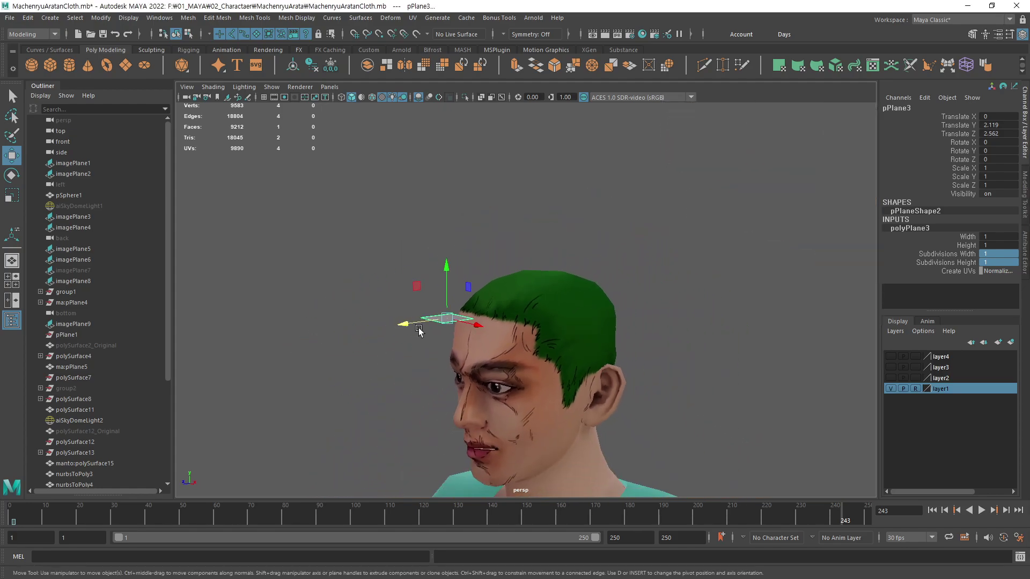
{"action": "left_click_drag", "start_coordinate": [562, 336], "coordinate": [539, 327], "text": "alt"}
{"action": "middle_click_drag", "start_coordinate": [538, 327], "coordinate": [503, 368], "text": "alt"}
{"action": "right_click_drag", "start_coordinate": [503, 367], "coordinate": [606, 358], "text": "alt"}
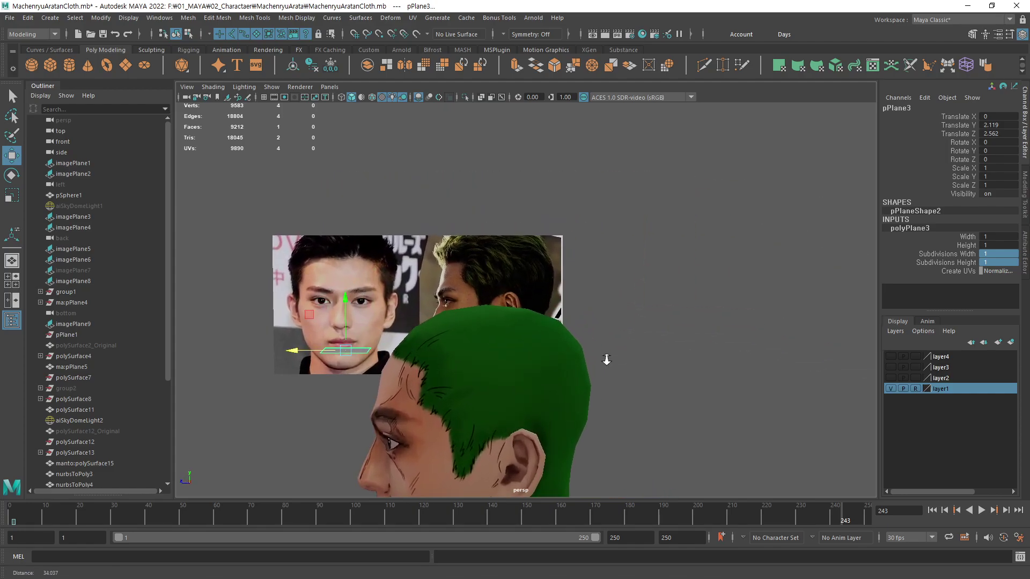
{"action": "mouse_move", "coordinate": [606, 358]}
{"action": "left_mouse_down", "text": "alt"}
{"action": "mouse_move", "coordinate": [577, 357]}
{"action": "mouse_move", "coordinate": [588, 352]}
{"action": "left_mouse_up", "text": "alt"}
{"action": "right_click_drag", "start_coordinate": [587, 352], "coordinate": [464, 346], "text": "alt"}
In the side view, make layer1 selectable and move the face-photo image plane to Translate Z -3.504 so its profile photo clears the head
{"action": "key", "text": "space"}
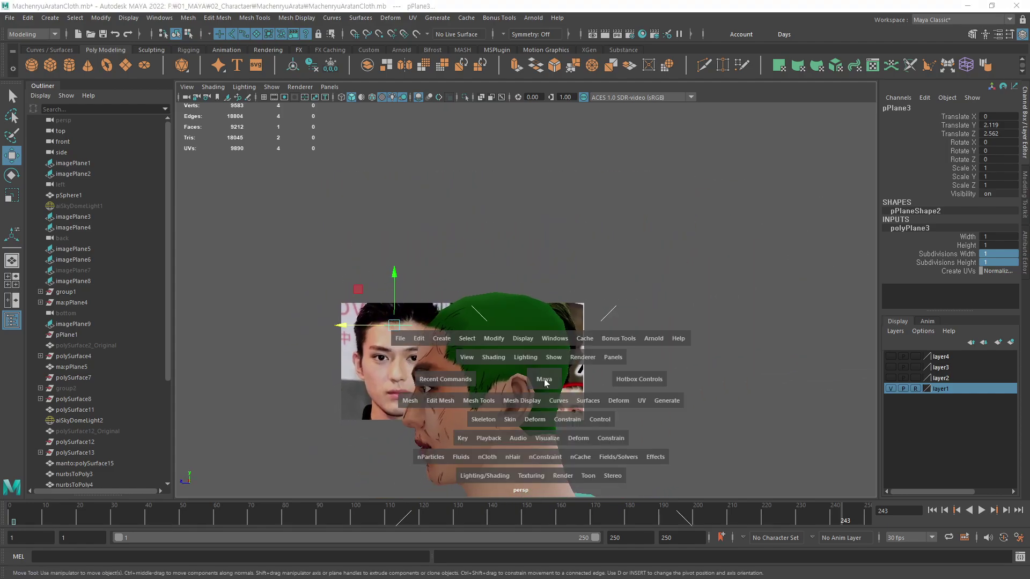
{"action": "left_click_drag", "start_coordinate": [544, 378], "coordinate": [589, 373]}
{"action": "middle_click_drag", "start_coordinate": [590, 374], "coordinate": [670, 354], "text": "alt"}
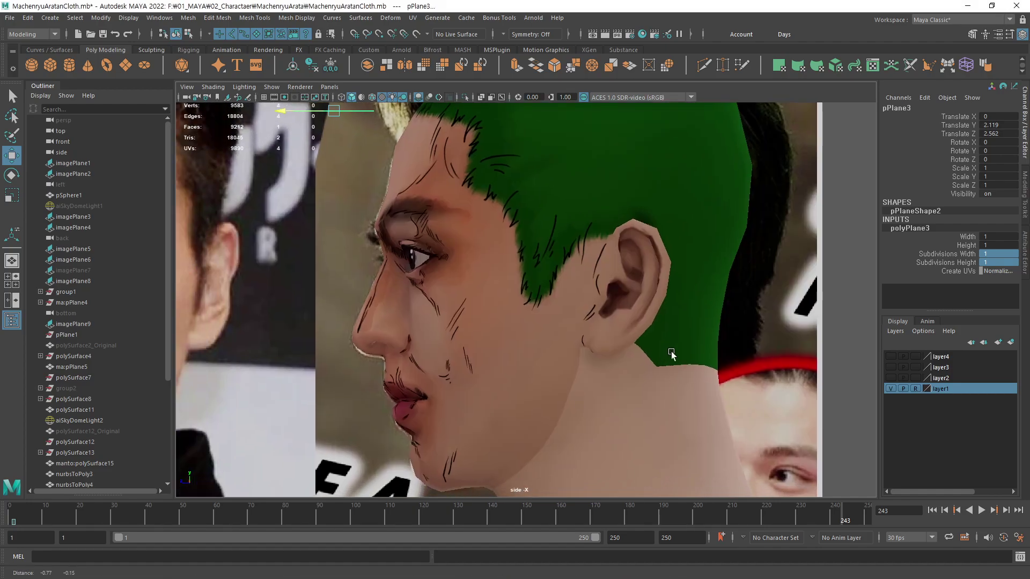
{"action": "right_click_drag", "start_coordinate": [670, 354], "coordinate": [483, 335], "text": "alt"}
{"action": "middle_click_drag", "start_coordinate": [664, 333], "coordinate": [595, 347], "text": "alt"}
{"action": "right_click_drag", "start_coordinate": [595, 347], "coordinate": [770, 353], "text": "alt"}
{"action": "left_click_drag", "start_coordinate": [770, 353], "coordinate": [665, 350], "text": "alt"}
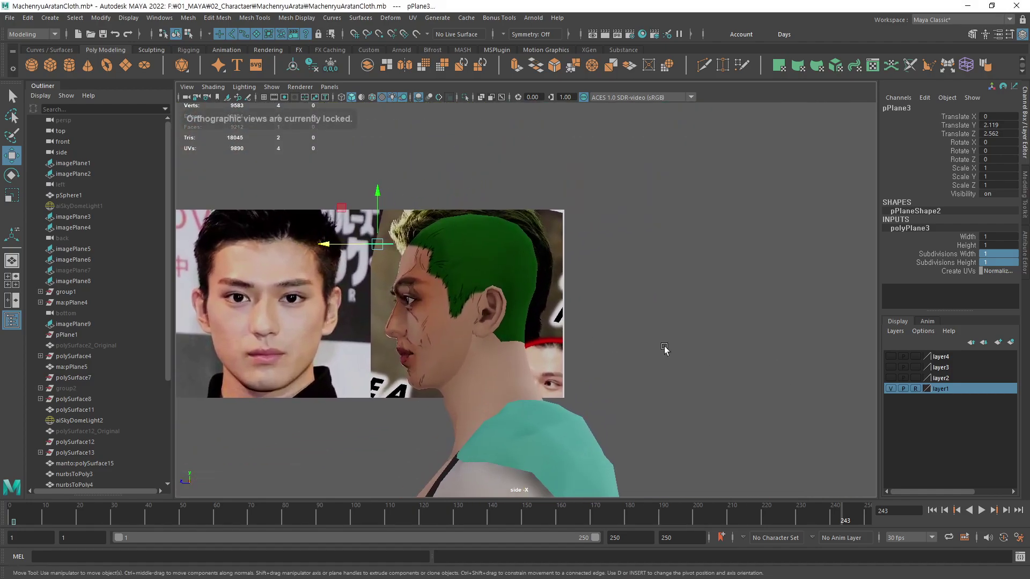
{"action": "left_click", "coordinate": [541, 314]}
{"action": "left_click_drag", "start_coordinate": [332, 304], "coordinate": [524, 329]}
{"action": "middle_click_drag", "start_coordinate": [540, 303], "coordinate": [519, 334], "text": "alt"}
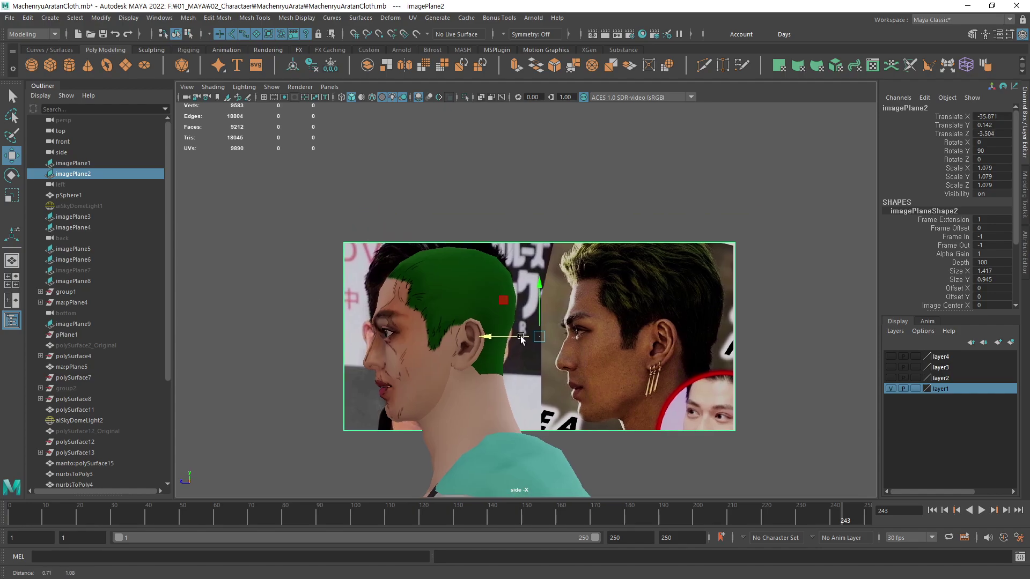
{"action": "right_click_drag", "start_coordinate": [520, 333], "coordinate": [716, 343], "text": "alt"}
{"action": "middle_click_drag", "start_coordinate": [693, 343], "coordinate": [671, 332], "text": "alt"}
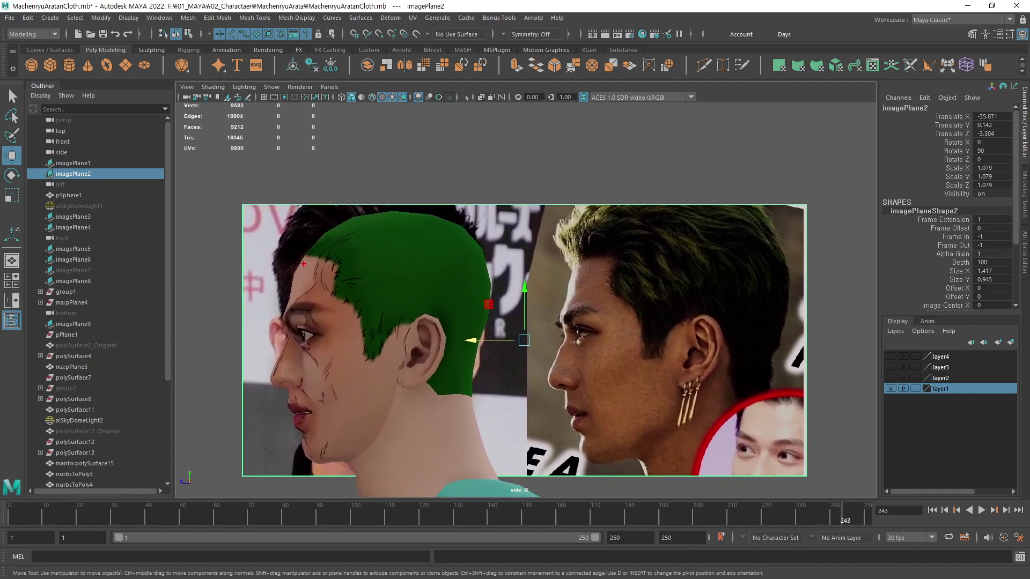
Examine the intended hair flow on the head in side view, from forehead over the crown to the nape
{"action": "mouse_move", "coordinate": [305, 218]}
{"action": "left_mouse_down"}
{"action": "mouse_move", "coordinate": [305, 255]}
{"action": "mouse_move", "coordinate": [336, 193]}
{"action": "mouse_move", "coordinate": [434, 180]}
{"action": "mouse_move", "coordinate": [466, 192]}
{"action": "mouse_move", "coordinate": [497, 245]}
{"action": "mouse_move", "coordinate": [507, 292]}
{"action": "mouse_move", "coordinate": [479, 377]}
{"action": "left_mouse_up"}
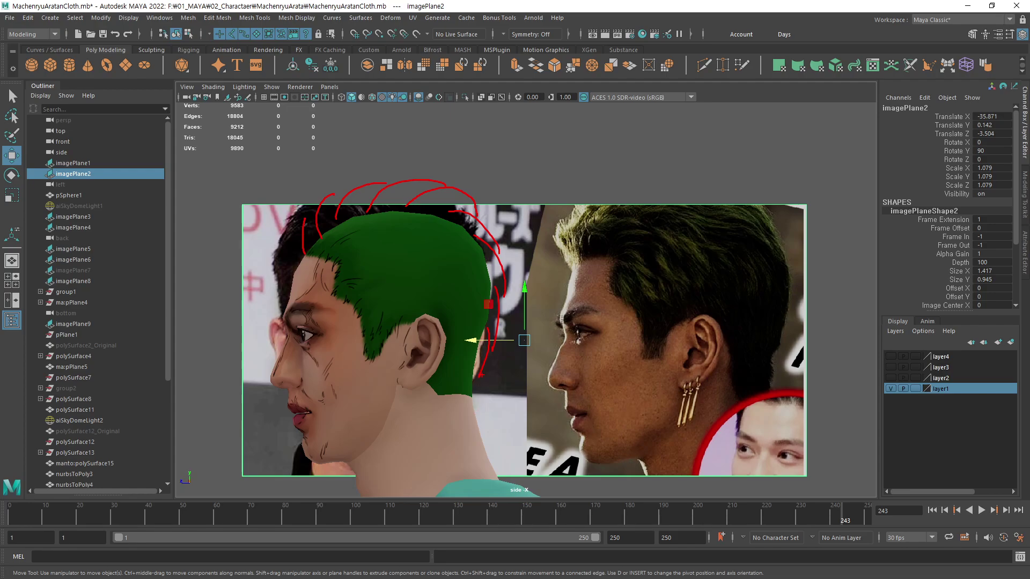
{"action": "mouse_move", "coordinate": [299, 200]}
{"action": "left_mouse_down"}
{"action": "mouse_move", "coordinate": [323, 176]}
{"action": "mouse_move", "coordinate": [427, 153]}
{"action": "mouse_move", "coordinate": [400, 176]}
{"action": "left_mouse_up"}
{"action": "left_click_drag", "start_coordinate": [326, 256], "coordinate": [381, 244]}
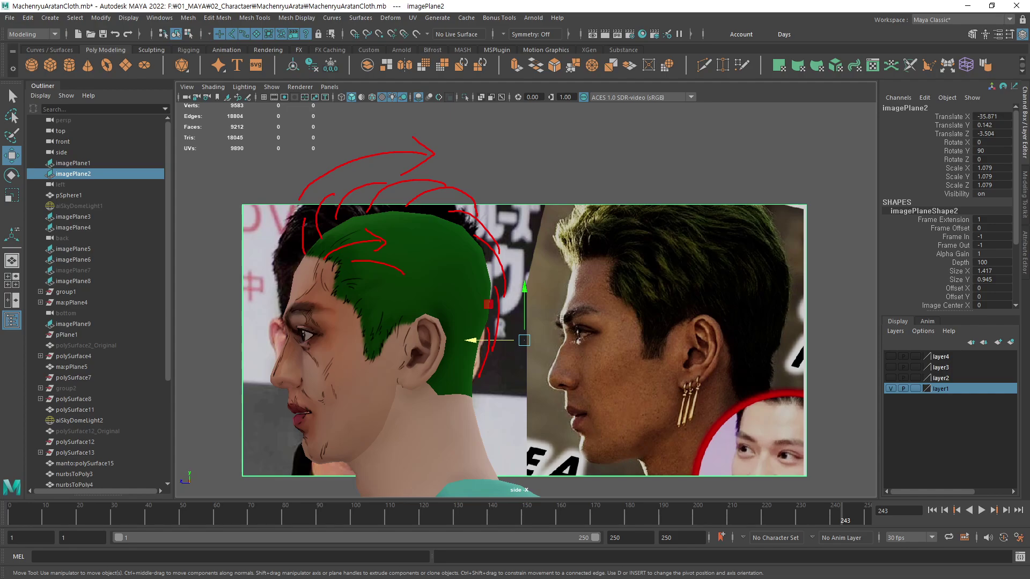
{"action": "mouse_move", "coordinate": [359, 282]}
{"action": "left_mouse_down"}
{"action": "mouse_move", "coordinate": [377, 309]}
{"action": "mouse_move", "coordinate": [371, 366]}
{"action": "mouse_move", "coordinate": [385, 355]}
{"action": "left_mouse_up"}
{"action": "mouse_move", "coordinate": [423, 274]}
{"action": "left_mouse_down"}
{"action": "mouse_move", "coordinate": [430, 306]}
{"action": "mouse_move", "coordinate": [450, 324]}
{"action": "left_mouse_up"}
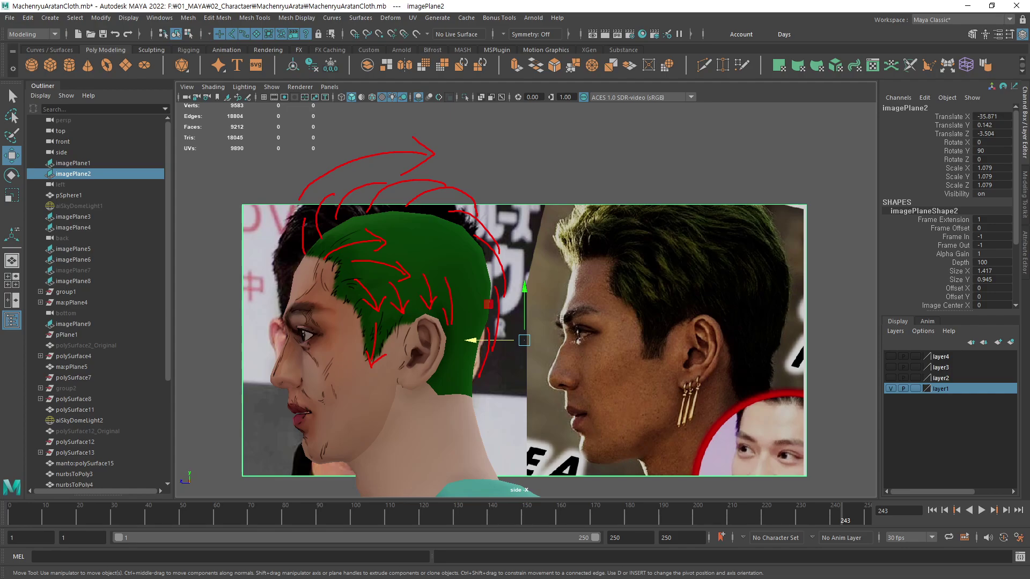
{"action": "left_click_drag", "start_coordinate": [474, 278], "coordinate": [475, 379]}
{"action": "left_click_drag", "start_coordinate": [456, 267], "coordinate": [492, 272]}
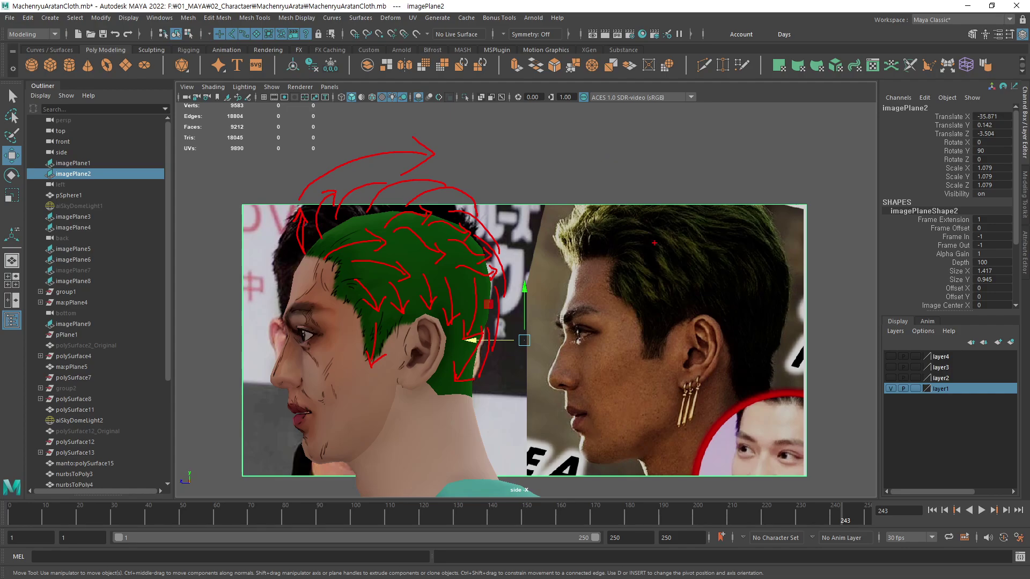
Examine the strand directions in the side-profile reference photo, from the fringe to the back of the head
{"action": "left_click_drag", "start_coordinate": [568, 253], "coordinate": [561, 220]}
{"action": "left_click_drag", "start_coordinate": [585, 247], "coordinate": [592, 205]}
{"action": "mouse_move", "coordinate": [616, 243]}
{"action": "left_mouse_down"}
{"action": "mouse_move", "coordinate": [617, 222]}
{"action": "mouse_move", "coordinate": [647, 210]}
{"action": "left_mouse_up"}
{"action": "mouse_move", "coordinate": [630, 245]}
{"action": "left_mouse_down"}
{"action": "mouse_move", "coordinate": [681, 239]}
{"action": "mouse_move", "coordinate": [688, 249]}
{"action": "left_mouse_up"}
{"action": "mouse_move", "coordinate": [641, 260]}
{"action": "left_mouse_down"}
{"action": "mouse_move", "coordinate": [685, 264]}
{"action": "mouse_move", "coordinate": [690, 284]}
{"action": "left_mouse_up"}
{"action": "mouse_move", "coordinate": [691, 223]}
{"action": "left_mouse_down"}
{"action": "mouse_move", "coordinate": [717, 245]}
{"action": "mouse_move", "coordinate": [723, 293]}
{"action": "left_mouse_up"}
{"action": "left_click_drag", "start_coordinate": [748, 283], "coordinate": [746, 298]}
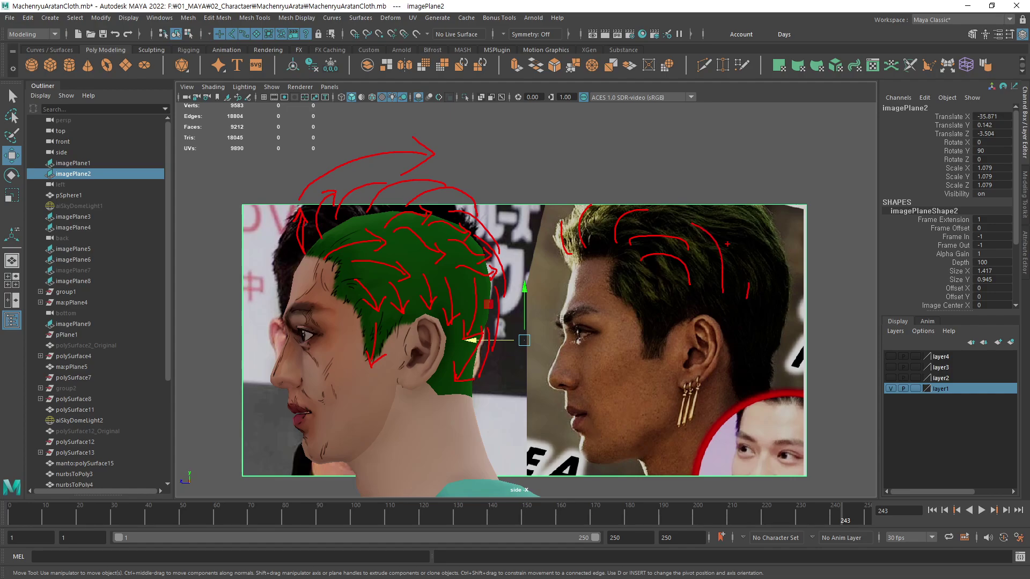
{"action": "key", "text": "Escape"}
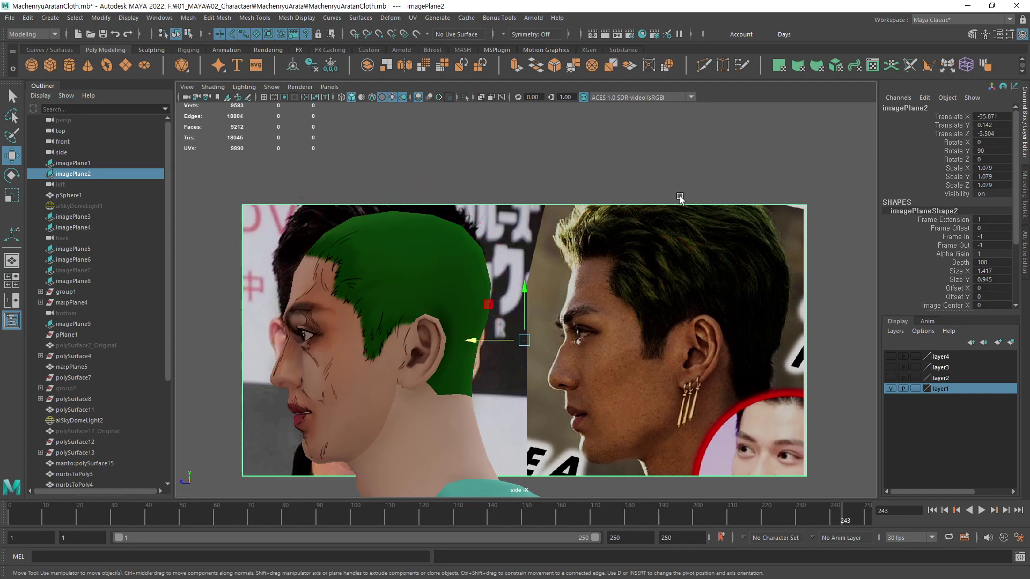
Examine the painted hairline along the forehead, temple, sideburn and ear in the side view
{"action": "mouse_move", "coordinate": [423, 275]}
{"action": "middle_mouse_down", "text": "alt"}
{"action": "mouse_move", "coordinate": [471, 251]}
{"action": "mouse_move", "coordinate": [484, 277]}
{"action": "middle_mouse_up", "text": "alt"}
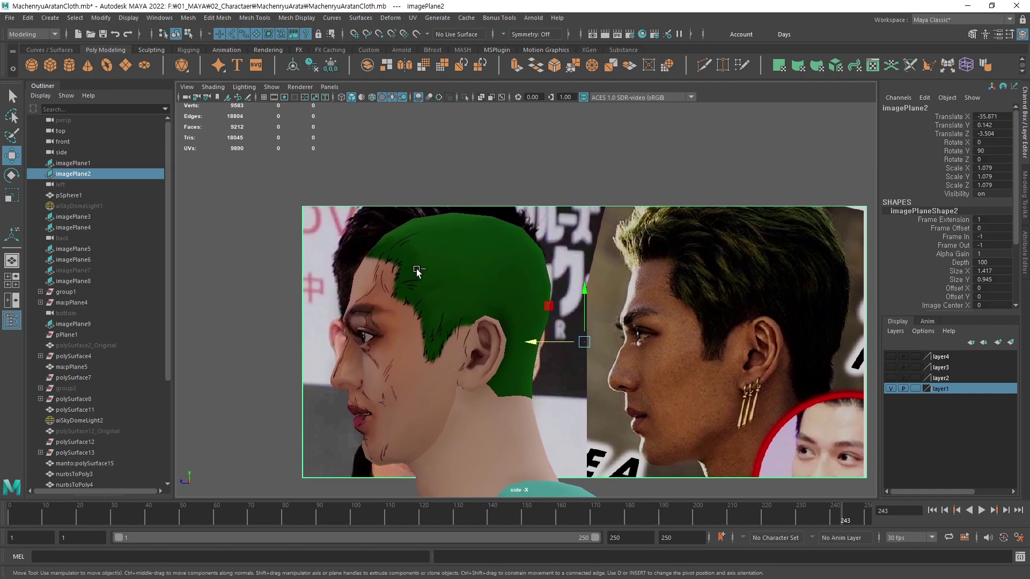
{"action": "mouse_move", "coordinate": [377, 237]}
{"action": "left_mouse_down"}
{"action": "mouse_move", "coordinate": [363, 255]}
{"action": "mouse_move", "coordinate": [395, 282]}
{"action": "left_mouse_up"}
{"action": "left_click_drag", "start_coordinate": [435, 364], "coordinate": [471, 322]}
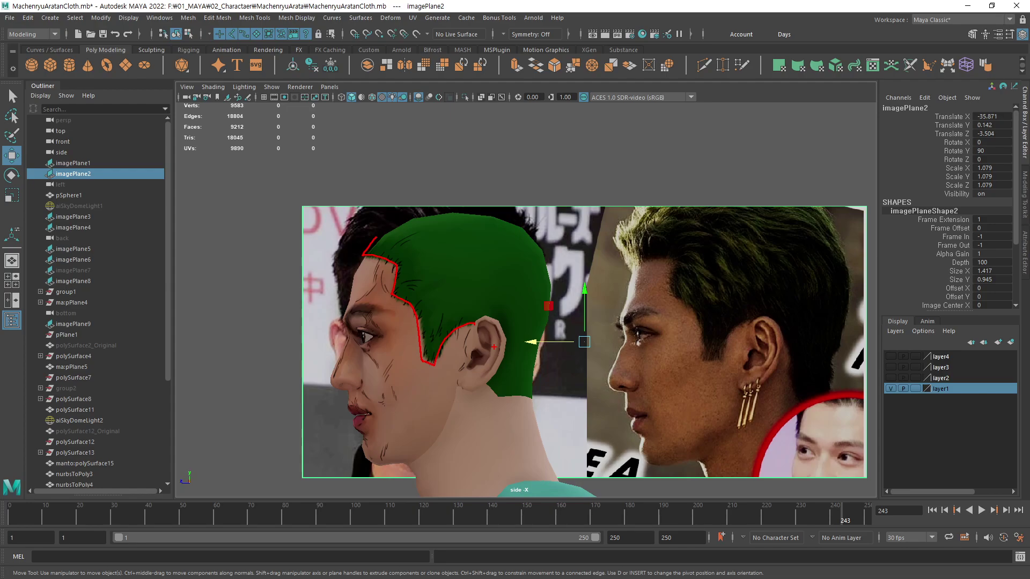
{"action": "right_click_drag", "start_coordinate": [445, 295], "coordinate": [505, 330], "text": "alt"}
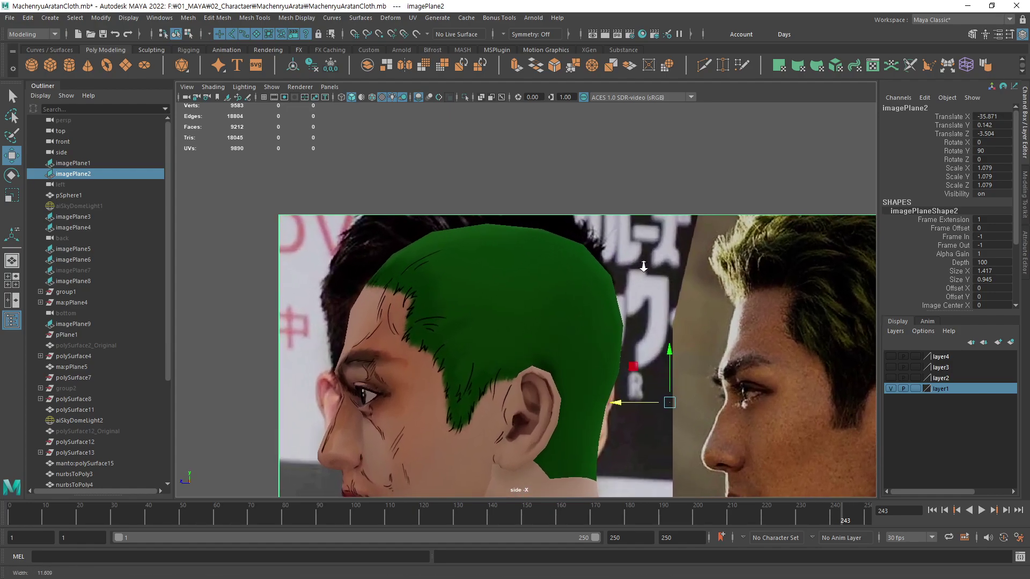
{"action": "left_click", "coordinate": [488, 284], "text": "alt"}
{"action": "middle_click_drag", "start_coordinate": [505, 330], "coordinate": [431, 266], "text": "alt"}
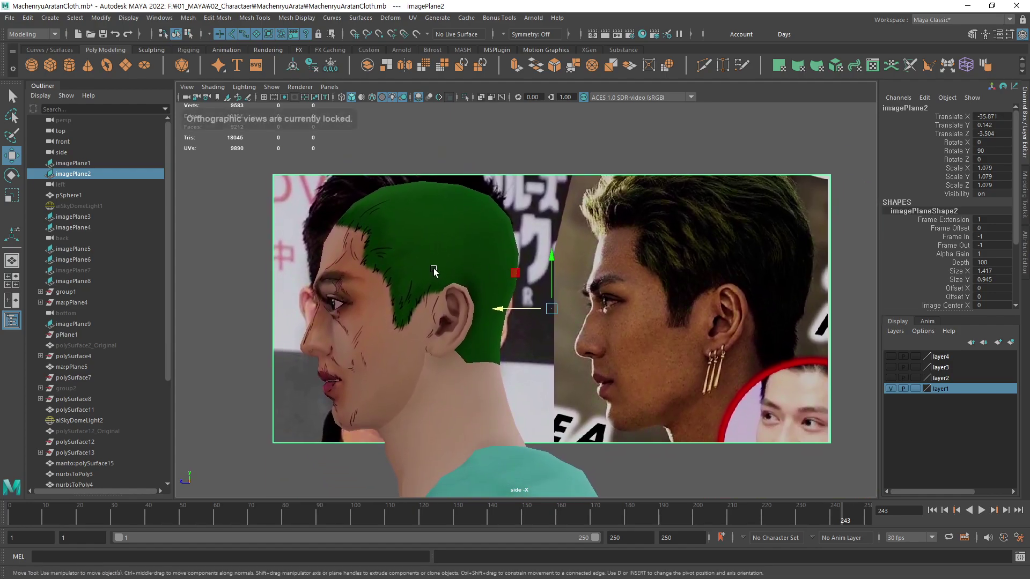
Return to the perspective view and select the single-face plane in front of the forehead
{"action": "key", "text": "space"}
{"action": "left_click_drag", "start_coordinate": [455, 267], "coordinate": [465, 219]}
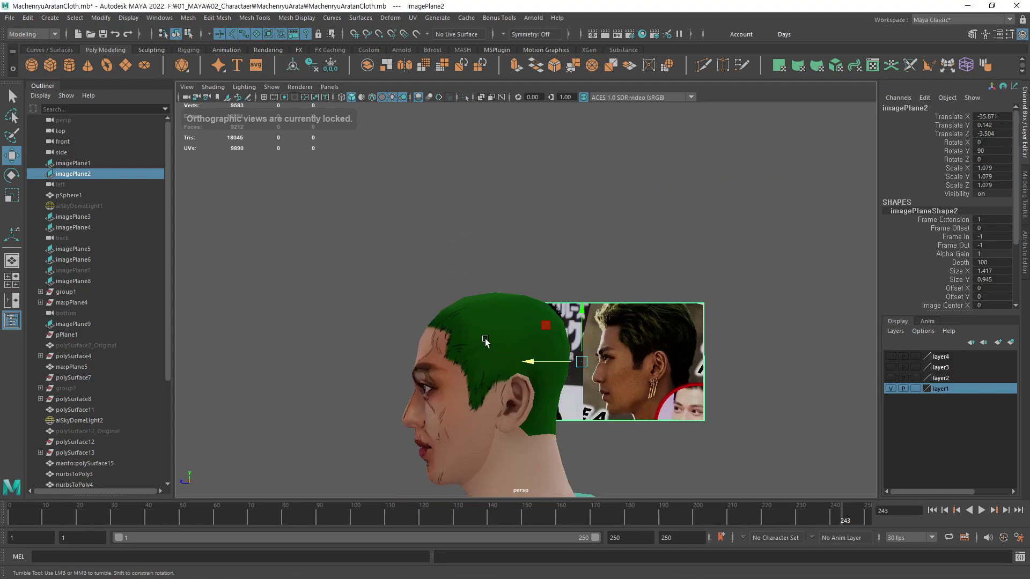
{"action": "left_click_drag", "start_coordinate": [459, 275], "coordinate": [547, 311], "text": "alt"}
{"action": "left_click", "coordinate": [453, 364]}
{"action": "right_click_drag", "start_coordinate": [546, 311], "coordinate": [570, 326], "text": "alt"}
{"action": "left_click_drag", "start_coordinate": [570, 326], "coordinate": [552, 327], "text": "alt"}
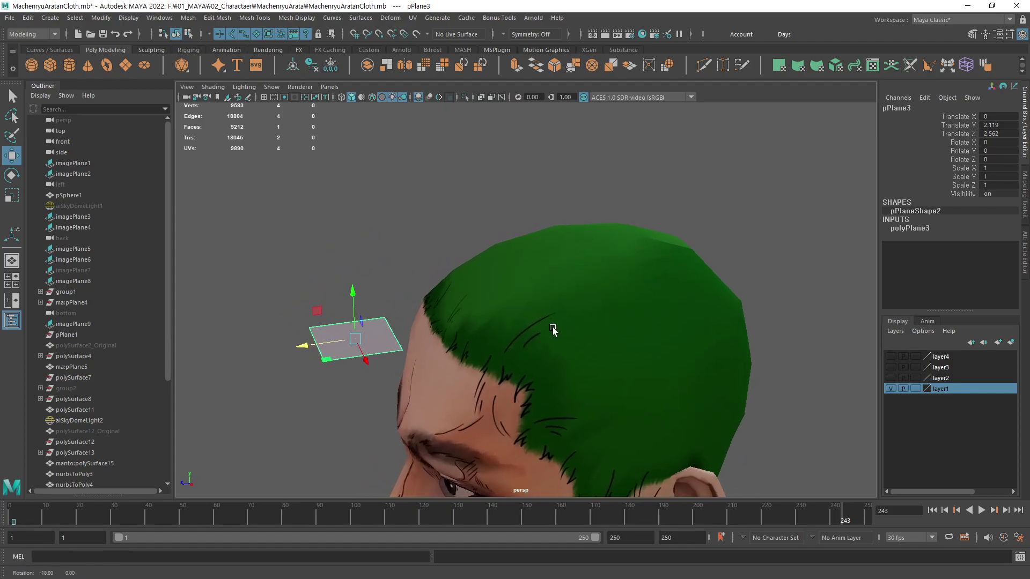
Set the plane's width subdivisions to 3 and try 3 height subdivisions, undoing the height change
{"action": "left_click_drag", "start_coordinate": [442, 316], "coordinate": [536, 339], "text": "alt"}
{"action": "right_click_drag", "start_coordinate": [536, 338], "coordinate": [597, 281], "text": "alt"}
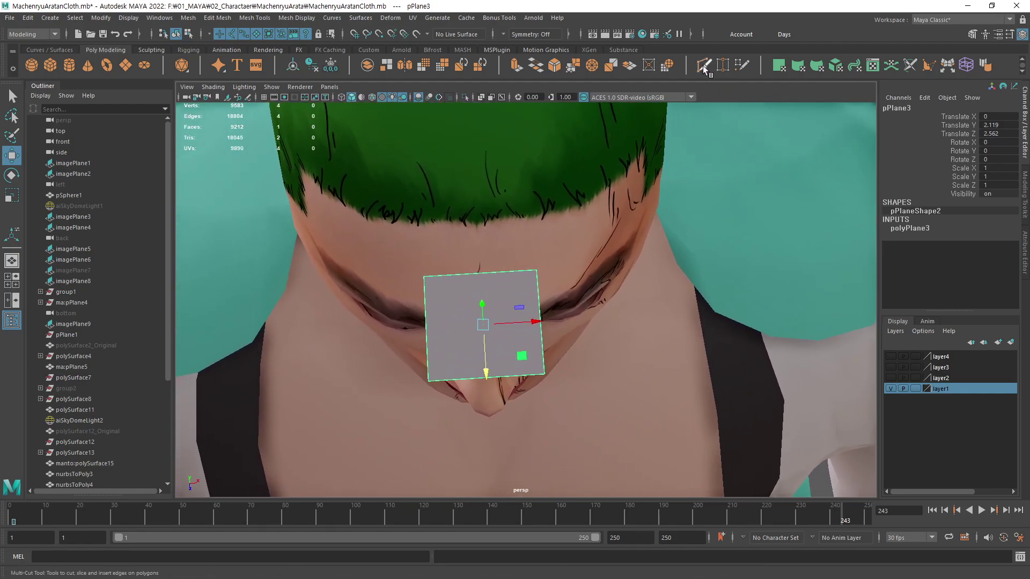
{"action": "left_click", "coordinate": [912, 229]}
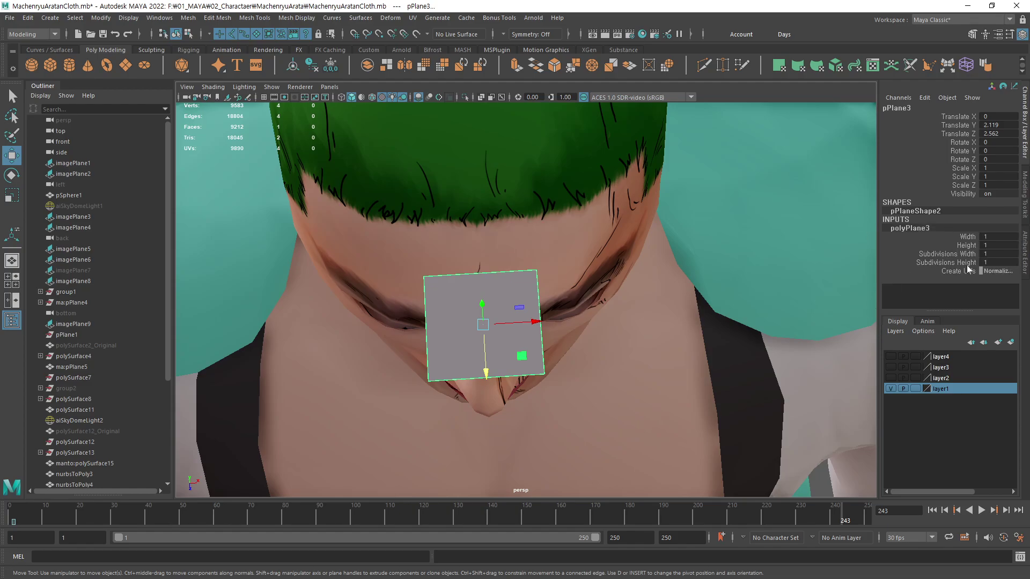
{"action": "left_click", "coordinate": [991, 254]}
{"action": "key", "text": "Return"}
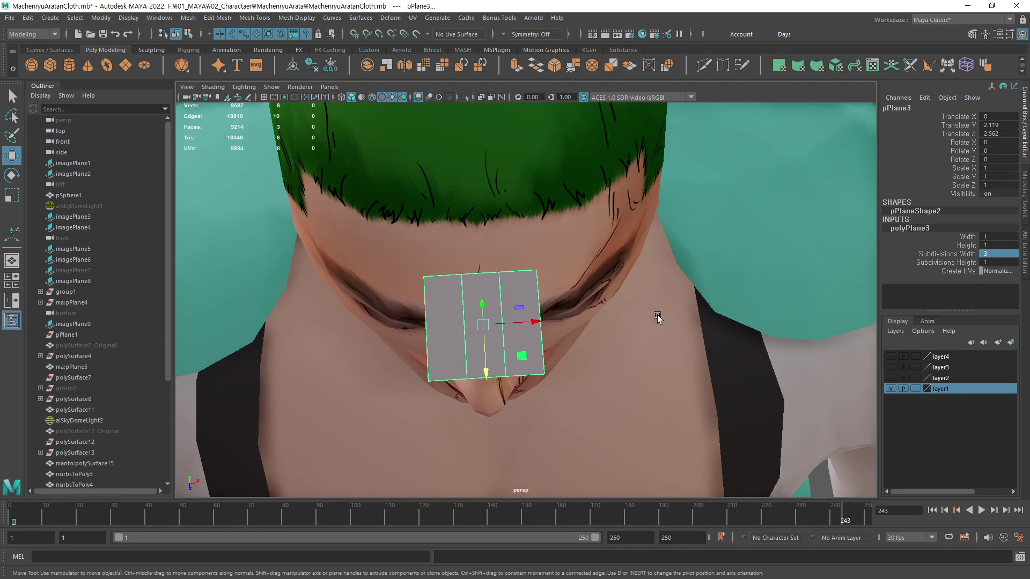
{"action": "key", "text": "Tab"}
{"action": "key", "text": "Return"}
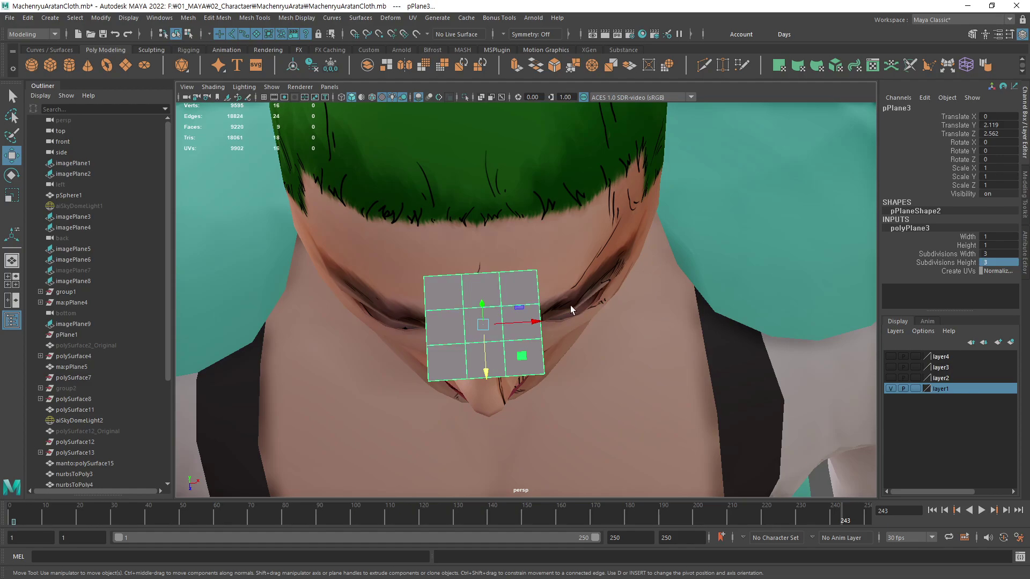
{"action": "key", "text": "ctrl+z"}
Try raising the middle face of the three-face plane above its neighbours, and undo the move
{"action": "left_click_drag", "start_coordinate": [607, 314], "coordinate": [541, 308], "text": "alt"}
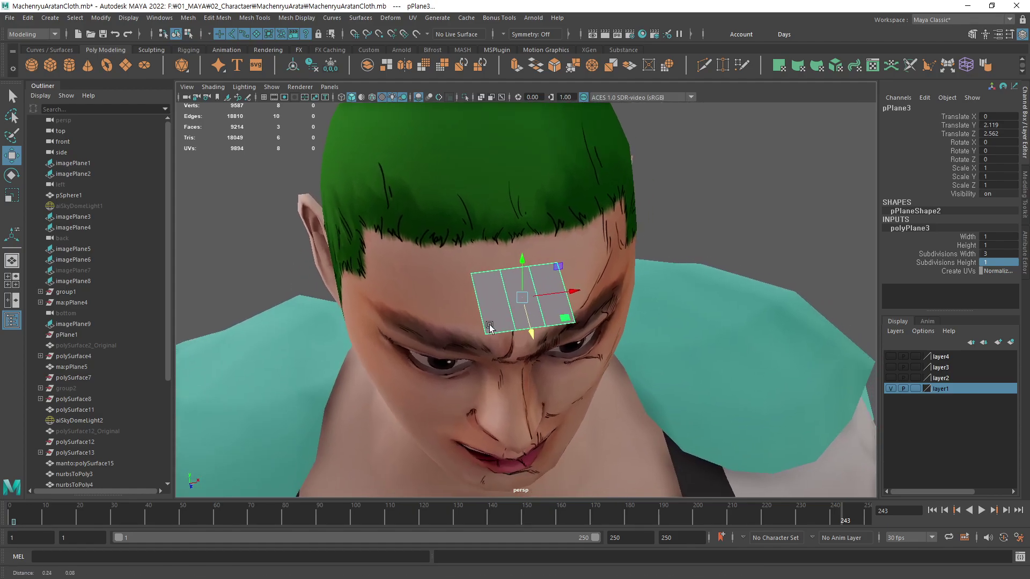
{"action": "scroll", "coordinate": [555, 314], "scroll_direction": "up", "scroll_amount": 3}
{"action": "key", "text": "F11"}
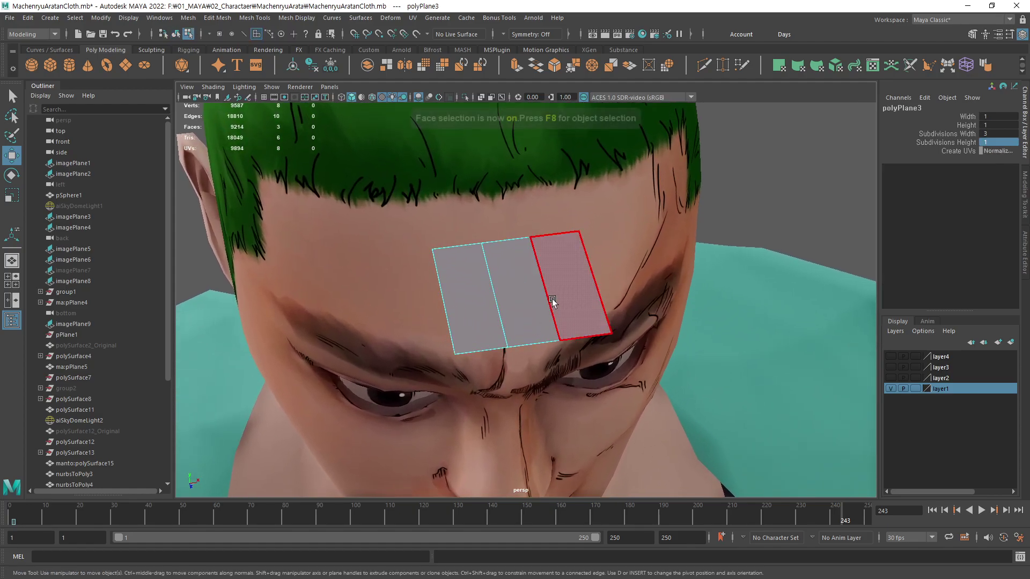
{"action": "left_click", "coordinate": [525, 306]}
{"action": "middle_click_drag", "start_coordinate": [570, 306], "coordinate": [566, 328], "text": "alt"}
{"action": "left_click_drag", "start_coordinate": [588, 306], "coordinate": [552, 294], "text": "alt"}
{"action": "left_click_drag", "start_coordinate": [512, 259], "coordinate": [512, 214]}
{"action": "left_click_drag", "start_coordinate": [612, 271], "coordinate": [665, 285], "text": "alt"}
{"action": "key", "text": "ctrl+z"}
{"action": "key", "text": "ctrl+z"}
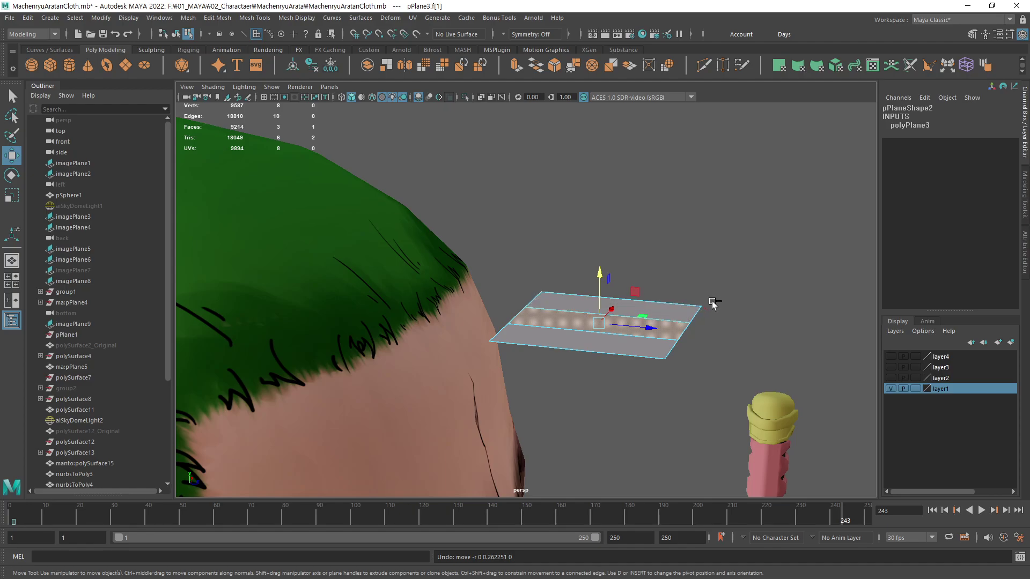
Set the plane's width subdivisions back to 1
{"action": "left_click_drag", "start_coordinate": [727, 328], "coordinate": [563, 365], "text": "alt"}
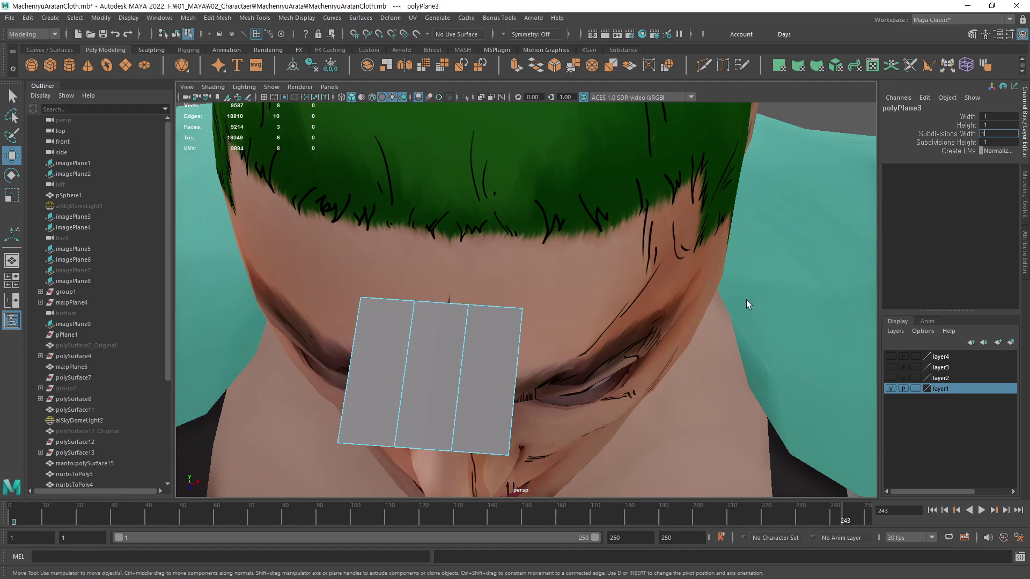
{"action": "key", "text": "Return"}
{"action": "left_click_drag", "start_coordinate": [584, 317], "coordinate": [488, 304], "text": "alt"}
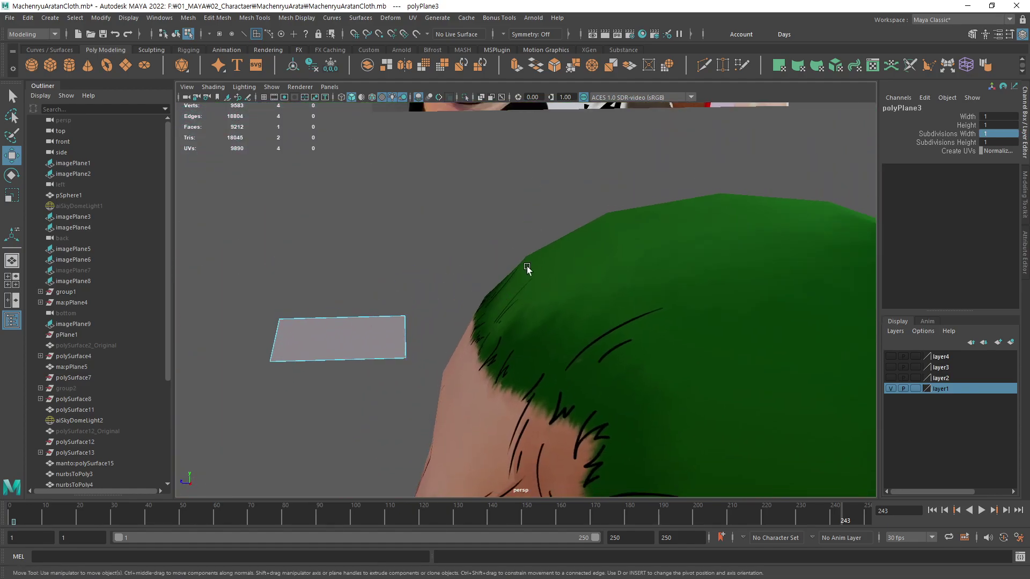
Move the plane back against the forehead hairline to Translate Z 1.975 and narrow it to Scale X 0.619
{"action": "key", "text": "F8"}
{"action": "left_click_drag", "start_coordinate": [329, 344], "coordinate": [380, 344]}
{"action": "left_click_drag", "start_coordinate": [419, 344], "coordinate": [574, 388], "text": "alt"}
{"action": "middle_click_drag", "start_coordinate": [574, 388], "coordinate": [562, 335], "text": "alt"}
{"action": "right_click_drag", "start_coordinate": [562, 335], "coordinate": [516, 327], "text": "alt"}
{"action": "left_click_drag", "start_coordinate": [516, 326], "coordinate": [518, 293], "text": "alt"}
{"action": "key", "text": "r"}
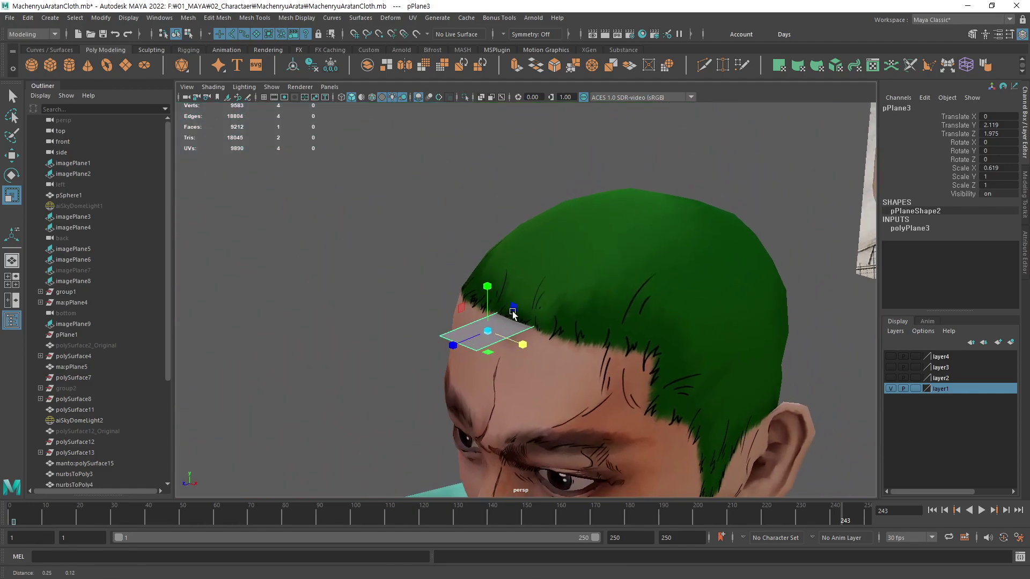
Move the plane's front edge up and back so the plane slopes steeply upward from the hairline
{"action": "right_click_drag", "start_coordinate": [563, 303], "coordinate": [608, 310], "text": "alt"}
{"action": "left_click_drag", "start_coordinate": [608, 309], "coordinate": [563, 329], "text": "alt"}
{"action": "key", "text": "F10"}
{"action": "left_click", "coordinate": [420, 354]}
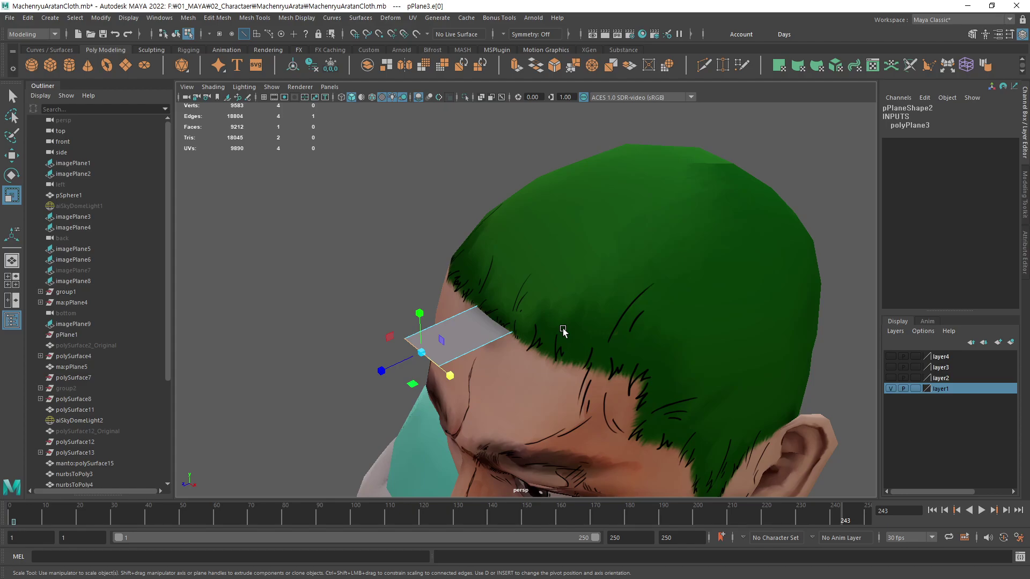
{"action": "key", "text": "w"}
{"action": "left_click_drag", "start_coordinate": [622, 313], "coordinate": [576, 338], "text": "alt"}
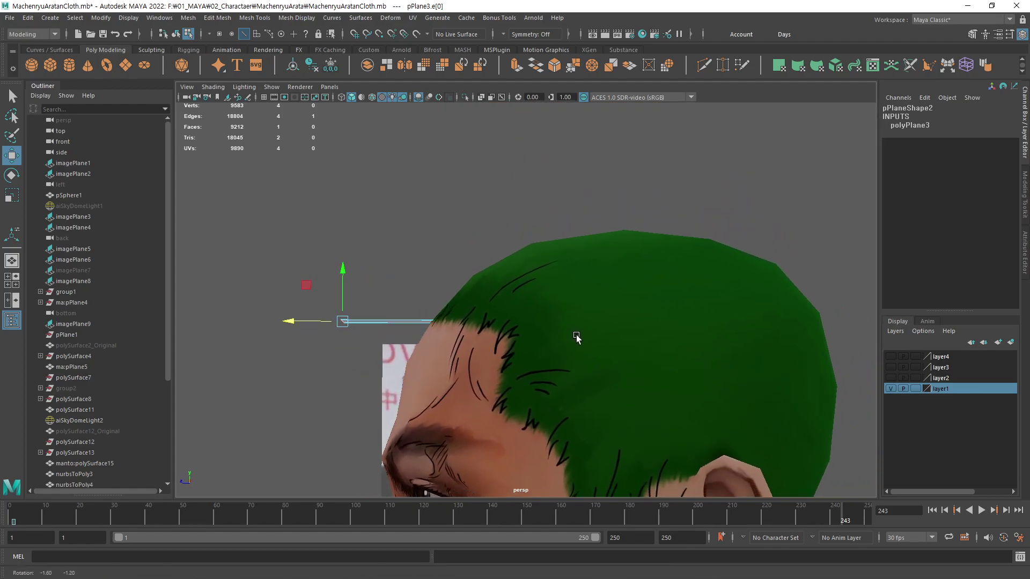
{"action": "middle_click_drag", "start_coordinate": [576, 338], "coordinate": [597, 273], "text": "alt"}
{"action": "mouse_move", "coordinate": [597, 274]}
{"action": "left_mouse_down", "text": "alt"}
{"action": "mouse_move", "coordinate": [597, 289]}
{"action": "mouse_move", "coordinate": [607, 285]}
{"action": "left_mouse_up", "text": "alt"}
{"action": "middle_click_drag", "start_coordinate": [607, 284], "coordinate": [581, 339], "text": "alt"}
{"action": "left_click_drag", "start_coordinate": [581, 340], "coordinate": [583, 335], "text": "alt"}
{"action": "middle_click_drag", "start_coordinate": [584, 335], "coordinate": [635, 336], "text": "alt"}
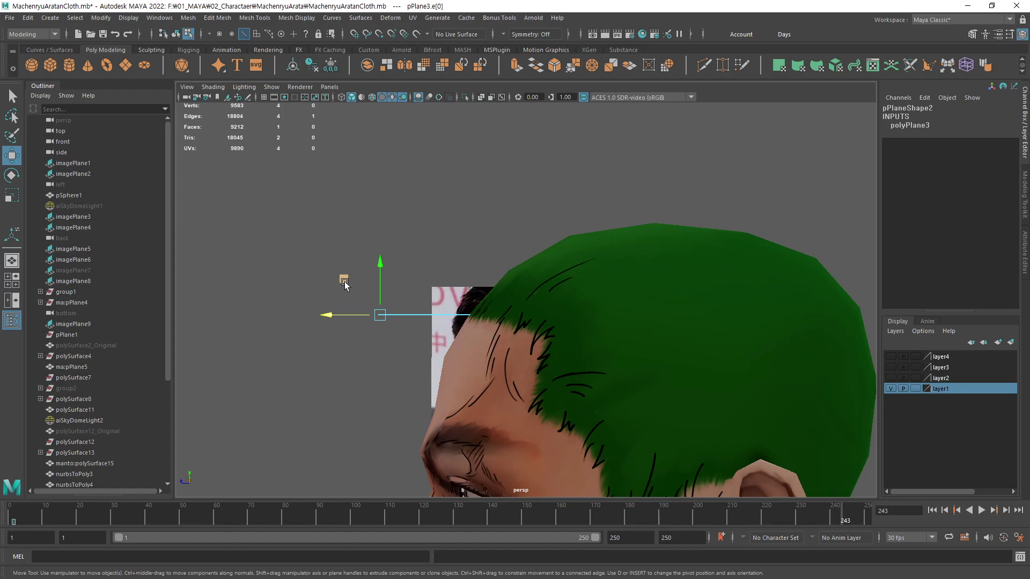
{"action": "middle_click_drag", "start_coordinate": [344, 285], "coordinate": [393, 247]}
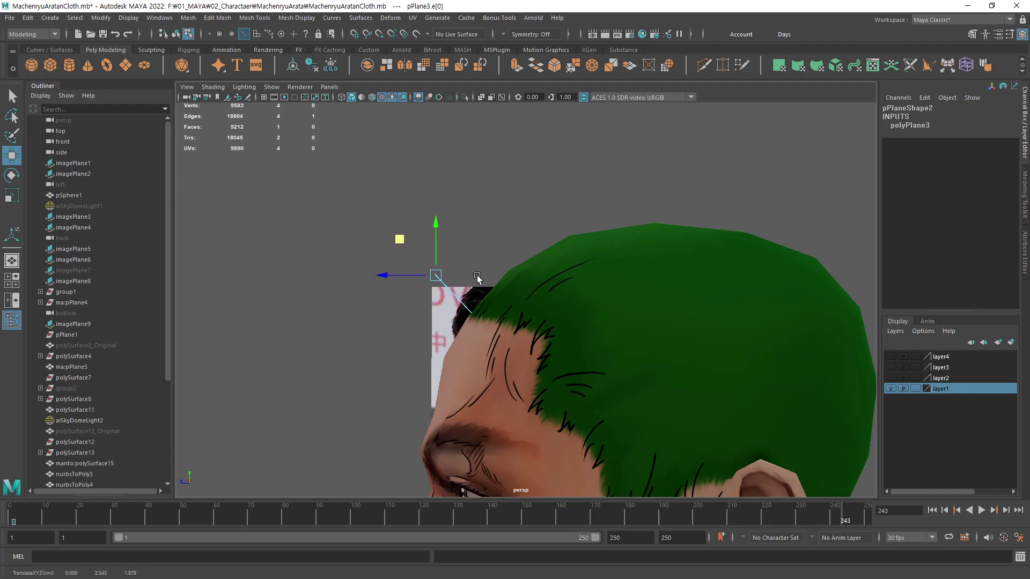
Lower the front edge slightly and extrude it three times up and back to form a strand
{"action": "middle_click_drag", "start_coordinate": [570, 273], "coordinate": [530, 286], "text": "alt"}
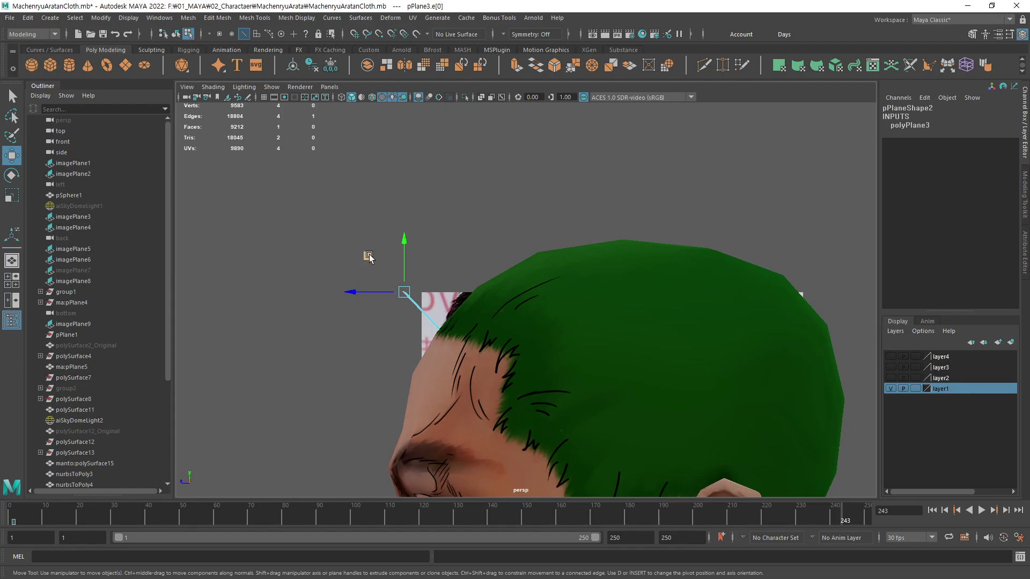
{"action": "middle_click_drag", "start_coordinate": [369, 257], "coordinate": [376, 268]}
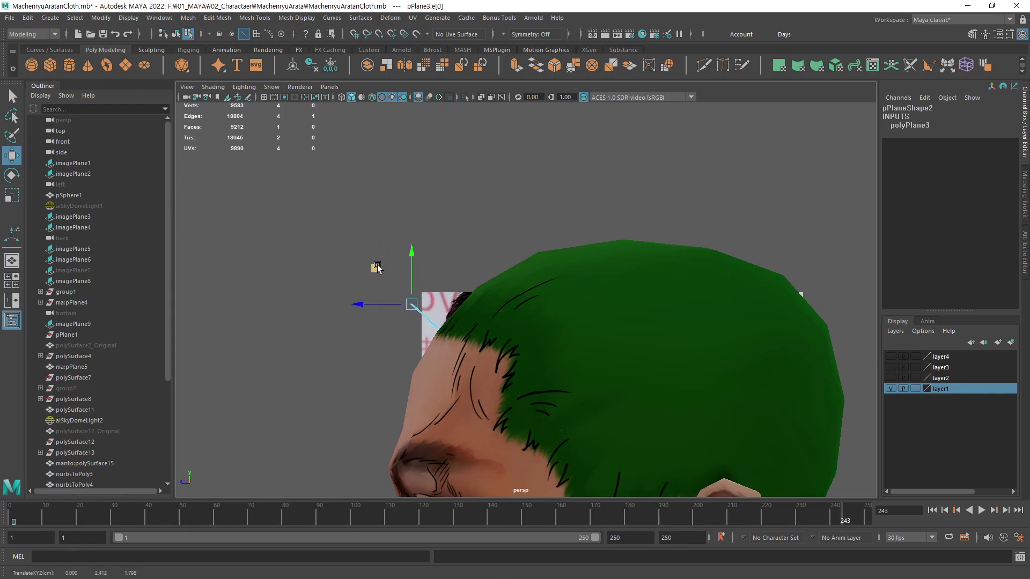
{"action": "left_click_drag", "start_coordinate": [414, 301], "coordinate": [471, 219], "text": "shift"}
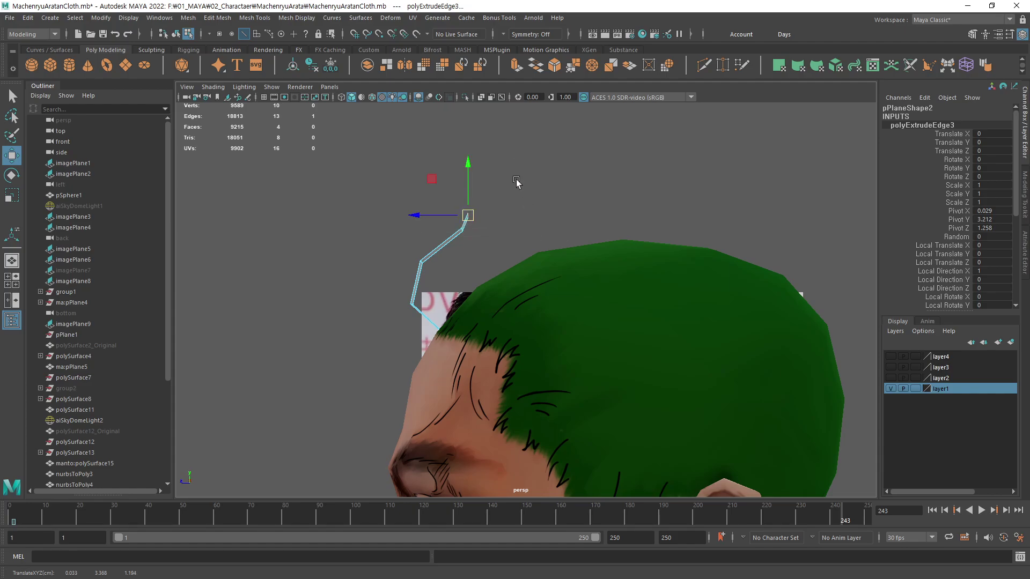
Reposition the strand's vertex rows from the root to the tip so it rises and bends back over the forehead
{"action": "key", "text": "F9"}
{"action": "middle_click_drag", "start_coordinate": [501, 275], "coordinate": [541, 281], "text": "alt"}
{"action": "right_click_drag", "start_coordinate": [541, 281], "coordinate": [511, 280], "text": "alt"}
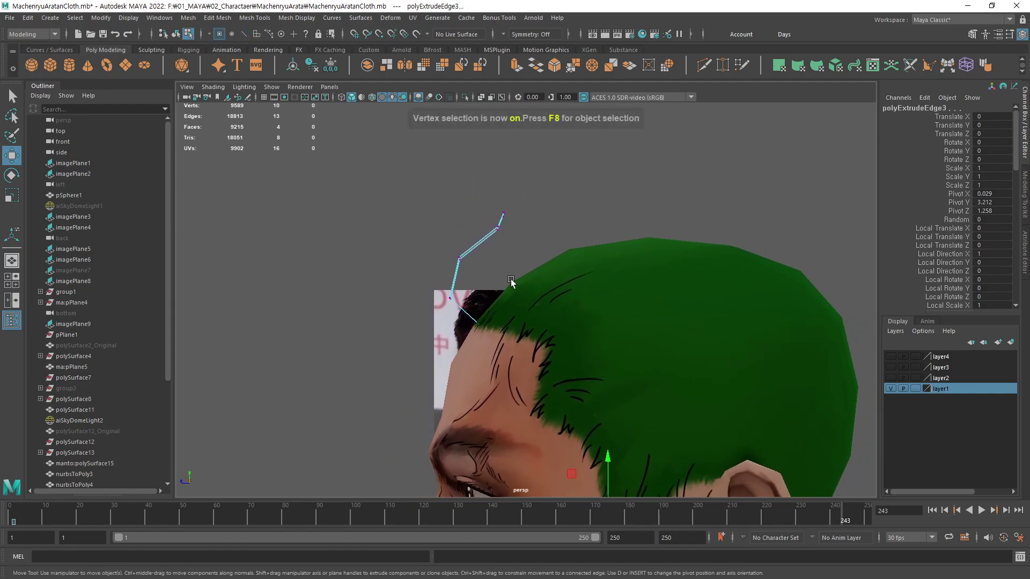
{"action": "left_click_drag", "start_coordinate": [511, 279], "coordinate": [450, 303], "text": "alt"}
{"action": "left_click_drag", "start_coordinate": [468, 251], "coordinate": [453, 297]}
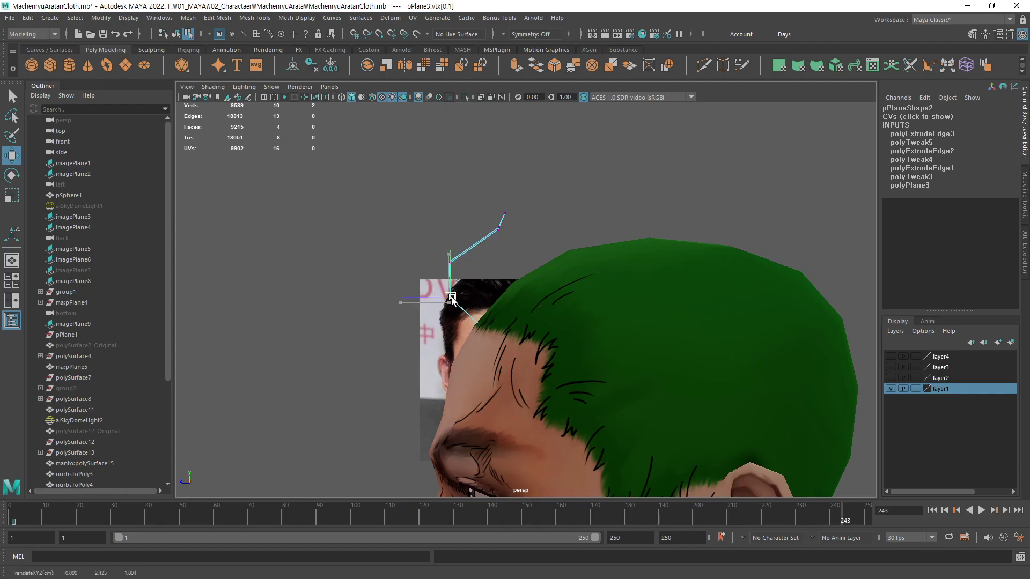
{"action": "left_click_drag", "start_coordinate": [433, 239], "coordinate": [487, 220]}
{"action": "middle_click_drag", "start_coordinate": [531, 273], "coordinate": [513, 322], "text": "alt"}
{"action": "left_click_drag", "start_coordinate": [479, 279], "coordinate": [470, 279]}
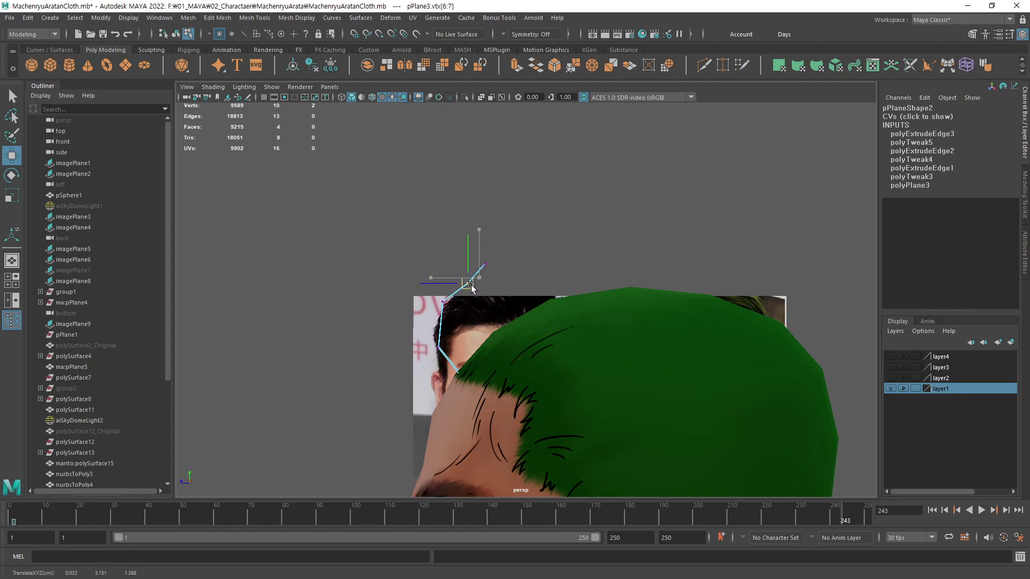
{"action": "left_click_drag", "start_coordinate": [511, 237], "coordinate": [492, 268]}
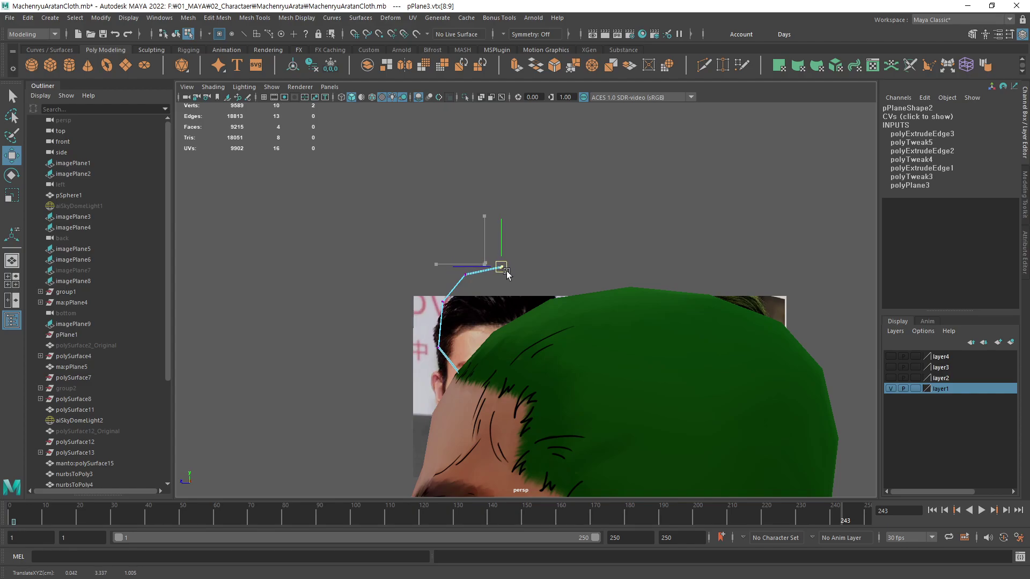
Refine the strand's upper vertex rows so the curve rounds evenly toward the tip
{"action": "left_click_drag", "start_coordinate": [586, 316], "coordinate": [488, 361], "text": "alt"}
{"action": "middle_click_drag", "start_coordinate": [522, 329], "coordinate": [520, 317]}
{"action": "left_click_drag", "start_coordinate": [523, 306], "coordinate": [524, 312], "text": "alt"}
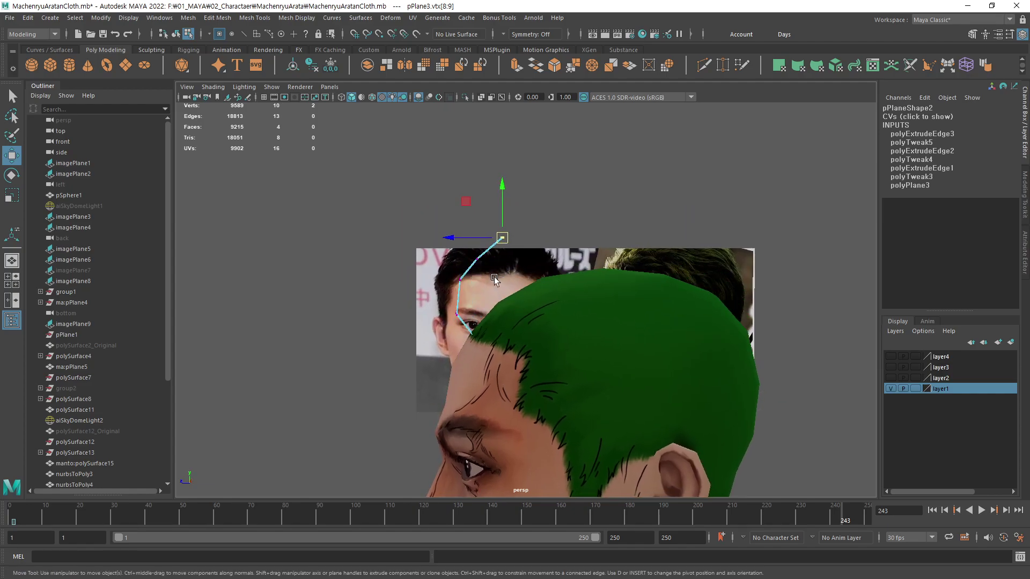
{"action": "left_click_drag", "start_coordinate": [471, 256], "coordinate": [470, 254]}
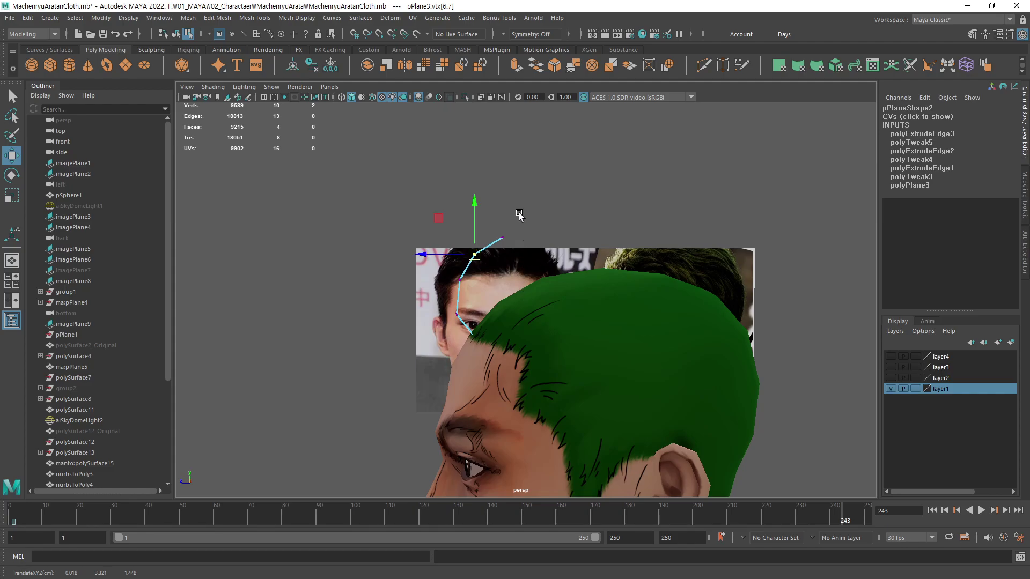
{"action": "left_click_drag", "start_coordinate": [519, 213], "coordinate": [498, 252]}
{"action": "middle_click_drag", "start_coordinate": [631, 268], "coordinate": [590, 215], "text": "alt"}
{"action": "right_click_drag", "start_coordinate": [590, 215], "coordinate": [539, 252], "text": "alt"}
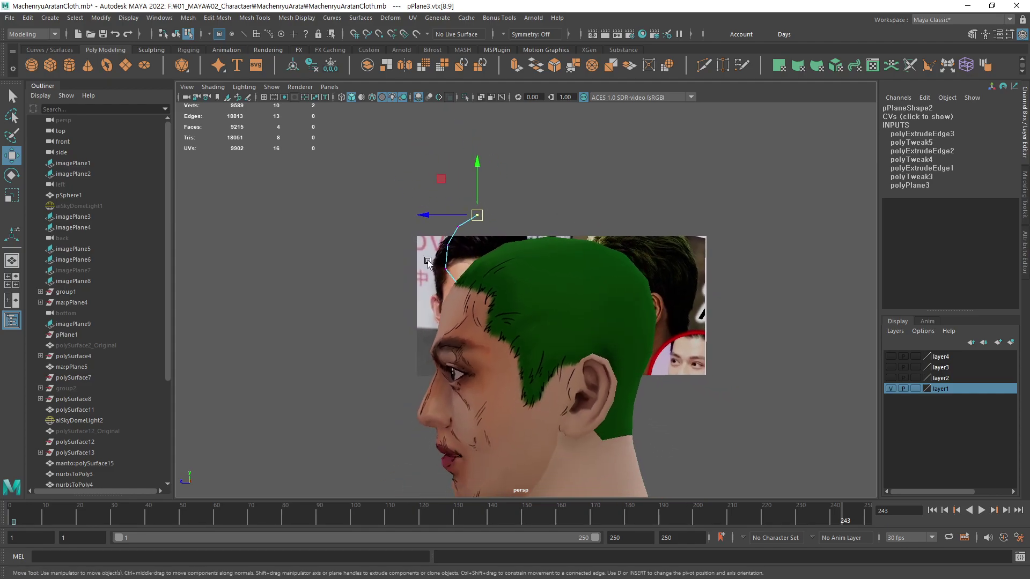
Switch to the side view and frame the head and strand alongside the reference photo
{"action": "left_click_drag", "start_coordinate": [531, 286], "coordinate": [634, 305], "text": "alt"}
{"action": "key", "text": "space"}
{"action": "left_click", "coordinate": [596, 305]}
{"action": "middle_click_drag", "start_coordinate": [600, 261], "coordinate": [627, 279], "text": "alt"}
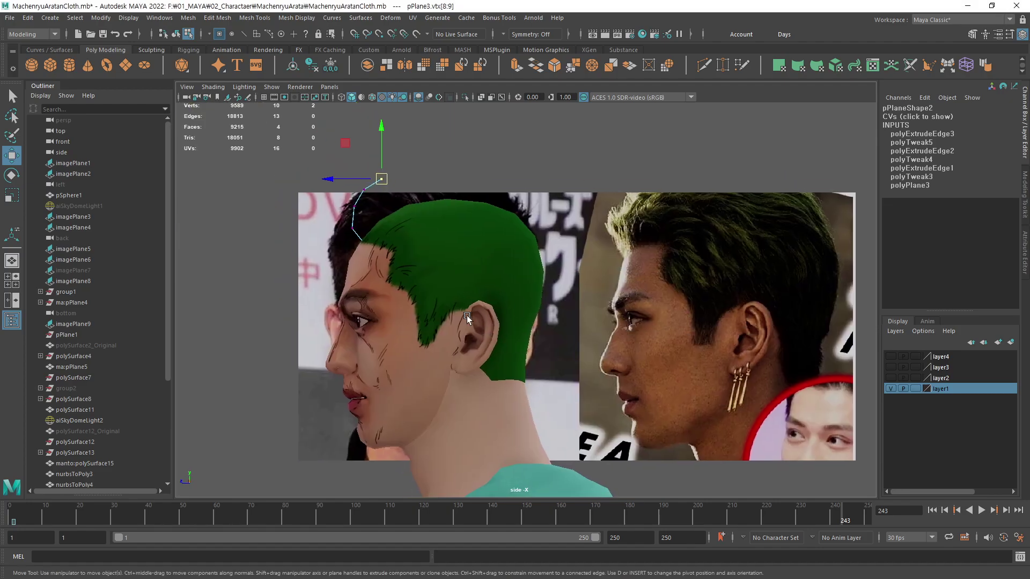
{"action": "middle_click_drag", "start_coordinate": [354, 249], "coordinate": [355, 263], "text": "alt"}
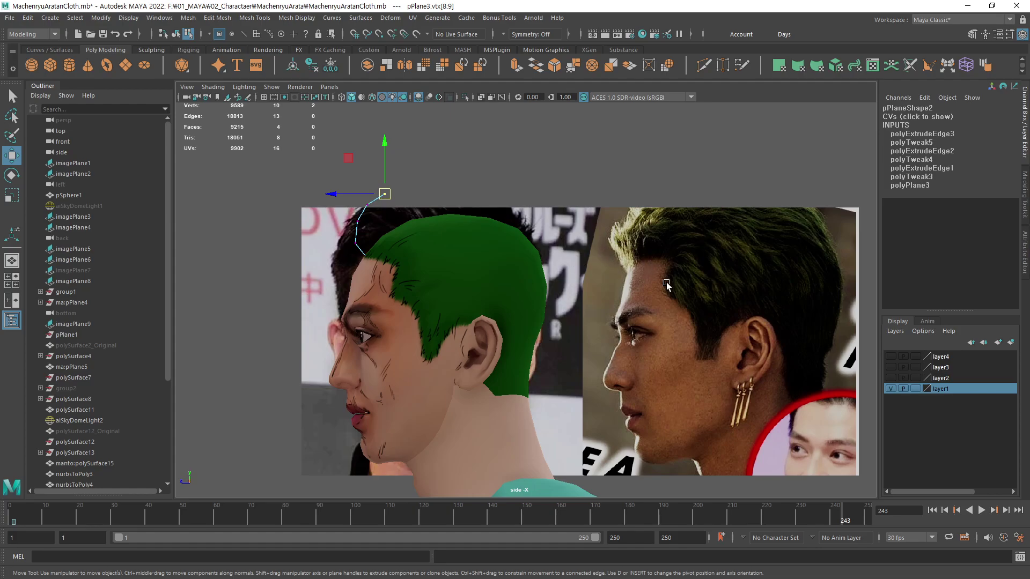
Slide the side reference photo backward to Translate Z -5.748 and reselect the forehead strand
{"action": "key", "text": "F8"}
{"action": "left_click", "coordinate": [659, 344]}
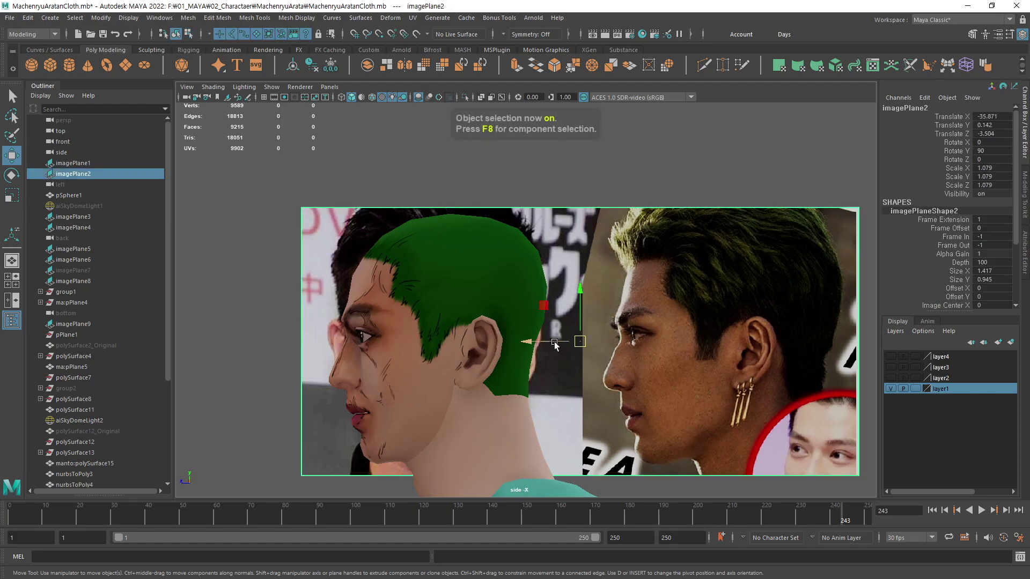
{"action": "left_click_drag", "start_coordinate": [554, 342], "coordinate": [650, 295]}
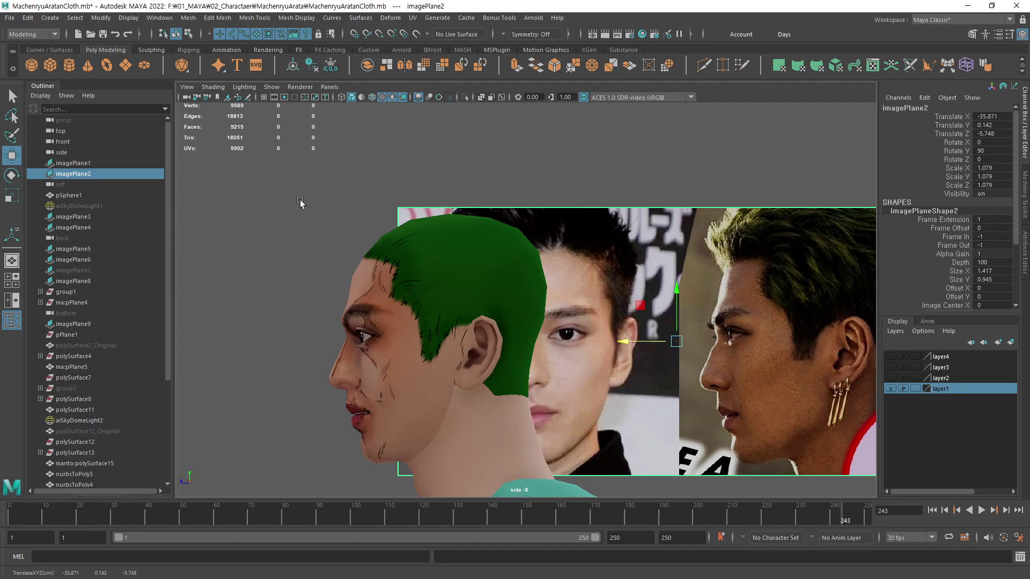
{"action": "left_click_drag", "start_coordinate": [367, 198], "coordinate": [341, 244]}
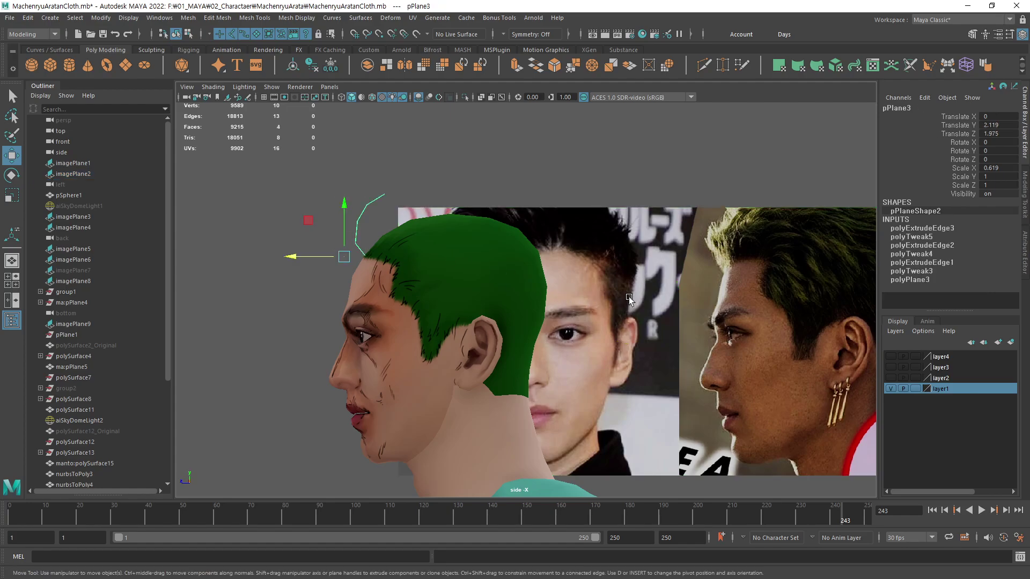
Slide the side reference photo forward so its front-facing portrait lies partly behind the head model again
{"action": "middle_click_drag", "start_coordinate": [401, 246], "coordinate": [465, 280], "text": "alt"}
{"action": "right_click_drag", "start_coordinate": [464, 281], "coordinate": [410, 311], "text": "alt"}
{"action": "left_click", "coordinate": [649, 324]}
{"action": "left_click_drag", "start_coordinate": [601, 357], "coordinate": [518, 363]}
{"action": "left_click", "coordinate": [486, 299]}
Move the strand's four free vertex rows down in side view, shortening it into an even curve above the forehead
{"action": "middle_click_drag", "start_coordinate": [478, 301], "coordinate": [474, 300], "text": "alt"}
{"action": "right_click_drag", "start_coordinate": [474, 300], "coordinate": [512, 308], "text": "alt"}
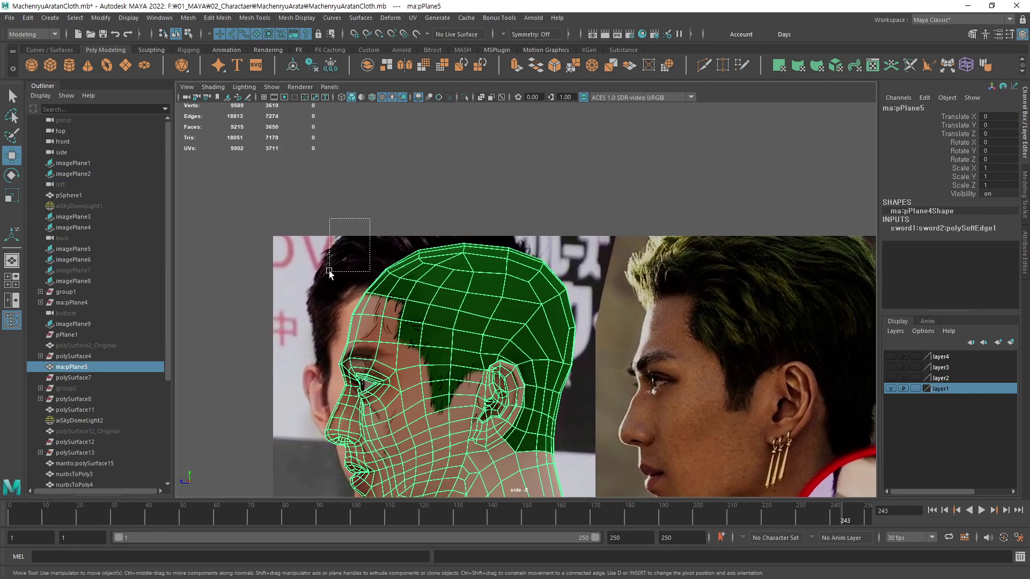
{"action": "left_click_drag", "start_coordinate": [329, 272], "coordinate": [329, 269]}
{"action": "middle_click_drag", "start_coordinate": [416, 246], "coordinate": [420, 269], "text": "alt"}
{"action": "right_click_drag", "start_coordinate": [420, 268], "coordinate": [490, 258], "text": "alt"}
{"action": "key", "text": "F9"}
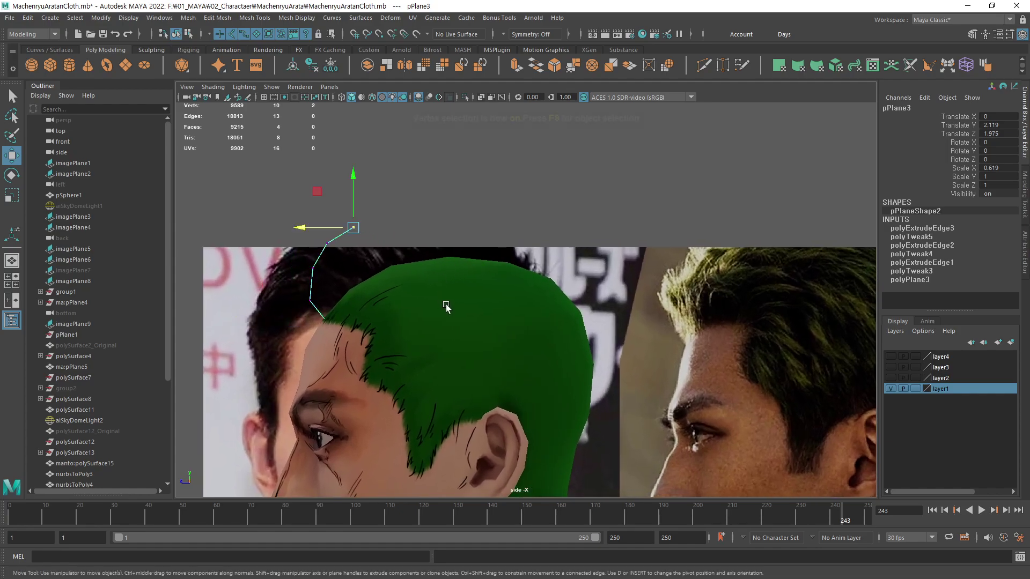
{"action": "left_click_drag", "start_coordinate": [324, 284], "coordinate": [315, 306]}
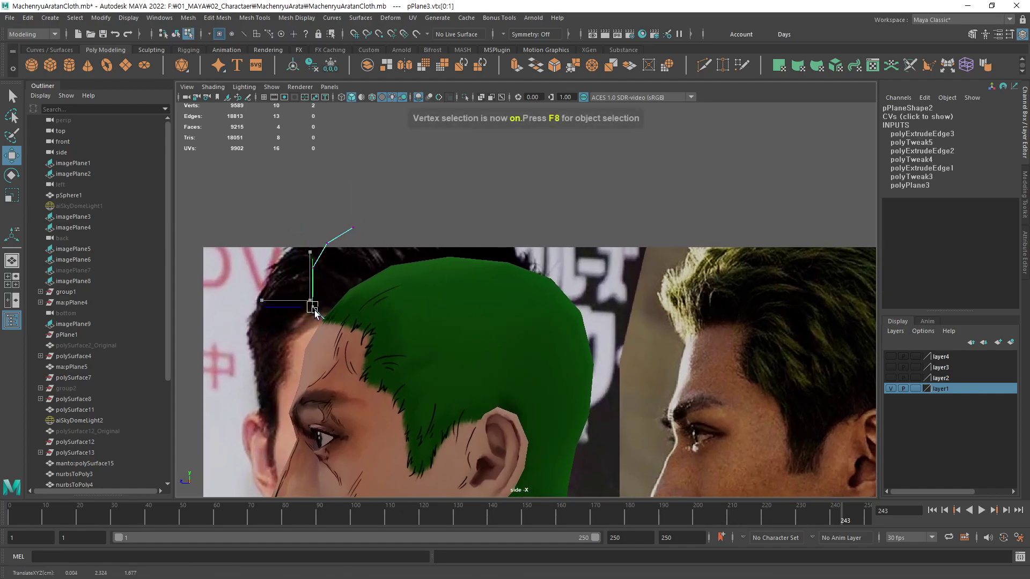
{"action": "left_click_drag", "start_coordinate": [318, 263], "coordinate": [306, 291]}
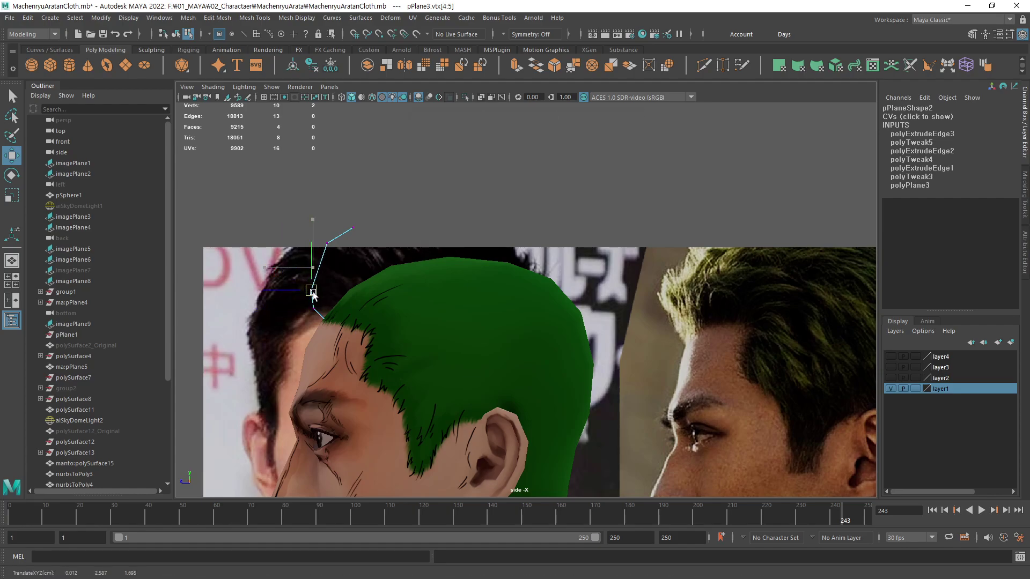
{"action": "left_click_drag", "start_coordinate": [332, 235], "coordinate": [314, 268]}
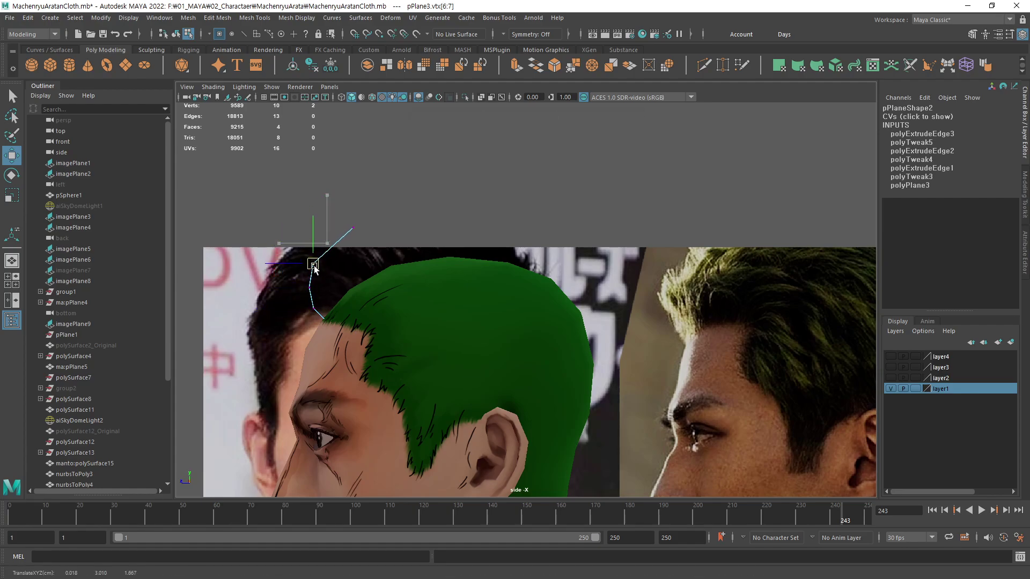
{"action": "left_click_drag", "start_coordinate": [360, 216], "coordinate": [334, 245]}
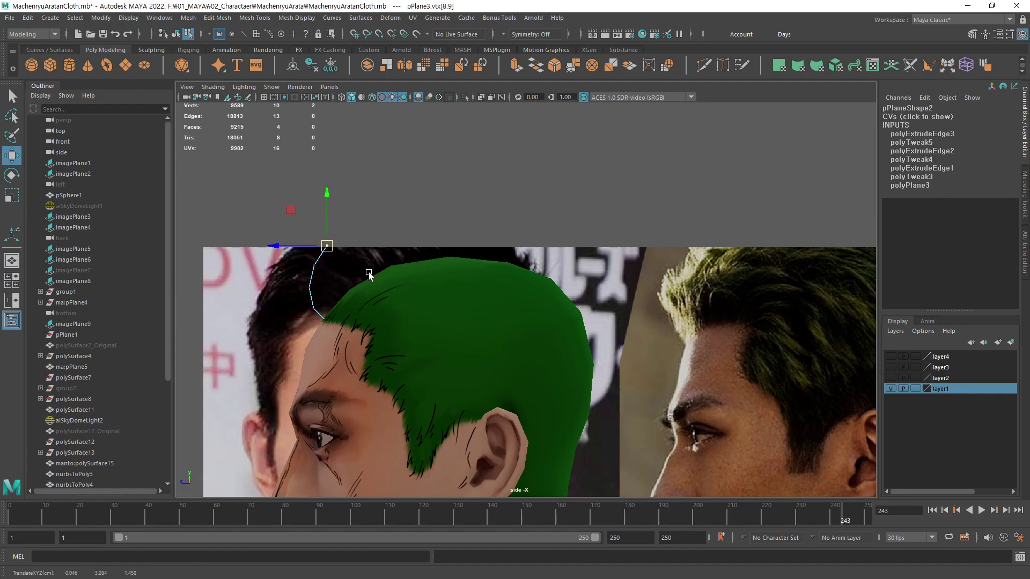
Return the forehead strand to object mode and frame it closely in the perspective view
{"action": "middle_click_drag", "start_coordinate": [480, 291], "coordinate": [392, 275], "text": "alt"}
{"action": "right_click_drag", "start_coordinate": [393, 275], "coordinate": [386, 273], "text": "alt"}
{"action": "key", "text": "F8"}
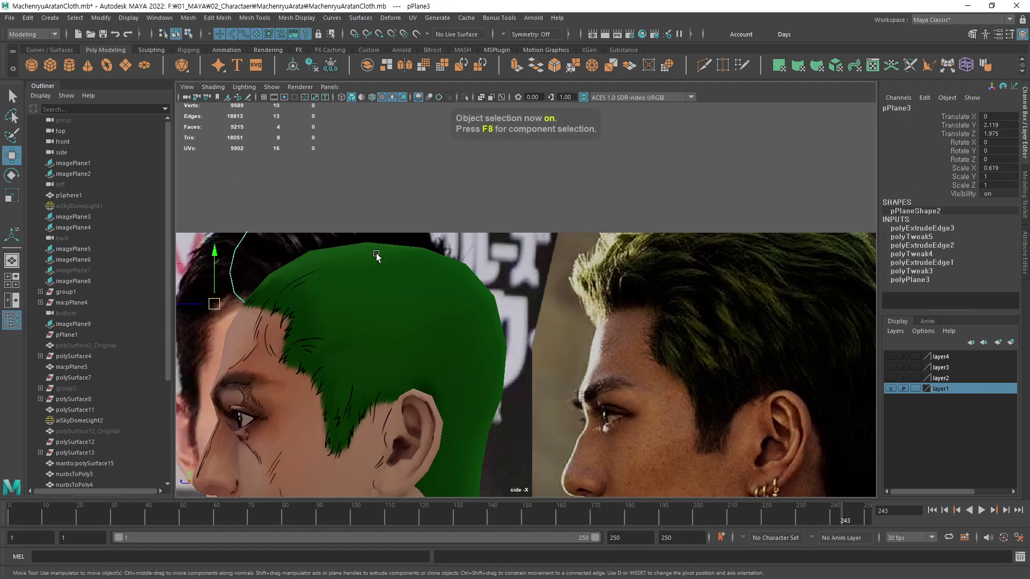
{"action": "middle_click_drag", "start_coordinate": [284, 313], "coordinate": [358, 327], "text": "alt"}
{"action": "middle_click_drag", "start_coordinate": [348, 278], "coordinate": [433, 298], "text": "alt"}
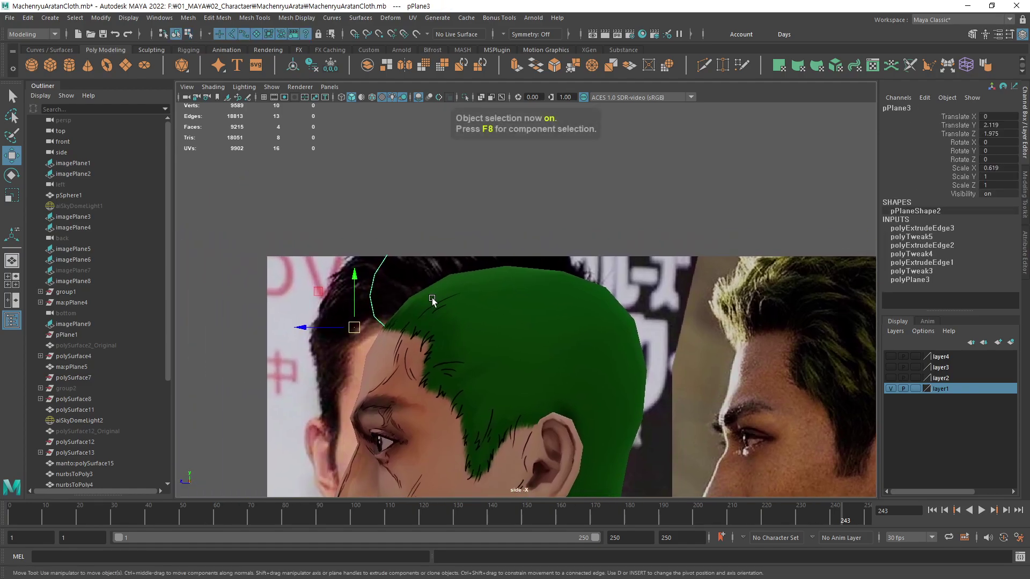
{"action": "middle_click_drag", "start_coordinate": [432, 344], "coordinate": [424, 303], "text": "alt"}
{"action": "key", "text": "space"}
{"action": "left_click_drag", "start_coordinate": [424, 303], "coordinate": [424, 278]}
{"action": "left_click_drag", "start_coordinate": [493, 299], "coordinate": [548, 316], "text": "alt"}
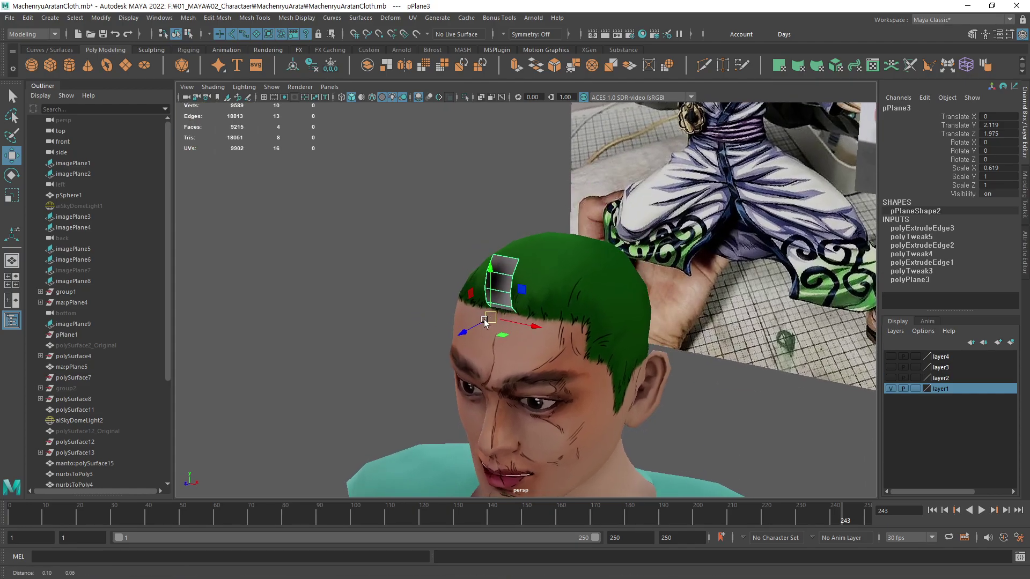
{"action": "right_click_drag", "start_coordinate": [548, 316], "coordinate": [641, 276], "text": "alt"}
{"action": "left_click_drag", "start_coordinate": [641, 275], "coordinate": [651, 278], "text": "alt"}
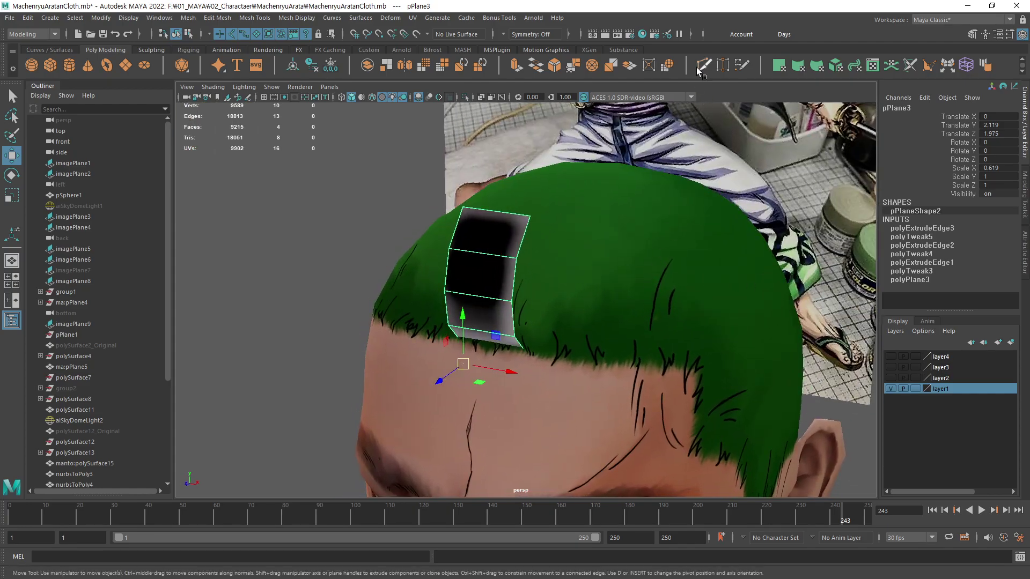
Insert two evenly spaced lengthwise edge loops down the forehead strand with the Multi-Cut tool
{"action": "key", "text": "ctrl+shift+x"}
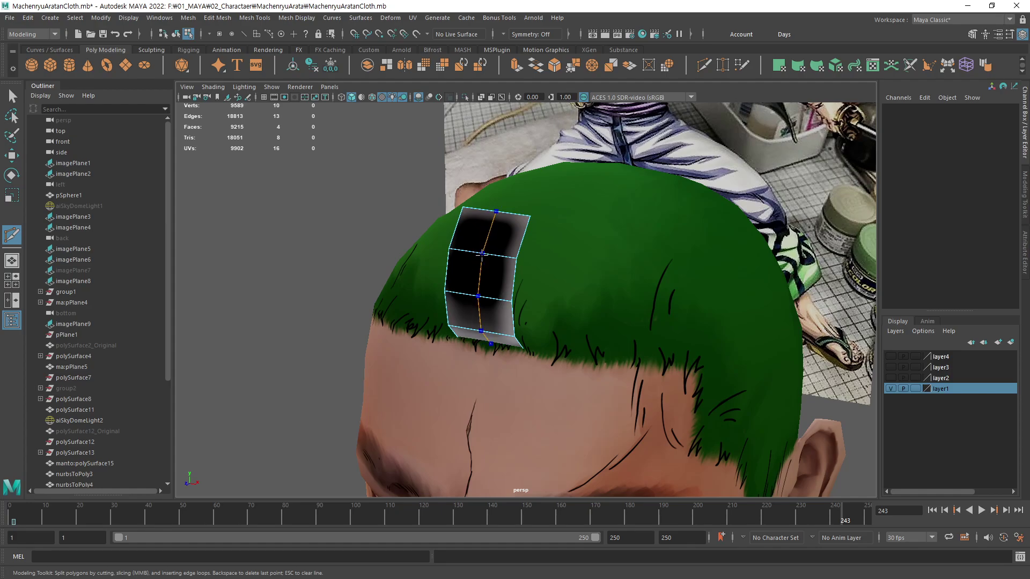
{"action": "left_click_drag", "start_coordinate": [489, 270], "coordinate": [569, 284], "text": "alt"}
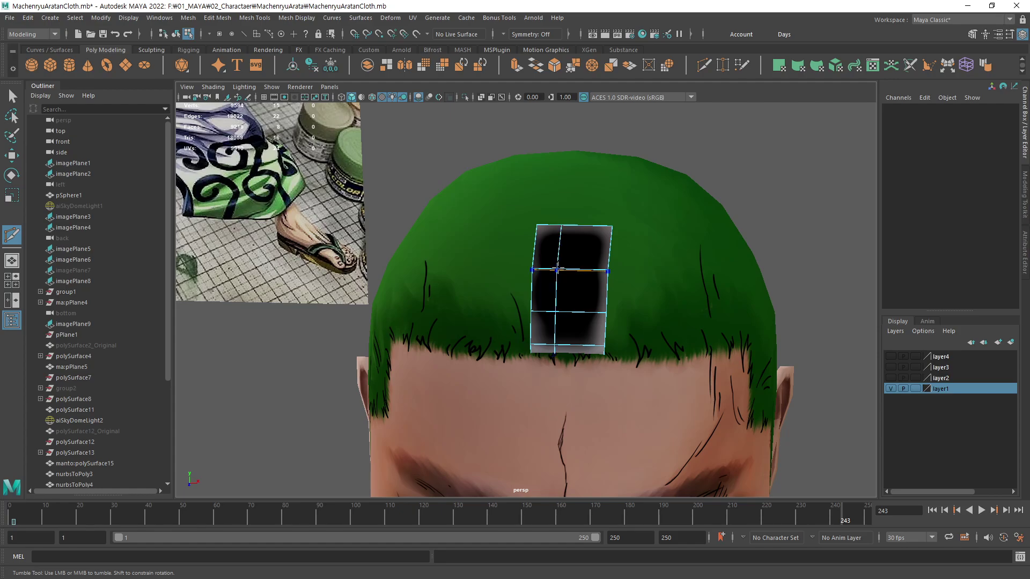
{"action": "middle_click_drag", "start_coordinate": [601, 317], "coordinate": [634, 347], "text": "alt"}
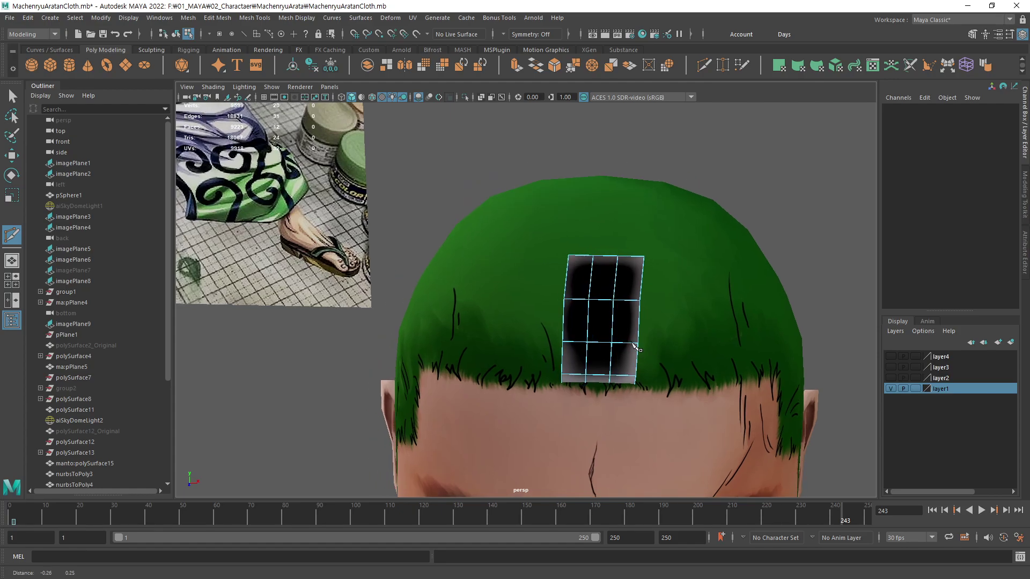
{"action": "left_click_drag", "start_coordinate": [635, 347], "coordinate": [461, 358], "text": "alt"}
{"action": "key", "text": "w"}
Select the strand's two inner lengthwise edge loops, leaving out the edges at the root
{"action": "middle_click_drag", "start_coordinate": [457, 358], "coordinate": [583, 371], "text": "alt"}
{"action": "right_click_drag", "start_coordinate": [583, 371], "coordinate": [735, 344], "text": "alt"}
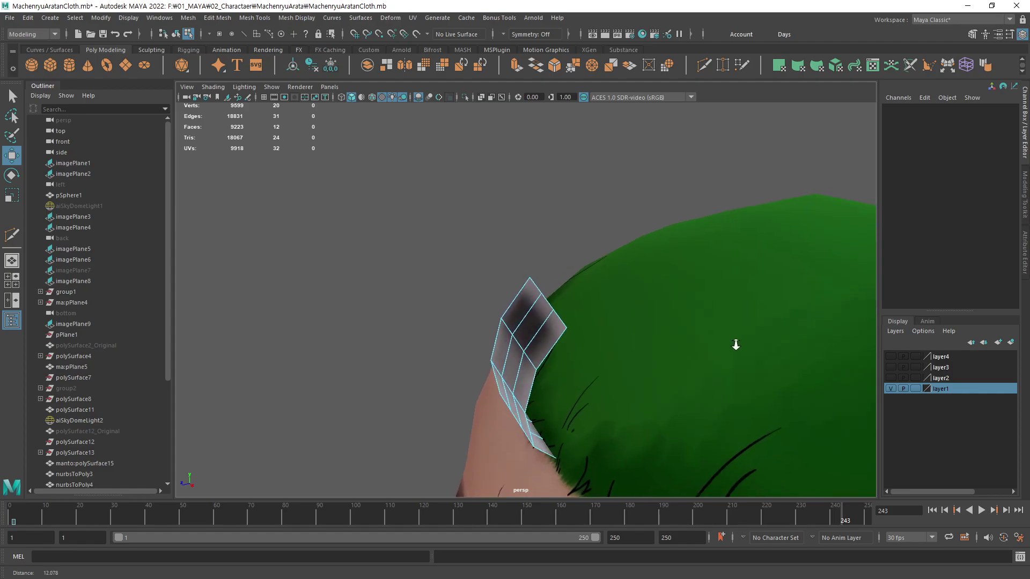
{"action": "left_click_drag", "start_coordinate": [587, 357], "coordinate": [680, 346], "text": "alt"}
{"action": "middle_click_drag", "start_coordinate": [711, 303], "coordinate": [643, 313], "text": "alt"}
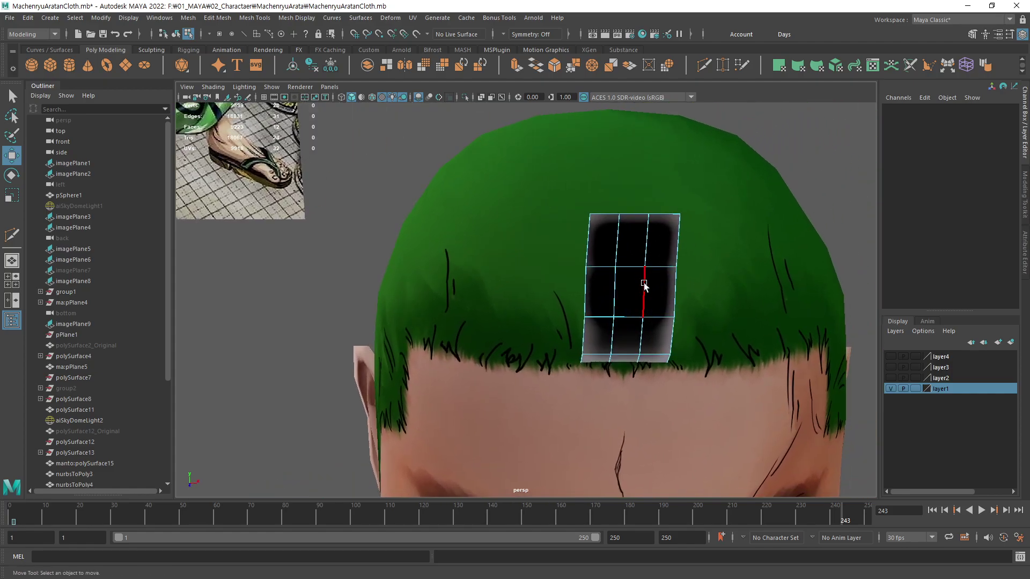
{"action": "key", "text": "F11"}
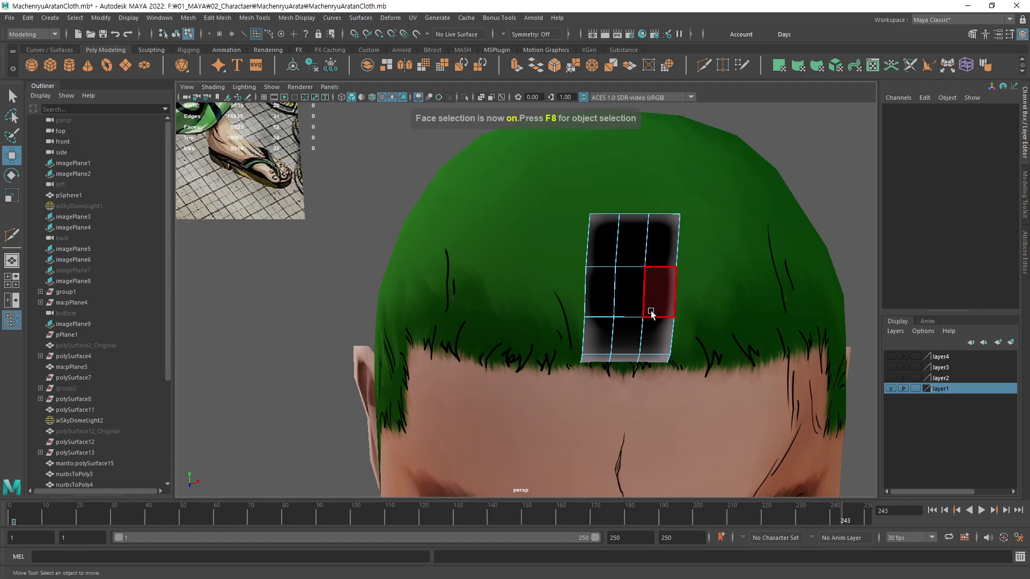
{"action": "key", "text": "F10"}
{"action": "left_click", "coordinate": [645, 284]}
{"action": "double_click", "coordinate": [619, 292], "text": "shift"}
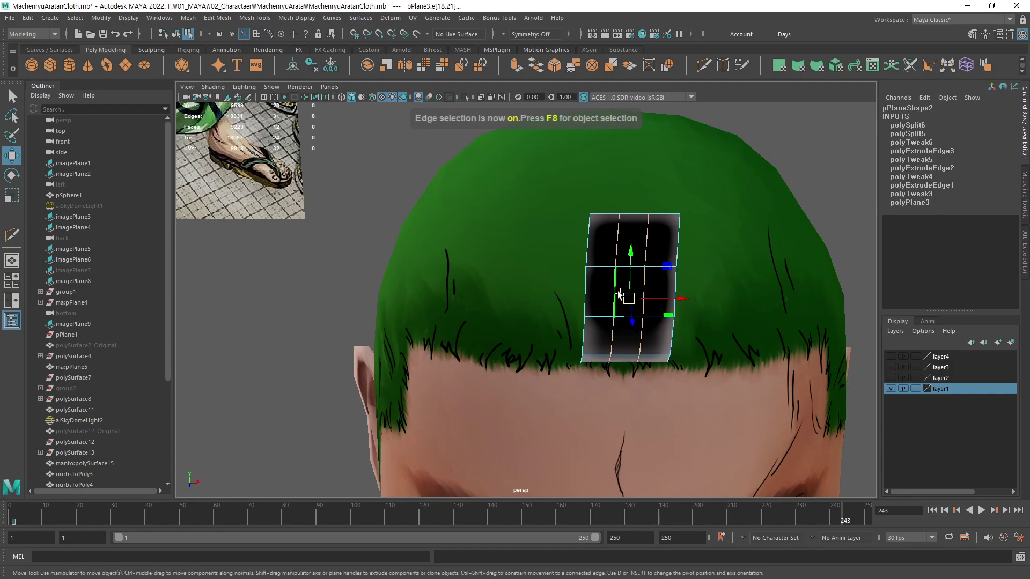
{"action": "middle_click_drag", "start_coordinate": [645, 305], "coordinate": [619, 349], "text": "alt"}
{"action": "left_click_drag", "start_coordinate": [617, 391], "coordinate": [609, 331], "text": "alt"}
{"action": "left_click_drag", "start_coordinate": [663, 359], "coordinate": [446, 466], "text": "ctrl"}
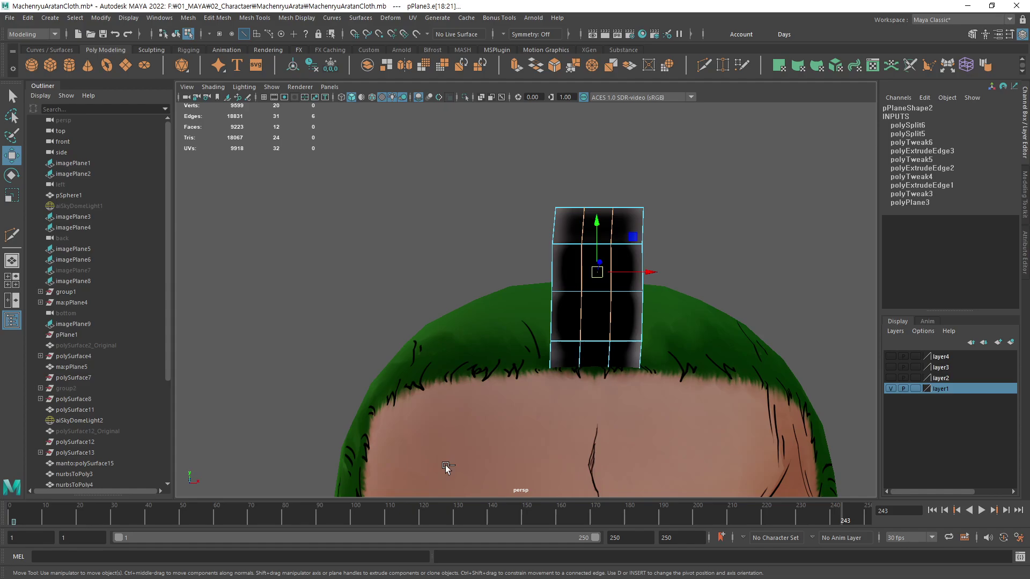
{"action": "left_click_drag", "start_coordinate": [581, 358], "coordinate": [532, 355], "text": "alt"}
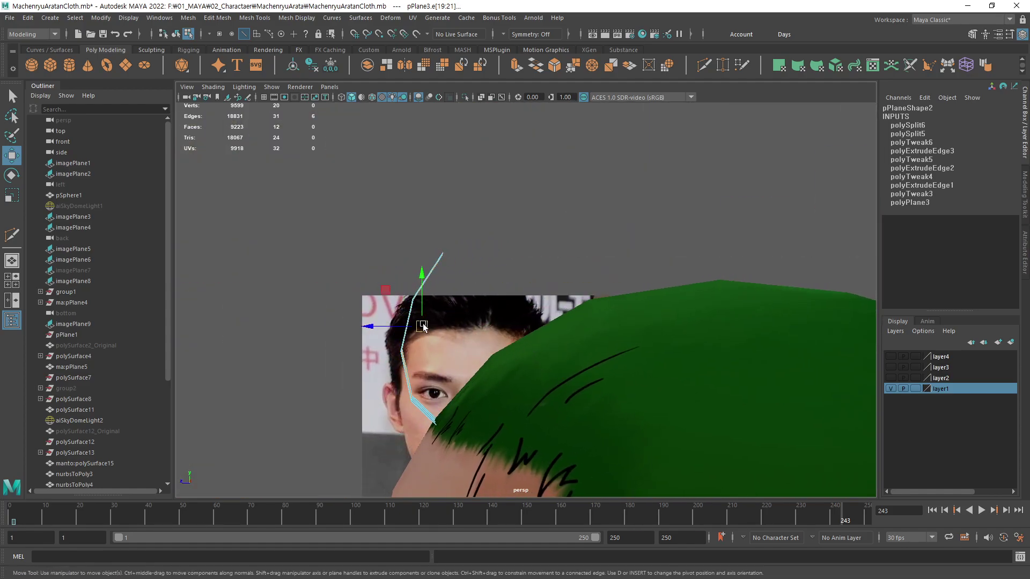
{"action": "left_click_drag", "start_coordinate": [426, 326], "coordinate": [410, 321]}
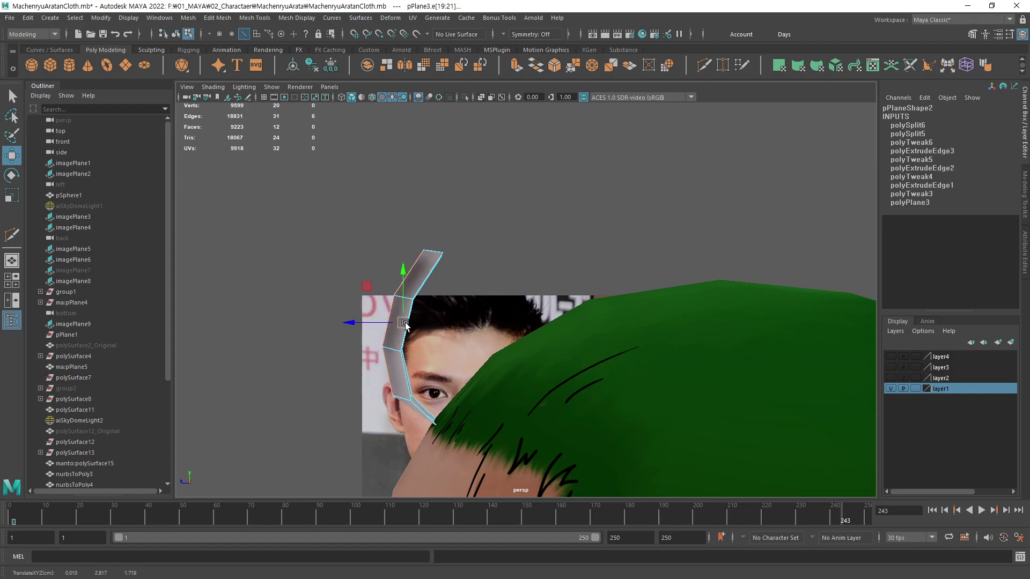
{"action": "key", "text": "ctrl+z"}
Leave the tip edges out of the selection and pull the strand's remaining inner edges forward so its middle bulges outward
{"action": "key", "text": "F9"}
{"action": "left_click_drag", "start_coordinate": [451, 294], "coordinate": [489, 304], "text": "alt"}
{"action": "key", "text": "F10"}
{"action": "left_click_drag", "start_coordinate": [494, 396], "coordinate": [393, 348], "text": "alt"}
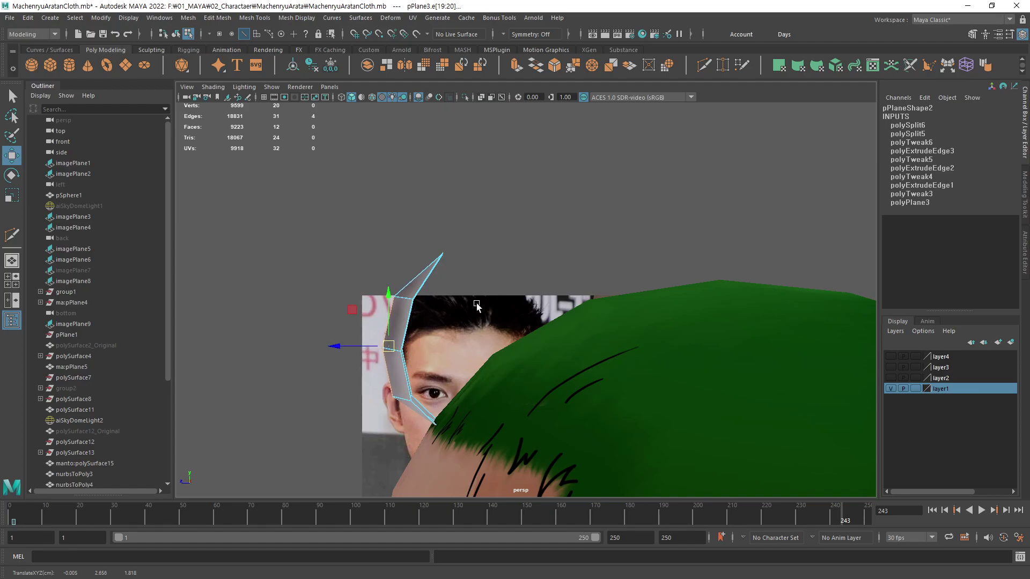
Scale the strand's root vertex row to about 0.81 in width and lower it slightly into the hairline
{"action": "key", "text": "F9"}
{"action": "left_click_drag", "start_coordinate": [477, 306], "coordinate": [642, 339], "text": "alt"}
{"action": "right_click_drag", "start_coordinate": [642, 339], "coordinate": [595, 375], "text": "alt"}
{"action": "left_click_drag", "start_coordinate": [558, 375], "coordinate": [549, 401]}
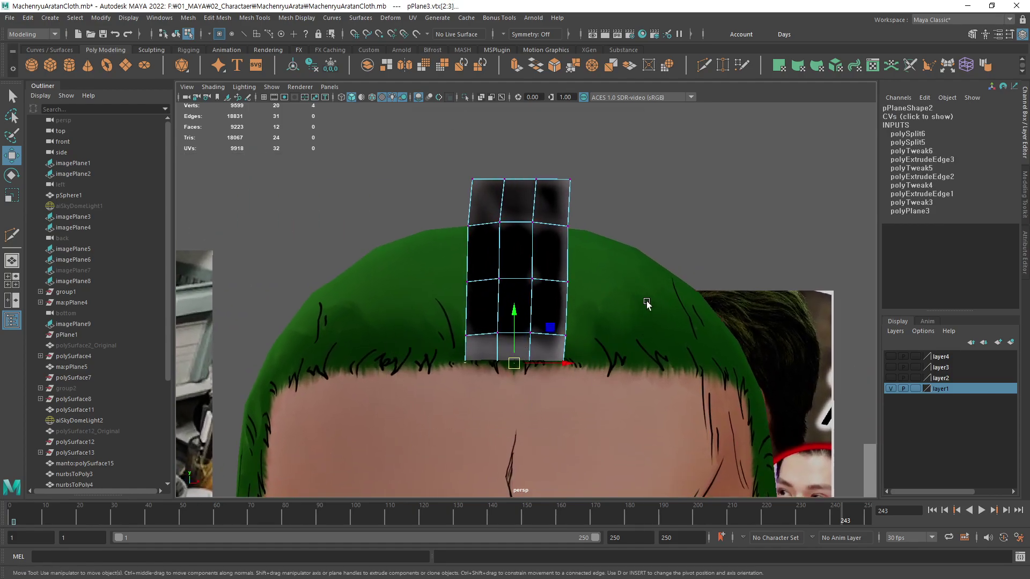
{"action": "key", "text": "r"}
{"action": "middle_click_drag", "start_coordinate": [648, 301], "coordinate": [638, 313]}
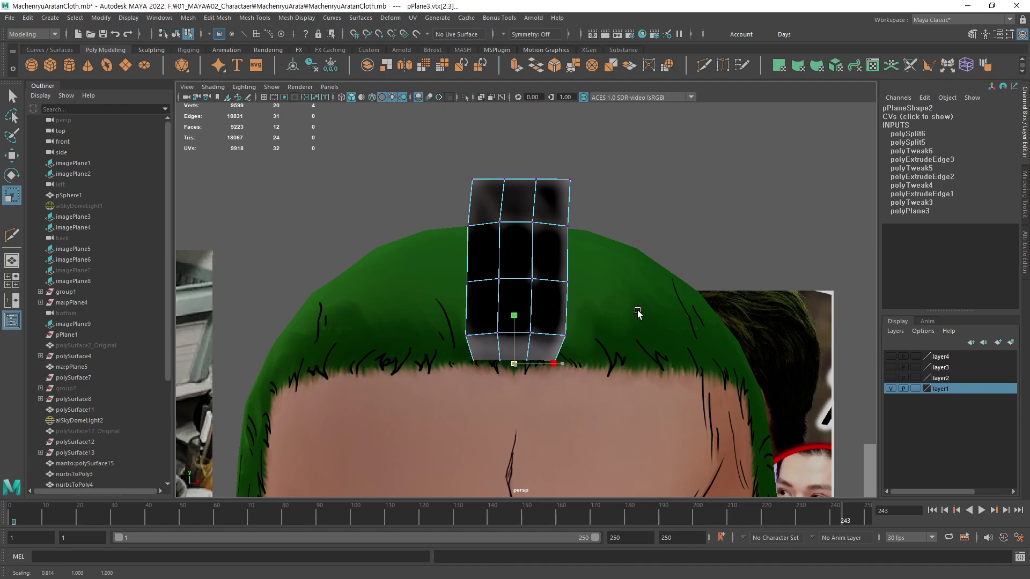
{"action": "key", "text": "q"}
{"action": "key", "text": "w"}
{"action": "left_click_drag", "start_coordinate": [514, 314], "coordinate": [514, 324]}
Widen the strand's middle vertex row slightly to give it a fuller outline
{"action": "left_click_drag", "start_coordinate": [536, 397], "coordinate": [512, 339]}
{"action": "left_click_drag", "start_coordinate": [561, 305], "coordinate": [434, 358], "text": "alt"}
{"action": "left_click_drag", "start_coordinate": [543, 348], "coordinate": [548, 353], "text": "alt"}
{"action": "key", "text": "r"}
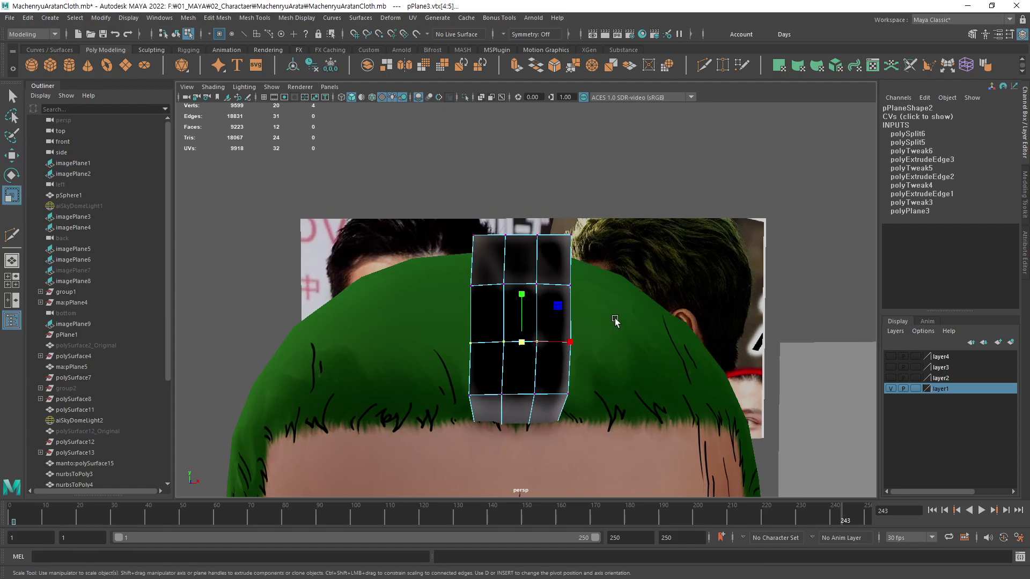
{"action": "middle_click_drag", "start_coordinate": [615, 322], "coordinate": [618, 320]}
{"action": "left_click_drag", "start_coordinate": [613, 291], "coordinate": [603, 312], "text": "alt"}
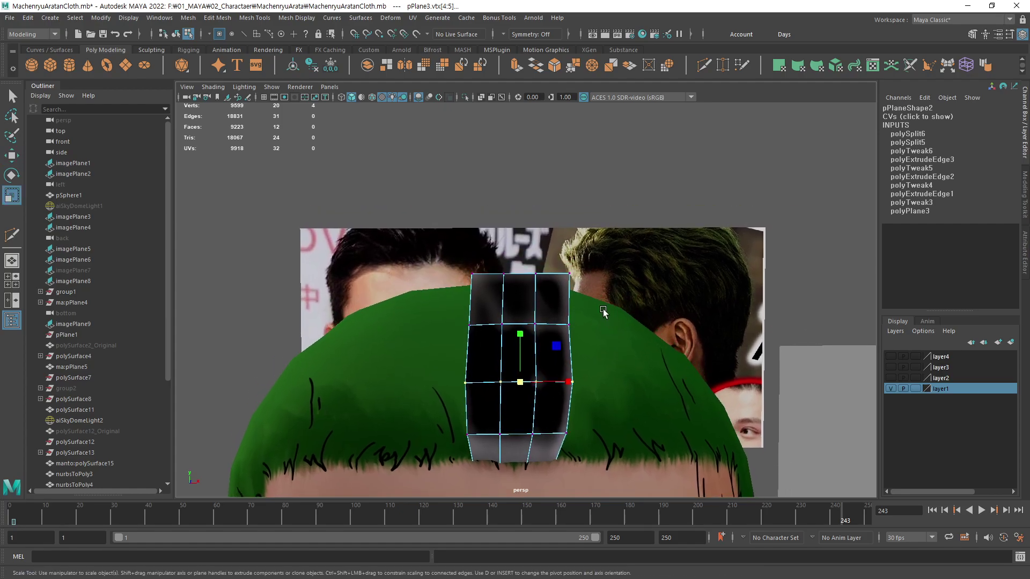
Narrow the strand's upper two vertex rows so it tapers toward the tip
{"action": "left_click_drag", "start_coordinate": [435, 348], "coordinate": [436, 348]}
{"action": "left_click_drag", "start_coordinate": [625, 293], "coordinate": [423, 296]}
{"action": "middle_click_drag", "start_coordinate": [632, 297], "coordinate": [605, 301]}
{"action": "key", "text": "q"}
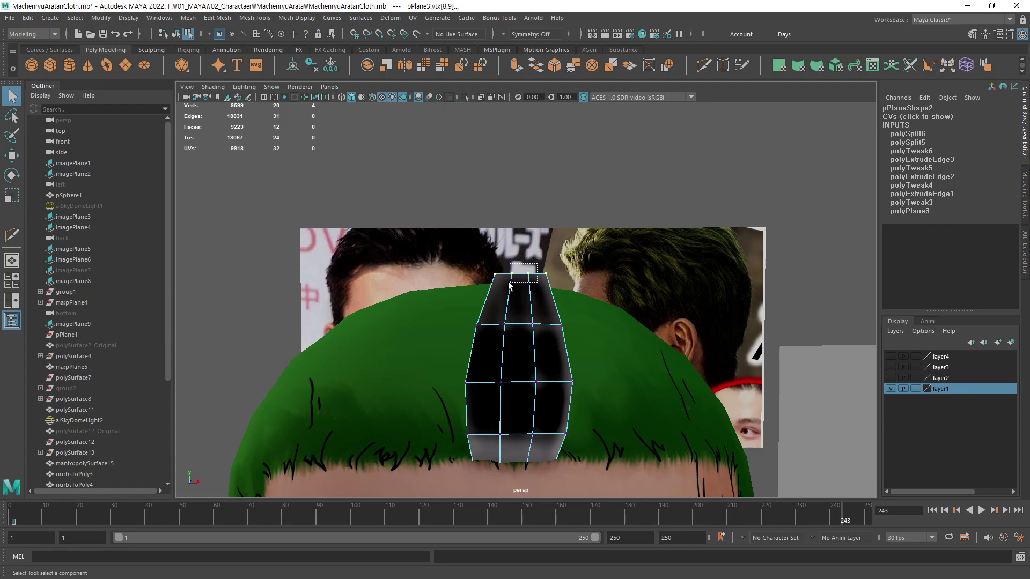
Raise the two inner vertices at the strand's tip to round off its end, adjusting them from the side
{"action": "left_click_drag", "start_coordinate": [509, 282], "coordinate": [508, 282]}
{"action": "left_click_drag", "start_coordinate": [531, 321], "coordinate": [528, 354], "text": "alt"}
{"action": "key", "text": "w"}
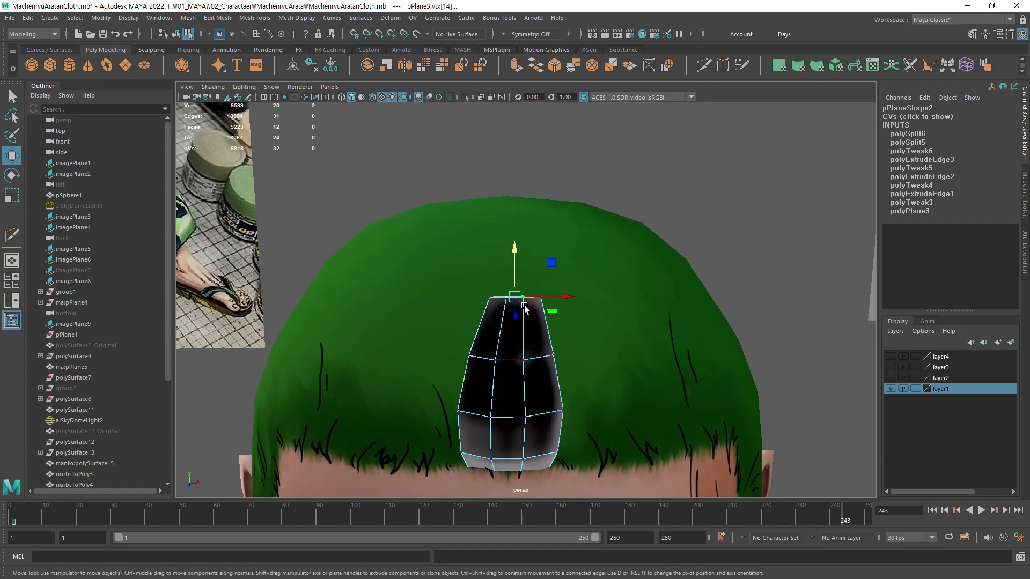
{"action": "middle_click_drag", "start_coordinate": [524, 308], "coordinate": [520, 293]}
{"action": "left_click_drag", "start_coordinate": [528, 314], "coordinate": [423, 330], "text": "alt"}
{"action": "left_click_drag", "start_coordinate": [465, 265], "coordinate": [465, 265]}
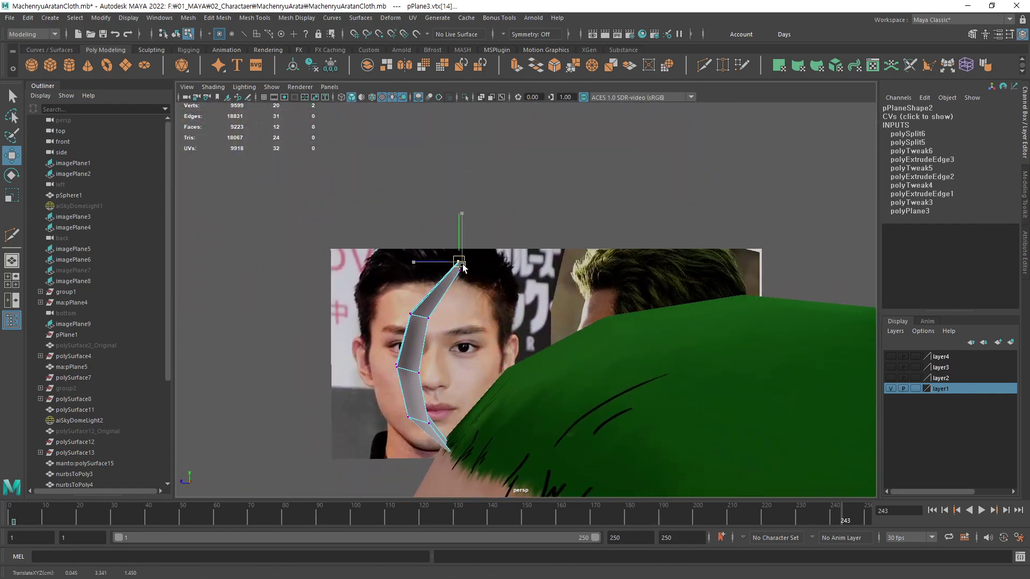
Lower the two inner vertices at the strand's root slightly below the hairline
{"action": "left_click", "coordinate": [403, 322]}
{"action": "left_click_drag", "start_coordinate": [403, 323], "coordinate": [569, 352], "text": "alt"}
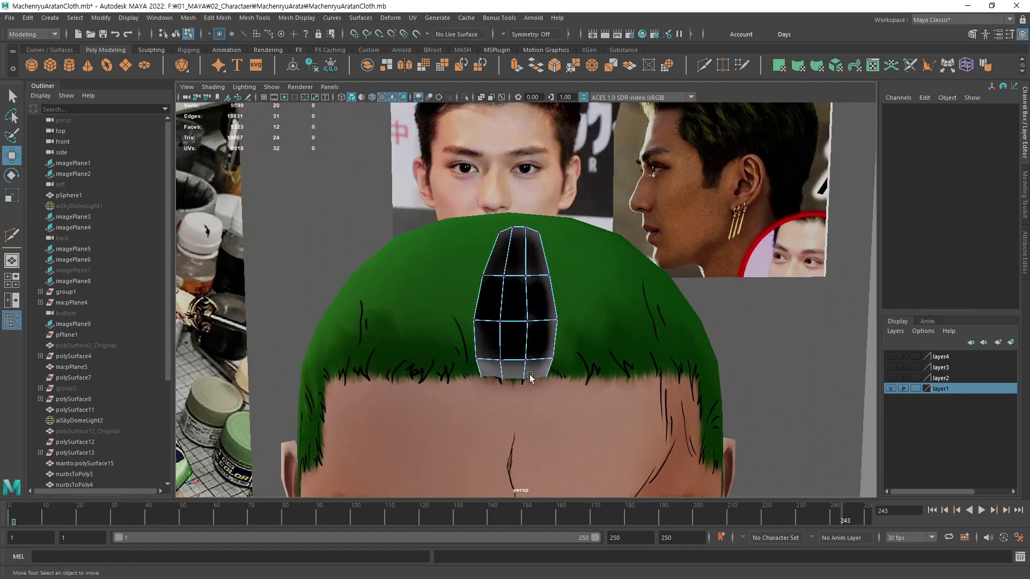
{"action": "left_click_drag", "start_coordinate": [496, 411], "coordinate": [517, 391]}
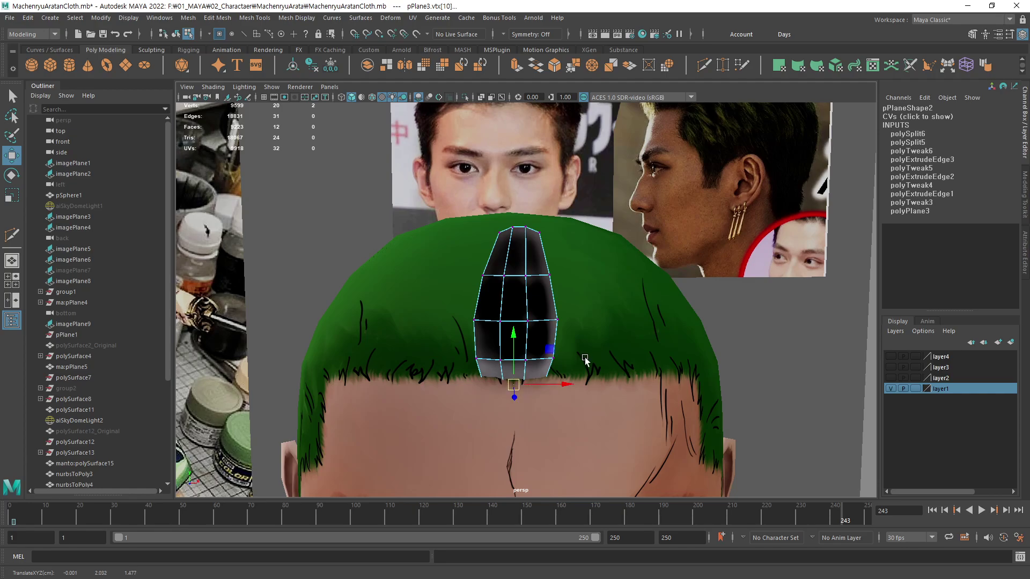
Return to object mode, delete the strand's construction history and deselect it
{"action": "key", "text": "F8"}
{"action": "key", "text": "alt+shift+d"}
{"action": "left_click", "coordinate": [747, 335]}
Reverse the strand's normals and delete its construction history again
{"action": "middle_click_drag", "start_coordinate": [742, 340], "coordinate": [783, 343], "text": "alt"}
{"action": "right_click_drag", "start_coordinate": [783, 343], "coordinate": [728, 342], "text": "alt"}
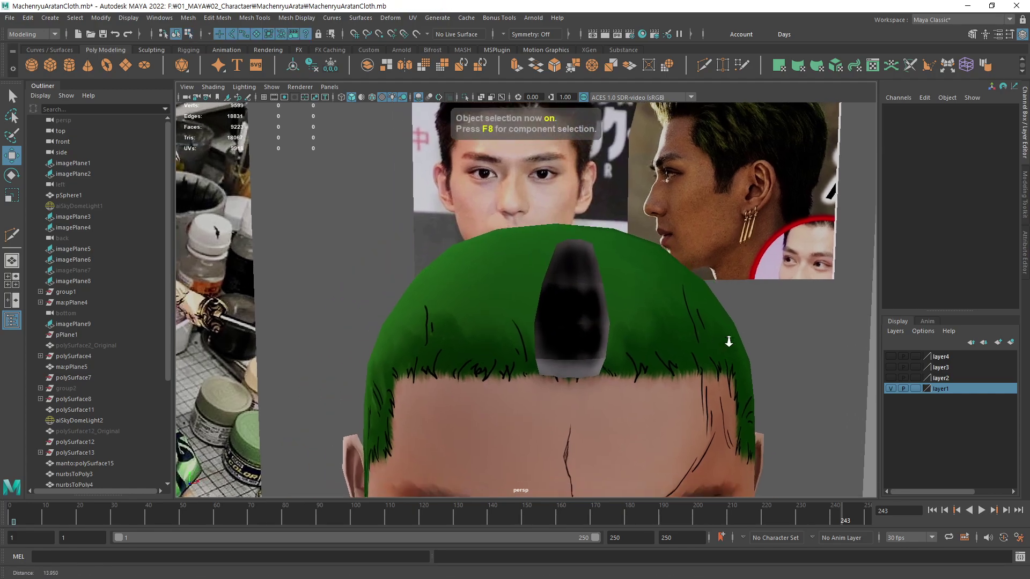
{"action": "left_click_drag", "start_coordinate": [728, 342], "coordinate": [542, 336], "text": "alt"}
{"action": "left_click", "coordinate": [533, 336]}
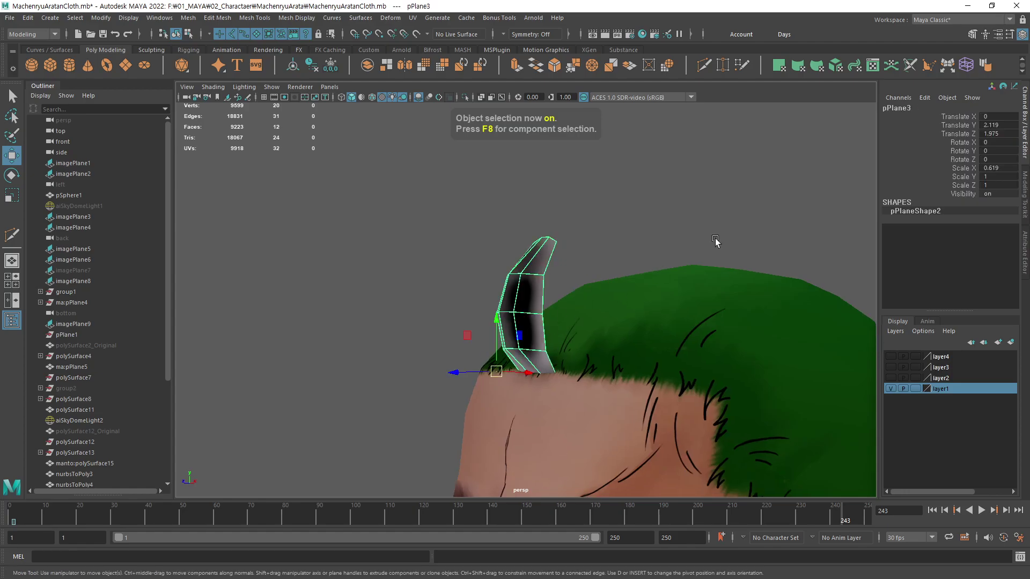
{"action": "left_click", "coordinate": [308, 18]}
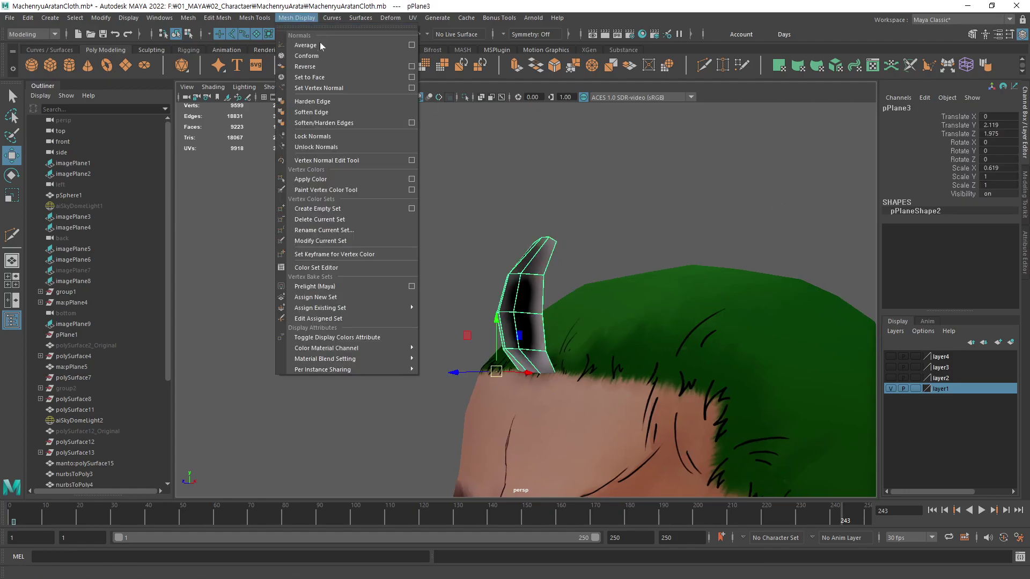
{"action": "left_click", "coordinate": [338, 66]}
{"action": "left_click", "coordinate": [603, 200]}
{"action": "left_click_drag", "start_coordinate": [583, 280], "coordinate": [661, 306], "text": "alt"}
{"action": "left_click", "coordinate": [612, 312]}
{"action": "key", "text": "alt+shift+d"}
Examine the hairline from the front and side against the reference photos to plan the direction of the strands
{"action": "right_click_drag", "start_coordinate": [661, 306], "coordinate": [552, 337], "text": "alt"}
{"action": "left_click_drag", "start_coordinate": [552, 337], "coordinate": [589, 349], "text": "alt"}
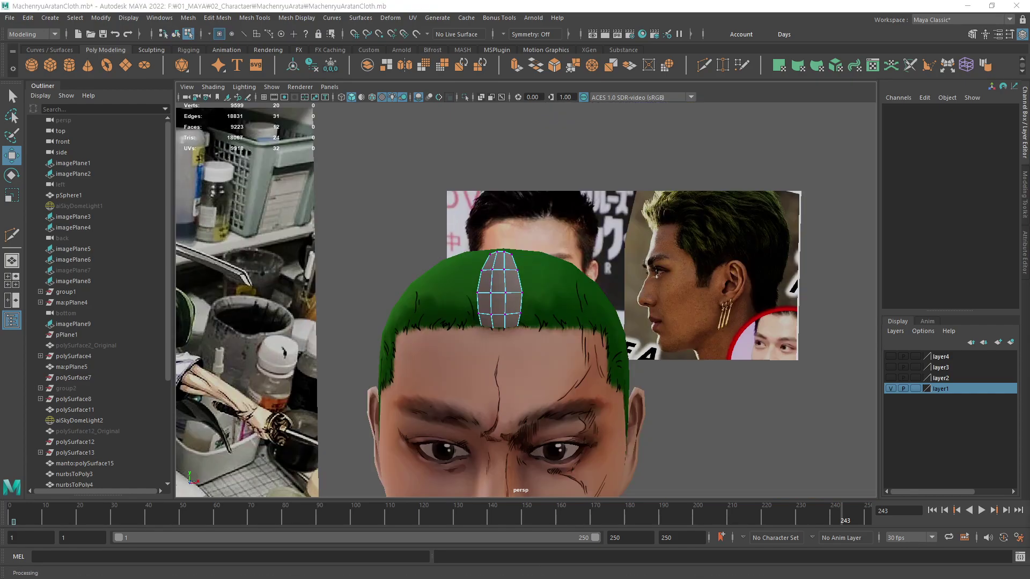
{"action": "right_click_drag", "start_coordinate": [410, 220], "coordinate": [555, 349], "text": "alt"}
{"action": "left_click_drag", "start_coordinate": [556, 350], "coordinate": [556, 355], "text": "alt"}
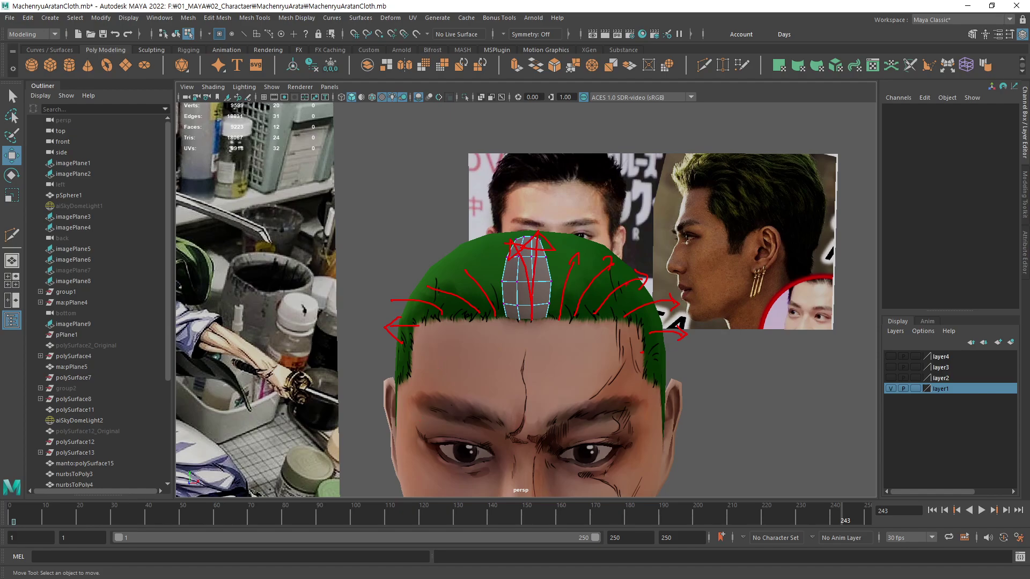
{"action": "middle_click_drag", "start_coordinate": [638, 362], "coordinate": [648, 343], "text": "alt"}
{"action": "left_click_drag", "start_coordinate": [648, 342], "coordinate": [484, 351], "text": "alt"}
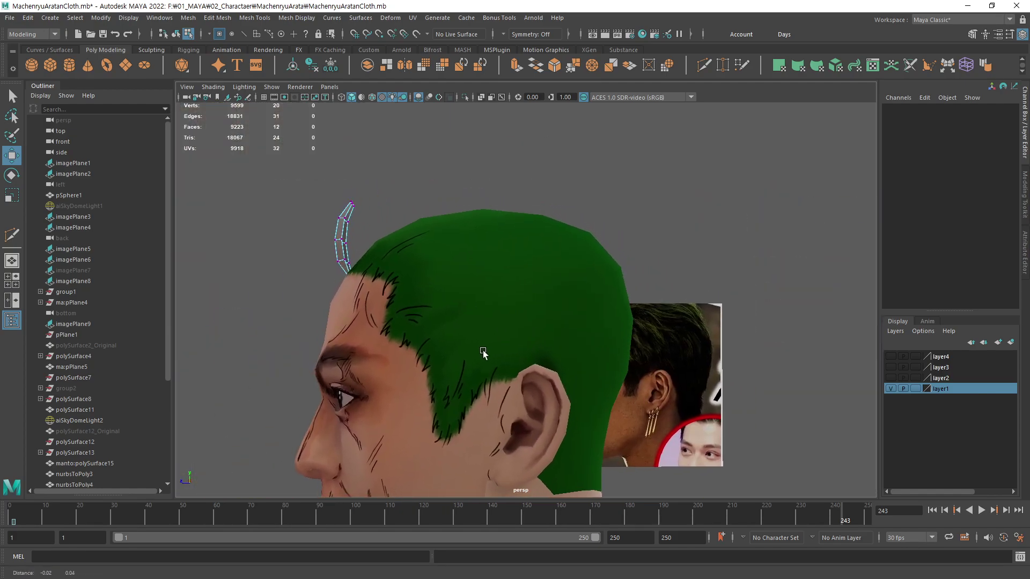
{"action": "middle_click_drag", "start_coordinate": [484, 351], "coordinate": [505, 372], "text": "alt"}
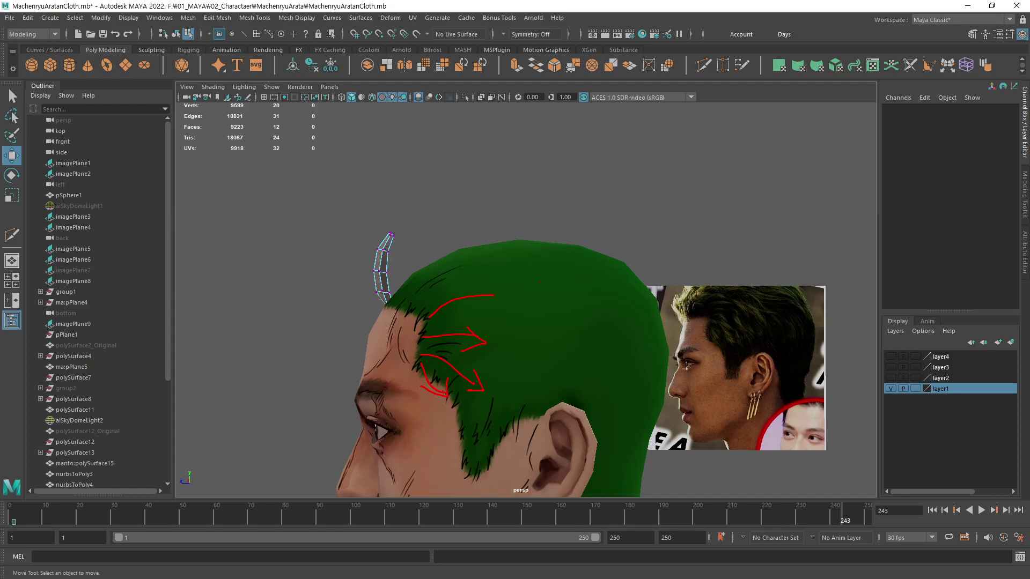
Duplicate the finished strand and place the copy beside it along the hairline at Translate X 0.618
{"action": "left_click_drag", "start_coordinate": [474, 349], "coordinate": [555, 358], "text": "alt"}
{"action": "key", "text": "F8"}
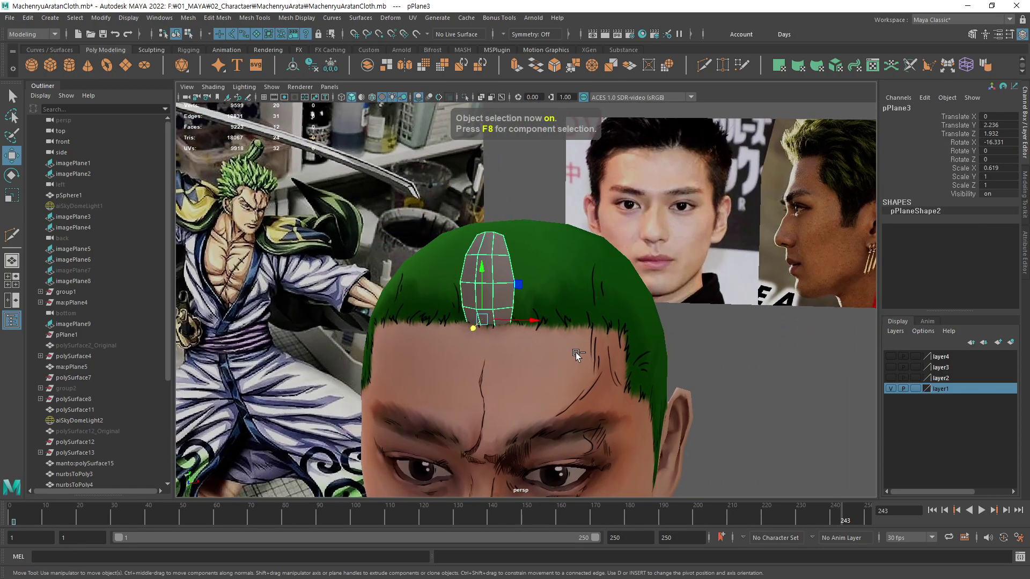
{"action": "left_click_drag", "start_coordinate": [532, 321], "coordinate": [509, 366]}
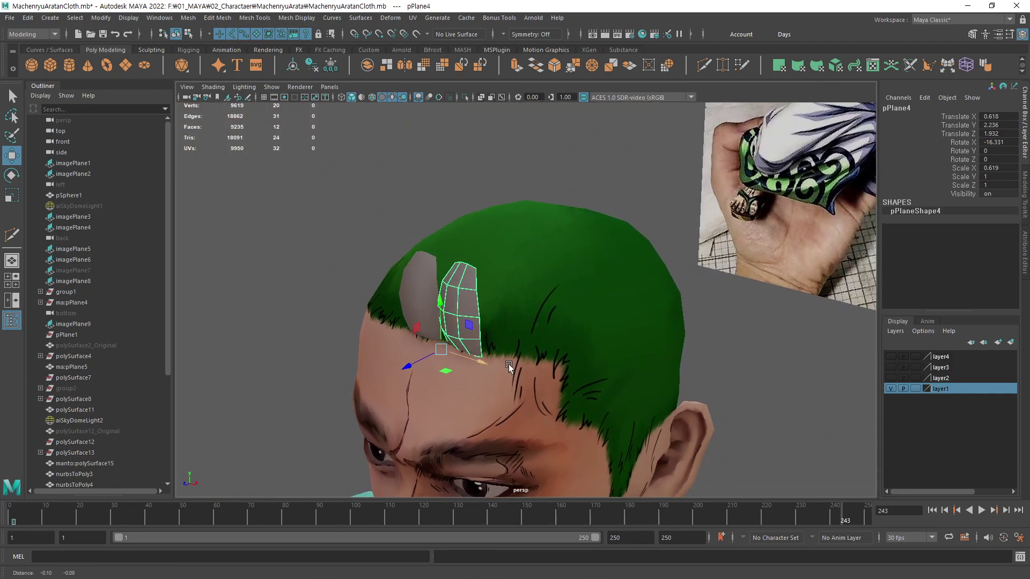
Rotate the duplicated strand to X -16.793, Y 13.292 and Z -3.969 so it follows the head's curve
{"action": "right_click_drag", "start_coordinate": [509, 366], "coordinate": [732, 338], "text": "alt"}
{"action": "key", "text": "e"}
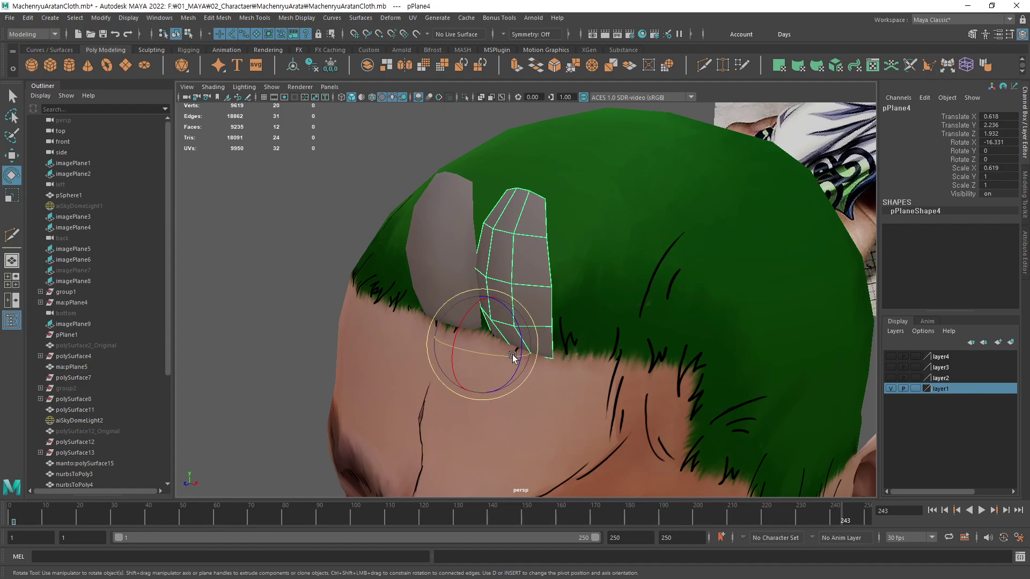
{"action": "left_click_drag", "start_coordinate": [512, 358], "coordinate": [519, 356]}
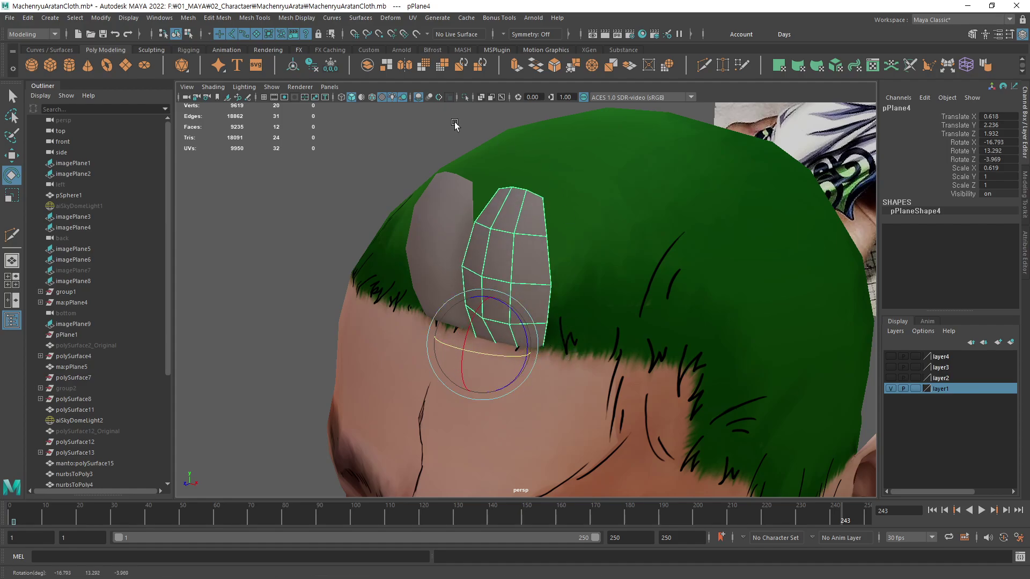
Center the duplicated strand's pivot and rotate the strand to X -5.214, Y 17.232 and Z 1.698
{"action": "left_click", "coordinate": [366, 66]}
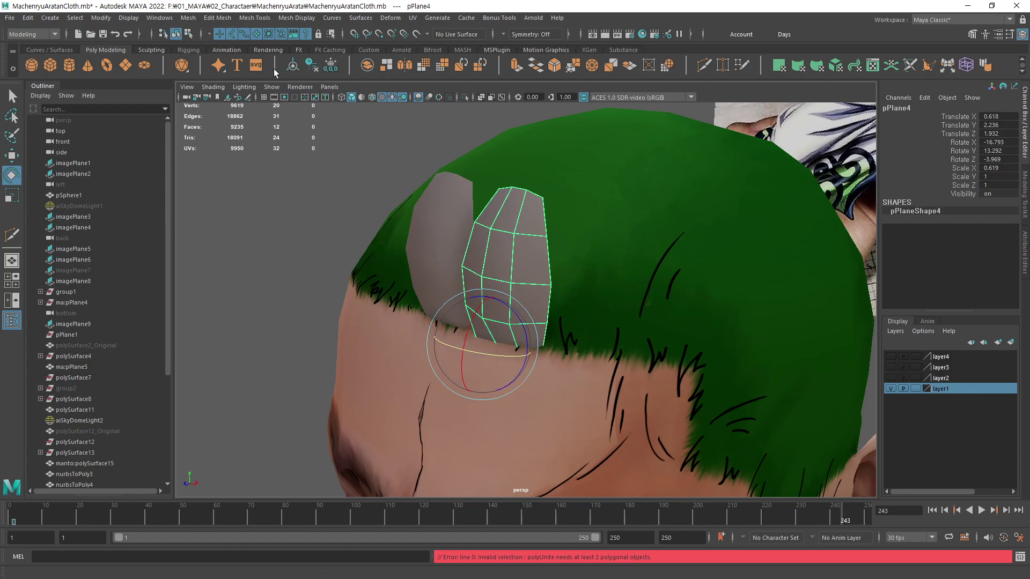
{"action": "left_click", "coordinate": [292, 67]}
{"action": "left_click_drag", "start_coordinate": [535, 347], "coordinate": [539, 332], "text": "alt"}
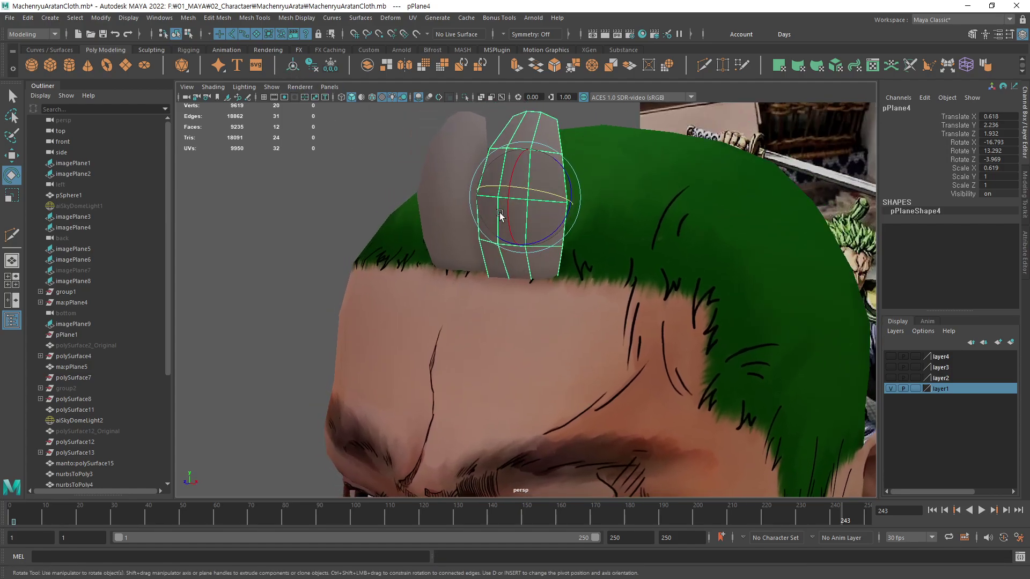
{"action": "left_click_drag", "start_coordinate": [500, 213], "coordinate": [504, 219]}
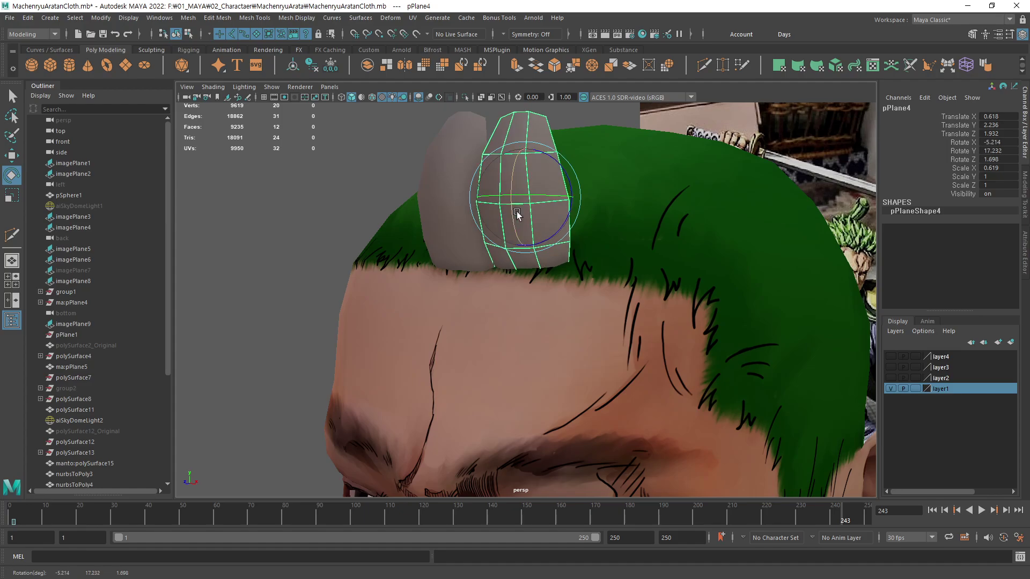
Shift the second strand to Translate X 0.649 and tilt it sideways to Rotate X -8.72, Y 15.854 and Z -15.734
{"action": "middle_click_drag", "start_coordinate": [564, 236], "coordinate": [622, 253], "text": "alt"}
{"action": "left_click_drag", "start_coordinate": [622, 253], "coordinate": [655, 253], "text": "alt"}
{"action": "middle_click_drag", "start_coordinate": [724, 262], "coordinate": [679, 276], "text": "alt"}
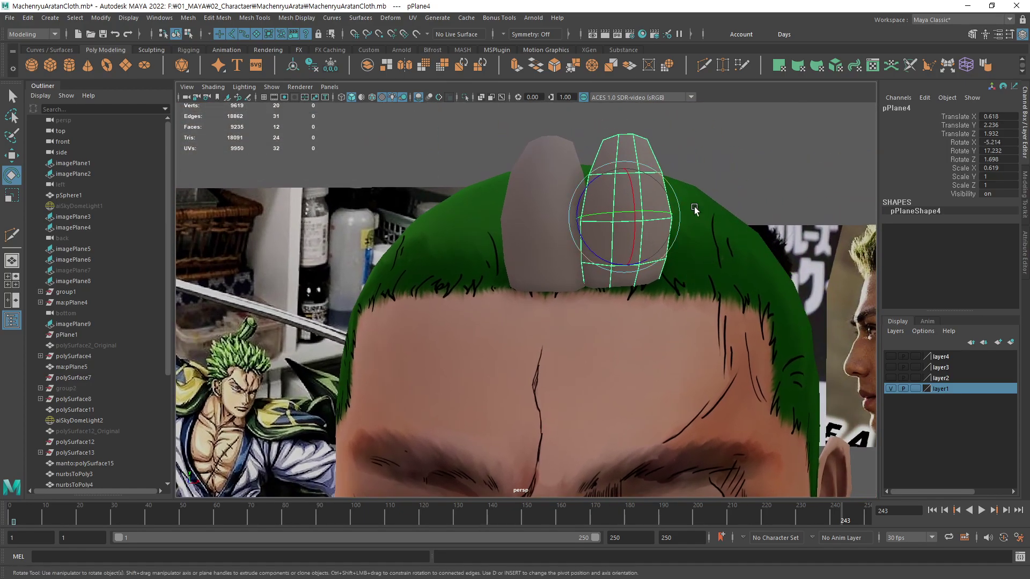
{"action": "left_click_drag", "start_coordinate": [681, 211], "coordinate": [679, 221]}
{"action": "key", "text": "w"}
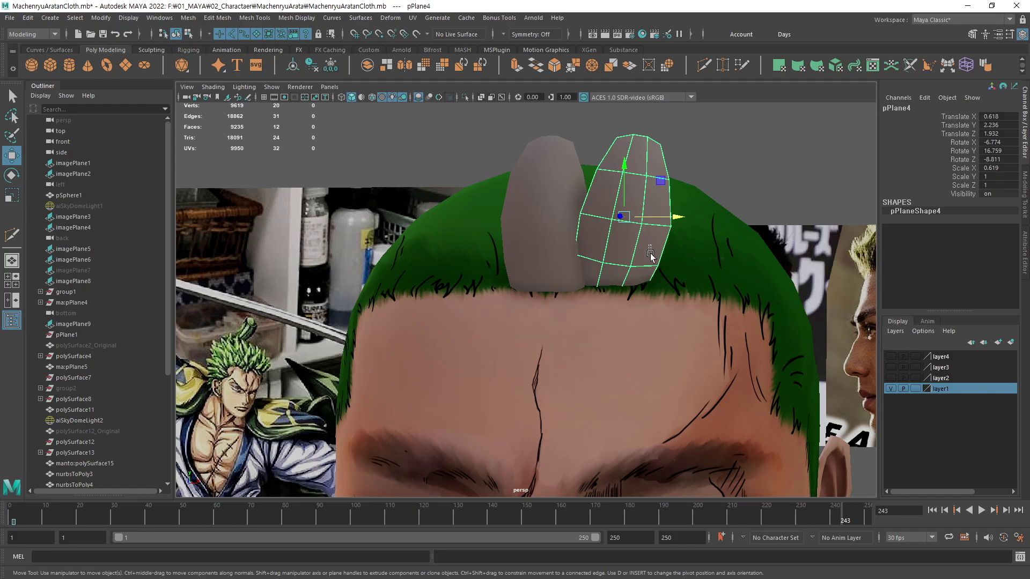
{"action": "left_click_drag", "start_coordinate": [650, 253], "coordinate": [635, 230]}
{"action": "key", "text": "ctrl+z"}
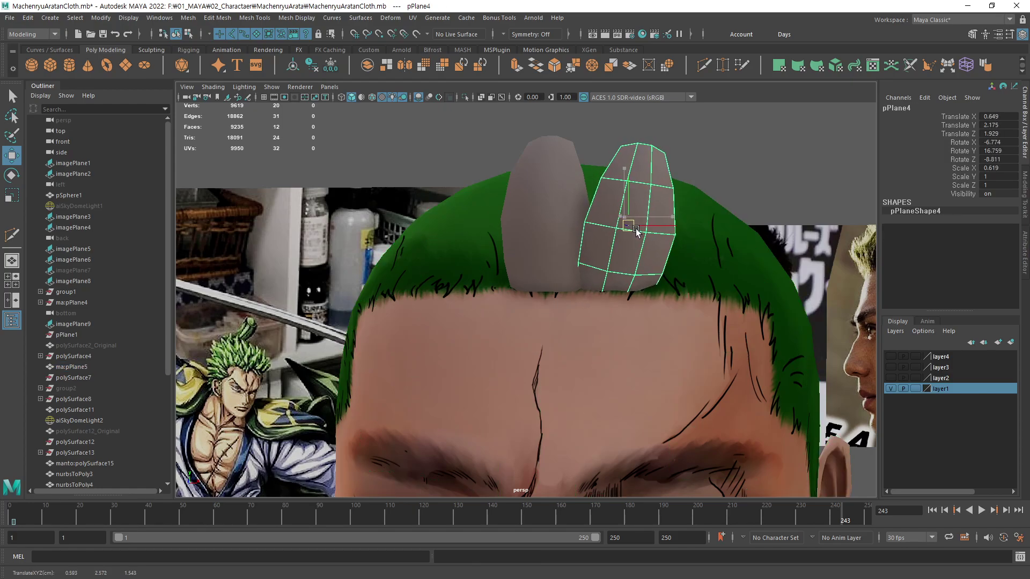
{"action": "key", "text": "e"}
{"action": "left_click_drag", "start_coordinate": [647, 273], "coordinate": [638, 274]}
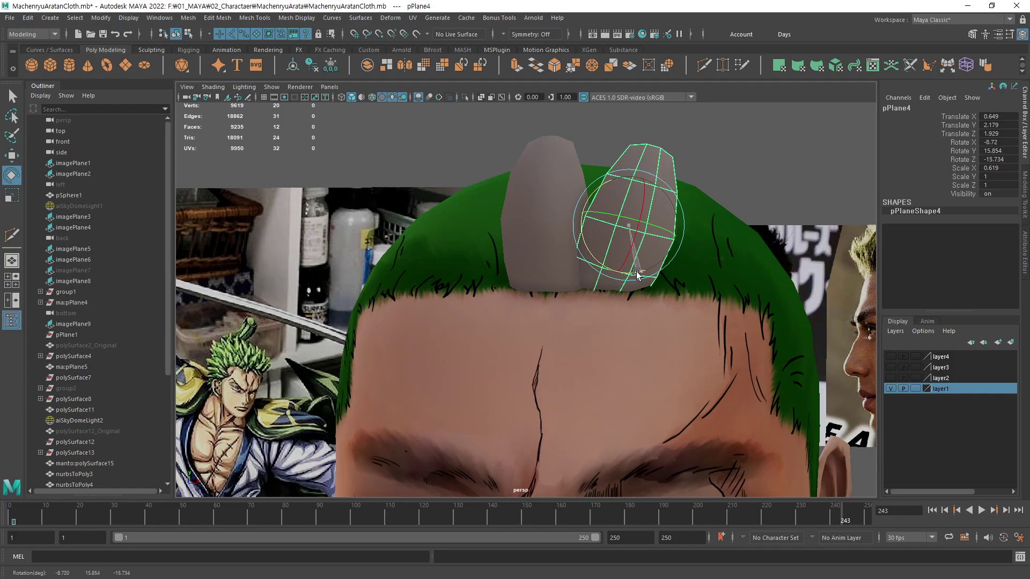
Tilt the second strand back to Rotate X -15.428 and seat it at Translate X 0.647, Y 2.164, Z 1.877
{"action": "key", "text": "w"}
{"action": "left_click_drag", "start_coordinate": [629, 206], "coordinate": [630, 213]}
{"action": "left_click_drag", "start_coordinate": [691, 282], "coordinate": [531, 295], "text": "alt"}
{"action": "left_click_drag", "start_coordinate": [344, 262], "coordinate": [424, 345]}
{"action": "left_click_drag", "start_coordinate": [400, 403], "coordinate": [527, 301]}
{"action": "right_click_drag", "start_coordinate": [526, 300], "coordinate": [596, 299], "text": "alt"}
{"action": "left_click_drag", "start_coordinate": [600, 289], "coordinate": [518, 241], "text": "alt"}
{"action": "key", "text": "e"}
{"action": "left_click_drag", "start_coordinate": [527, 288], "coordinate": [462, 351], "text": "alt"}
{"action": "key", "text": "w"}
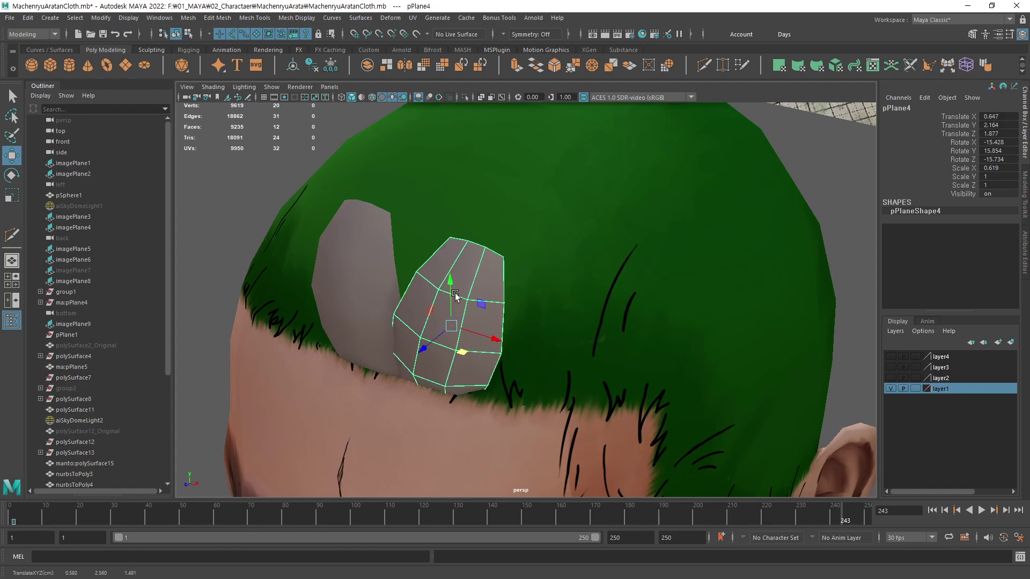
Fine-tune the second strand's position on the hairline to Translate X 0.679, Y 2.223, Z 1.915
{"action": "left_click_drag", "start_coordinate": [455, 295], "coordinate": [455, 276]}
{"action": "left_click_drag", "start_coordinate": [461, 333], "coordinate": [460, 344]}
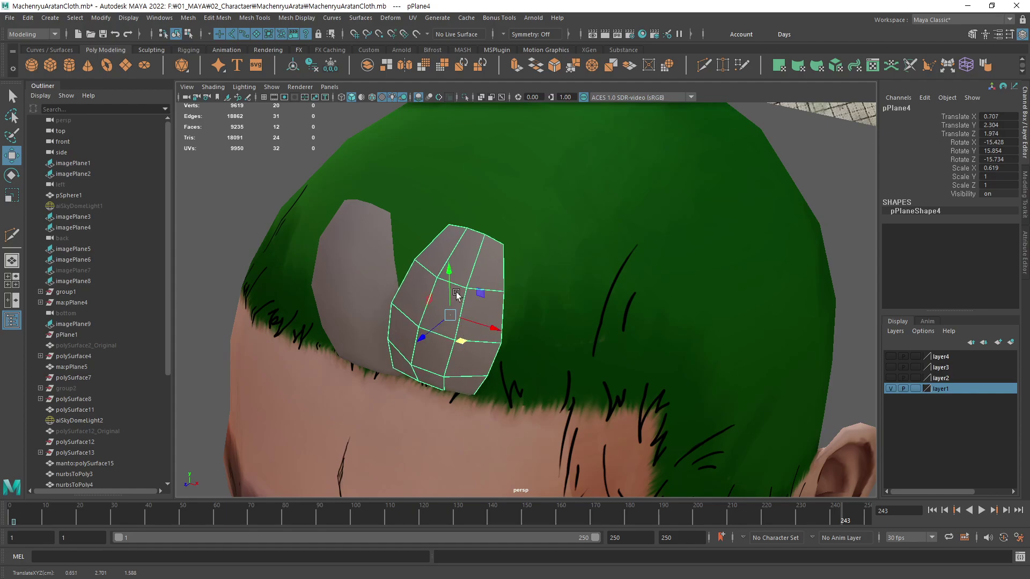
{"action": "left_click_drag", "start_coordinate": [449, 293], "coordinate": [450, 297]}
{"action": "left_click_drag", "start_coordinate": [461, 347], "coordinate": [464, 346]}
{"action": "left_click_drag", "start_coordinate": [451, 283], "coordinate": [451, 287]}
{"action": "left_click_drag", "start_coordinate": [462, 348], "coordinate": [461, 346]}
{"action": "left_click_drag", "start_coordinate": [452, 299], "coordinate": [453, 301]}
{"action": "middle_click_drag", "start_coordinate": [583, 319], "coordinate": [611, 312], "text": "alt"}
{"action": "right_click_drag", "start_coordinate": [612, 312], "coordinate": [510, 349], "text": "alt"}
{"action": "left_click_drag", "start_coordinate": [509, 349], "coordinate": [543, 316], "text": "alt"}
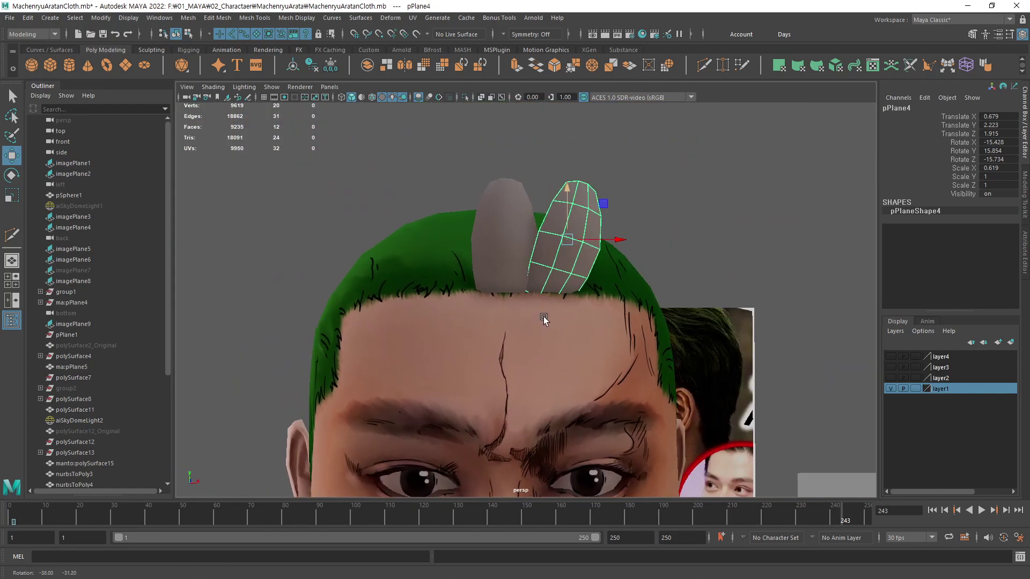
Duplicate the second strand three times and spread the copies along the hairline toward the temple, making a row of five strands
{"action": "middle_click_drag", "start_coordinate": [547, 317], "coordinate": [506, 340], "text": "alt"}
{"action": "right_click_drag", "start_coordinate": [506, 340], "coordinate": [539, 334], "text": "alt"}
{"action": "mouse_move", "coordinate": [539, 333]}
{"action": "left_mouse_down", "text": "alt"}
{"action": "mouse_move", "coordinate": [469, 326]}
{"action": "mouse_move", "coordinate": [416, 356]}
{"action": "mouse_move", "coordinate": [497, 342]}
{"action": "mouse_move", "coordinate": [519, 395]}
{"action": "mouse_move", "coordinate": [527, 340]}
{"action": "left_mouse_up", "text": "alt"}
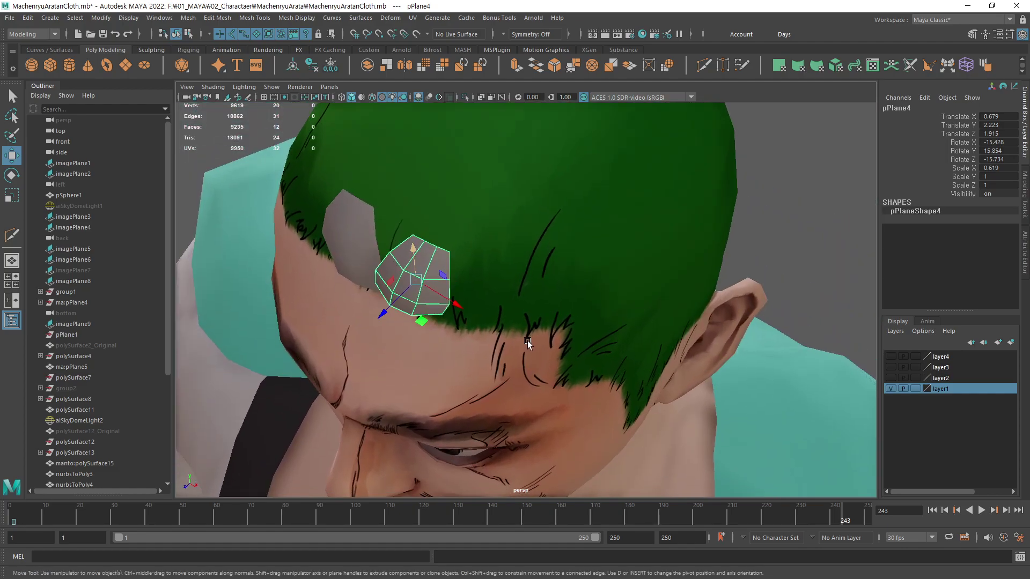
{"action": "key", "text": "ctrl+d"}
{"action": "left_click_drag", "start_coordinate": [418, 282], "coordinate": [598, 298]}
{"action": "key", "text": "ctrl+d"}
{"action": "left_click_drag", "start_coordinate": [560, 308], "coordinate": [539, 324], "text": "alt"}
Rotate and move the third strand so it follows the head's curve and its base meets the hairline
{"action": "left_click", "coordinate": [471, 311]}
{"action": "left_click_drag", "start_coordinate": [471, 311], "coordinate": [481, 335], "text": "alt"}
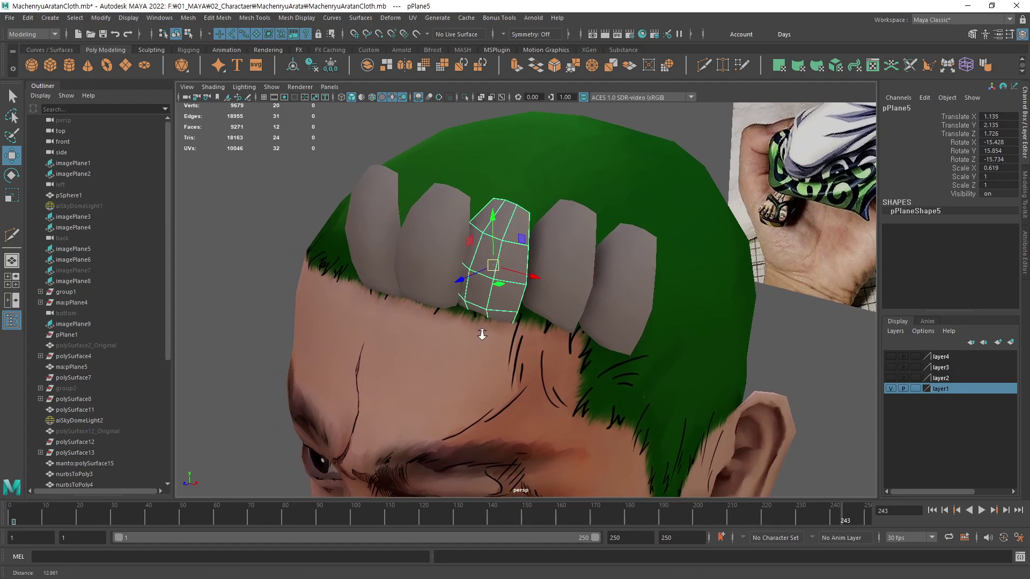
{"action": "right_click_drag", "start_coordinate": [480, 334], "coordinate": [558, 339], "text": "alt"}
{"action": "key", "text": "e"}
{"action": "left_click_drag", "start_coordinate": [539, 326], "coordinate": [518, 376], "text": "alt"}
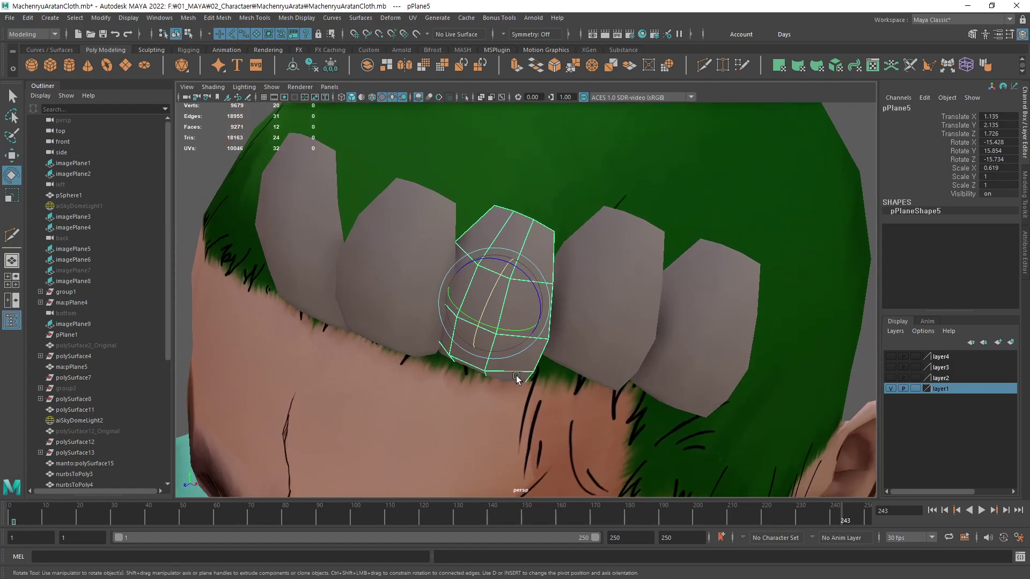
{"action": "left_click_drag", "start_coordinate": [496, 339], "coordinate": [555, 380]}
{"action": "key", "text": "w"}
{"action": "key", "text": "e"}
{"action": "key", "text": "w"}
Place the fourth strand at Translate X 1.569, Y 2.095, Z 1.439 and rotate it to X -16.727, Y 45.791, Z -15.231
{"action": "left_click", "coordinate": [565, 351]}
{"action": "key", "text": "e"}
{"action": "key", "text": "w"}
{"action": "key", "text": "e"}
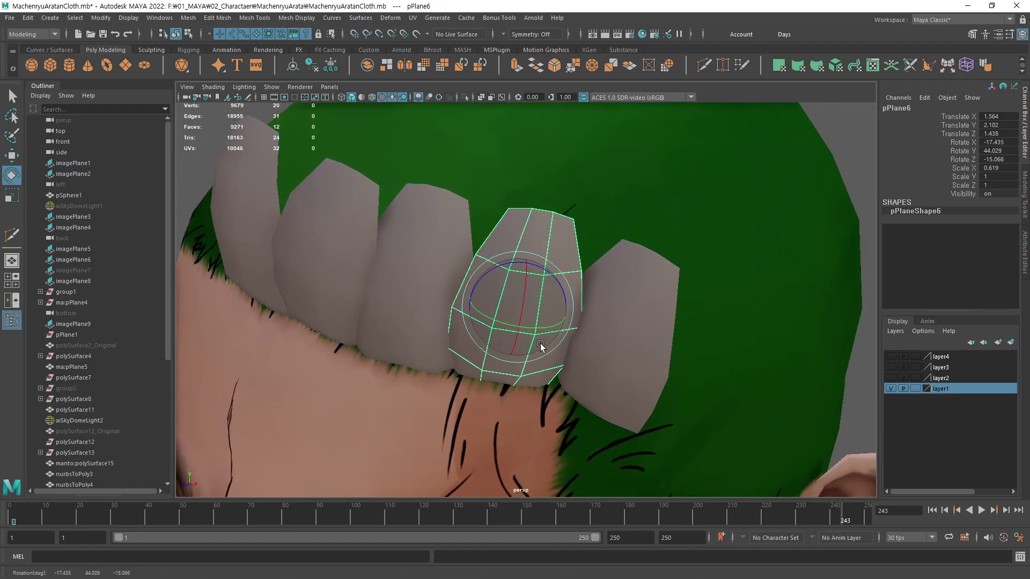
{"action": "left_click_drag", "start_coordinate": [533, 345], "coordinate": [536, 279]}
{"action": "key", "text": "w"}
Place the fifth strand at the temple at Translate X 2.028, Y 1.917, Z 0.905, rotated to X -55.028, Y 21.55, Z -46.057
{"action": "left_click", "coordinate": [520, 324]}
{"action": "key", "text": "e"}
{"action": "key", "text": "w"}
{"action": "key", "text": "e"}
{"action": "key", "text": "w"}
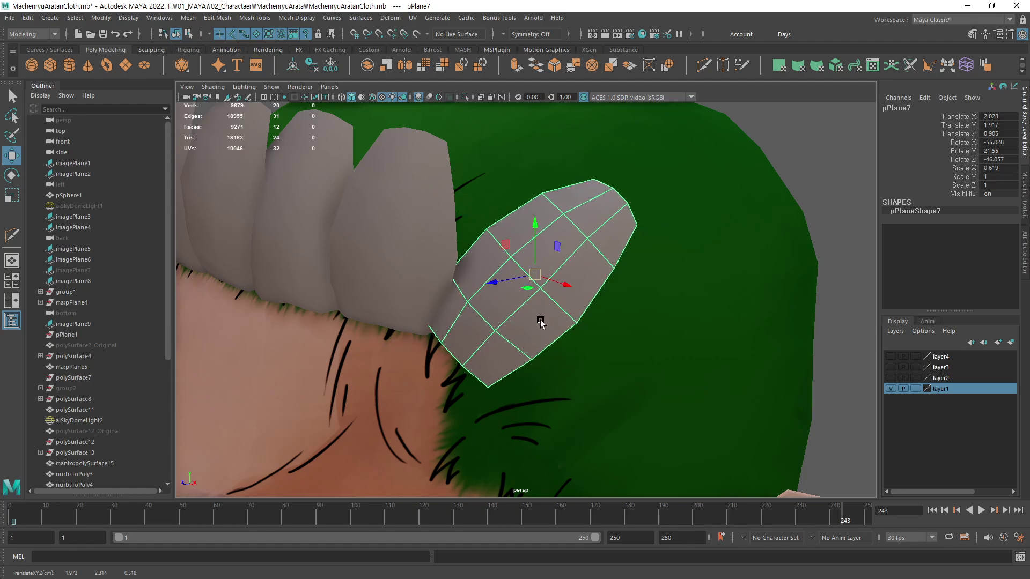
Bring the fifth strand closer to the head at Translate X 1.937, Y 1.893, Z 0.833, rotated to X -58.386, Y 30.32, Z -56.486
{"action": "left_click_drag", "start_coordinate": [540, 322], "coordinate": [508, 280], "text": "alt"}
{"action": "key", "text": "e"}
{"action": "key", "text": "w"}
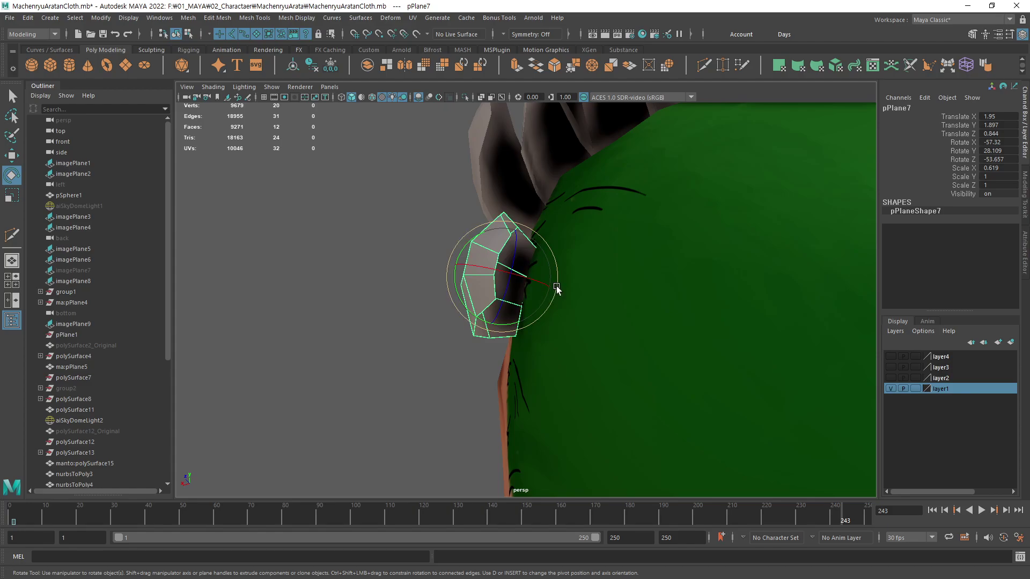
{"action": "left_click_drag", "start_coordinate": [557, 289], "coordinate": [626, 286]}
{"action": "key", "text": "w"}
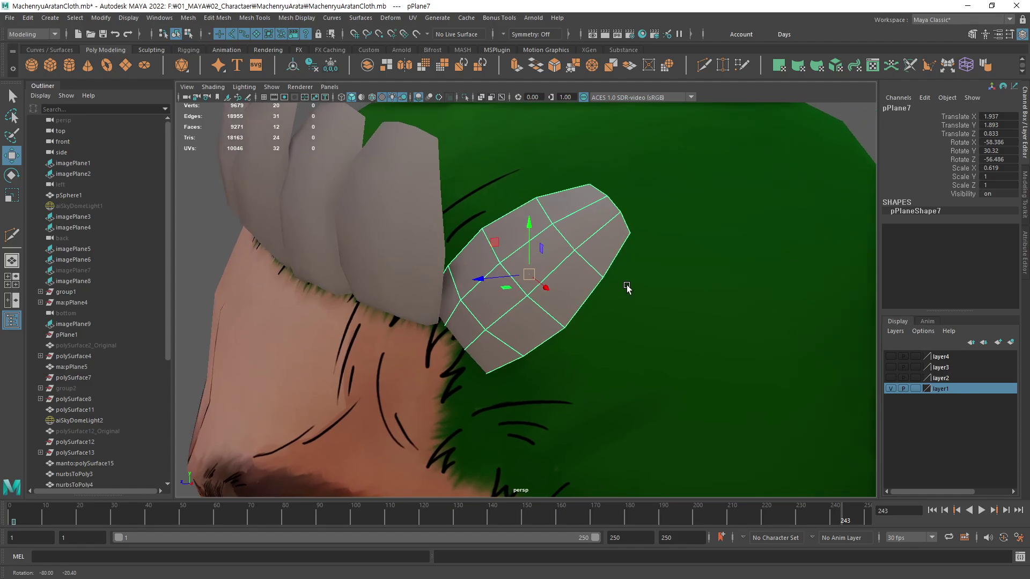
Refine the fifth strand's rotation and position so its base sits against the corner of the hairline
{"action": "key", "text": "e"}
{"action": "left_click_drag", "start_coordinate": [542, 289], "coordinate": [476, 304]}
{"action": "key", "text": "w"}
{"action": "key", "text": "e"}
{"action": "key", "text": "w"}
Lean the fourth strand toward the fifth with Rotate X -35.011, Y 36.834, Z -42.963 at Translate X 1.662, Y 2.068, Z 1.342
{"action": "left_click", "coordinate": [481, 259]}
{"action": "middle_click_drag", "start_coordinate": [475, 304], "coordinate": [515, 340], "text": "alt"}
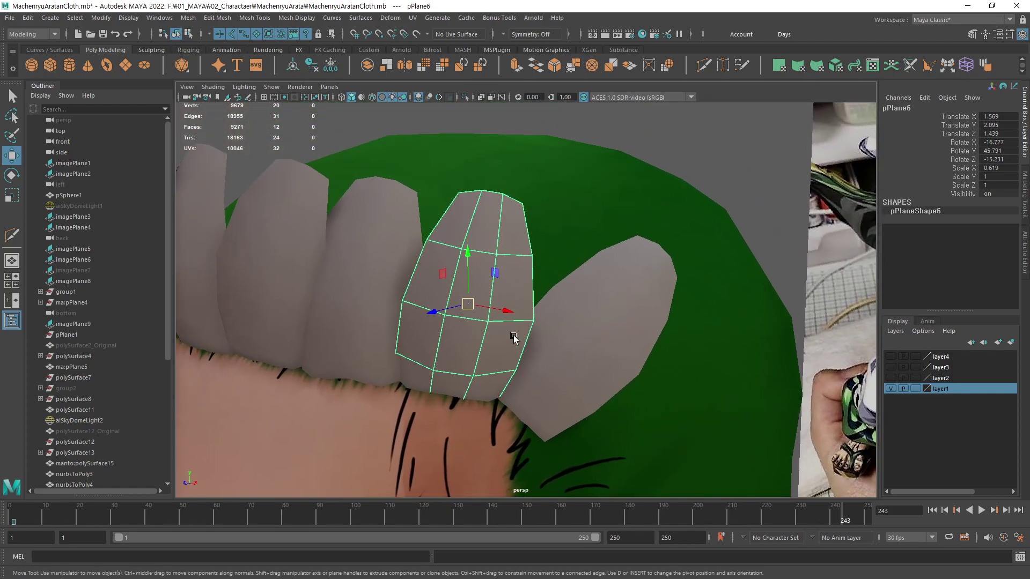
{"action": "key", "text": "e"}
{"action": "left_click_drag", "start_coordinate": [515, 340], "coordinate": [489, 297], "text": "alt"}
{"action": "key", "text": "w"}
{"action": "key", "text": "e"}
{"action": "key", "text": "w"}
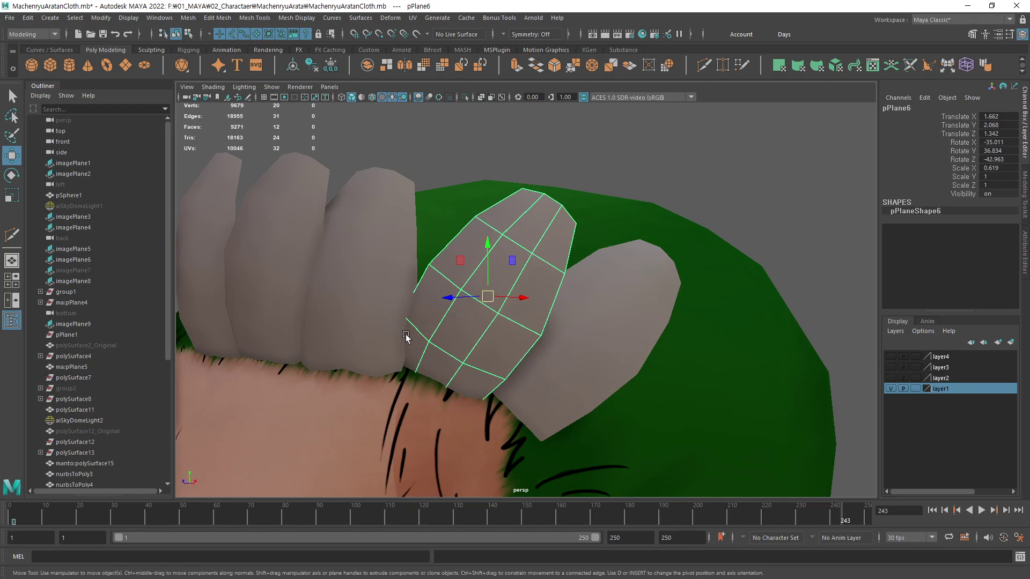
Move the third strand to Translate X 1.243, Y 2.129, Z 1.641 and rotate it to Y 34.215 and Z -23.988
{"action": "left_click", "coordinate": [376, 351]}
{"action": "middle_click_drag", "start_coordinate": [440, 326], "coordinate": [542, 317], "text": "alt"}
{"action": "left_click_drag", "start_coordinate": [542, 317], "coordinate": [525, 276], "text": "alt"}
{"action": "key", "text": "e"}
{"action": "key", "text": "w"}
{"action": "key", "text": "e"}
{"action": "key", "text": "w"}
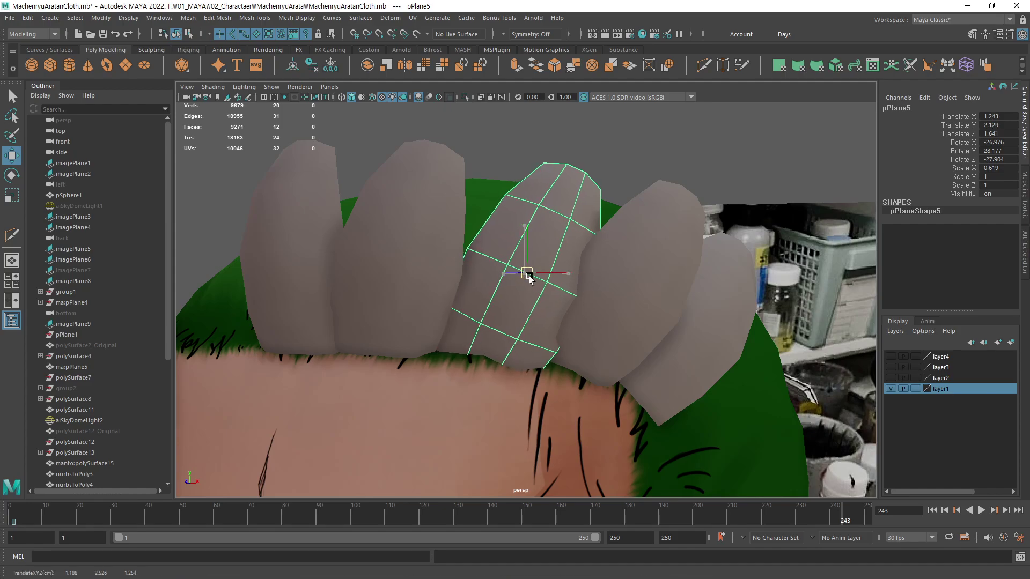
{"action": "key", "text": "e"}
{"action": "mouse_move", "coordinate": [529, 314]}
{"action": "left_mouse_down"}
{"action": "mouse_move", "coordinate": [525, 305]}
{"action": "mouse_move", "coordinate": [533, 309]}
{"action": "left_mouse_up"}
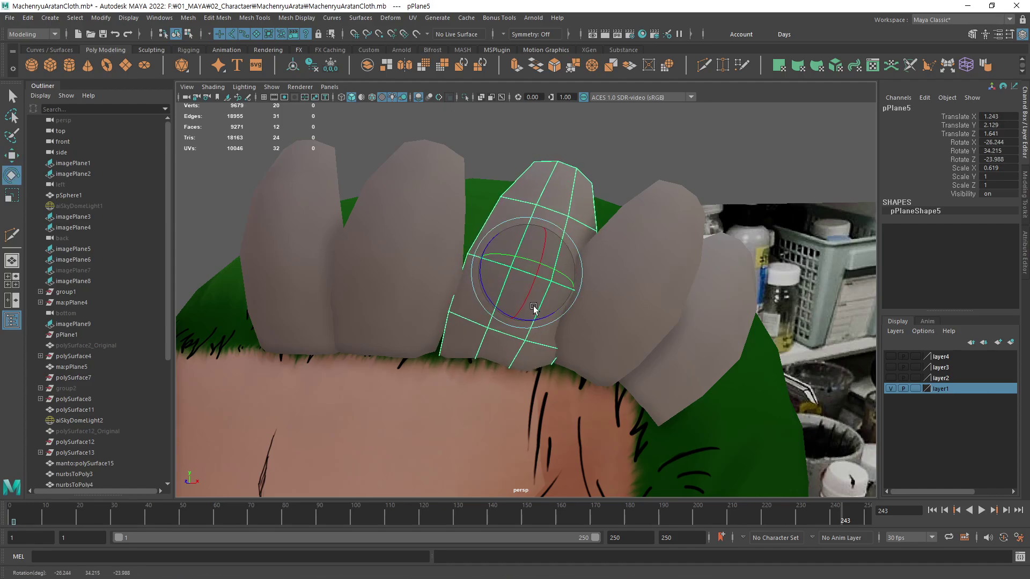
Move the second strand to Translate X 0.712, Y 2.209, Z 1.901 and rotate it to X -17.007, Y 12.073, Z -16.465
{"action": "left_click", "coordinate": [435, 286]}
{"action": "left_click_drag", "start_coordinate": [442, 287], "coordinate": [565, 279], "text": "alt"}
{"action": "key", "text": "w"}
{"action": "left_click_drag", "start_coordinate": [510, 251], "coordinate": [529, 277]}
{"action": "key", "text": "e"}
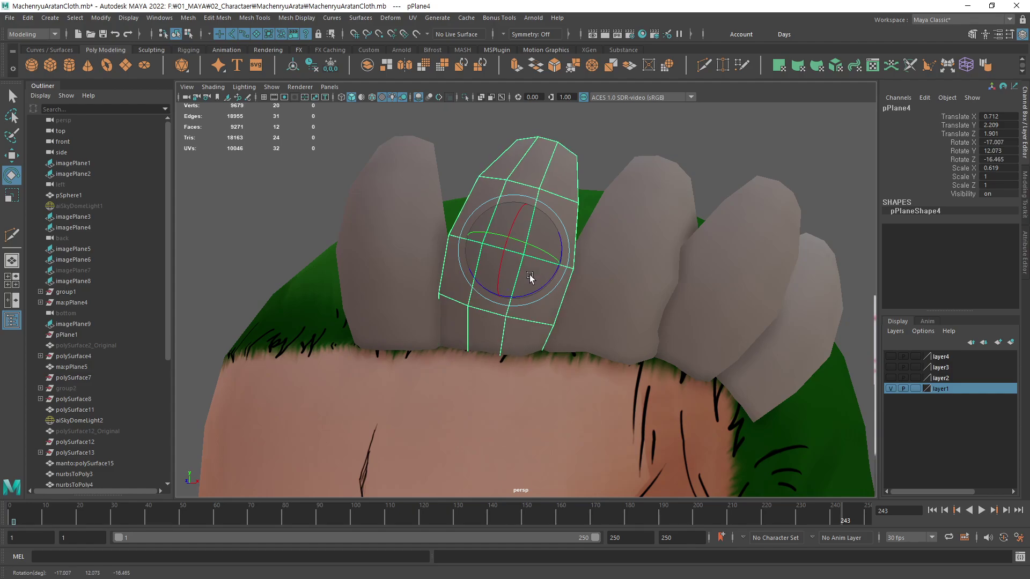
Examine the row of five strands from the side, the front and above to check how they sit on the head
{"action": "left_click_drag", "start_coordinate": [657, 275], "coordinate": [550, 354], "text": "alt"}
{"action": "middle_click_drag", "start_coordinate": [563, 299], "coordinate": [586, 267], "text": "alt"}
{"action": "right_click_drag", "start_coordinate": [586, 267], "coordinate": [478, 287], "text": "alt"}
{"action": "left_click_drag", "start_coordinate": [478, 287], "coordinate": [710, 268], "text": "alt"}
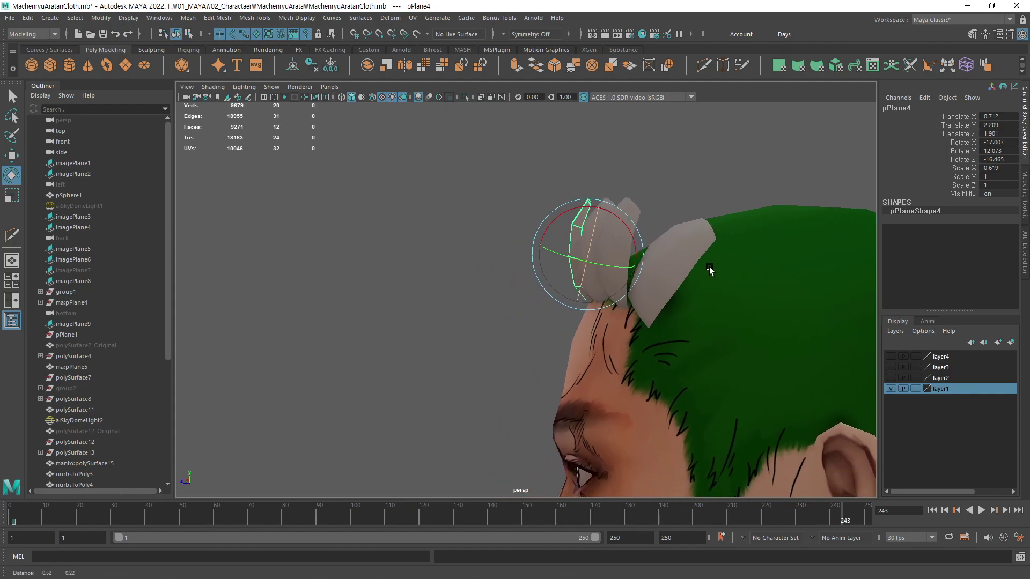
{"action": "right_click_drag", "start_coordinate": [710, 269], "coordinate": [596, 291], "text": "alt"}
{"action": "left_click_drag", "start_coordinate": [596, 290], "coordinate": [637, 304], "text": "alt"}
{"action": "left_click", "coordinate": [733, 208]}
{"action": "left_click_drag", "start_coordinate": [563, 292], "coordinate": [582, 301], "text": "alt"}
{"action": "right_click_drag", "start_coordinate": [581, 301], "coordinate": [733, 308], "text": "alt"}
{"action": "left_click_drag", "start_coordinate": [732, 307], "coordinate": [791, 330], "text": "alt"}
{"action": "left_click_drag", "start_coordinate": [499, 296], "coordinate": [616, 372], "text": "alt"}
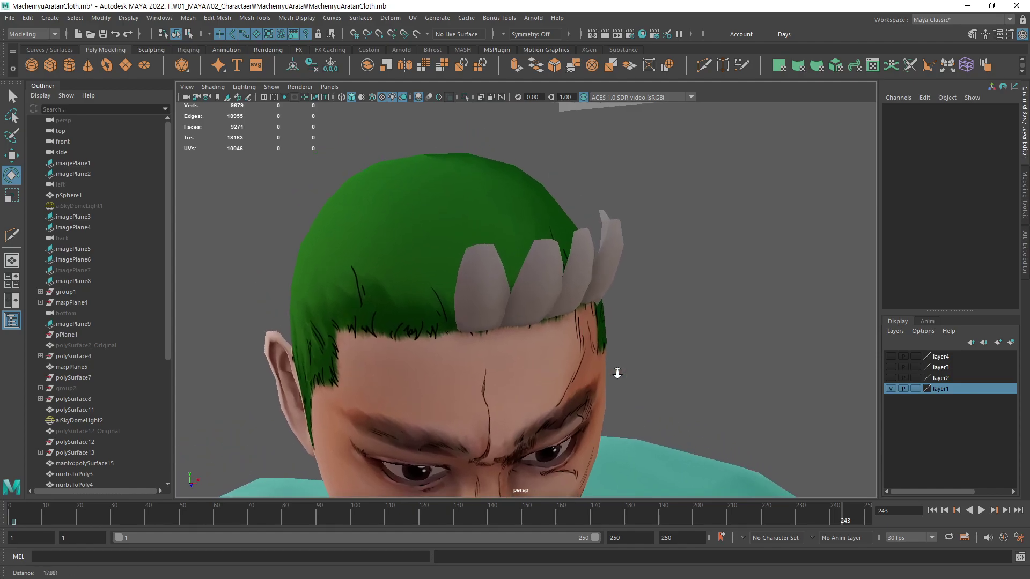
{"action": "right_click_drag", "start_coordinate": [616, 372], "coordinate": [615, 316], "text": "alt"}
{"action": "left_click_drag", "start_coordinate": [615, 316], "coordinate": [766, 323], "text": "alt"}
{"action": "left_click", "coordinate": [562, 307]}
{"action": "left_click", "coordinate": [735, 189]}
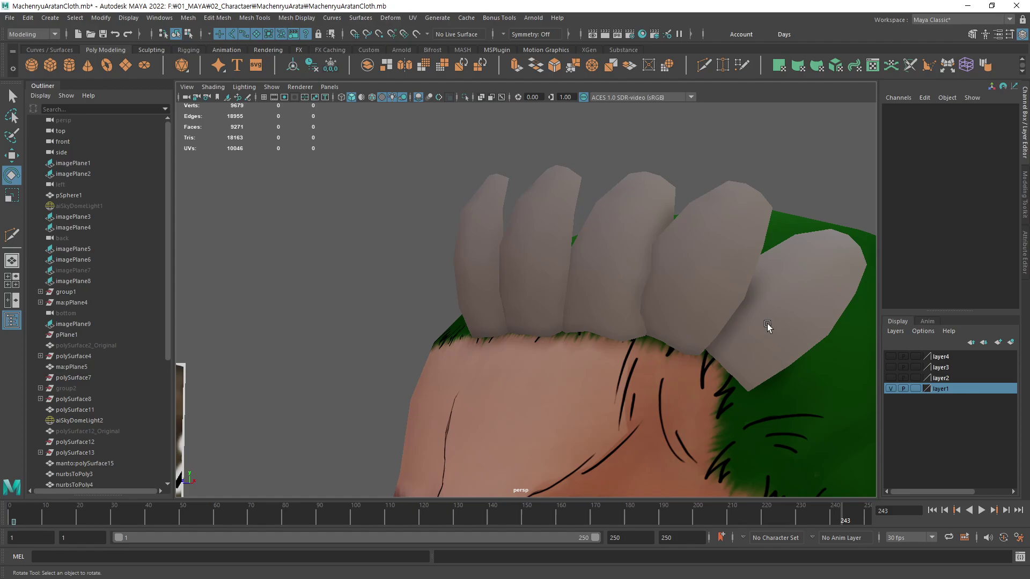
{"action": "right_click_drag", "start_coordinate": [767, 324], "coordinate": [596, 261], "text": "alt"}
{"action": "left_click_drag", "start_coordinate": [596, 261], "coordinate": [527, 301], "text": "alt"}
Compare the lean and spacing of the front strands with the reference pictures, focusing on the two nearest the forehead's center
{"action": "left_click", "coordinate": [616, 295]}
{"action": "key", "text": "q"}
{"action": "left_click", "coordinate": [416, 297]}
{"action": "left_click_drag", "start_coordinate": [416, 298], "coordinate": [580, 316], "text": "alt"}
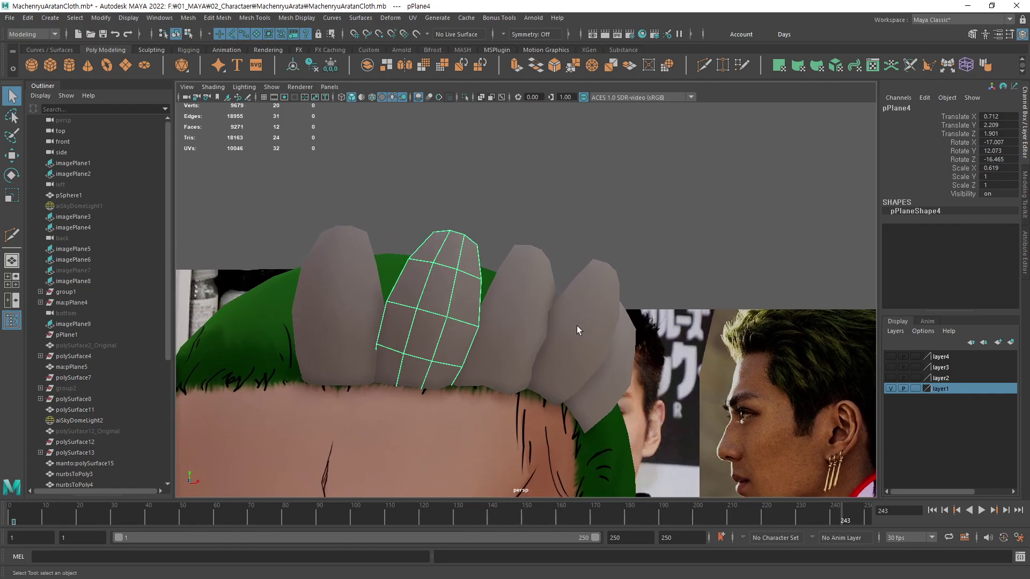
{"action": "middle_click_drag", "start_coordinate": [555, 368], "coordinate": [678, 276], "text": "alt"}
{"action": "right_click_drag", "start_coordinate": [678, 276], "coordinate": [577, 364], "text": "alt"}
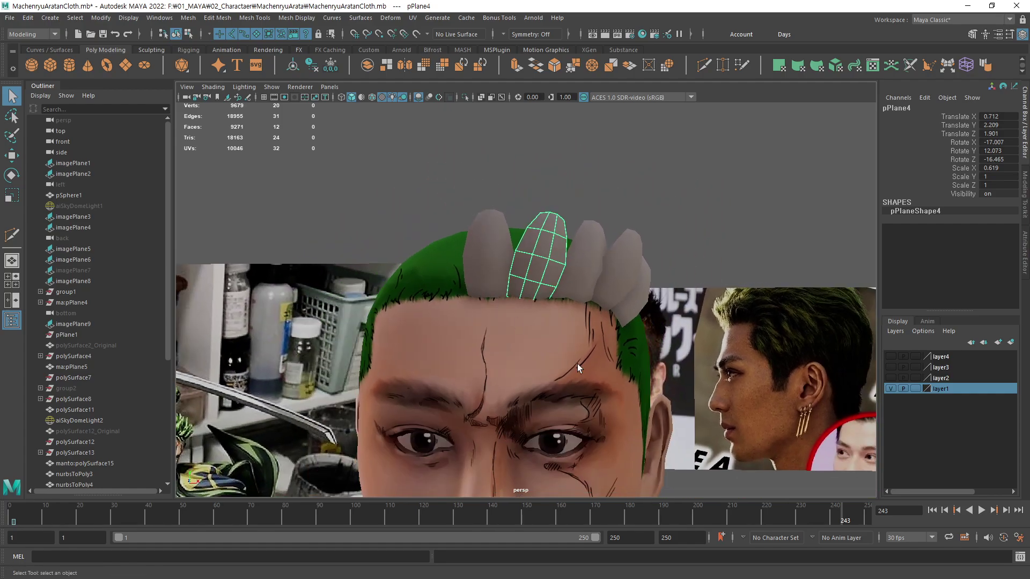
{"action": "left_click_drag", "start_coordinate": [577, 364], "coordinate": [510, 372], "text": "alt"}
{"action": "left_click", "coordinate": [762, 354]}
{"action": "middle_click_drag", "start_coordinate": [759, 353], "coordinate": [801, 301], "text": "alt"}
{"action": "right_click_drag", "start_coordinate": [801, 301], "coordinate": [517, 390], "text": "alt"}
{"action": "left_click_drag", "start_coordinate": [517, 391], "coordinate": [571, 367], "text": "alt"}
{"action": "middle_click_drag", "start_coordinate": [544, 343], "coordinate": [541, 390], "text": "alt"}
{"action": "right_click_drag", "start_coordinate": [541, 391], "coordinate": [717, 403], "text": "alt"}
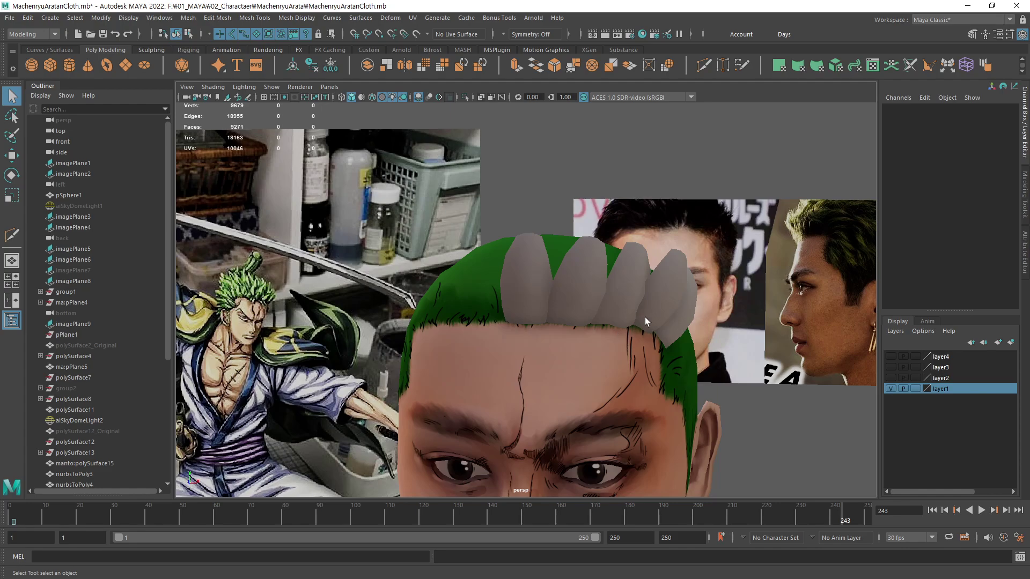
{"action": "middle_click_drag", "start_coordinate": [569, 322], "coordinate": [543, 309], "text": "alt"}
{"action": "right_click_drag", "start_coordinate": [543, 310], "coordinate": [719, 275], "text": "alt"}
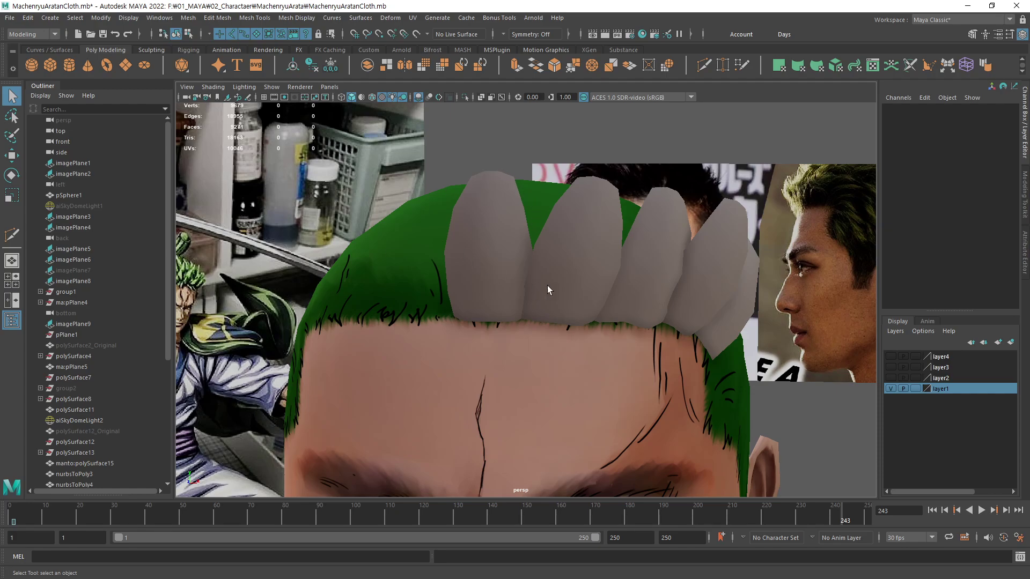
{"action": "left_click", "coordinate": [562, 297]}
{"action": "left_click_drag", "start_coordinate": [607, 260], "coordinate": [697, 352], "text": "alt"}
{"action": "left_click_drag", "start_coordinate": [539, 324], "coordinate": [606, 317], "text": "alt"}
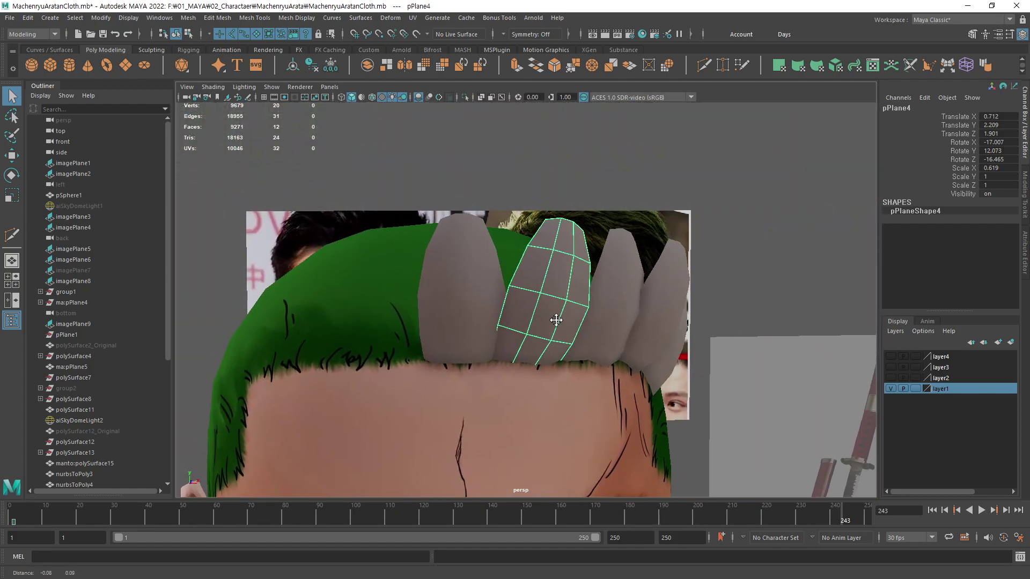
{"action": "middle_click_drag", "start_coordinate": [554, 320], "coordinate": [555, 352], "text": "alt"}
Tilt and shift the middle row of vertices on the central forehead strand to start a sideways bend
{"action": "left_click", "coordinate": [473, 326]}
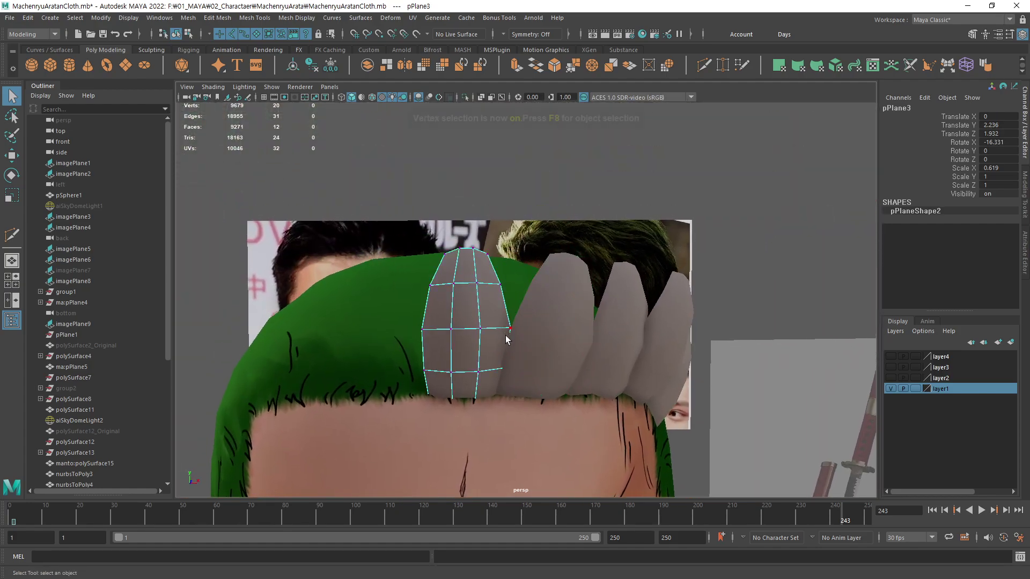
{"action": "left_click_drag", "start_coordinate": [532, 310], "coordinate": [408, 355]}
{"action": "left_click_drag", "start_coordinate": [521, 358], "coordinate": [512, 340], "text": "alt"}
{"action": "key", "text": "e"}
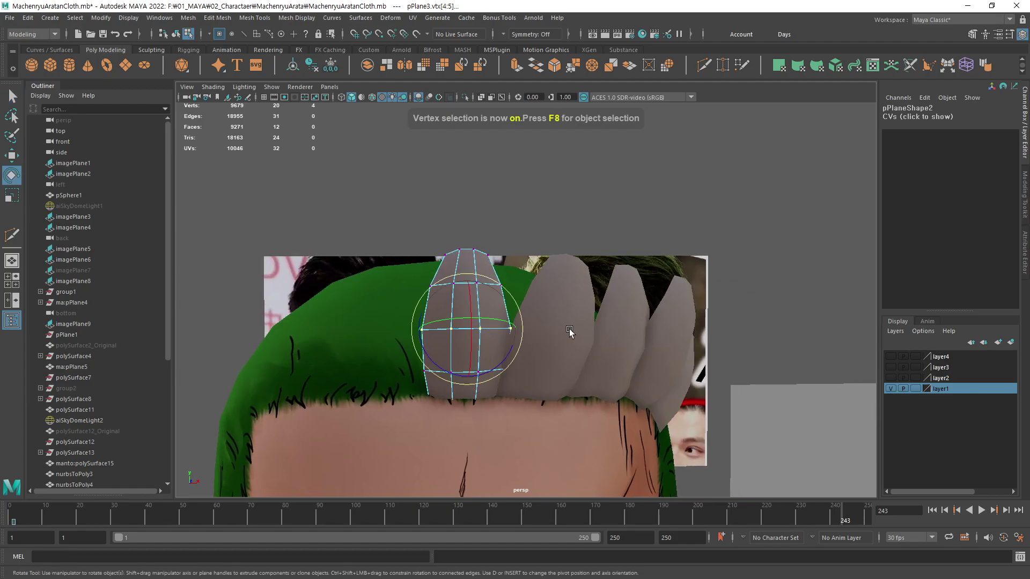
{"action": "key", "text": "w"}
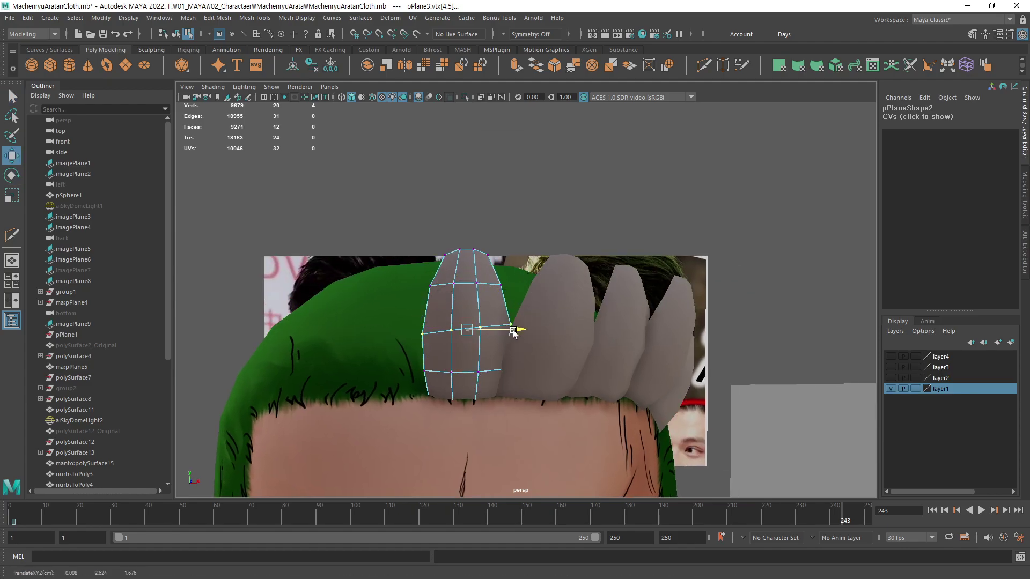
Rotate and move the central strand's upper vertex row toward the character's right to continue the bend
{"action": "left_click_drag", "start_coordinate": [517, 271], "coordinate": [459, 285]}
{"action": "key", "text": "e"}
{"action": "key", "text": "w"}
{"action": "key", "text": "e"}
{"action": "key", "text": "w"}
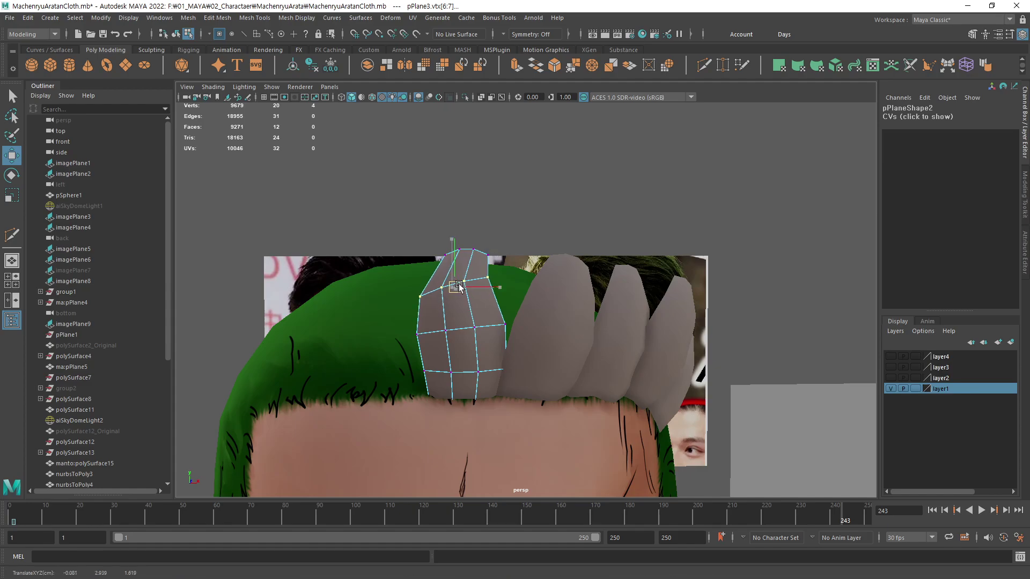
Rotate and shift the central strand's tip vertices toward the character's right so the tip follows the bend
{"action": "left_click_drag", "start_coordinate": [530, 217], "coordinate": [444, 257]}
{"action": "key", "text": "e"}
{"action": "key", "text": "w"}
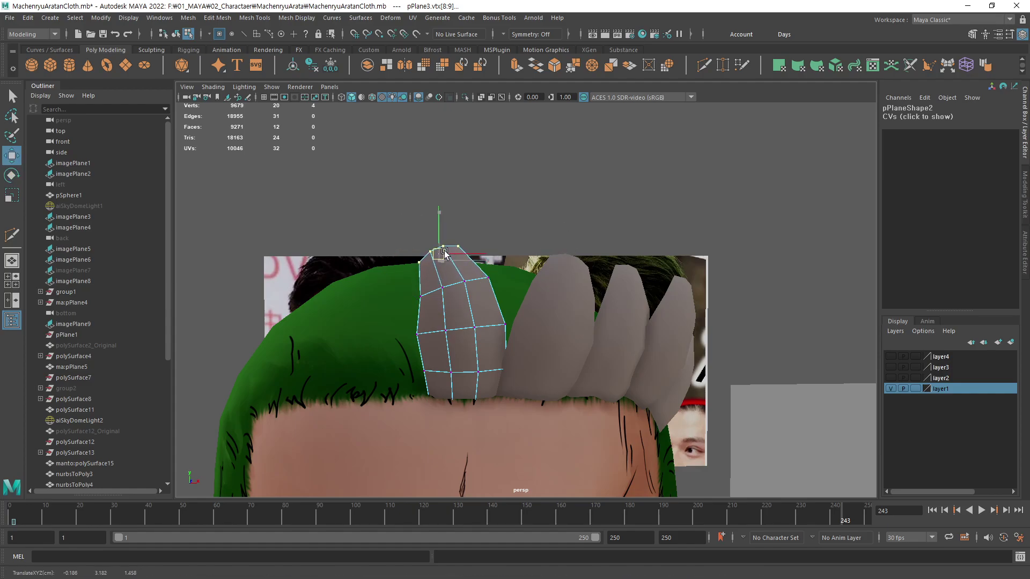
Nudge the outer middle-row vertex of the central forehead strand inward to smooth its side edge
{"action": "left_click_drag", "start_coordinate": [409, 326], "coordinate": [426, 344]}
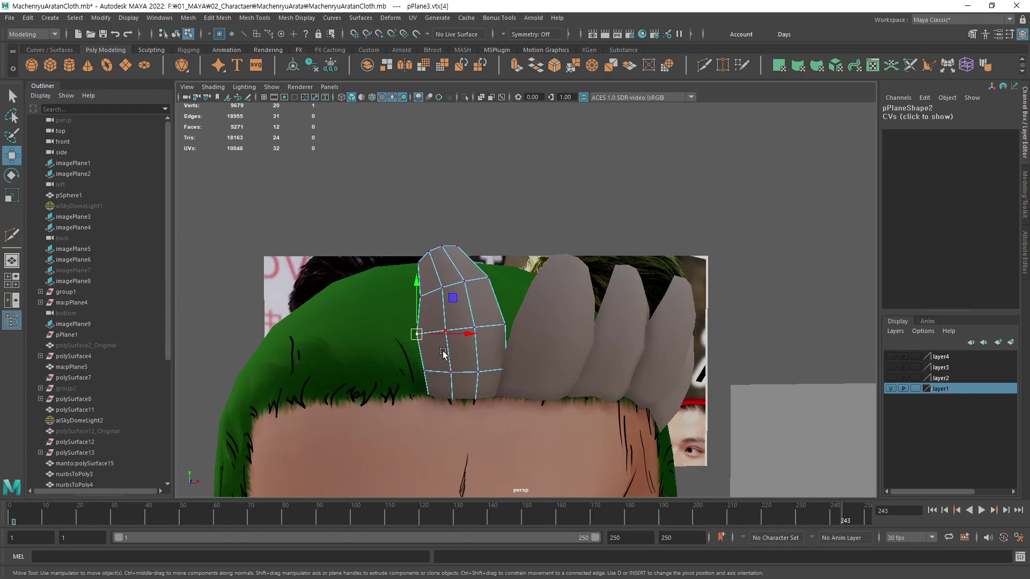
{"action": "middle_click_drag", "start_coordinate": [448, 355], "coordinate": [451, 357]}
{"action": "left_click", "coordinate": [656, 201]}
Tilt and shift the middle row of vertices on the second front strand to start a bend toward the character's left
{"action": "middle_click_drag", "start_coordinate": [657, 300], "coordinate": [545, 297], "text": "alt"}
{"action": "left_click", "coordinate": [482, 323]}
{"action": "left_click_drag", "start_coordinate": [523, 319], "coordinate": [411, 303], "text": "alt"}
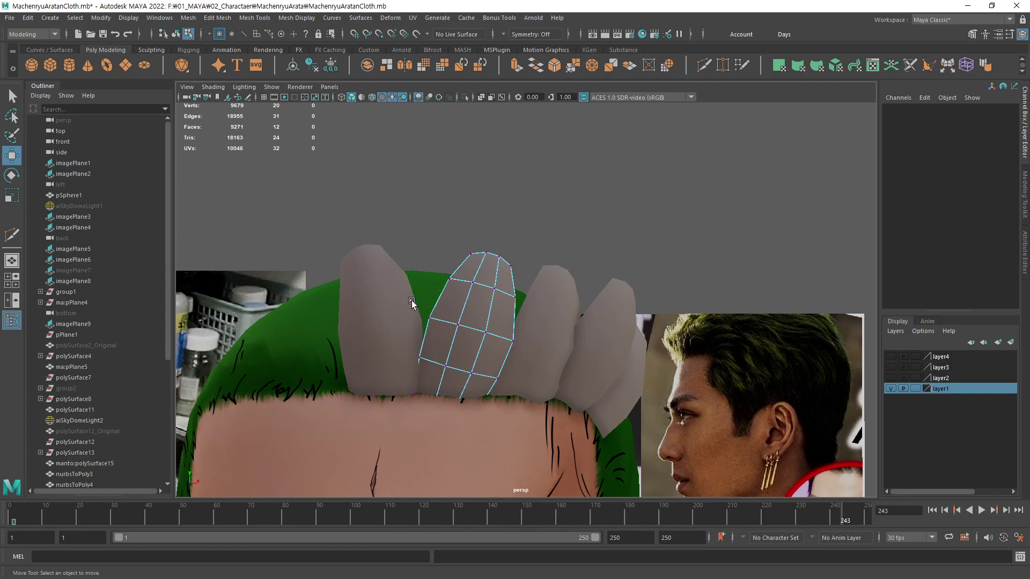
{"action": "left_click_drag", "start_coordinate": [529, 352], "coordinate": [574, 349]}
{"action": "key", "text": "e"}
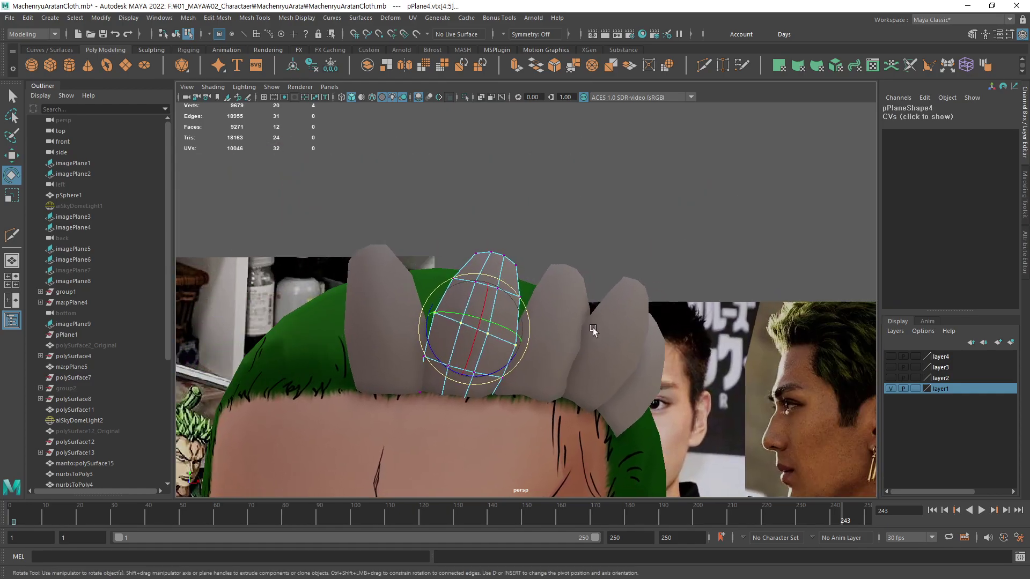
{"action": "key", "text": "w"}
{"action": "middle_click_drag", "start_coordinate": [574, 338], "coordinate": [578, 342]}
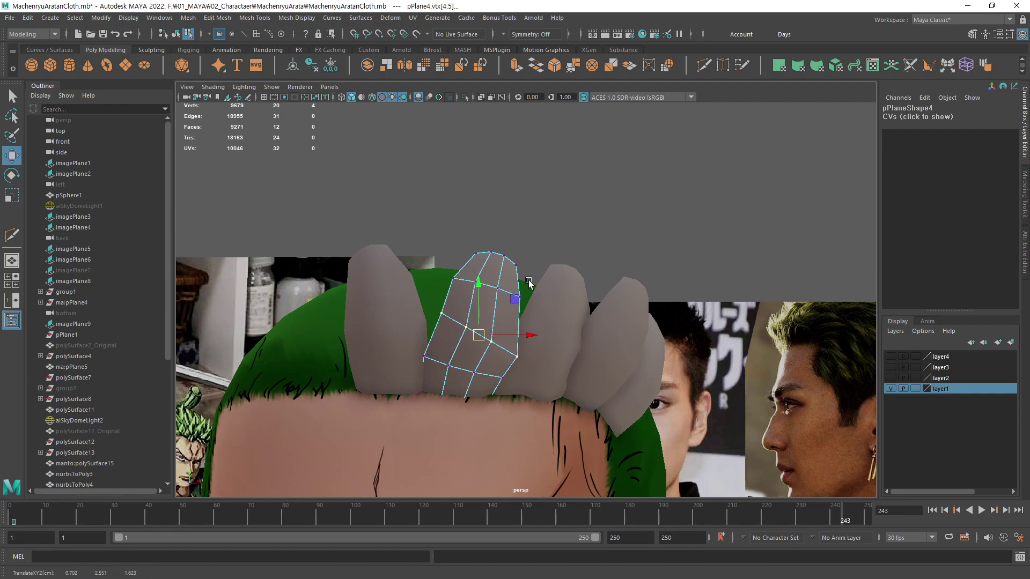
Rotate and move the second strand's upper edge loop toward the character's left to continue the bend
{"action": "left_click_drag", "start_coordinate": [433, 265], "coordinate": [441, 271]}
{"action": "left_click_drag", "start_coordinate": [499, 296], "coordinate": [501, 297]}
{"action": "right_click_drag", "start_coordinate": [437, 298], "coordinate": [435, 278]}
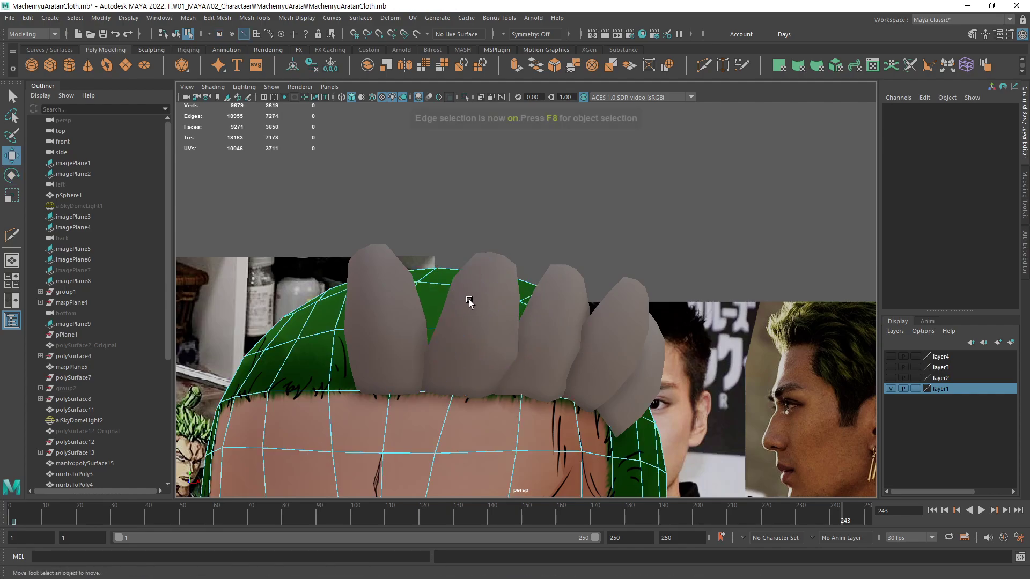
{"action": "left_click", "coordinate": [497, 288]}
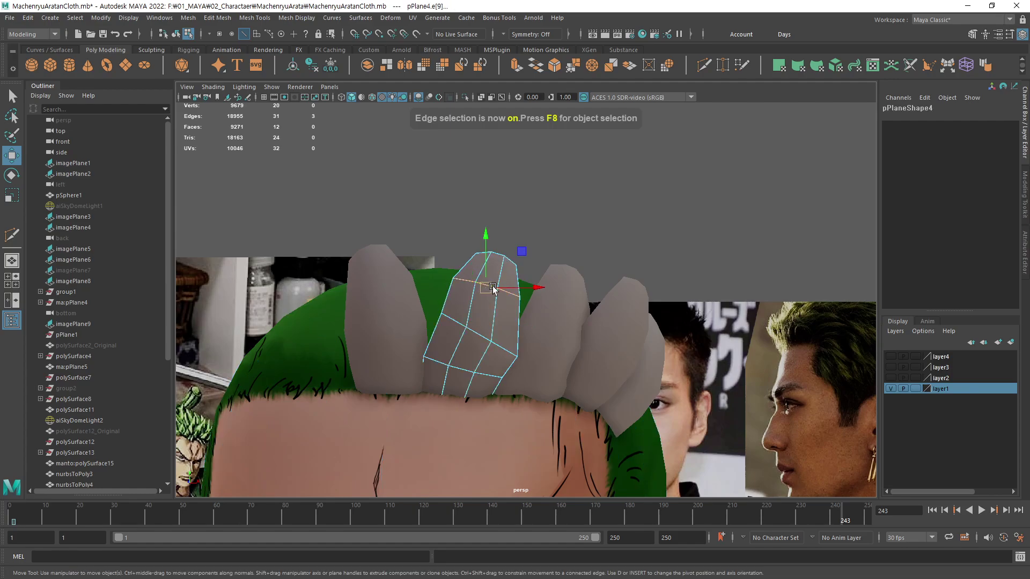
{"action": "key", "text": "e"}
{"action": "key", "text": "w"}
{"action": "middle_click_drag", "start_coordinate": [592, 282], "coordinate": [607, 288]}
Move, rotate and enlarge the second strand's tip vertices so the tip leans toward the character's left
{"action": "key", "text": "q"}
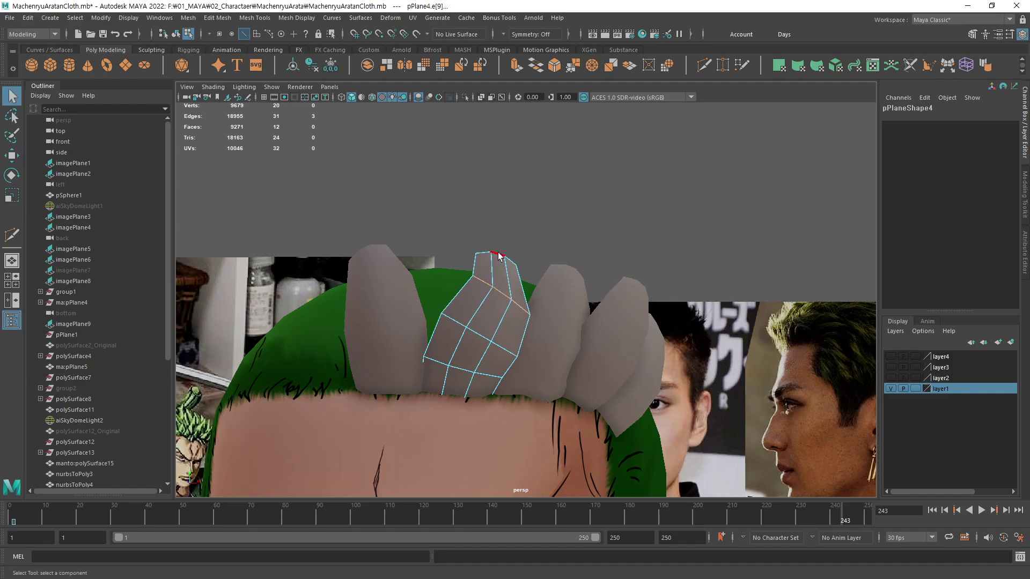
{"action": "key", "text": "F9"}
{"action": "left_click_drag", "start_coordinate": [465, 230], "coordinate": [531, 269]}
{"action": "key", "text": "w"}
{"action": "middle_click_drag", "start_coordinate": [642, 274], "coordinate": [667, 272]}
{"action": "key", "text": "e"}
{"action": "key", "text": "w"}
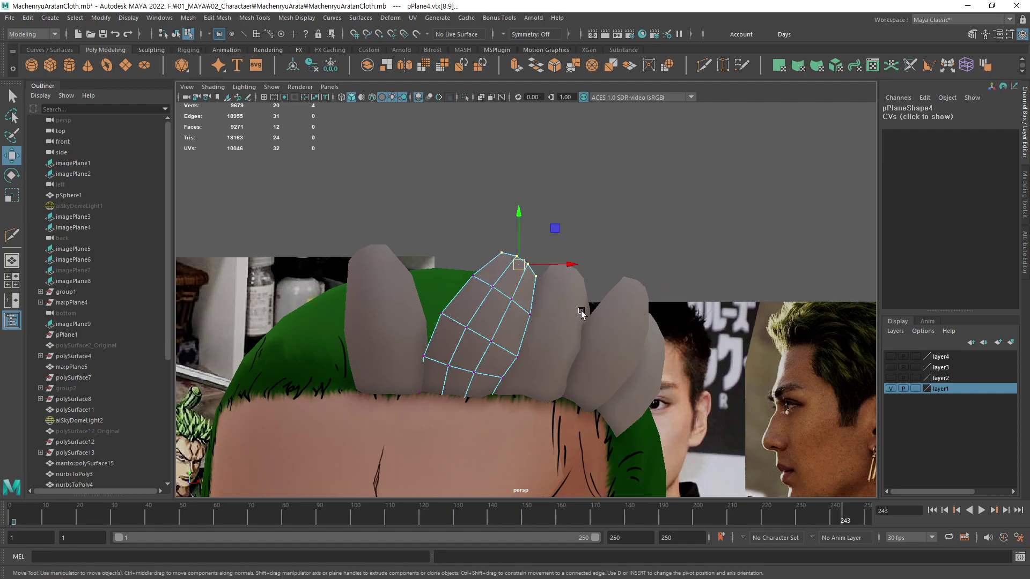
{"action": "middle_click_drag", "start_coordinate": [579, 301], "coordinate": [598, 313], "text": "alt"}
{"action": "key", "text": "r"}
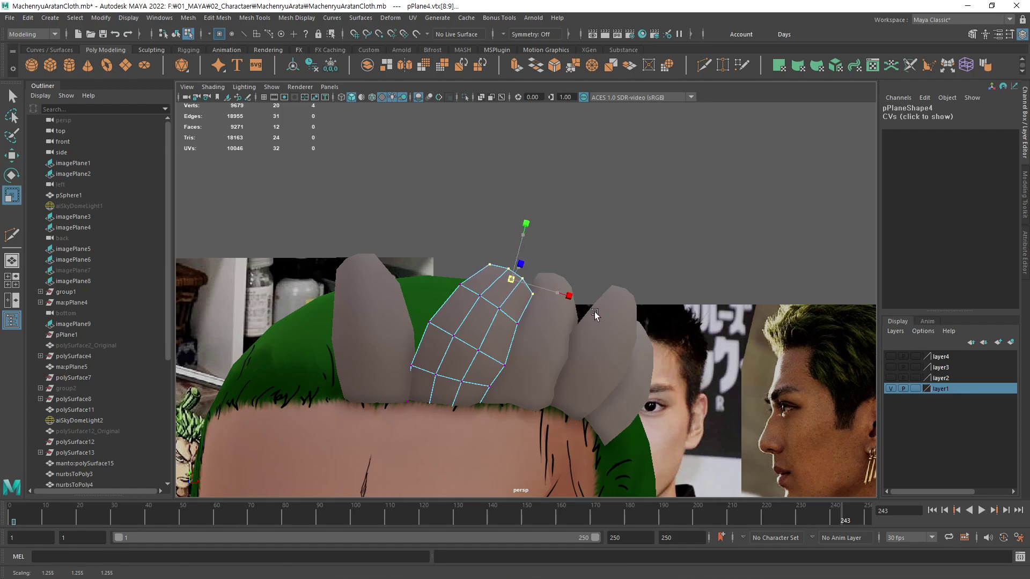
Extrude the second strand's tip edges backward over the head to lengthen the strand
{"action": "key", "text": "F10"}
{"action": "key", "text": "q"}
{"action": "left_click", "coordinate": [498, 266]}
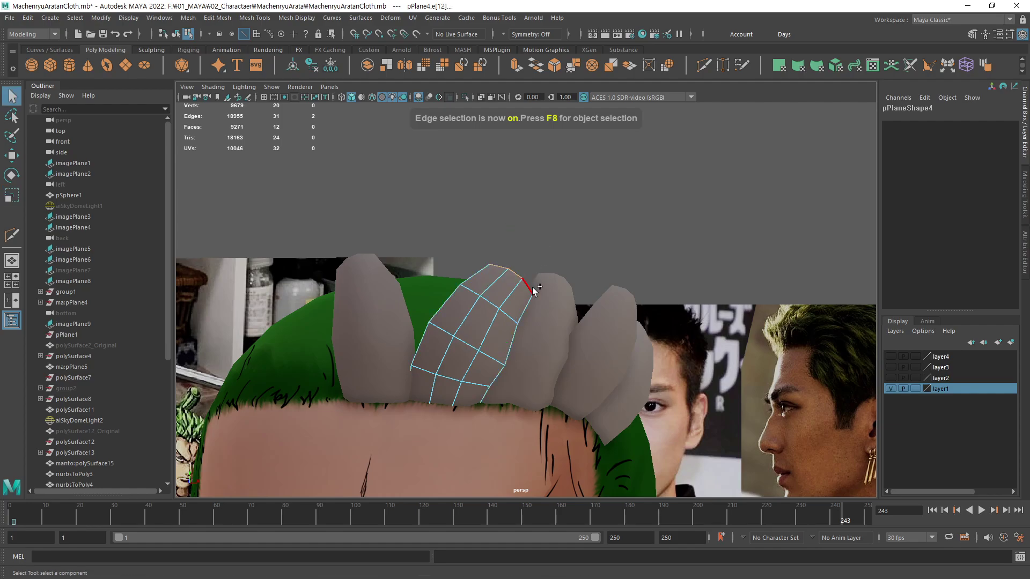
{"action": "key", "text": "w"}
{"action": "left_click_drag", "start_coordinate": [515, 274], "coordinate": [560, 253]}
{"action": "left_click_drag", "start_coordinate": [581, 271], "coordinate": [584, 311], "text": "alt"}
{"action": "left_click", "coordinate": [581, 272]}
Reposition the two edge loops below the second strand's extruded tip to smooth its backward curve
{"action": "key", "text": "q"}
{"action": "left_click", "coordinate": [584, 298]}
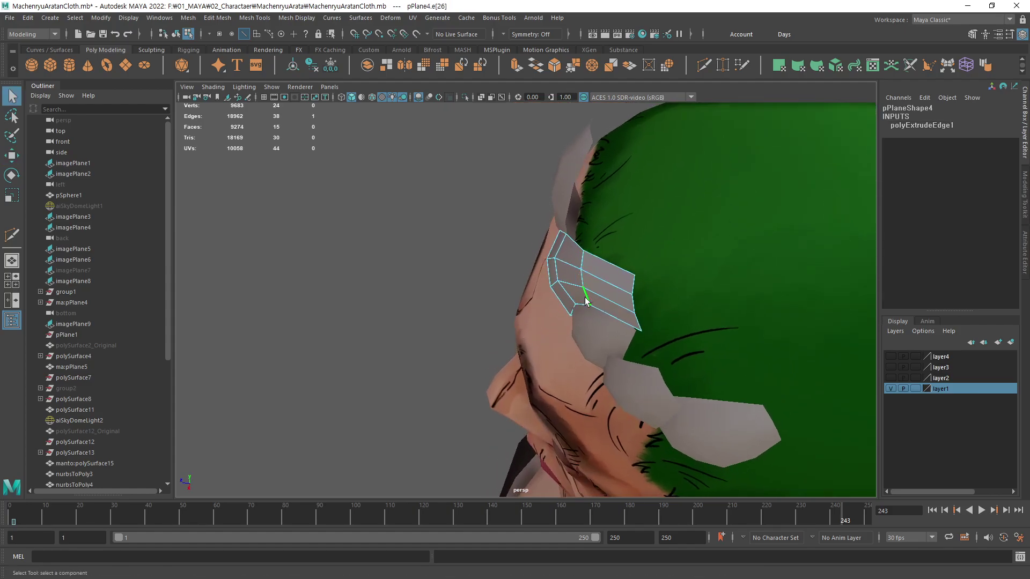
{"action": "double_click", "coordinate": [585, 299]}
{"action": "key", "text": "w"}
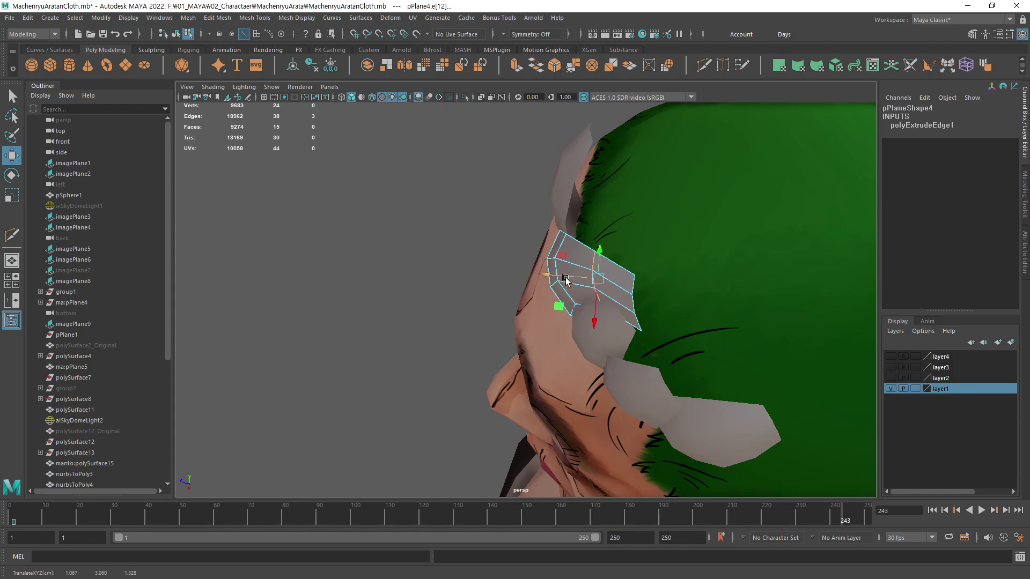
{"action": "double_click", "coordinate": [556, 273]}
{"action": "key", "text": "w"}
{"action": "left_click_drag", "start_coordinate": [542, 267], "coordinate": [542, 267]}
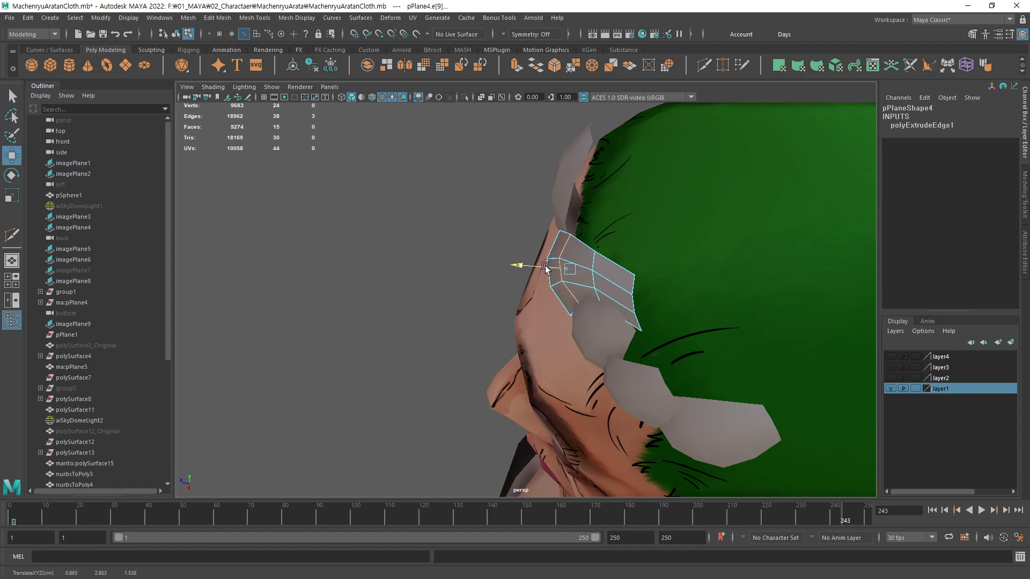
{"action": "left_click", "coordinate": [631, 303]}
{"action": "left_click_drag", "start_coordinate": [674, 317], "coordinate": [645, 261], "text": "alt"}
Scale down the extruded end edges of the second strand to taper it toward a point
{"action": "key", "text": "q"}
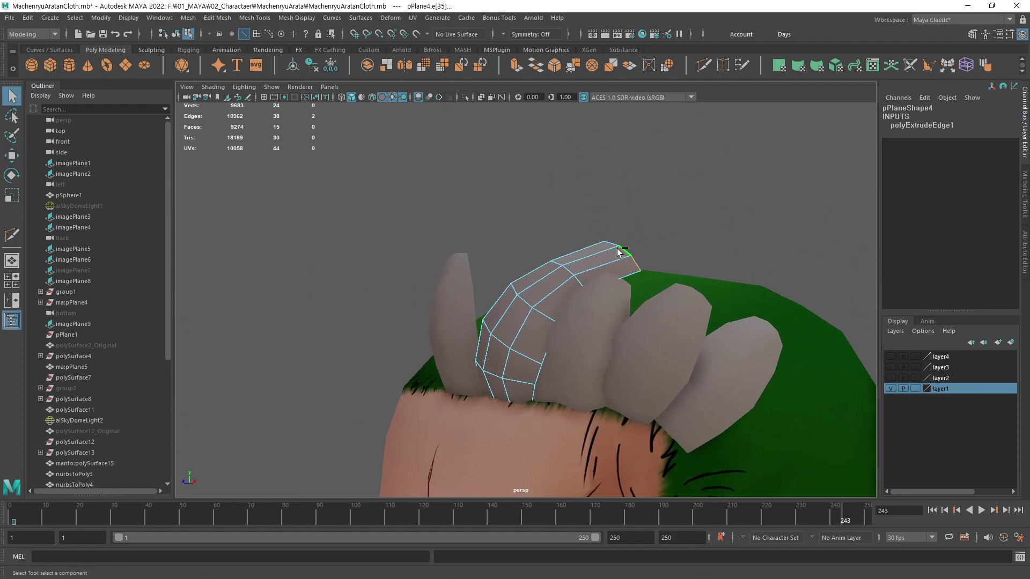
{"action": "left_click_drag", "start_coordinate": [708, 258], "coordinate": [764, 249], "text": "alt"}
{"action": "key", "text": "w"}
{"action": "key", "text": "r"}
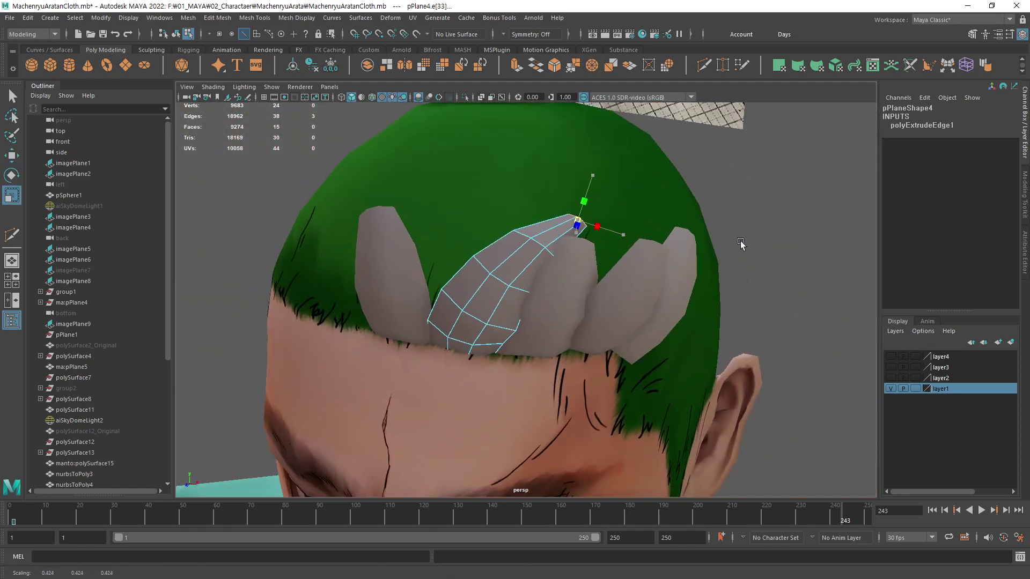
Extrude the third strand's tip edges backward over the head and scale the new end down to a narrow tip
{"action": "left_click_drag", "start_coordinate": [689, 278], "coordinate": [591, 322], "text": "alt"}
{"action": "key", "text": "q"}
{"action": "left_click", "coordinate": [556, 338]}
{"action": "left_click", "coordinate": [615, 290], "text": "shift"}
{"action": "key", "text": "w"}
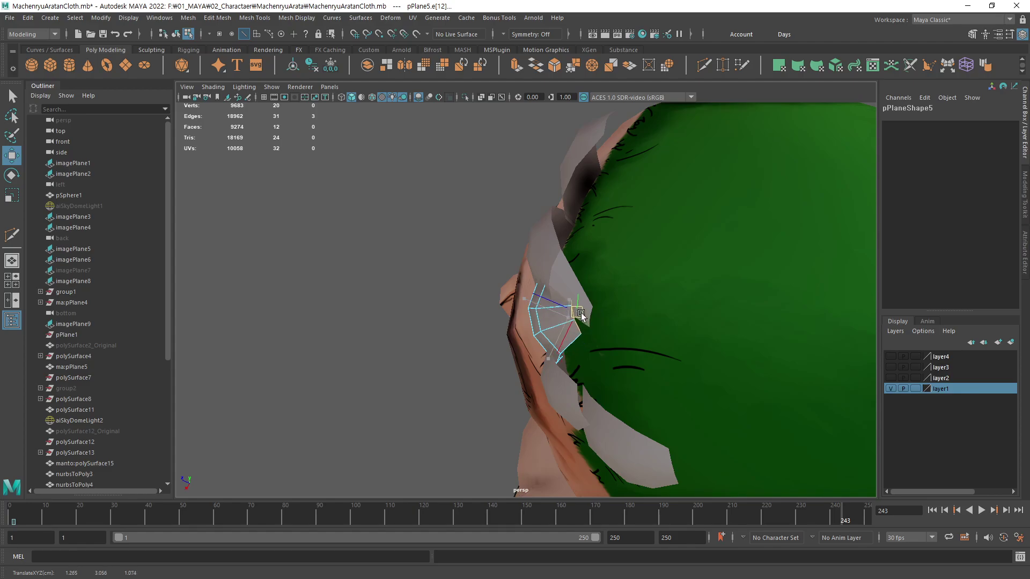
{"action": "left_click_drag", "start_coordinate": [572, 316], "coordinate": [597, 316], "text": "shift"}
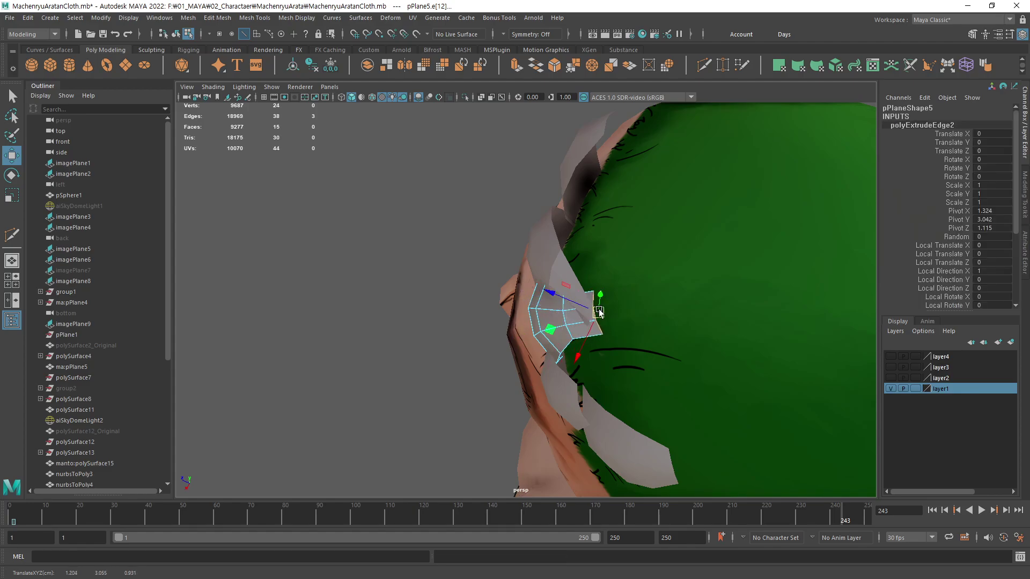
{"action": "key", "text": "r"}
{"action": "key", "text": "w"}
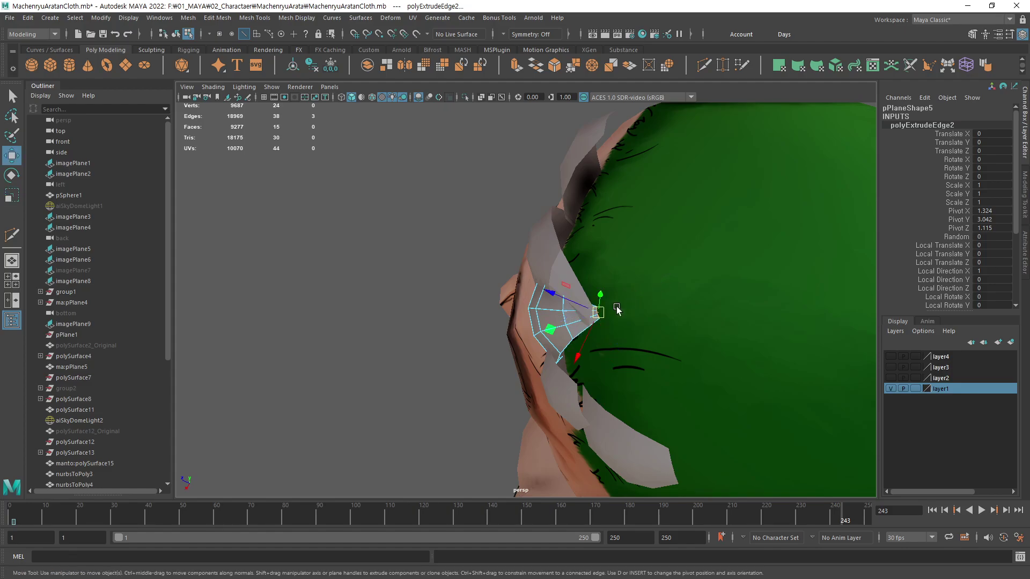
Adjust the third strand's vertices below the extruded tip to refine its curve over the head
{"action": "left_click_drag", "start_coordinate": [594, 318], "coordinate": [549, 311], "text": "alt"}
{"action": "key", "text": "q"}
{"action": "left_click", "coordinate": [573, 285]}
{"action": "left_click_drag", "start_coordinate": [611, 288], "coordinate": [574, 320], "text": "alt"}
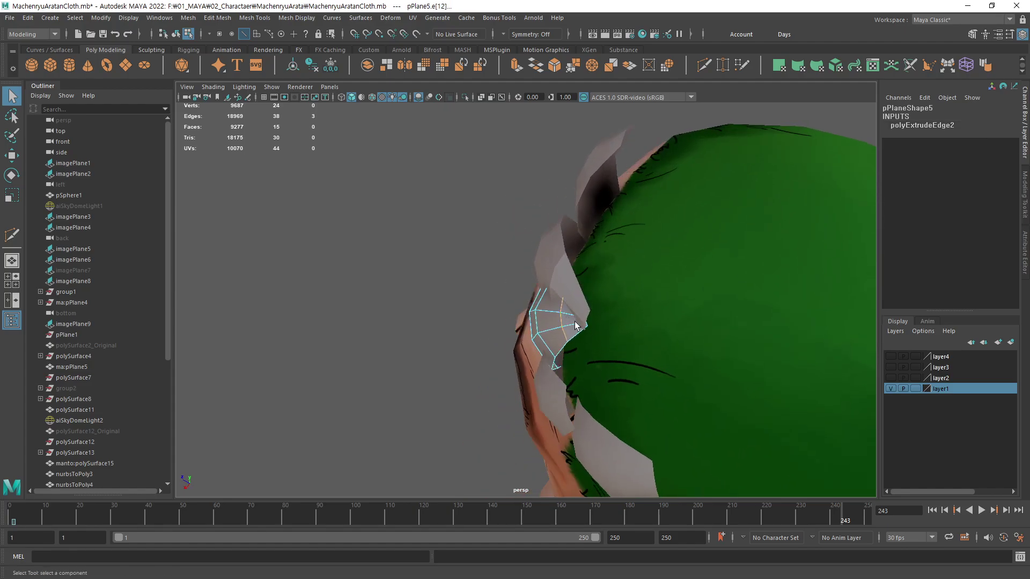
{"action": "key", "text": "F9"}
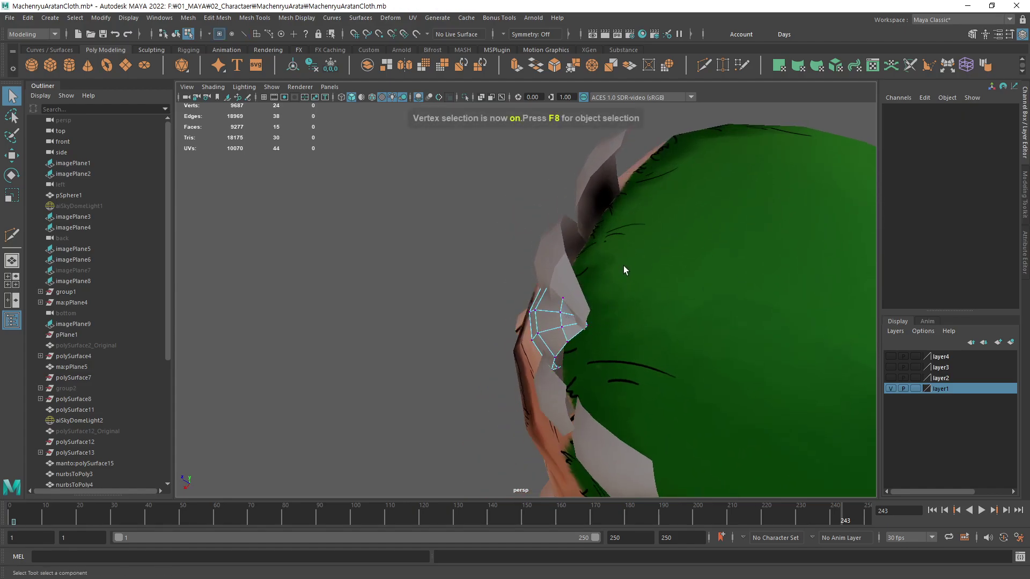
{"action": "left_click_drag", "start_coordinate": [558, 338], "coordinate": [558, 340]}
{"action": "left_click_drag", "start_coordinate": [557, 340], "coordinate": [657, 252], "text": "alt"}
{"action": "key", "text": "w"}
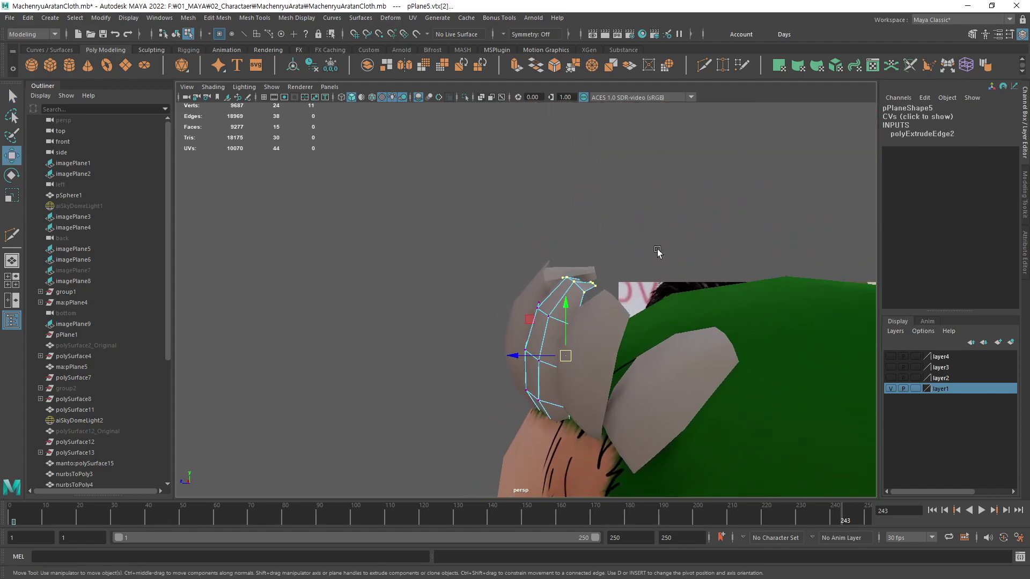
{"action": "left_click_drag", "start_coordinate": [552, 299], "coordinate": [551, 298]}
{"action": "left_click_drag", "start_coordinate": [552, 298], "coordinate": [689, 281], "text": "alt"}
Rotate and shift the third strand's upper and middle edge loops to bend the strand sideways
{"action": "key", "text": "F10"}
{"action": "left_click", "coordinate": [553, 348]}
{"action": "key", "text": "e"}
{"action": "key", "text": "w"}
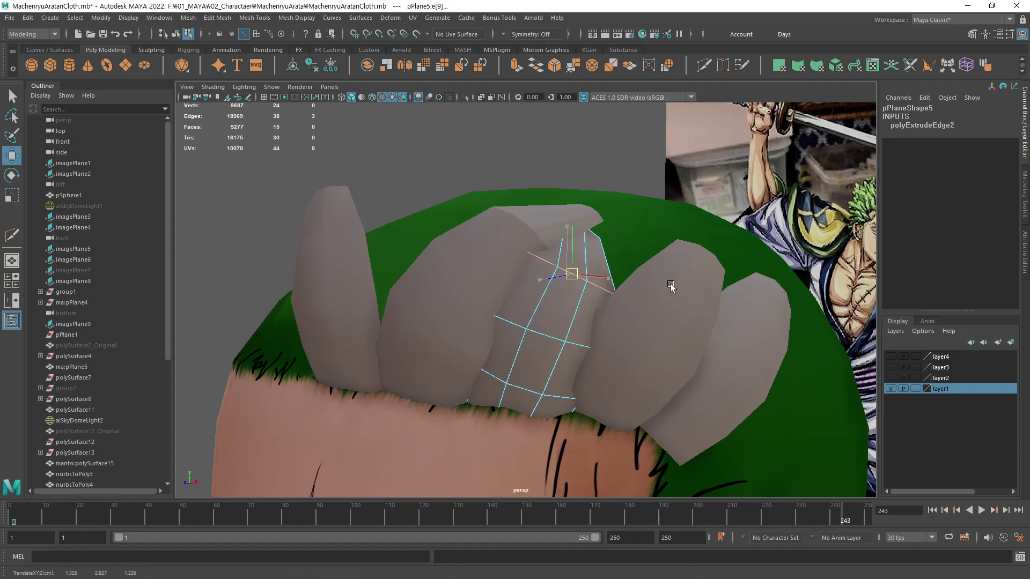
{"action": "left_click", "coordinate": [546, 341]}
{"action": "left_click_drag", "start_coordinate": [648, 343], "coordinate": [680, 324], "text": "alt"}
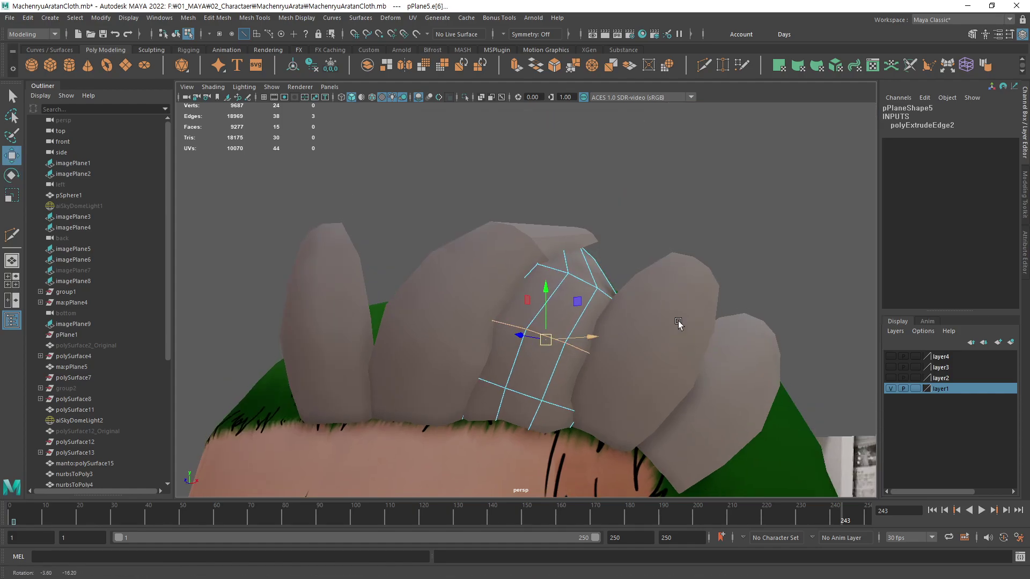
{"action": "key", "text": "e"}
{"action": "key", "text": "w"}
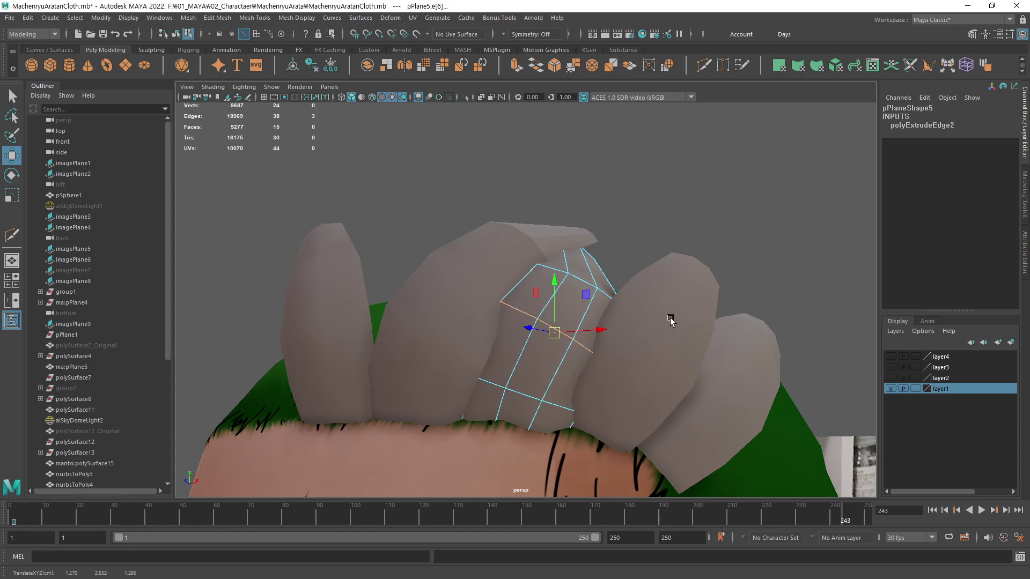
Rotate and move the vertices at the third strand's upper end toward the character's left
{"action": "left_click_drag", "start_coordinate": [633, 282], "coordinate": [550, 329], "text": "alt"}
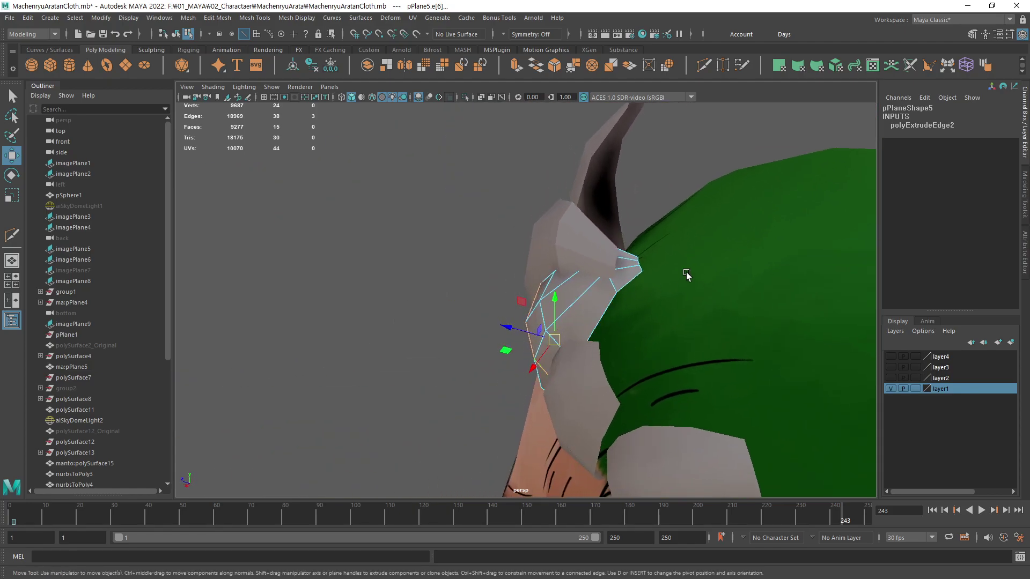
{"action": "key", "text": "F9"}
{"action": "left_click_drag", "start_coordinate": [697, 234], "coordinate": [593, 311]}
{"action": "left_click_drag", "start_coordinate": [593, 311], "coordinate": [660, 282], "text": "alt"}
{"action": "key", "text": "e"}
{"action": "key", "text": "w"}
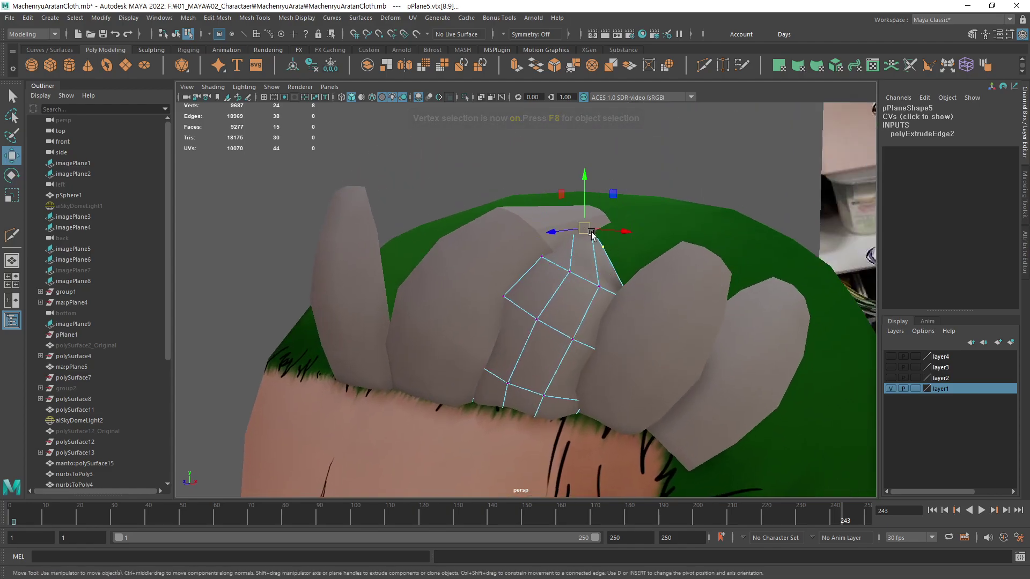
{"action": "left_click_drag", "start_coordinate": [584, 228], "coordinate": [634, 247]}
Reposition the third strand's extruded end vertices so the tip curves backward above the head
{"action": "mouse_move", "coordinate": [641, 299]}
{"action": "left_mouse_down", "text": "alt"}
{"action": "mouse_move", "coordinate": [664, 282]}
{"action": "mouse_move", "coordinate": [655, 287]}
{"action": "left_mouse_up", "text": "alt"}
{"action": "left_click_drag", "start_coordinate": [615, 256], "coordinate": [708, 252]}
{"action": "left_click_drag", "start_coordinate": [656, 307], "coordinate": [672, 272], "text": "alt"}
{"action": "left_click_drag", "start_coordinate": [649, 206], "coordinate": [648, 192]}
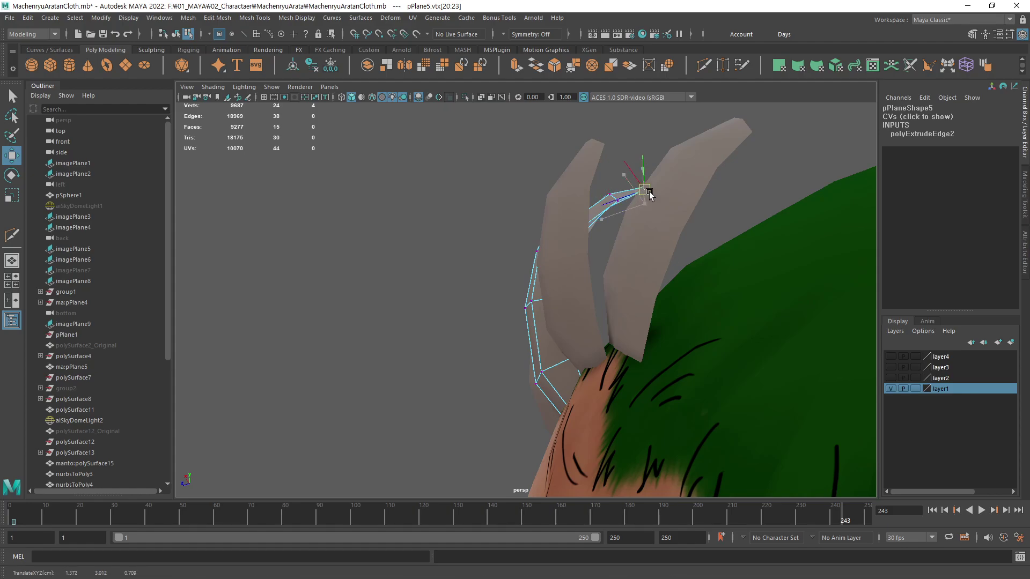
{"action": "left_click", "coordinate": [460, 298]}
Tilt the lower edge loop of the fourth strand to begin its sideways bend
{"action": "left_click_drag", "start_coordinate": [467, 298], "coordinate": [710, 304], "text": "alt"}
{"action": "left_click", "coordinate": [678, 270]}
{"action": "left_click_drag", "start_coordinate": [694, 268], "coordinate": [620, 277], "text": "alt"}
{"action": "key", "text": "F10"}
{"action": "double_click", "coordinate": [578, 354]}
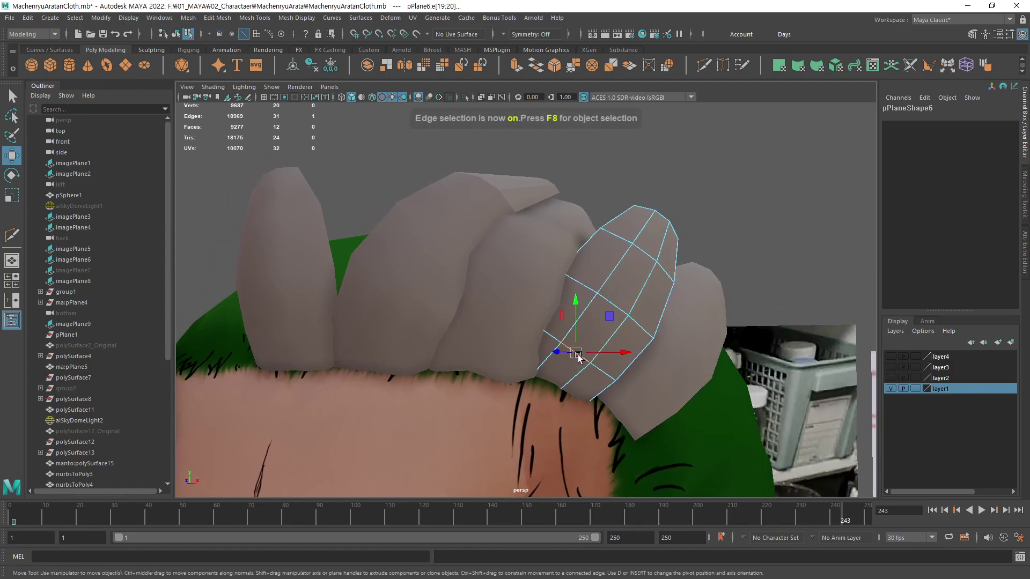
{"action": "left_click_drag", "start_coordinate": [627, 343], "coordinate": [741, 322], "text": "alt"}
{"action": "key", "text": "e"}
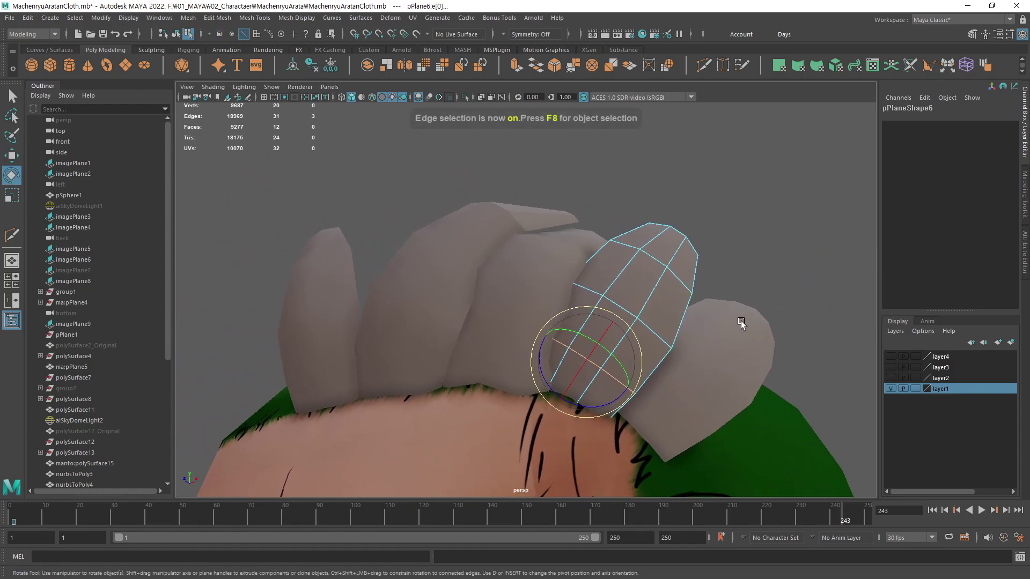
Move the fourth strand's middle edge loop outward toward the character's left
{"action": "key", "text": "q"}
{"action": "left_click", "coordinate": [657, 335]}
{"action": "mouse_move", "coordinate": [657, 335]}
{"action": "left_mouse_down", "text": "alt"}
{"action": "mouse_move", "coordinate": [711, 294]}
{"action": "mouse_move", "coordinate": [644, 322]}
{"action": "left_mouse_up", "text": "alt"}
{"action": "key", "text": "w"}
{"action": "key", "text": "q"}
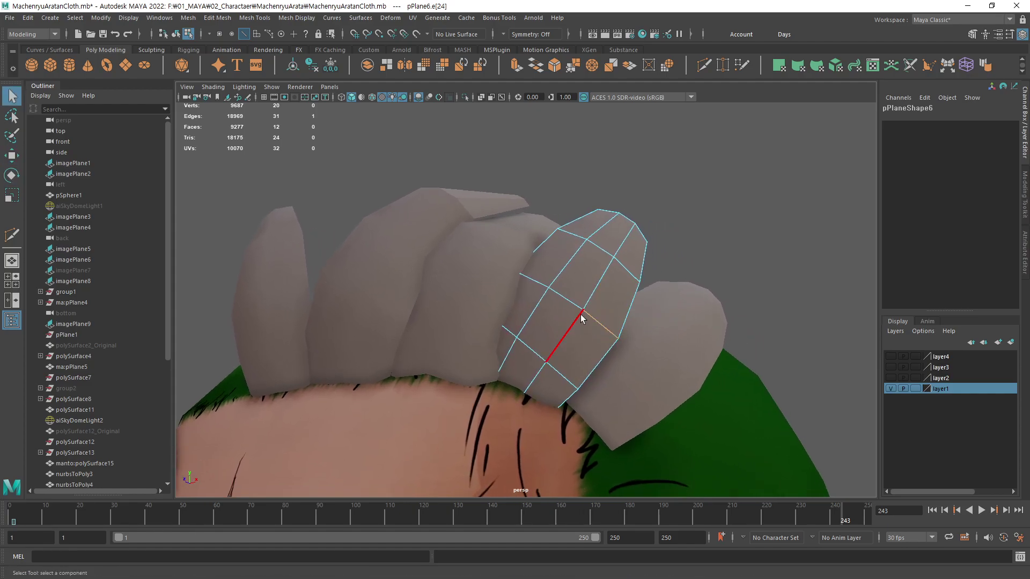
{"action": "key", "text": "w"}
{"action": "middle_click_drag", "start_coordinate": [677, 311], "coordinate": [694, 325]}
Rotate the fourth strand's middle edge loop and adjust its sideways position and depth
{"action": "key", "text": "r"}
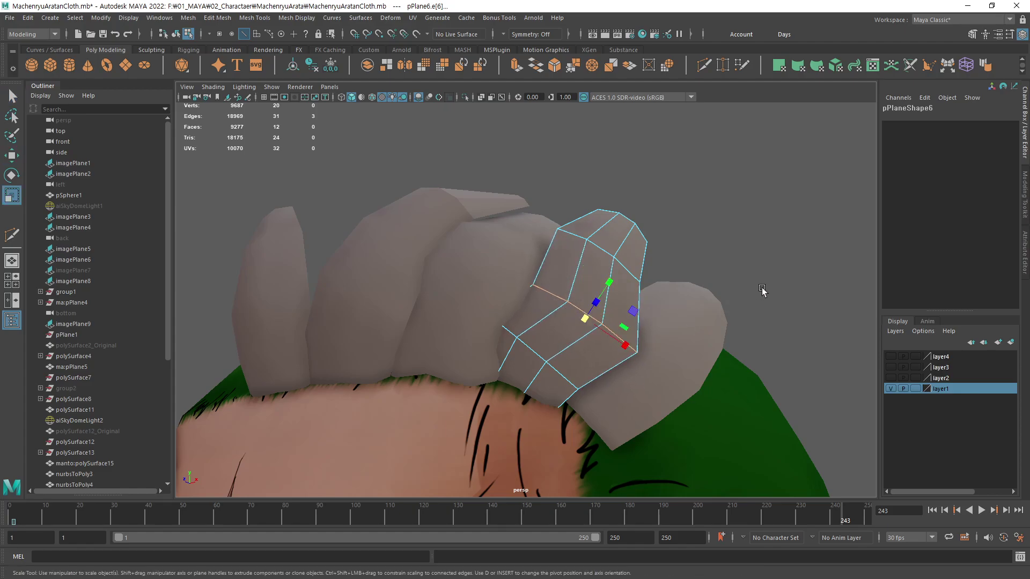
{"action": "middle_click_drag", "start_coordinate": [762, 290], "coordinate": [757, 312]}
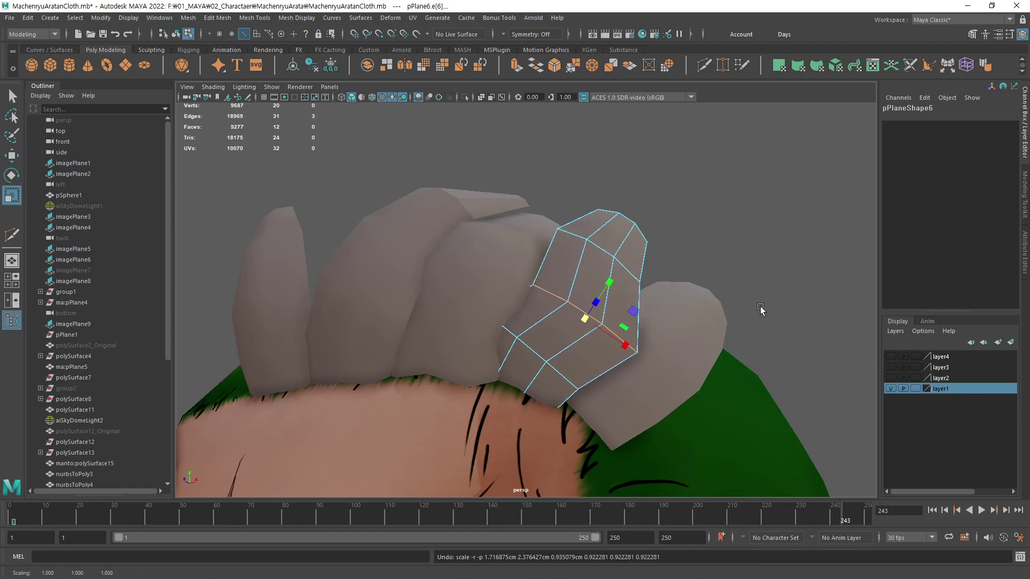
{"action": "key", "text": "e"}
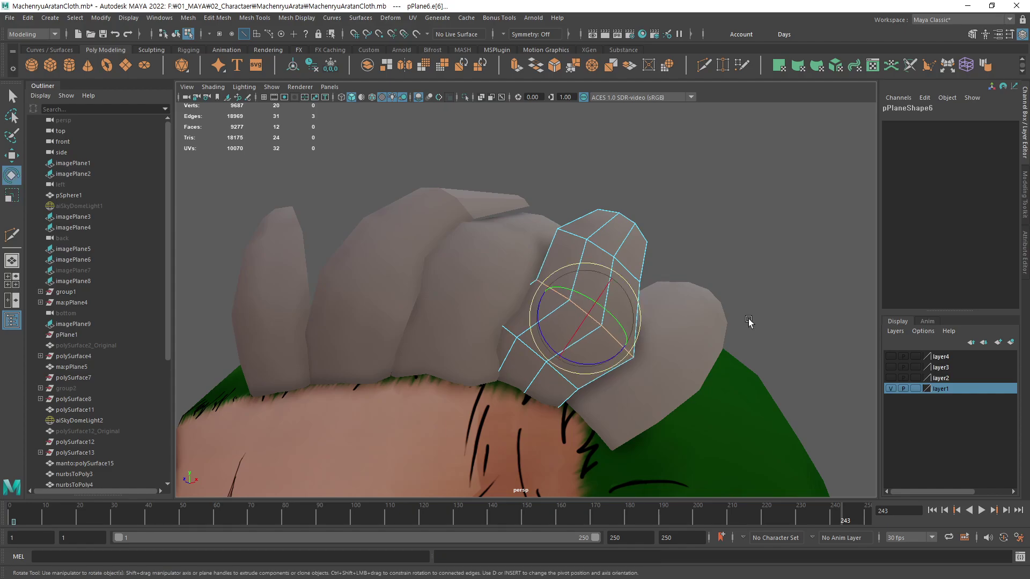
{"action": "key", "text": "w"}
{"action": "middle_click_drag", "start_coordinate": [737, 340], "coordinate": [726, 336]}
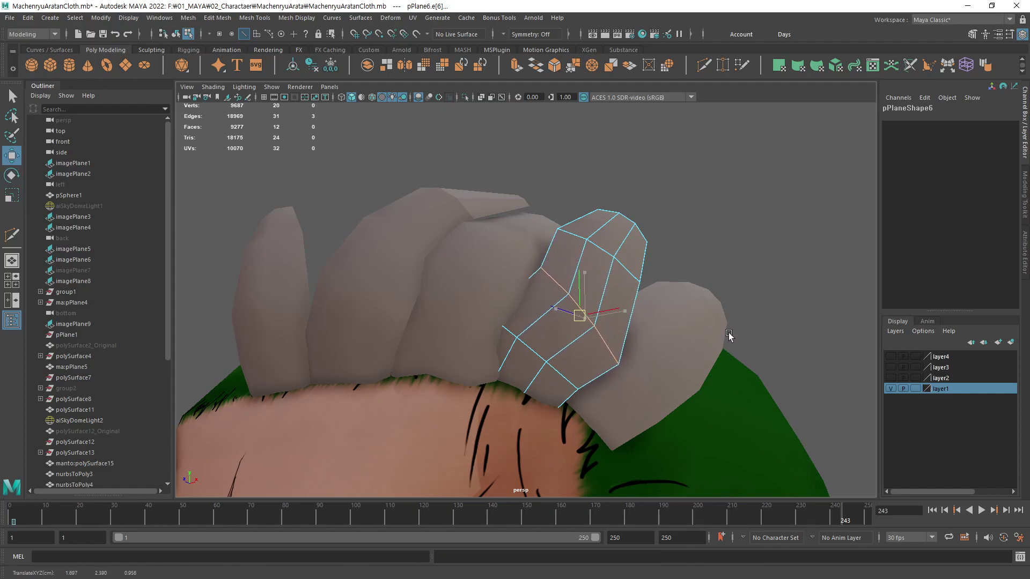
{"action": "left_click_drag", "start_coordinate": [729, 334], "coordinate": [605, 334], "text": "alt"}
{"action": "middle_click_drag", "start_coordinate": [622, 328], "coordinate": [632, 325]}
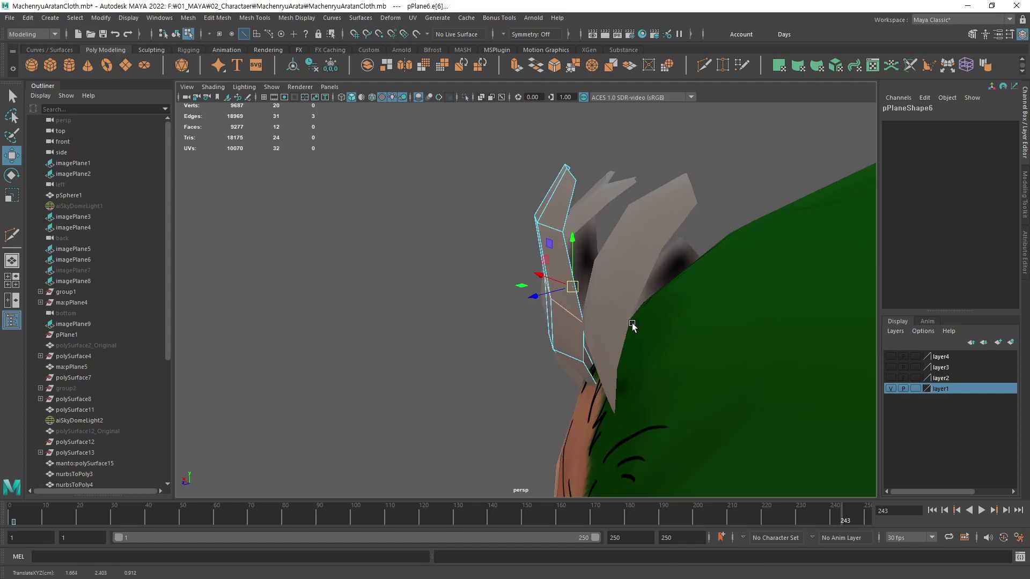
Rotate the fourth strand's upper edge loop and move it outward toward the character's left and back toward the head
{"action": "left_click_drag", "start_coordinate": [632, 326], "coordinate": [754, 291], "text": "alt"}
{"action": "key", "text": "q"}
{"action": "key", "text": "e"}
{"action": "key", "text": "w"}
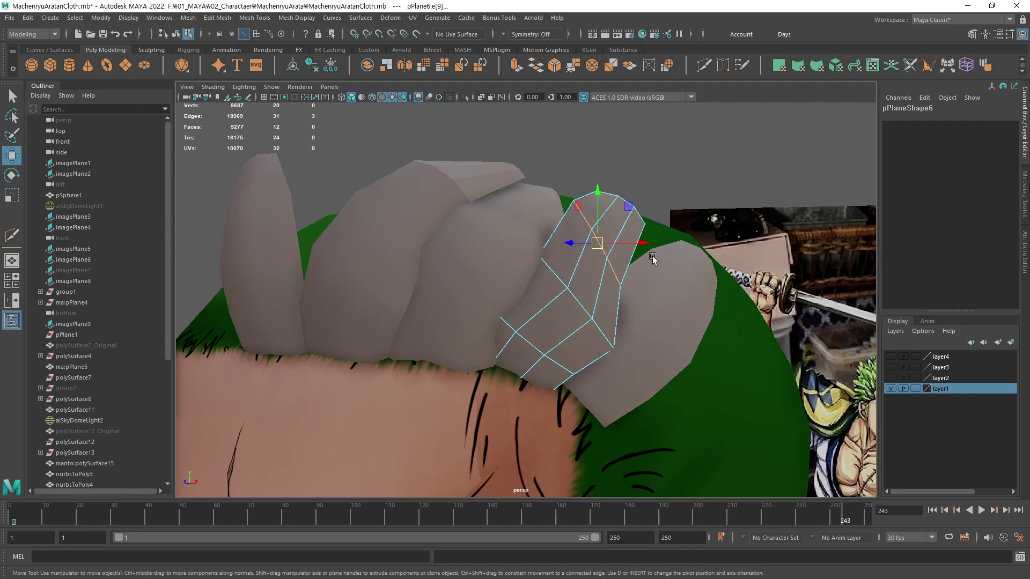
{"action": "left_click_drag", "start_coordinate": [599, 247], "coordinate": [629, 273]}
{"action": "left_click_drag", "start_coordinate": [689, 304], "coordinate": [553, 294], "text": "alt"}
{"action": "left_click_drag", "start_coordinate": [634, 322], "coordinate": [628, 300], "text": "alt"}
{"action": "middle_click_drag", "start_coordinate": [629, 300], "coordinate": [663, 295]}
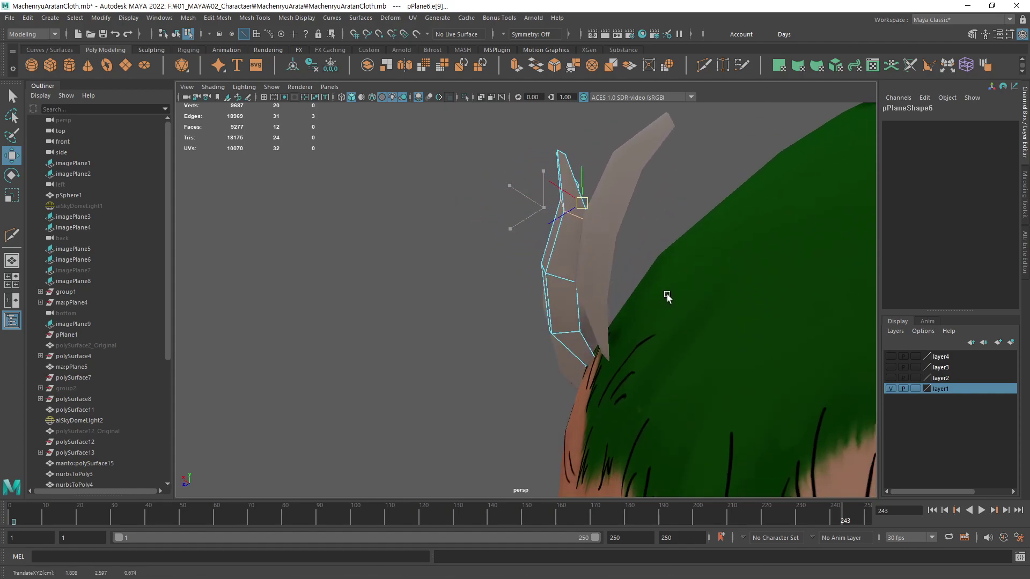
{"action": "left_click_drag", "start_coordinate": [667, 297], "coordinate": [751, 300], "text": "alt"}
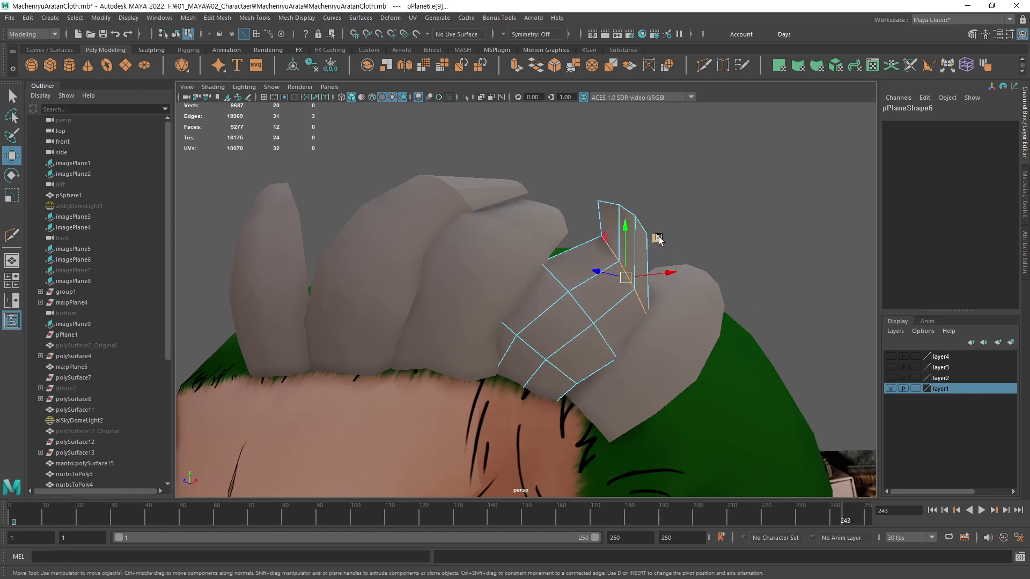
Rotate the fourth strand's tip vertices and move them outward and backward so the tip curves over the head
{"action": "key", "text": "F9"}
{"action": "left_click", "coordinate": [599, 201]}
{"action": "key", "text": "q"}
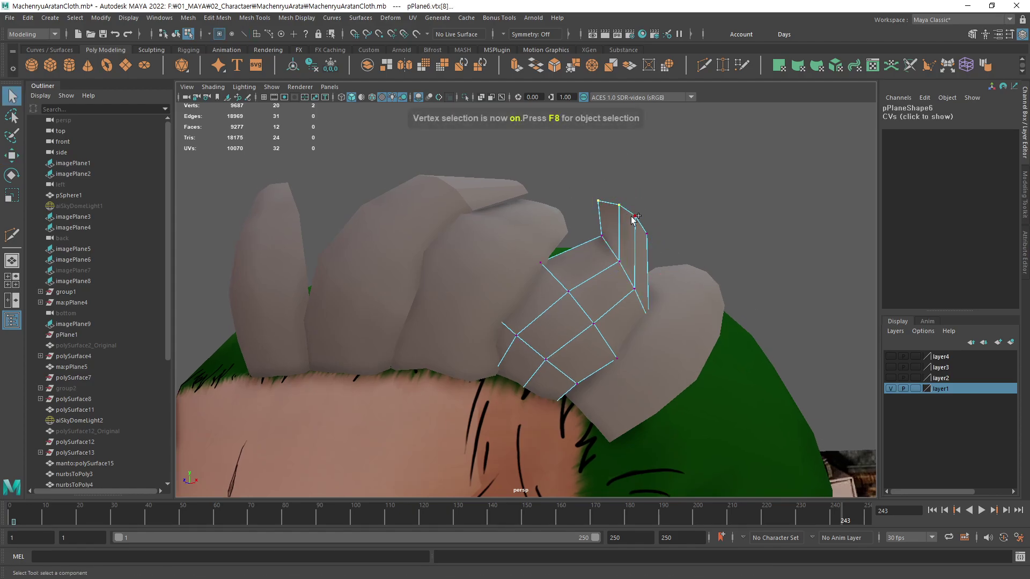
{"action": "key", "text": "e"}
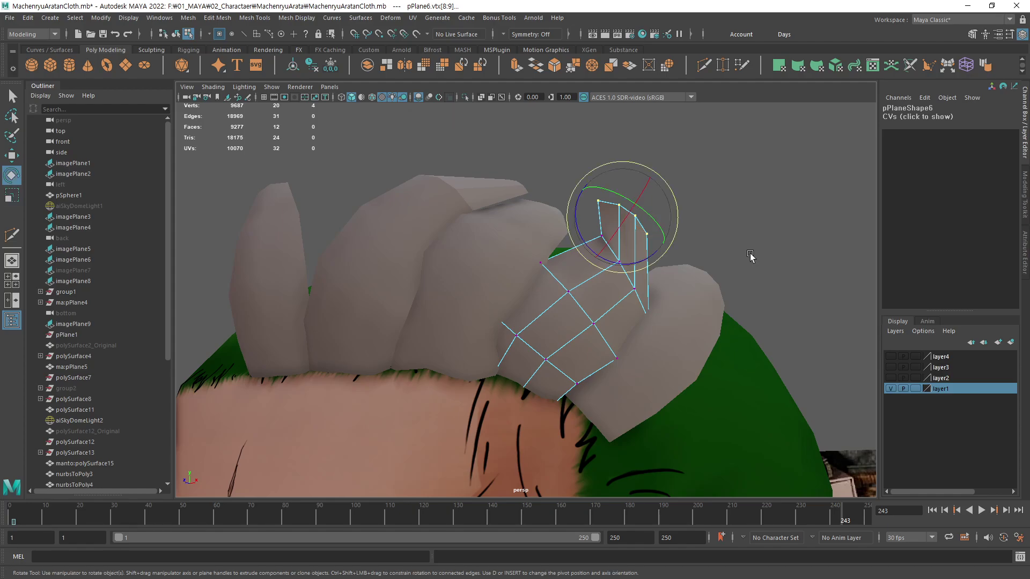
{"action": "key", "text": "w"}
{"action": "middle_click_drag", "start_coordinate": [692, 267], "coordinate": [745, 315]}
{"action": "left_click_drag", "start_coordinate": [745, 315], "coordinate": [625, 282], "text": "alt"}
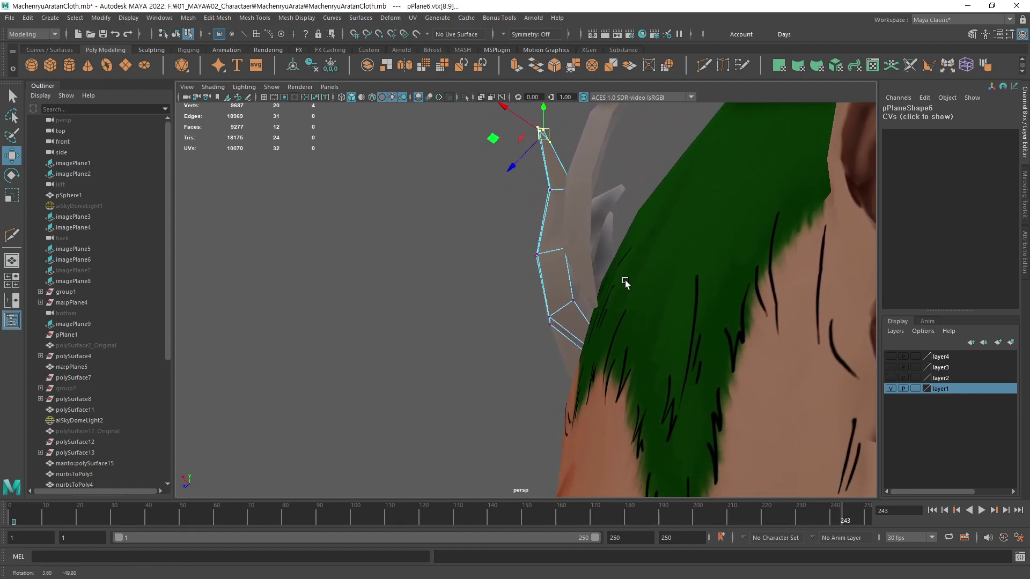
{"action": "middle_click_drag", "start_coordinate": [630, 225], "coordinate": [658, 221]}
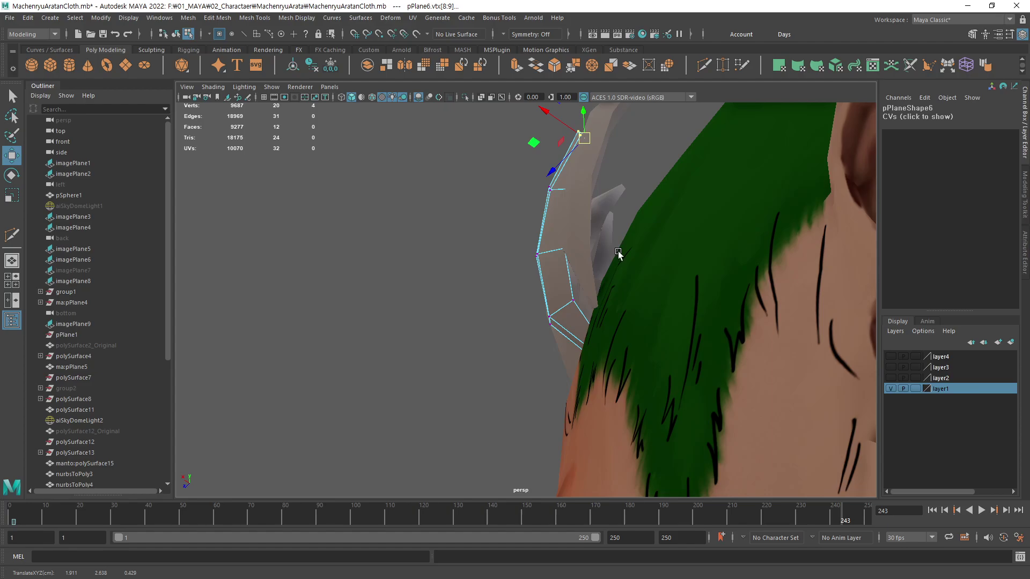
{"action": "left_click_drag", "start_coordinate": [619, 237], "coordinate": [758, 291], "text": "alt"}
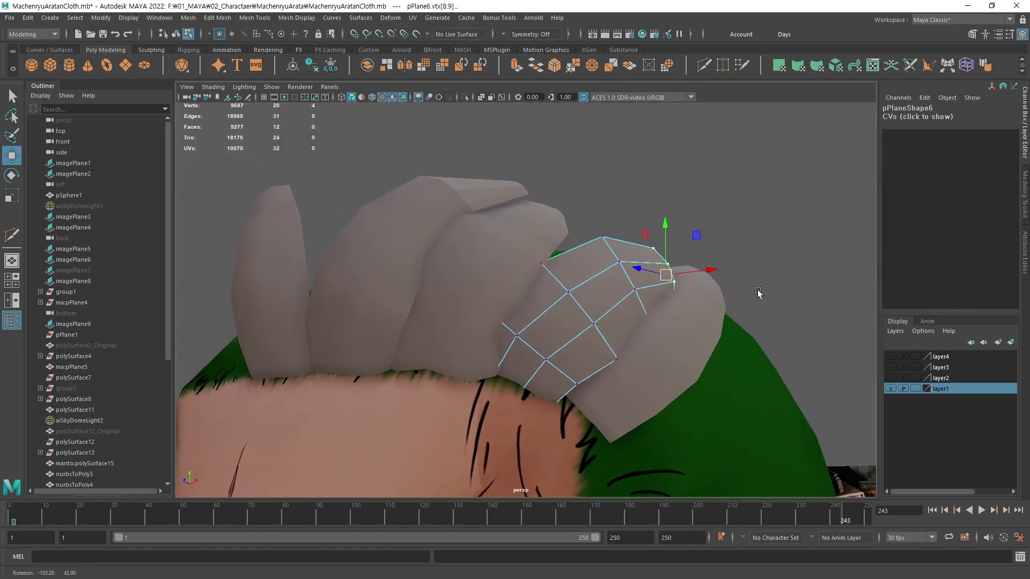
{"action": "middle_click_drag", "start_coordinate": [724, 313], "coordinate": [621, 305], "text": "alt"}
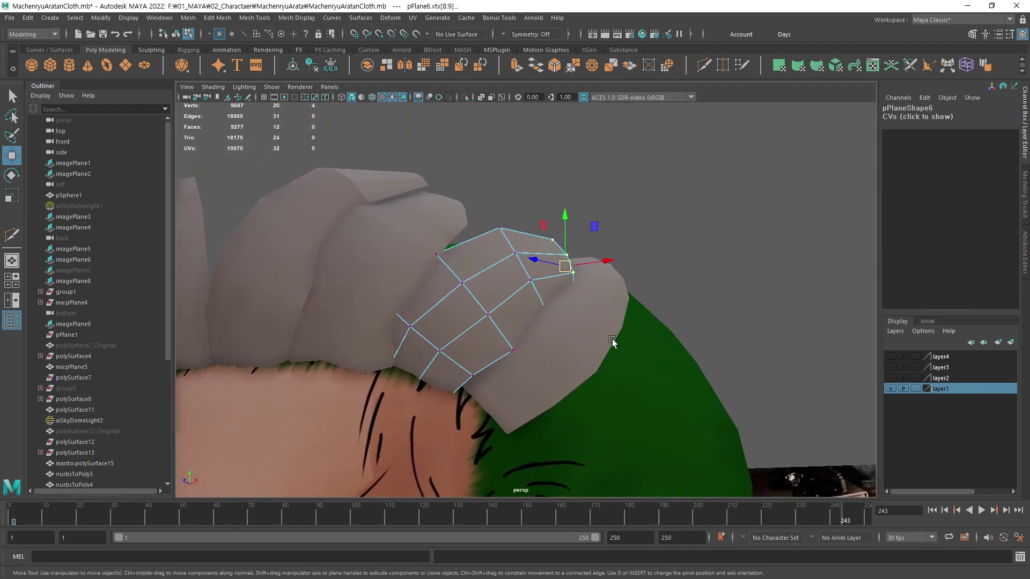
Reposition the tip vertices of the outermost strand so it curves back along the side of the head
{"action": "key", "text": "F8"}
{"action": "left_click_drag", "start_coordinate": [612, 343], "coordinate": [447, 355], "text": "alt"}
{"action": "key", "text": "F8"}
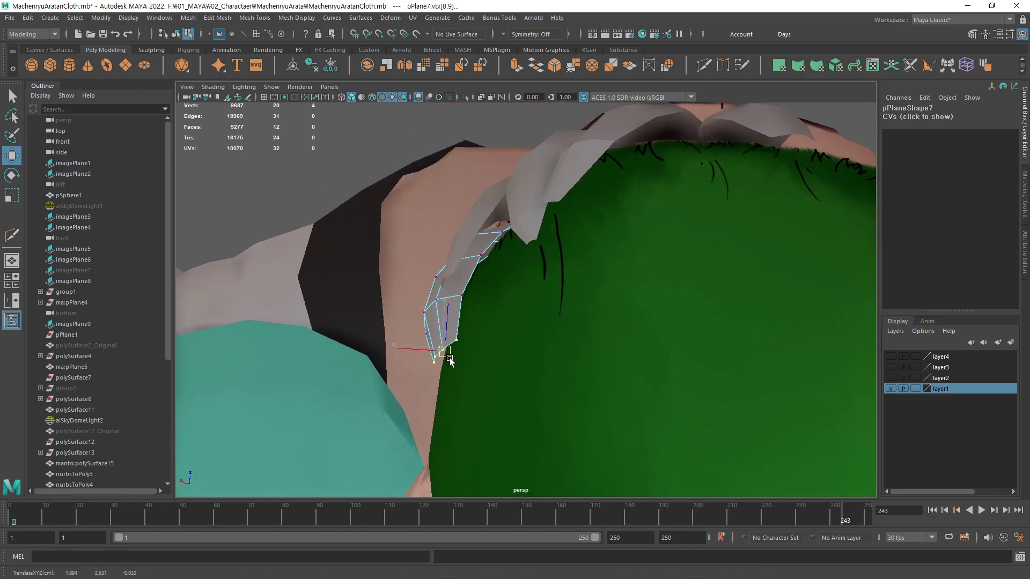
{"action": "left_click_drag", "start_coordinate": [540, 340], "coordinate": [653, 302], "text": "alt"}
{"action": "right_click_drag", "start_coordinate": [652, 302], "coordinate": [544, 232], "text": "alt"}
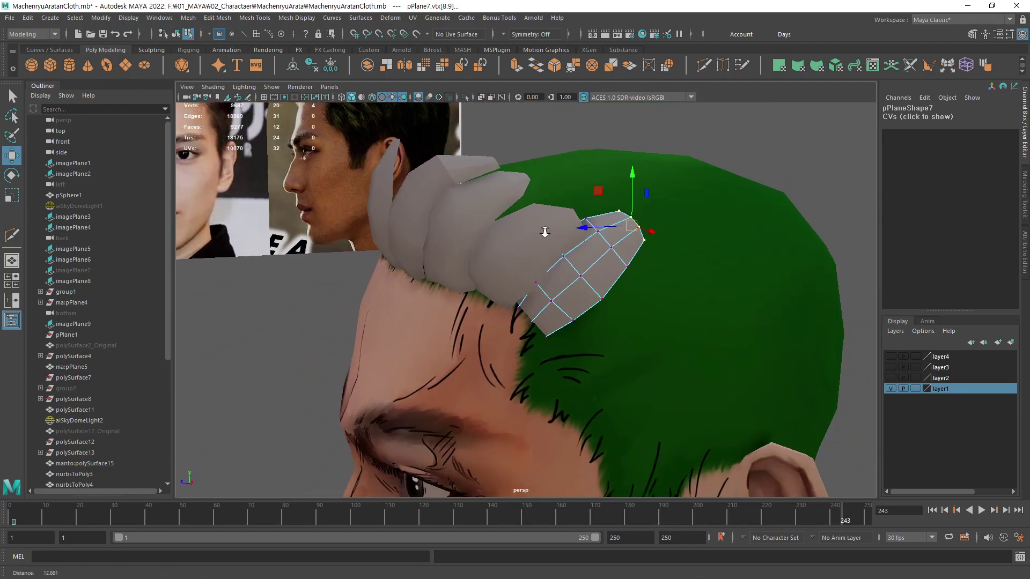
{"action": "left_click_drag", "start_coordinate": [574, 325], "coordinate": [618, 351], "text": "alt"}
{"action": "key", "text": "F8"}
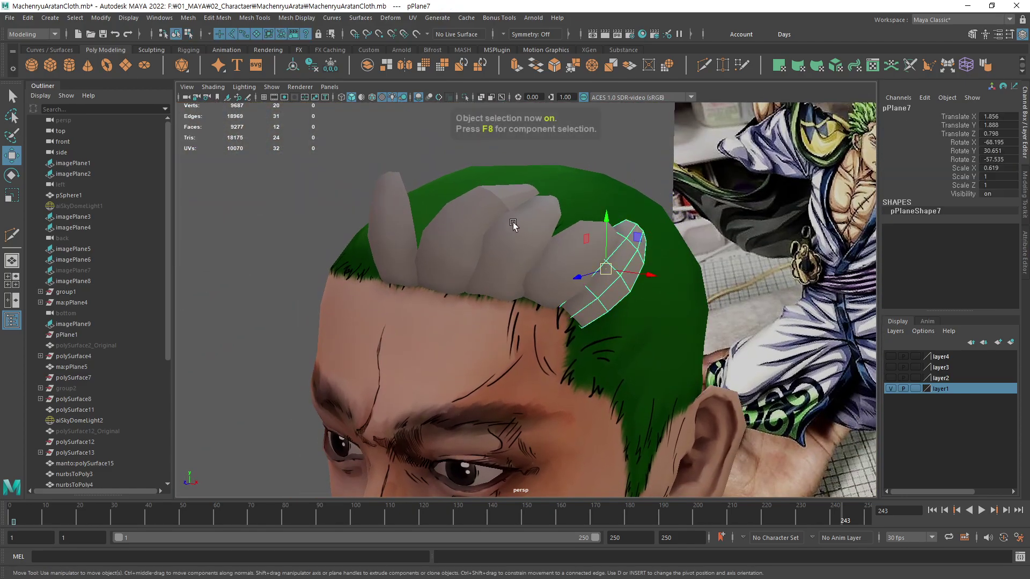
Soften the edges of the strand next to the centre front strand
{"action": "left_click", "coordinate": [486, 200]}
{"action": "left_click", "coordinate": [986, 66]}
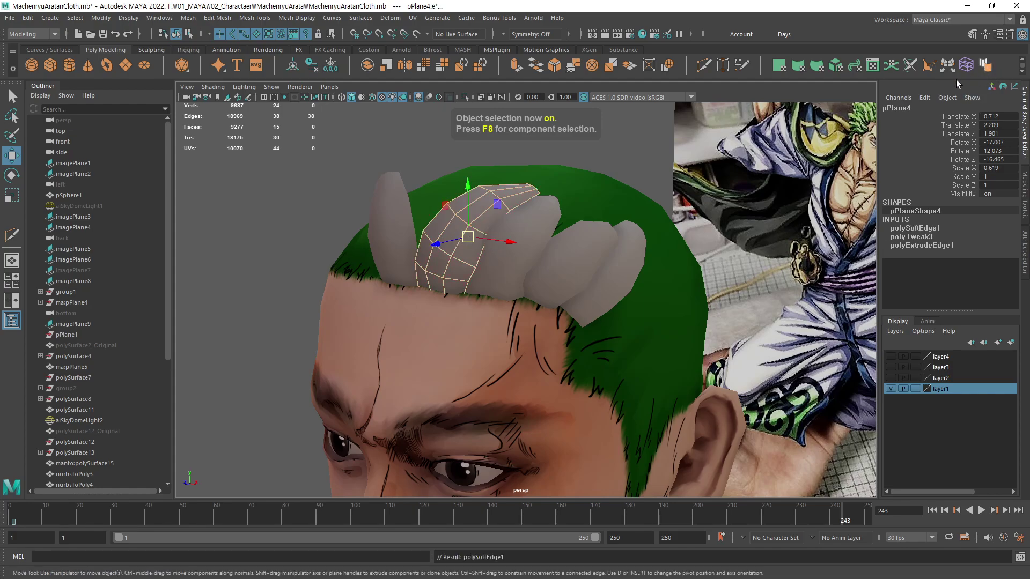
{"action": "left_click", "coordinate": [619, 144]}
Examine the individual strands along the hairline and how they overlap from several angles
{"action": "left_click_drag", "start_coordinate": [689, 258], "coordinate": [745, 241], "text": "alt"}
{"action": "right_click_drag", "start_coordinate": [746, 241], "coordinate": [601, 246], "text": "alt"}
{"action": "left_click_drag", "start_coordinate": [601, 246], "coordinate": [542, 279], "text": "alt"}
{"action": "right_click_drag", "start_coordinate": [542, 279], "coordinate": [654, 310], "text": "alt"}
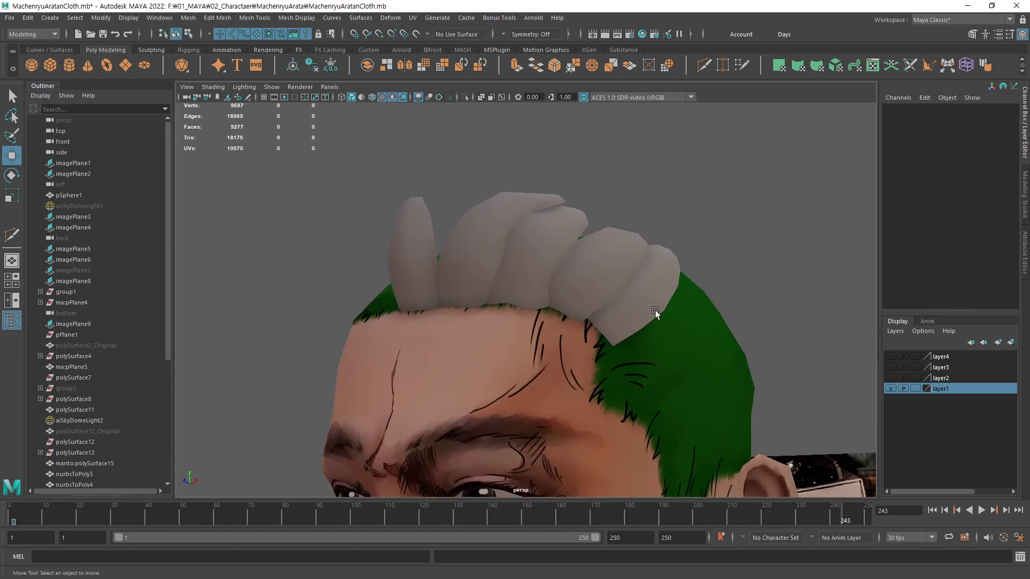
{"action": "left_click_drag", "start_coordinate": [655, 311], "coordinate": [686, 305], "text": "alt"}
{"action": "left_click", "coordinate": [513, 274]}
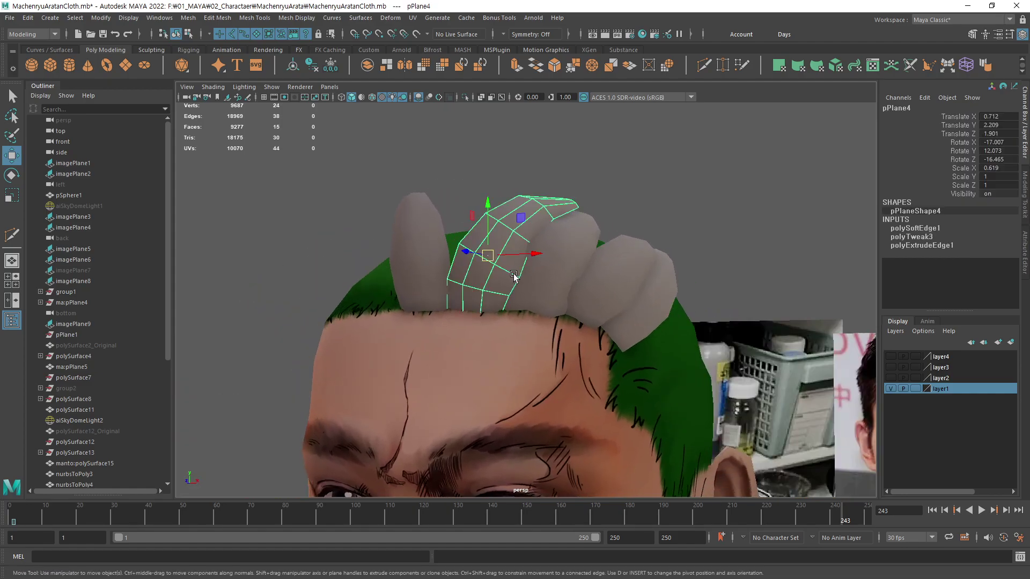
{"action": "key", "text": "q"}
{"action": "left_click", "coordinate": [552, 287]}
{"action": "left_click", "coordinate": [598, 295]}
{"action": "left_click", "coordinate": [633, 321]}
{"action": "middle_click_drag", "start_coordinate": [705, 314], "coordinate": [712, 305], "text": "alt"}
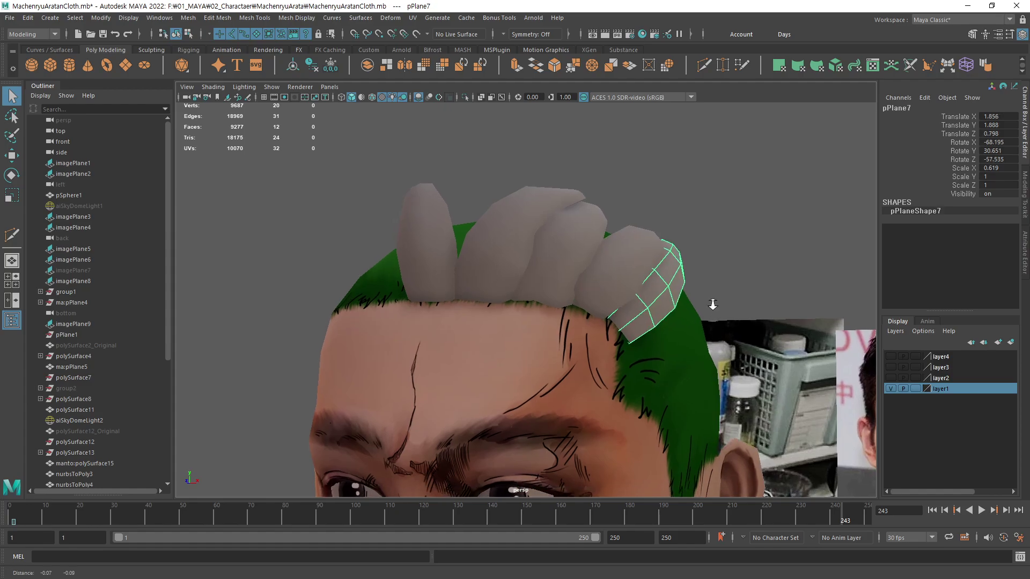
{"action": "right_click_drag", "start_coordinate": [712, 304], "coordinate": [685, 299], "text": "alt"}
{"action": "left_click_drag", "start_coordinate": [685, 300], "coordinate": [633, 343], "text": "alt"}
{"action": "left_click_drag", "start_coordinate": [499, 315], "coordinate": [549, 340], "text": "alt"}
{"action": "right_click_drag", "start_coordinate": [549, 340], "coordinate": [584, 341], "text": "alt"}
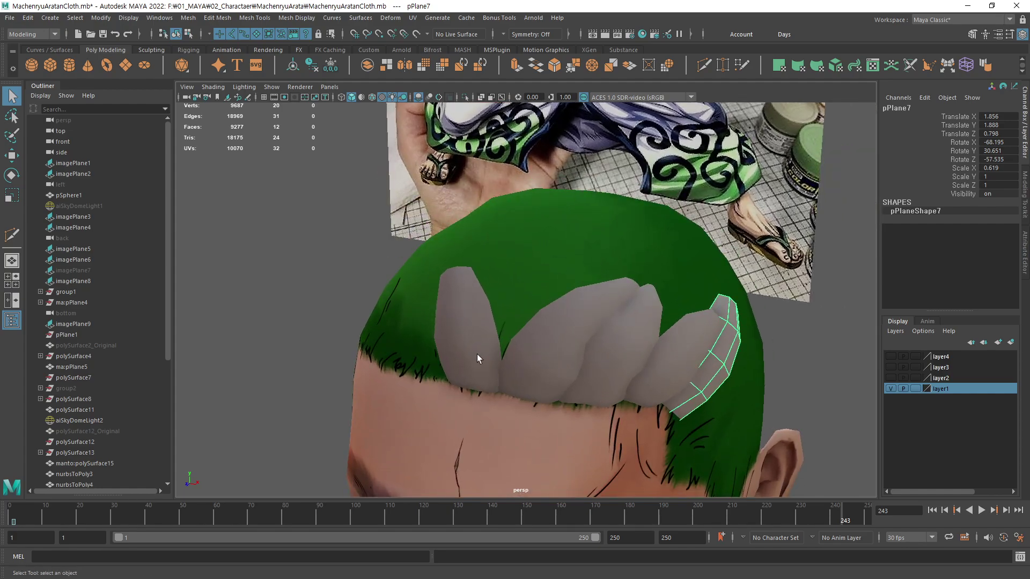
Duplicate the centre front strand and move the copy toward the gap beside the neighbouring strand
{"action": "left_click_drag", "start_coordinate": [553, 371], "coordinate": [714, 433], "text": "alt"}
{"action": "key", "text": "w"}
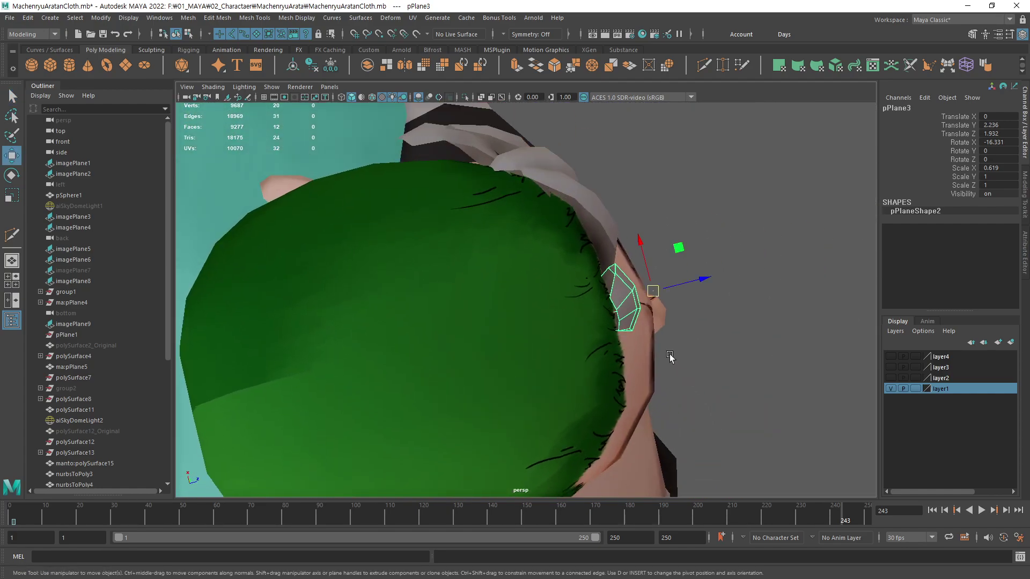
{"action": "middle_click_drag", "start_coordinate": [643, 327], "coordinate": [573, 378], "text": "alt"}
{"action": "left_click_drag", "start_coordinate": [592, 375], "coordinate": [524, 409], "text": "alt"}
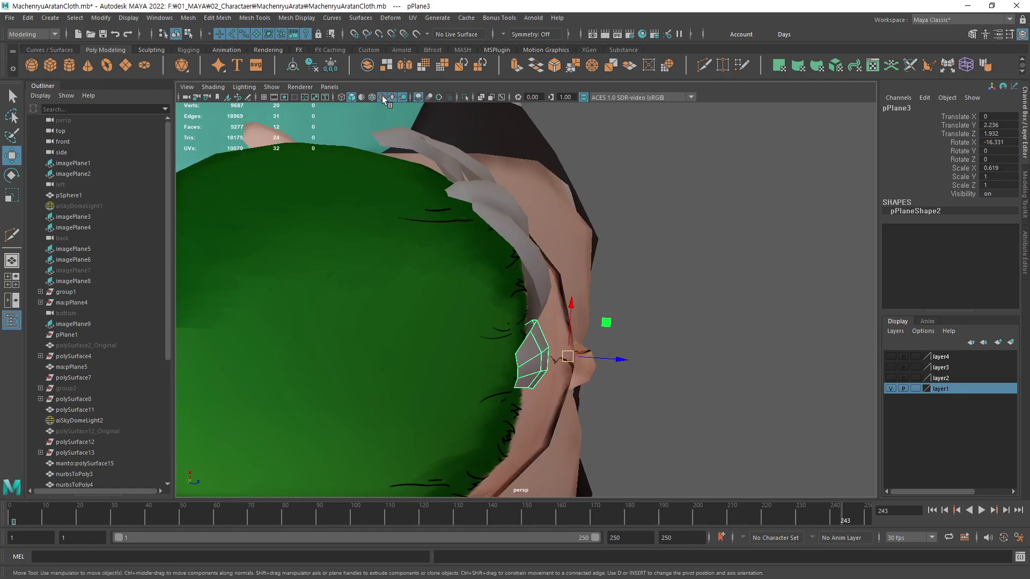
{"action": "left_click", "coordinate": [369, 71]}
{"action": "left_click_drag", "start_coordinate": [585, 342], "coordinate": [484, 281], "text": "alt"}
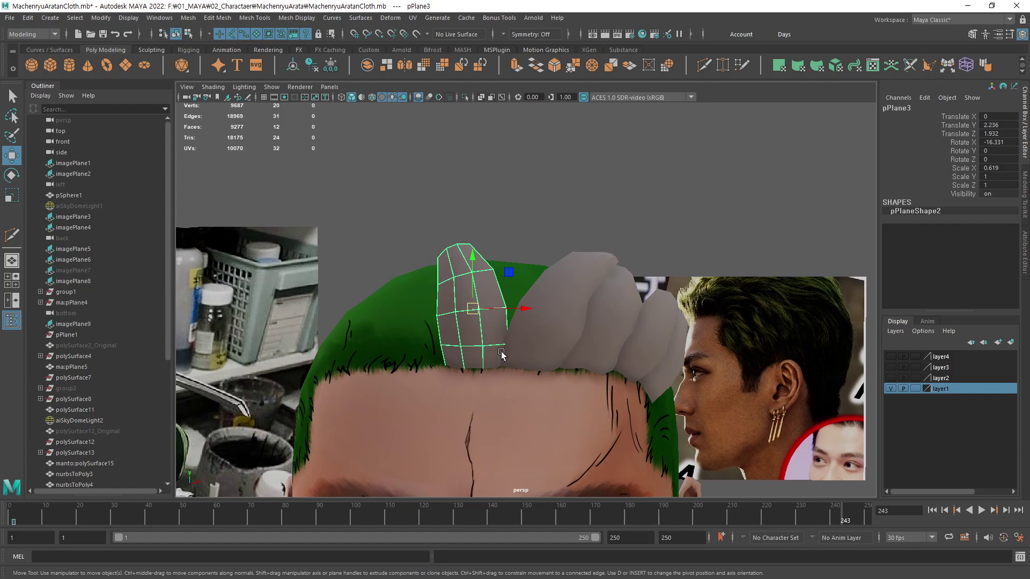
{"action": "left_click_drag", "start_coordinate": [523, 355], "coordinate": [559, 334], "text": "alt"}
{"action": "key", "text": "ctrl+d"}
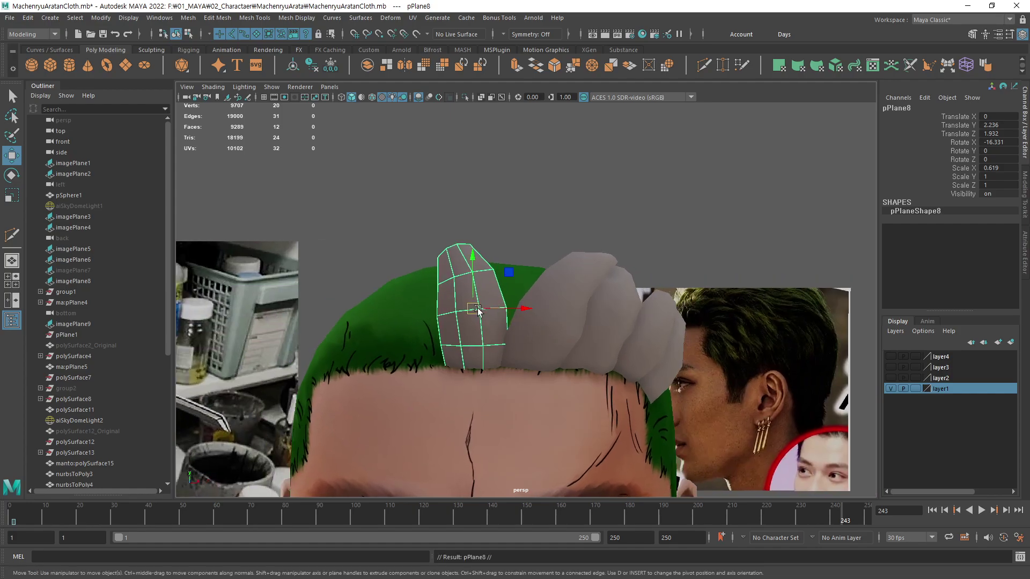
{"action": "left_click_drag", "start_coordinate": [474, 309], "coordinate": [639, 329]}
Tilt the duplicated strand backward to about -32 degrees in X and set it behind the front row
{"action": "key", "text": "e"}
{"action": "mouse_move", "coordinate": [639, 328]}
{"action": "middle_mouse_down"}
{"action": "mouse_move", "coordinate": [632, 298]}
{"action": "mouse_move", "coordinate": [620, 313]}
{"action": "mouse_move", "coordinate": [638, 312]}
{"action": "middle_mouse_up"}
{"action": "key", "text": "w"}
{"action": "key", "text": "e"}
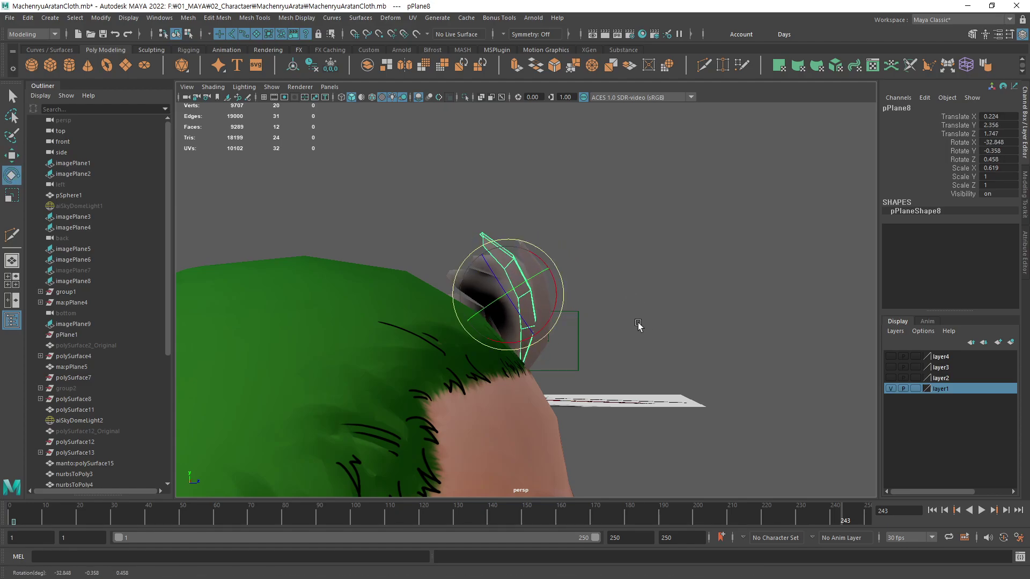
{"action": "left_click_drag", "start_coordinate": [638, 326], "coordinate": [690, 415], "text": "alt"}
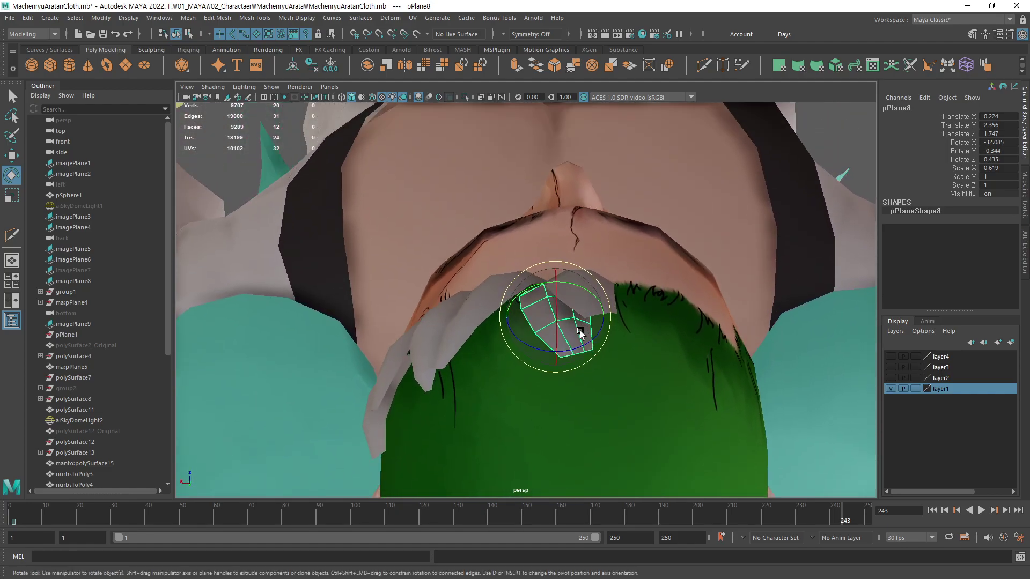
Shift the duplicated strand's lower and middle edge loops toward the character's left to bend it sideways
{"action": "key", "text": "F10"}
{"action": "key", "text": "q"}
{"action": "left_click", "coordinate": [539, 305]}
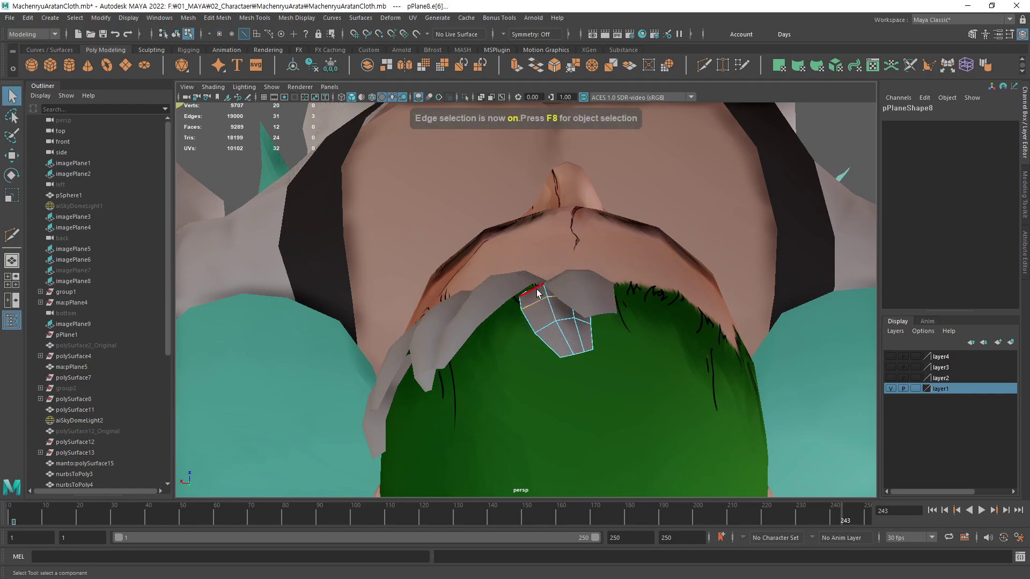
{"action": "left_click", "coordinate": [536, 292]}
{"action": "key", "text": "w"}
{"action": "left_click_drag", "start_coordinate": [525, 295], "coordinate": [505, 331]}
{"action": "double_click", "coordinate": [538, 304]}
{"action": "key", "text": "w"}
{"action": "double_click", "coordinate": [548, 329]}
{"action": "key", "text": "w"}
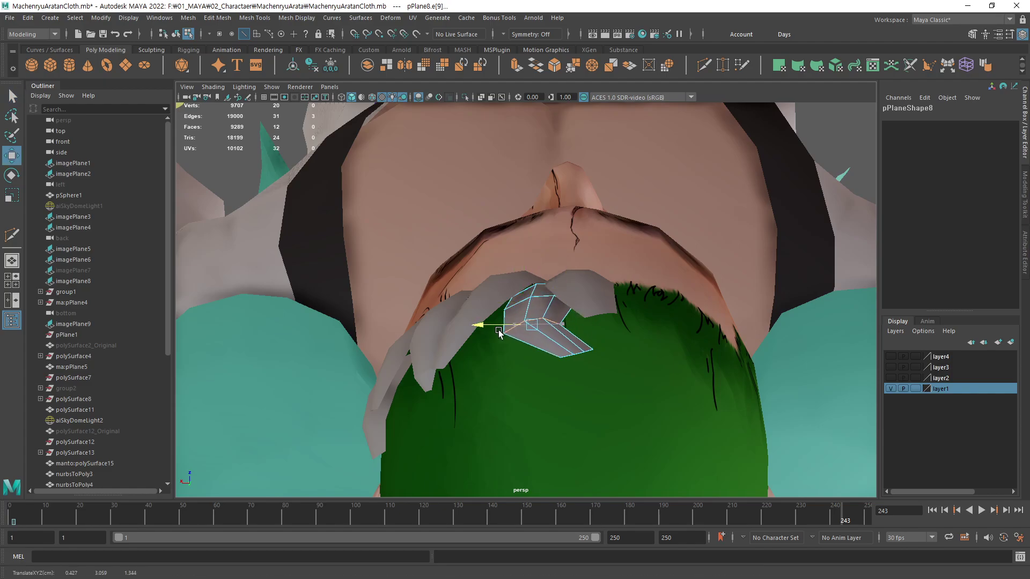
Move the duplicated strand's tip vertices toward the character's left to complete its sideways bend
{"action": "key", "text": "F9"}
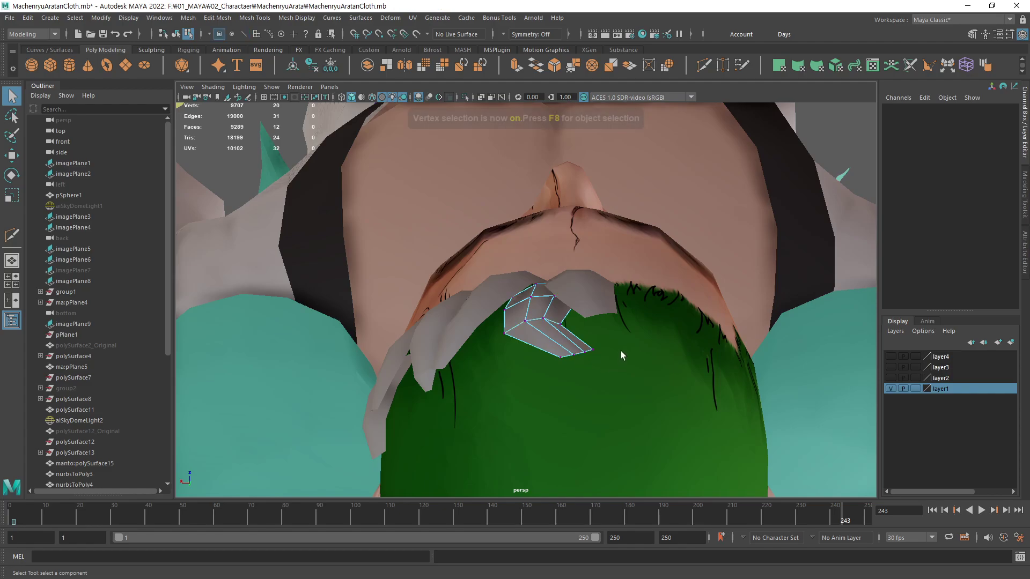
{"action": "left_click_drag", "start_coordinate": [549, 370], "coordinate": [504, 361]}
{"action": "key", "text": "w"}
{"action": "left_click_drag", "start_coordinate": [556, 402], "coordinate": [648, 281], "text": "alt"}
{"action": "right_click_drag", "start_coordinate": [648, 280], "coordinate": [577, 327], "text": "alt"}
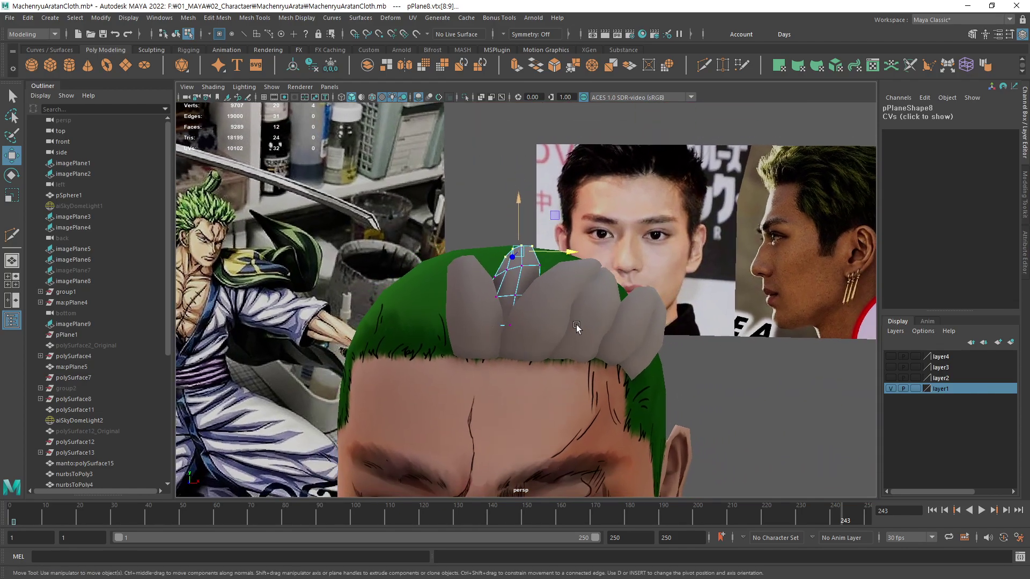
{"action": "left_click_drag", "start_coordinate": [576, 326], "coordinate": [606, 315], "text": "alt"}
{"action": "key", "text": "F8"}
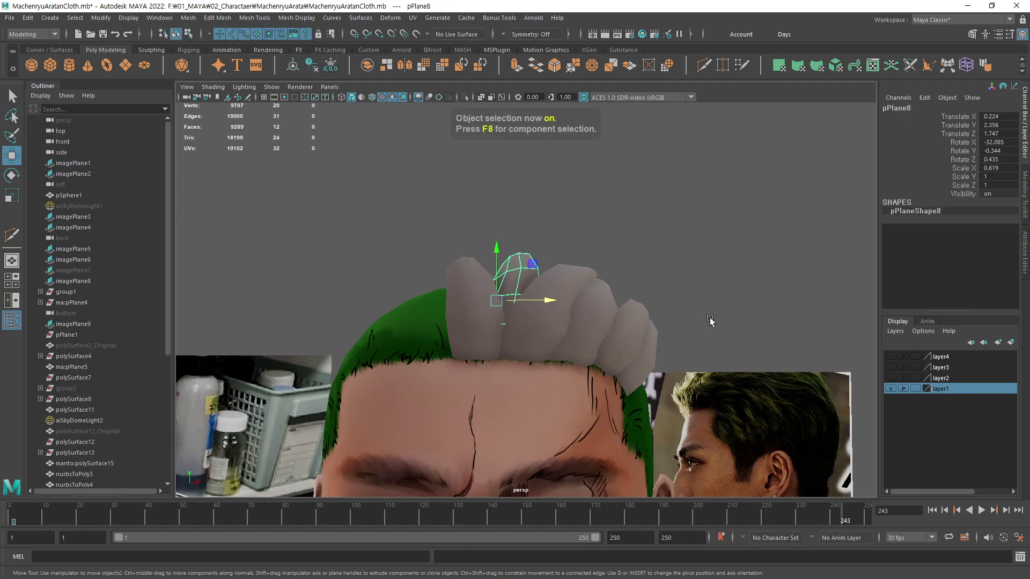
Examine the hairline strands and the new strand behind them against the whole head from several angles
{"action": "left_click_drag", "start_coordinate": [710, 320], "coordinate": [711, 323], "text": "alt"}
{"action": "right_click_drag", "start_coordinate": [634, 372], "coordinate": [475, 373], "text": "alt"}
{"action": "middle_click_drag", "start_coordinate": [475, 373], "coordinate": [520, 321], "text": "alt"}
{"action": "left_click_drag", "start_coordinate": [519, 322], "coordinate": [473, 337], "text": "alt"}
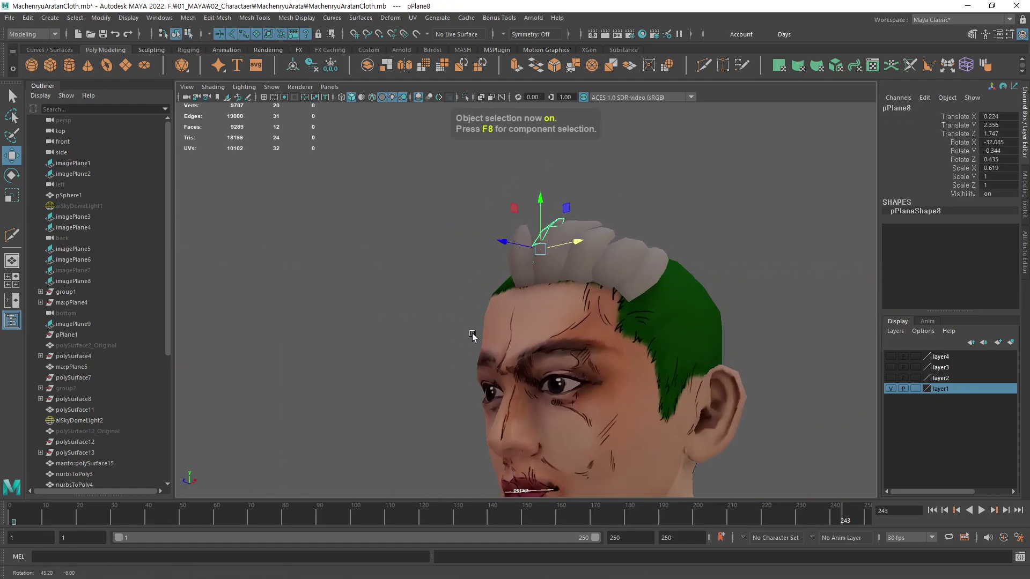
{"action": "left_click", "coordinate": [713, 192]}
{"action": "middle_click_drag", "start_coordinate": [555, 289], "coordinate": [510, 333], "text": "alt"}
{"action": "right_click_drag", "start_coordinate": [511, 333], "coordinate": [627, 334], "text": "alt"}
{"action": "left_click_drag", "start_coordinate": [627, 335], "coordinate": [607, 342], "text": "alt"}
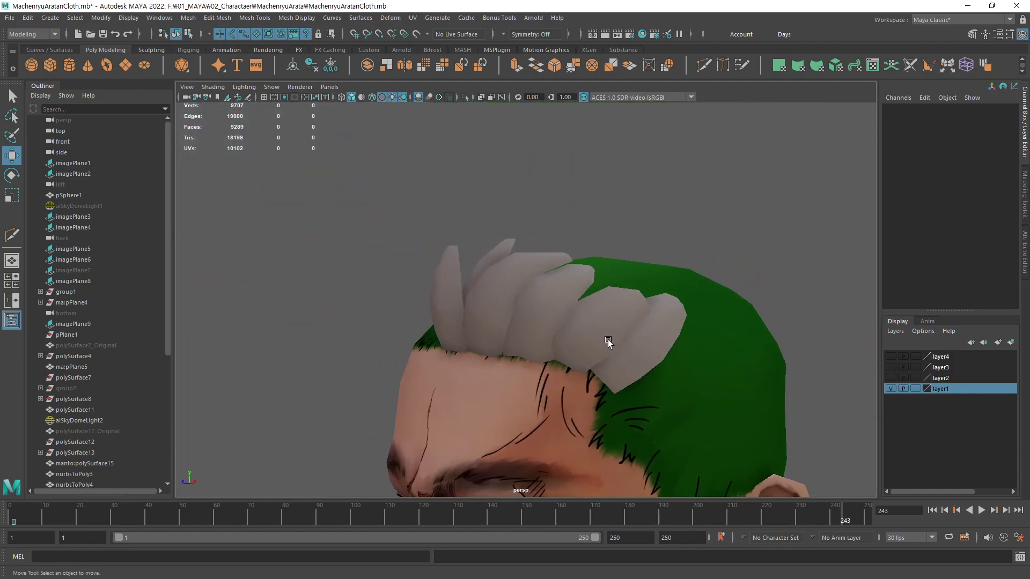
{"action": "left_click", "coordinate": [607, 342]}
{"action": "middle_click_drag", "start_coordinate": [713, 310], "coordinate": [724, 237], "text": "alt"}
{"action": "right_click_drag", "start_coordinate": [724, 237], "coordinate": [596, 250], "text": "alt"}
{"action": "left_click", "coordinate": [762, 236]}
{"action": "middle_click_drag", "start_coordinate": [642, 345], "coordinate": [555, 305], "text": "alt"}
{"action": "right_click_drag", "start_coordinate": [555, 305], "coordinate": [662, 316], "text": "alt"}
{"action": "left_click_drag", "start_coordinate": [581, 329], "coordinate": [542, 313], "text": "alt"}
{"action": "middle_click_drag", "start_coordinate": [542, 314], "coordinate": [572, 384], "text": "alt"}
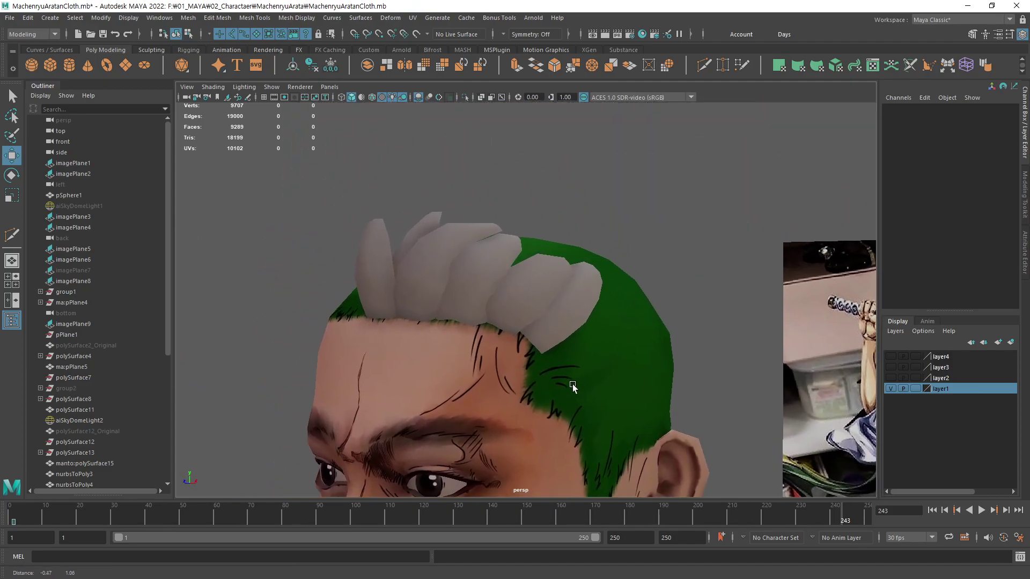
{"action": "right_click_drag", "start_coordinate": [571, 383], "coordinate": [636, 363], "text": "alt"}
{"action": "middle_click_drag", "start_coordinate": [636, 363], "coordinate": [692, 374], "text": "alt"}
{"action": "right_click_drag", "start_coordinate": [692, 374], "coordinate": [528, 344], "text": "alt"}
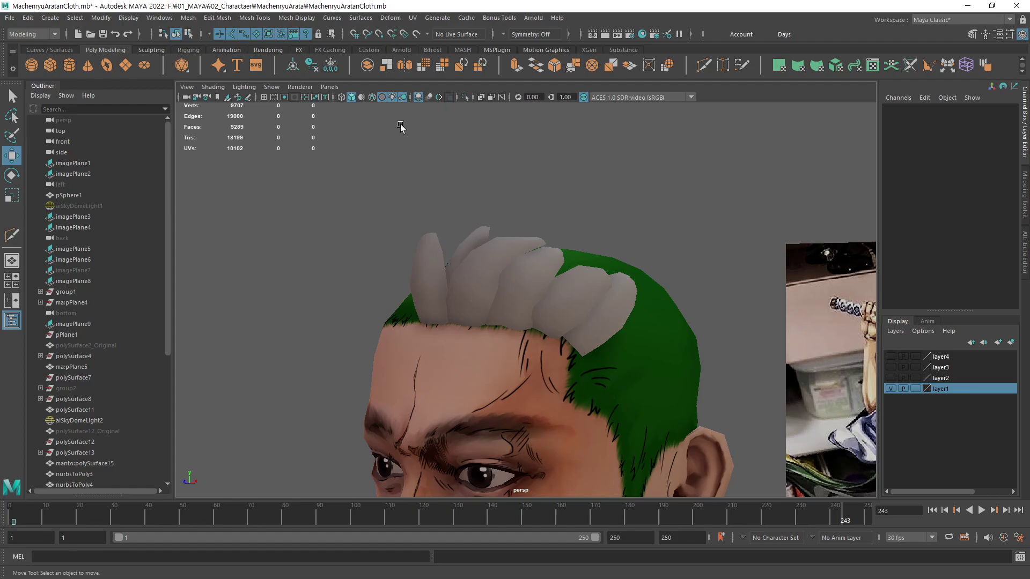
{"action": "left_click", "coordinate": [374, 102]}
{"action": "mouse_move", "coordinate": [584, 299]}
{"action": "left_mouse_down", "text": "alt"}
{"action": "mouse_move", "coordinate": [586, 280]}
{"action": "mouse_move", "coordinate": [590, 303]}
{"action": "left_mouse_up", "text": "alt"}
{"action": "mouse_move", "coordinate": [591, 304]}
{"action": "right_mouse_down", "text": "alt"}
{"action": "mouse_move", "coordinate": [582, 327]}
{"action": "mouse_move", "coordinate": [628, 327]}
{"action": "right_mouse_up", "text": "alt"}
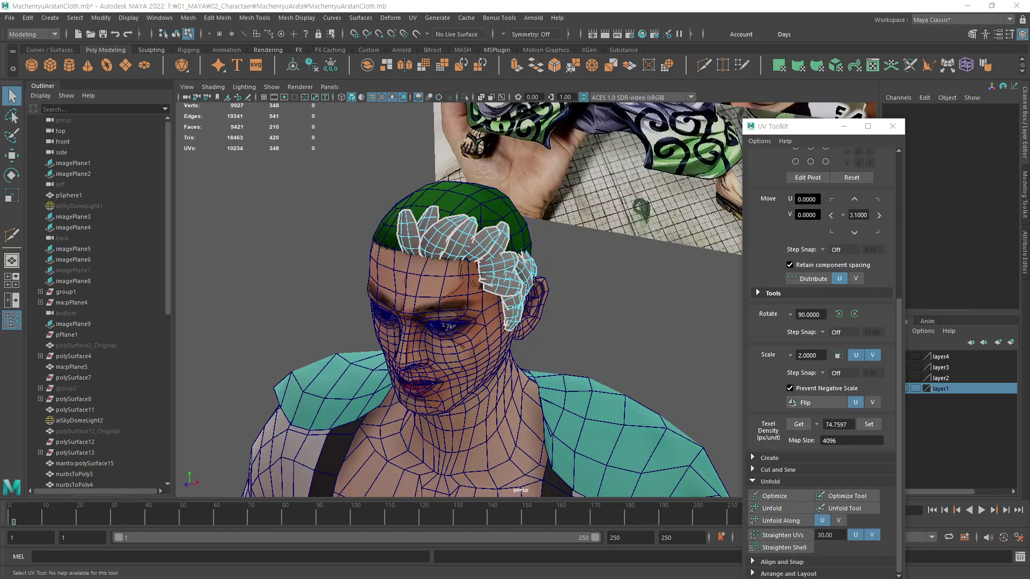
Display the UV layout of all hair strands in the UV Editor and switch to selecting UV shells
{"action": "left_click_drag", "start_coordinate": [560, 247], "coordinate": [651, 289], "text": "alt"}
{"action": "key", "text": "F8"}
{"action": "middle_click_drag", "start_coordinate": [642, 324], "coordinate": [605, 347], "text": "alt"}
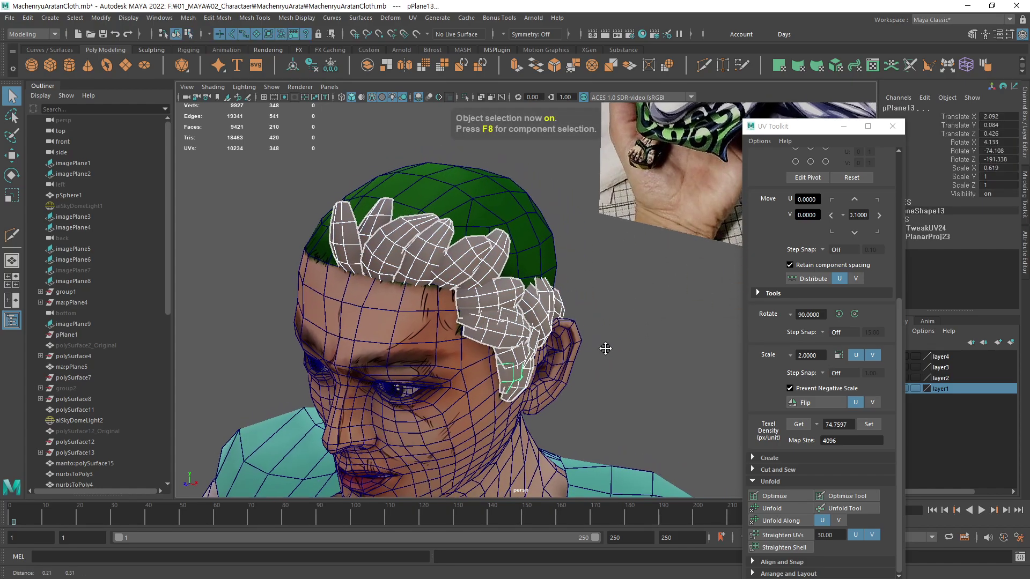
{"action": "right_click_drag", "start_coordinate": [604, 347], "coordinate": [693, 372], "text": "alt"}
{"action": "middle_click_drag", "start_coordinate": [579, 351], "coordinate": [617, 352], "text": "alt"}
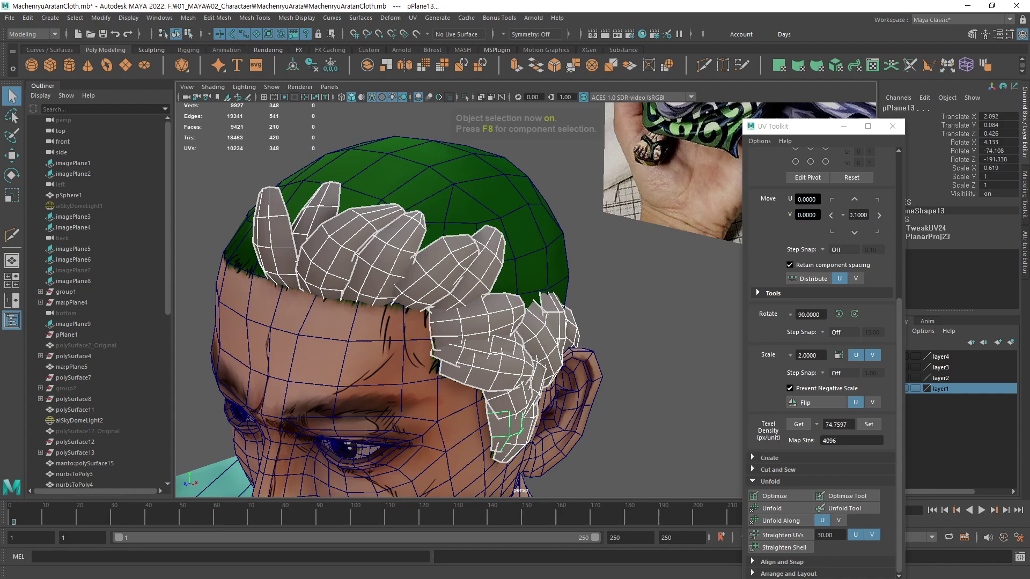
{"action": "left_click_drag", "start_coordinate": [651, 235], "coordinate": [558, 92]}
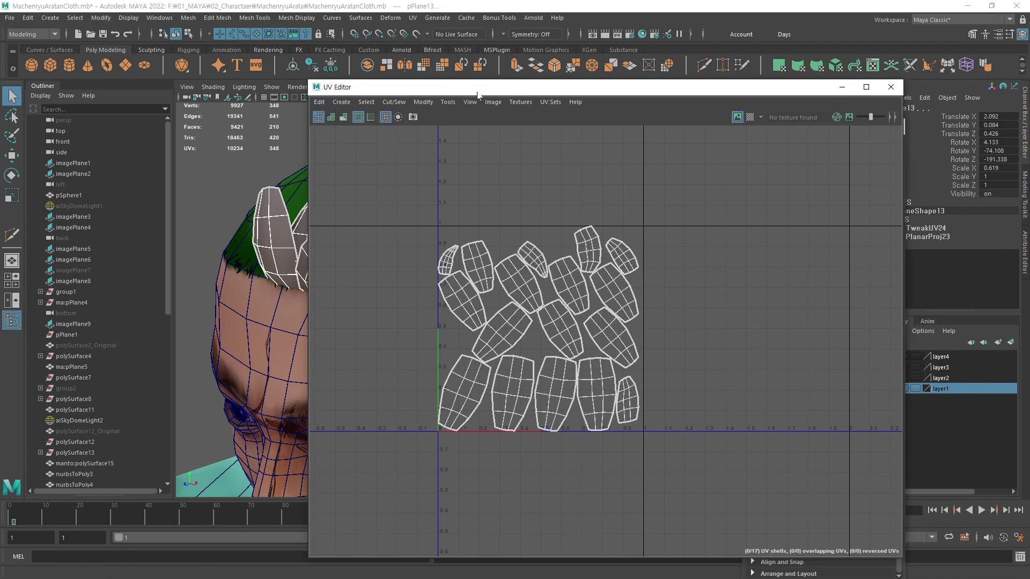
{"action": "left_click_drag", "start_coordinate": [477, 93], "coordinate": [576, 75]}
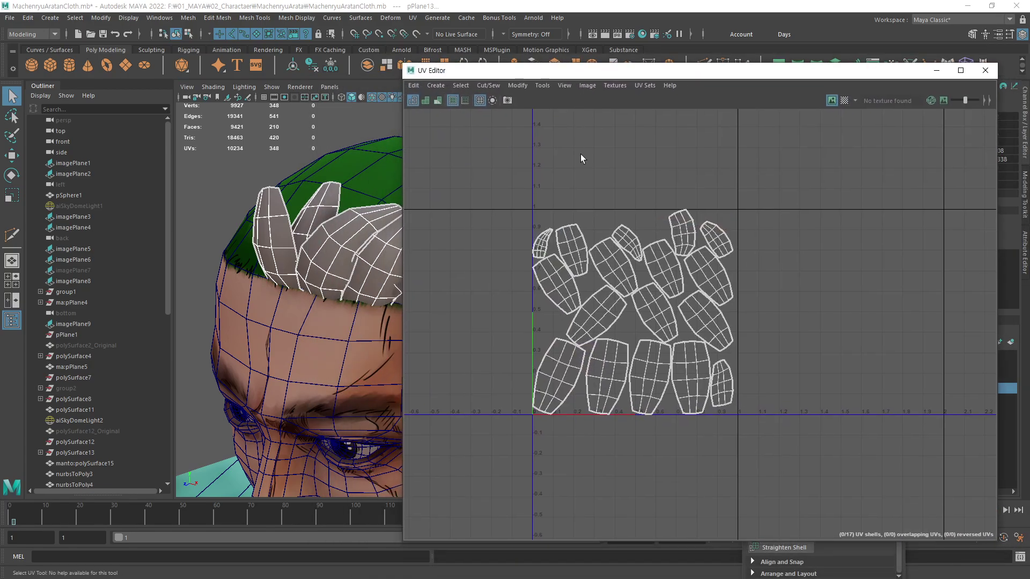
{"action": "scroll", "coordinate": [632, 370], "scroll_direction": "up", "scroll_amount": 5}
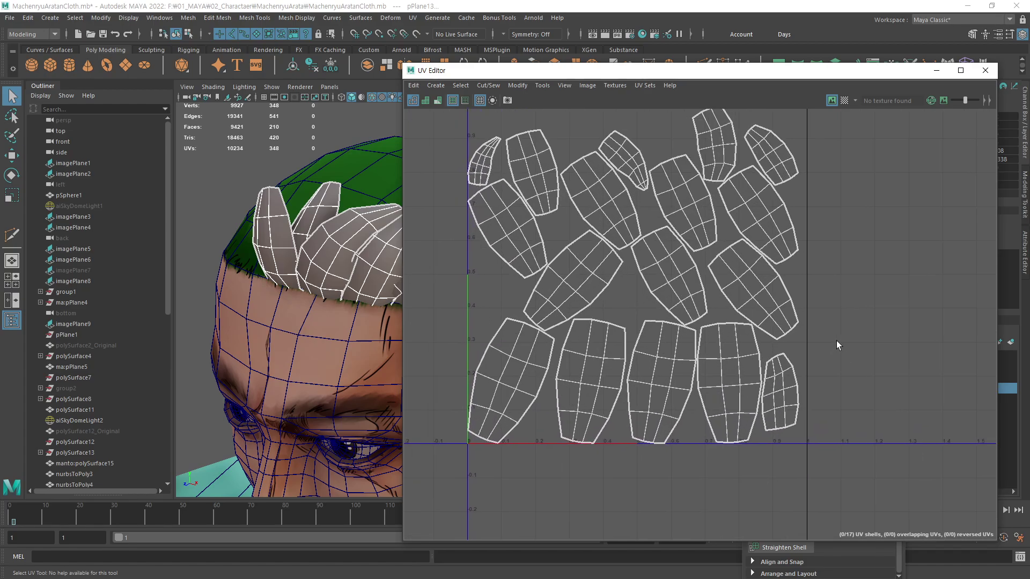
{"action": "right_click_drag", "start_coordinate": [849, 311], "coordinate": [816, 292]}
Stack the second UV shell of the bottom row onto the first shell and rotate it to match
{"action": "left_click", "coordinate": [590, 375]}
{"action": "left_click", "coordinate": [592, 378]}
{"action": "middle_click_drag", "start_coordinate": [735, 395], "coordinate": [653, 410]}
{"action": "key", "text": "e"}
{"action": "middle_click_drag", "start_coordinate": [742, 413], "coordinate": [739, 397]}
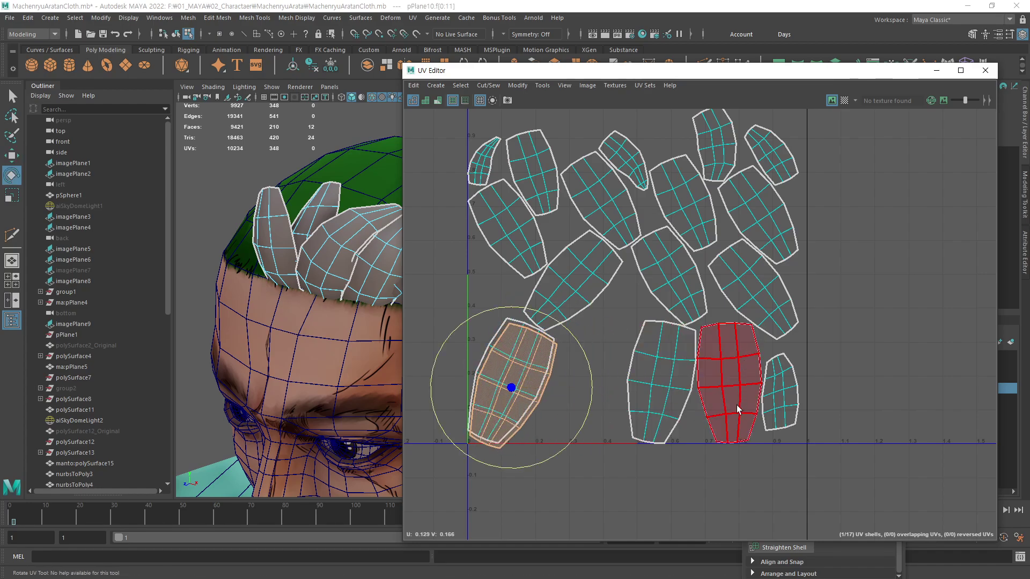
{"action": "key", "text": "w"}
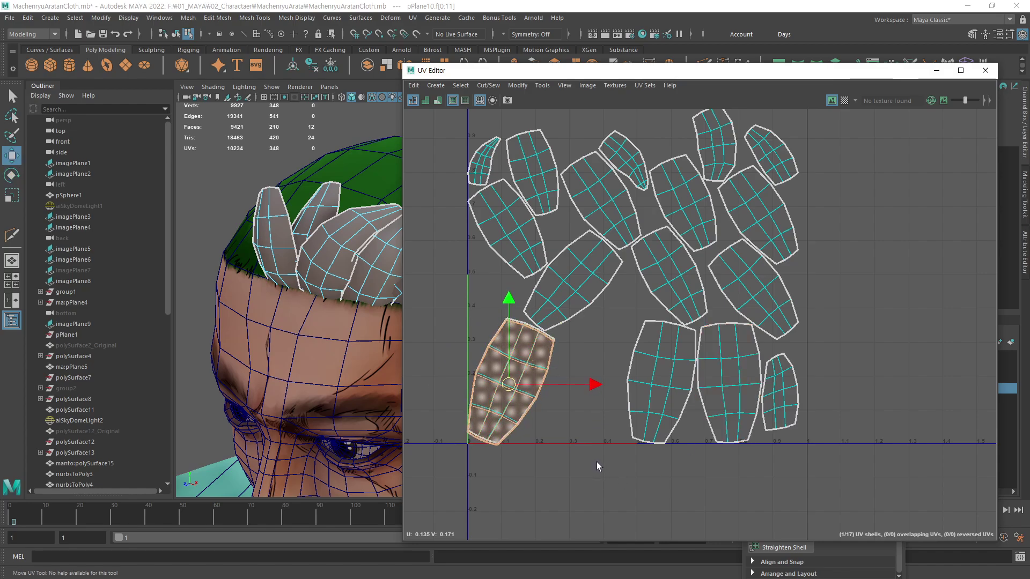
Rotate the slanted shells stacked at the UV origin upright and keep them just inside the tile's lower-left corner
{"action": "middle_click_drag", "start_coordinate": [596, 462], "coordinate": [597, 460]}
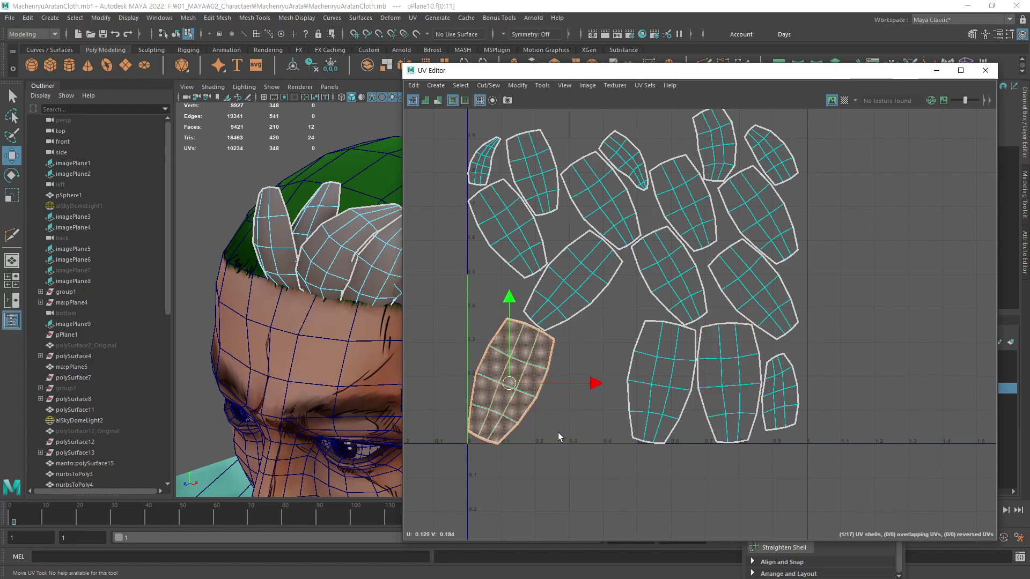
{"action": "left_click_drag", "start_coordinate": [498, 373], "coordinate": [496, 371]}
{"action": "key", "text": "e"}
{"action": "middle_click_drag", "start_coordinate": [598, 473], "coordinate": [648, 443]}
{"action": "key", "text": "w"}
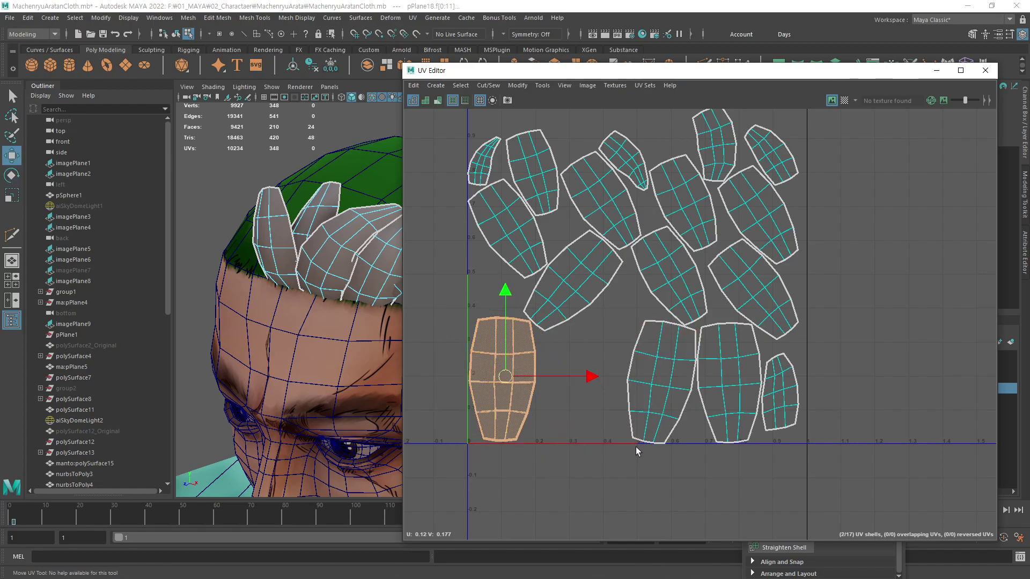
Separate the two overlapping shells at the UV origin by moving one into the gap beside the other
{"action": "left_click", "coordinate": [664, 407]}
{"action": "left_click", "coordinate": [520, 424]}
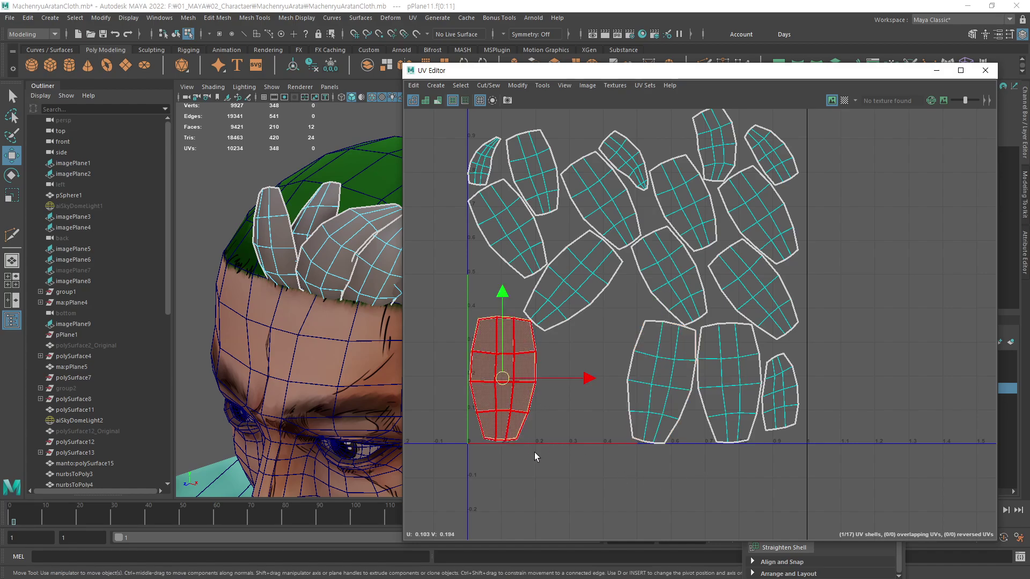
{"action": "middle_click_drag", "start_coordinate": [534, 452], "coordinate": [632, 478]}
{"action": "left_click", "coordinate": [631, 478]}
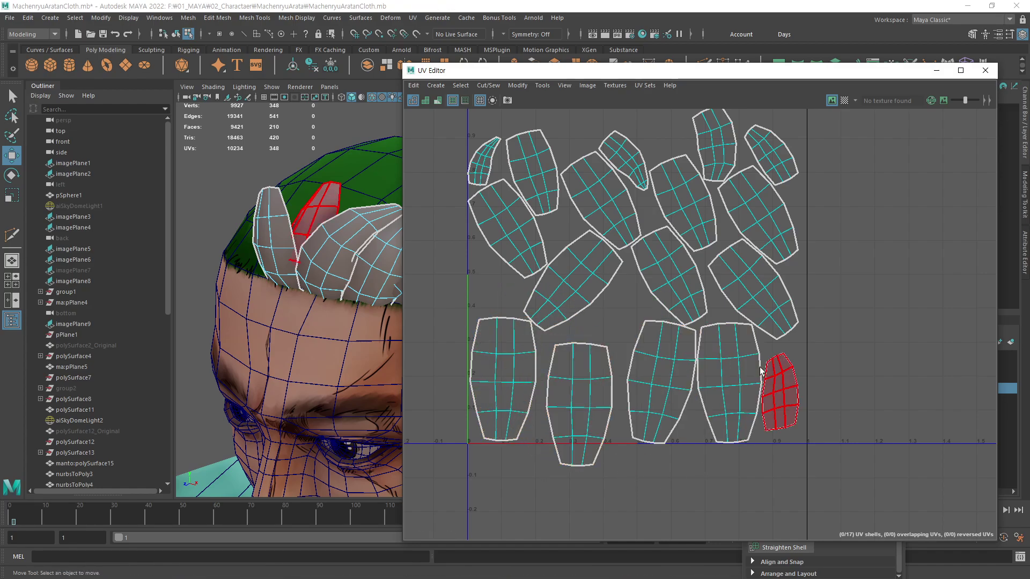
Try Straighten Shell on the shell at the UV origin, using its horizontal middle edge loop
{"action": "key", "text": "F10"}
{"action": "double_click", "coordinate": [518, 370]}
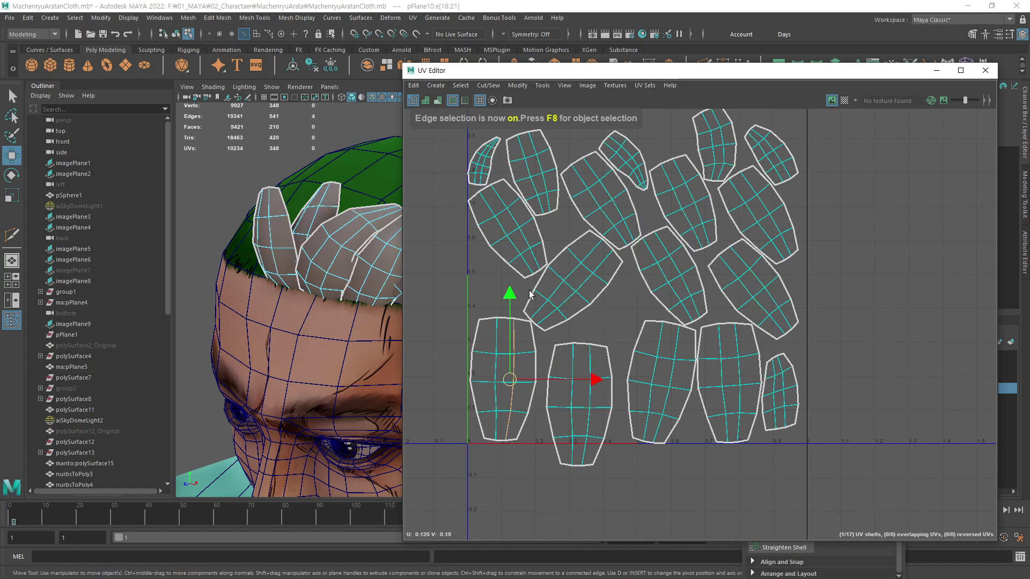
{"action": "left_click_drag", "start_coordinate": [749, 78], "coordinate": [457, 93]}
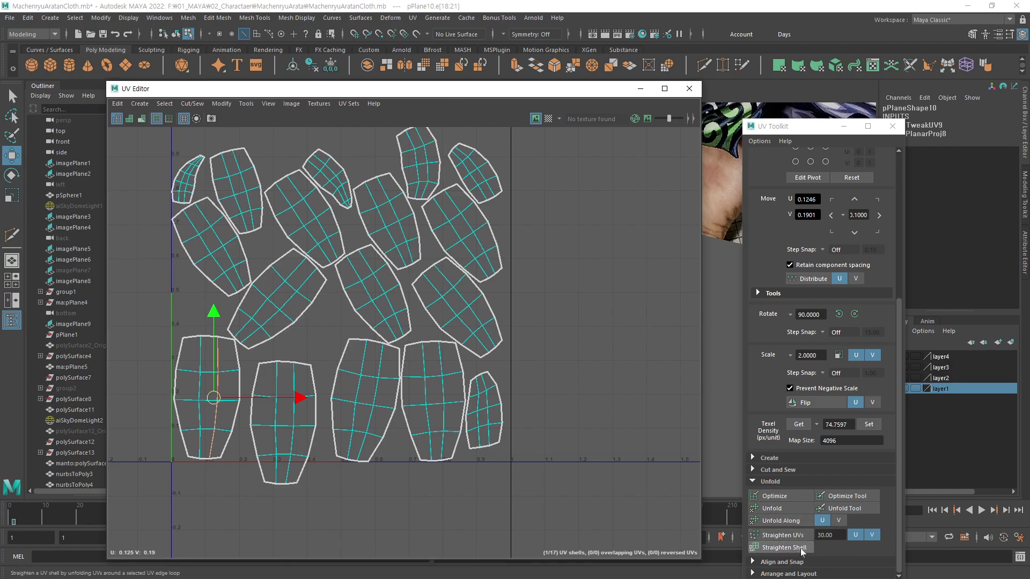
{"action": "key", "text": "q"}
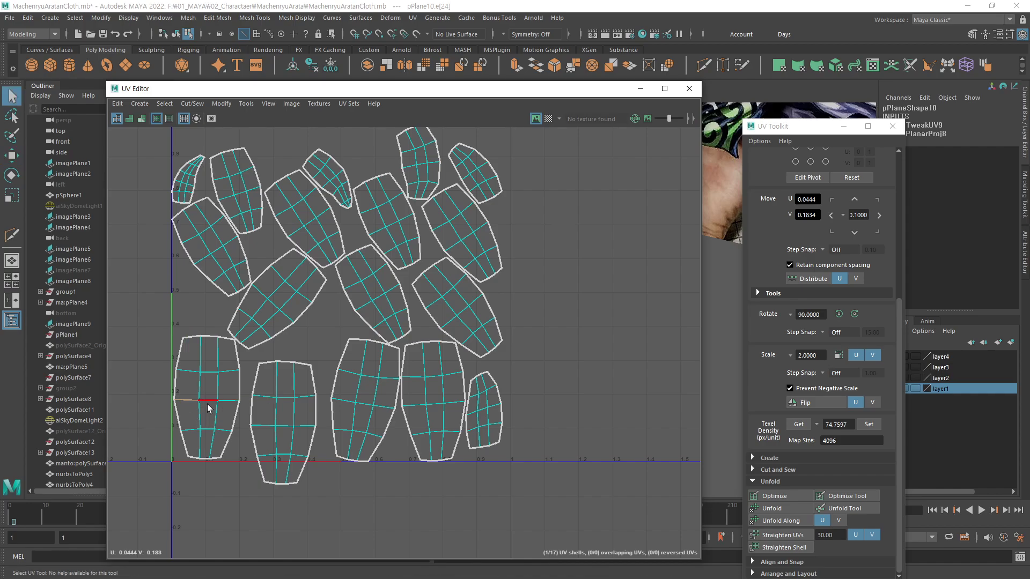
{"action": "left_click", "coordinate": [781, 547]}
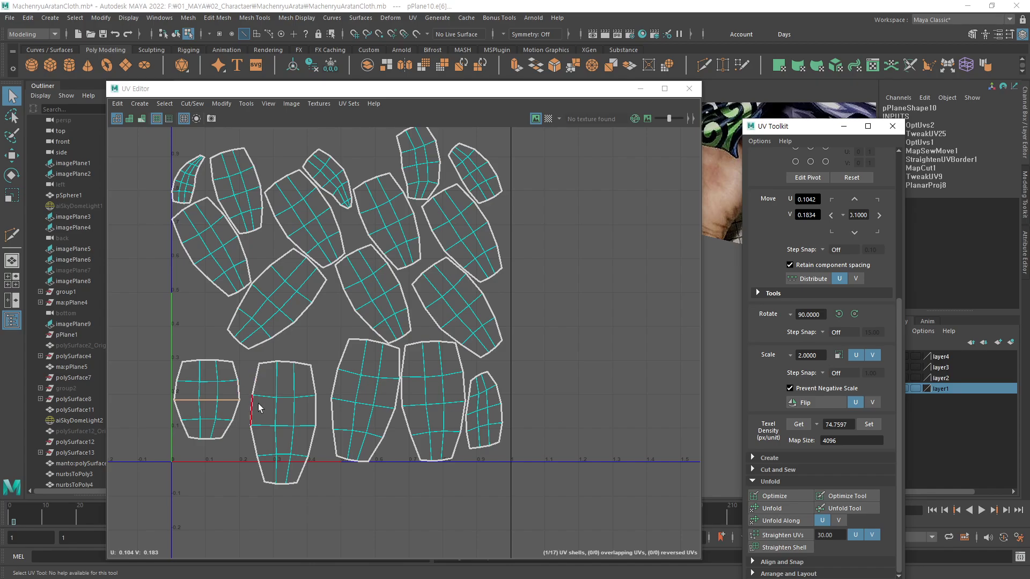
{"action": "left_click", "coordinate": [286, 427]}
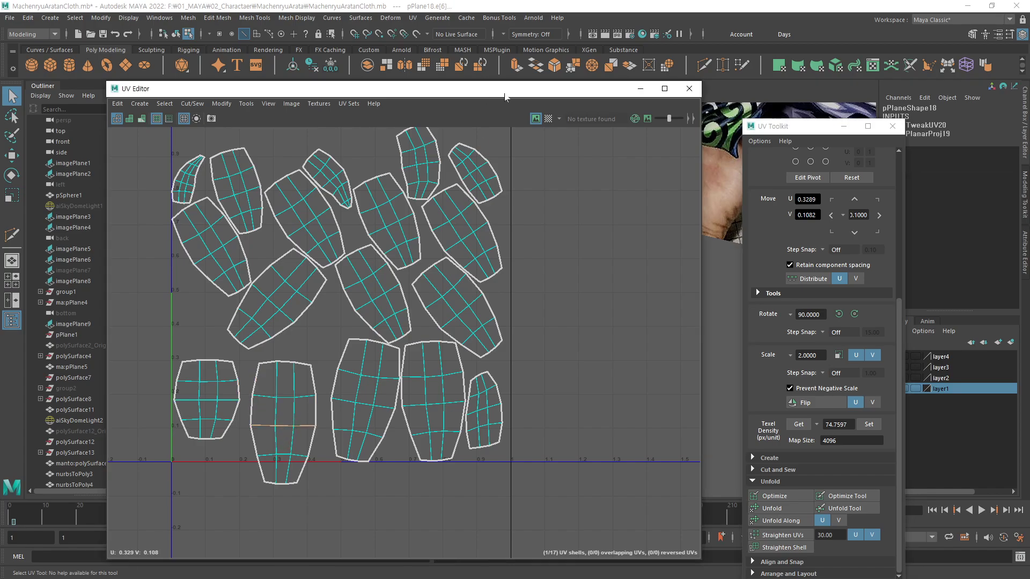
Freeze the transformations of the selected hair planes and delete their construction history in object mode
{"action": "left_click_drag", "start_coordinate": [504, 97], "coordinate": [528, 412]}
{"action": "right_click_drag", "start_coordinate": [558, 264], "coordinate": [419, 265], "text": "alt"}
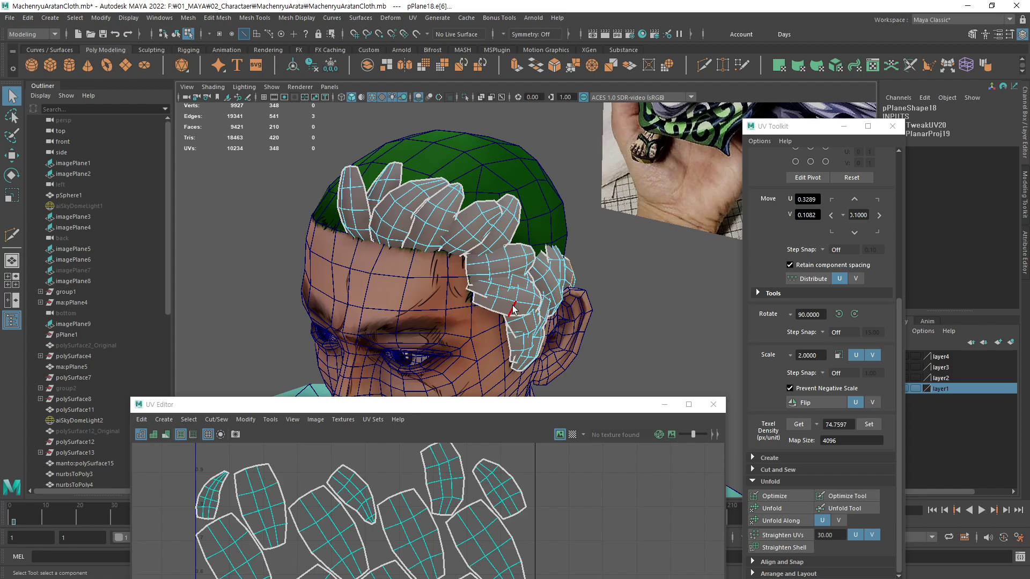
{"action": "key", "text": "F8"}
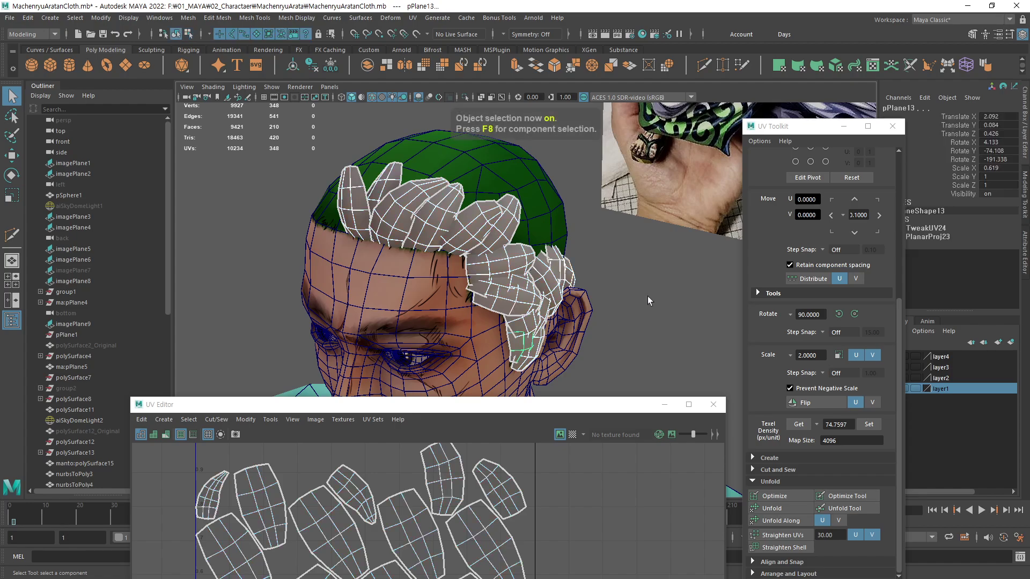
{"action": "left_click", "coordinate": [331, 64]}
{"action": "left_click", "coordinate": [311, 64]}
Straighten the two leftmost bottom-row shells with Straighten Shell along their horizontal middle edge loops
{"action": "left_click_drag", "start_coordinate": [461, 404], "coordinate": [435, 159]}
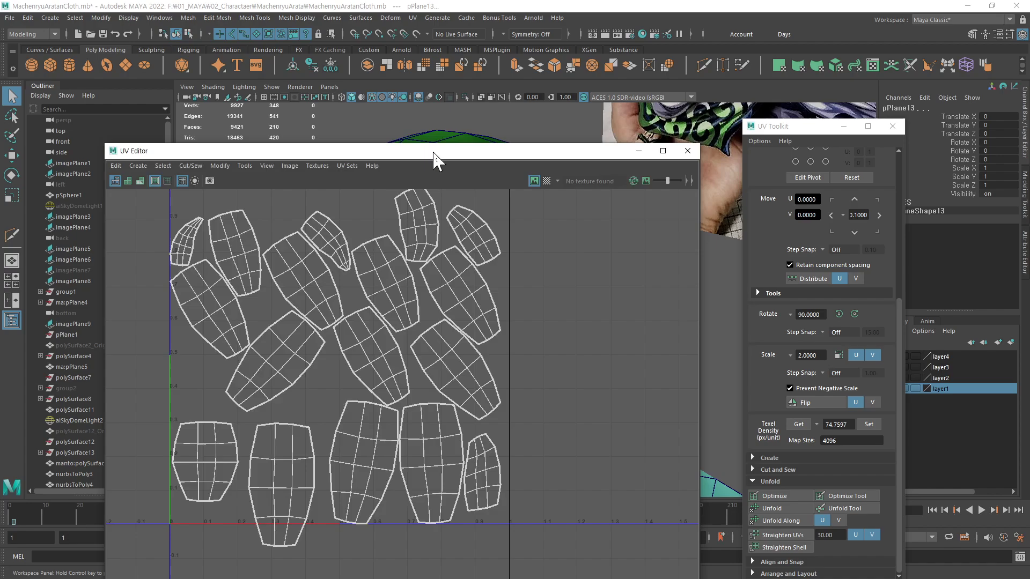
{"action": "right_click_drag", "start_coordinate": [548, 373], "coordinate": [498, 355]}
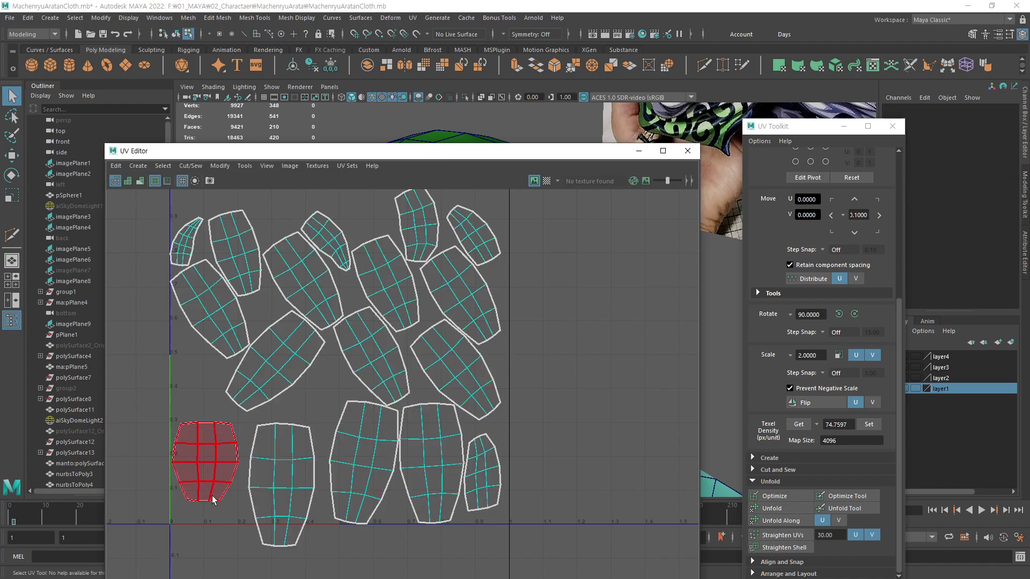
{"action": "key", "text": "F10"}
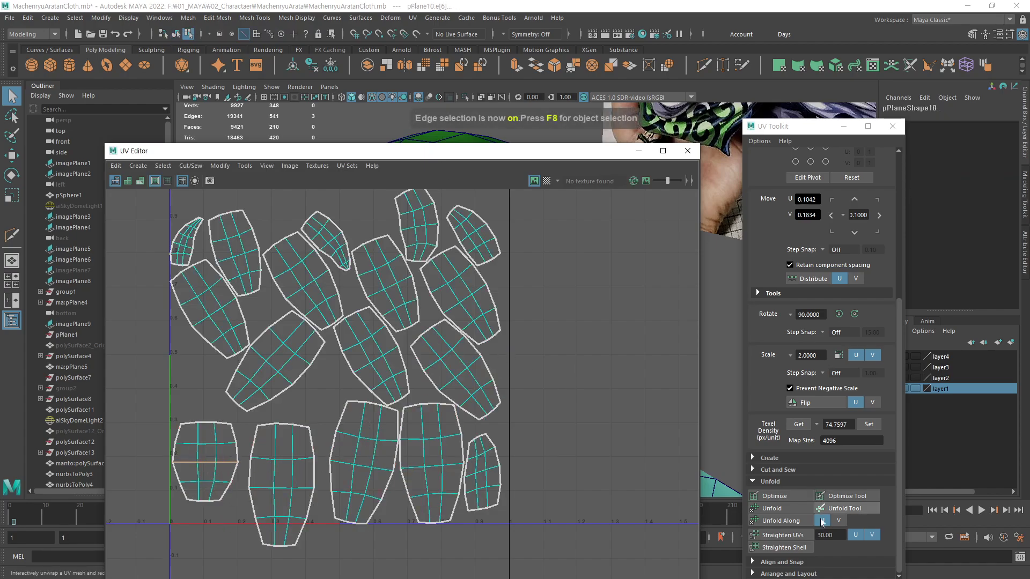
{"action": "left_click", "coordinate": [778, 547]}
{"action": "double_click", "coordinate": [272, 486]}
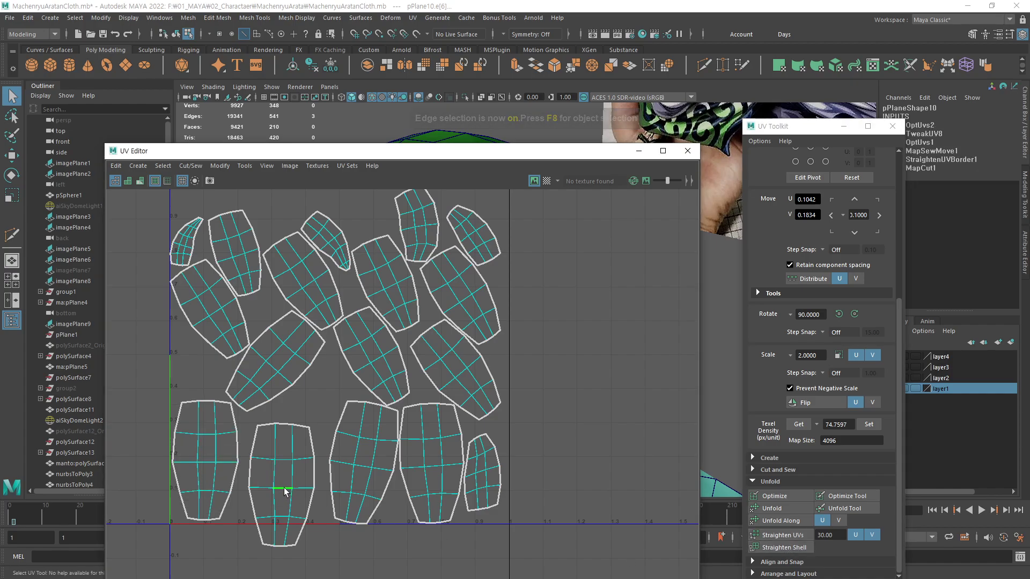
{"action": "key", "text": "g"}
Straighten the remaining three bottom-row shells, including the small one, along their horizontal middle edge loops
{"action": "double_click", "coordinate": [364, 467]}
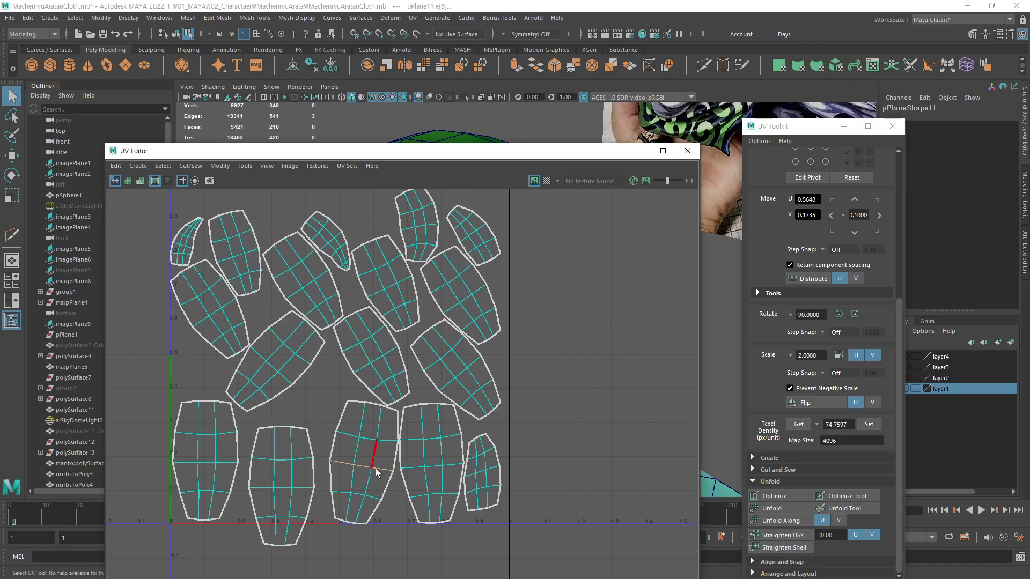
{"action": "key", "text": "g"}
{"action": "double_click", "coordinate": [433, 468]}
{"action": "key", "text": "g"}
{"action": "double_click", "coordinate": [483, 474]}
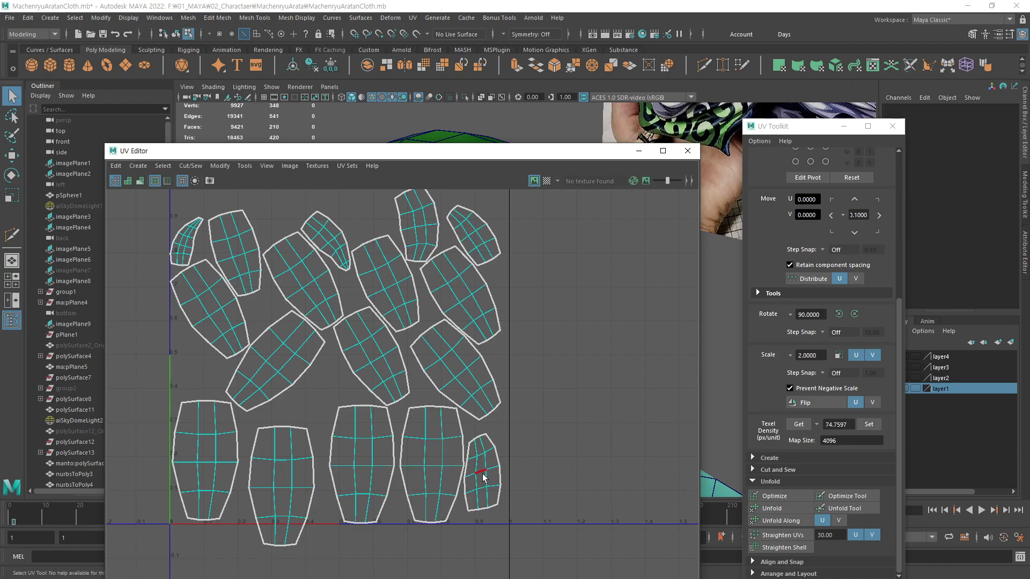
{"action": "key", "text": "g"}
{"action": "double_click", "coordinate": [494, 470]}
{"action": "key", "text": "g"}
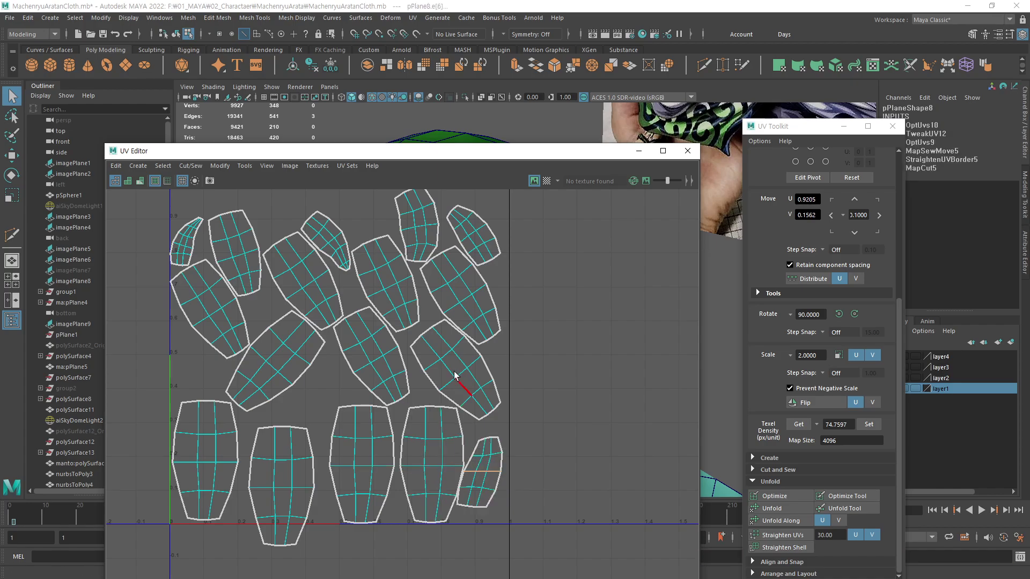
Straighten the three tilted shells directly above the bottom row along their horizontal middle edge loops
{"action": "double_click", "coordinate": [462, 374]}
{"action": "key", "text": "g"}
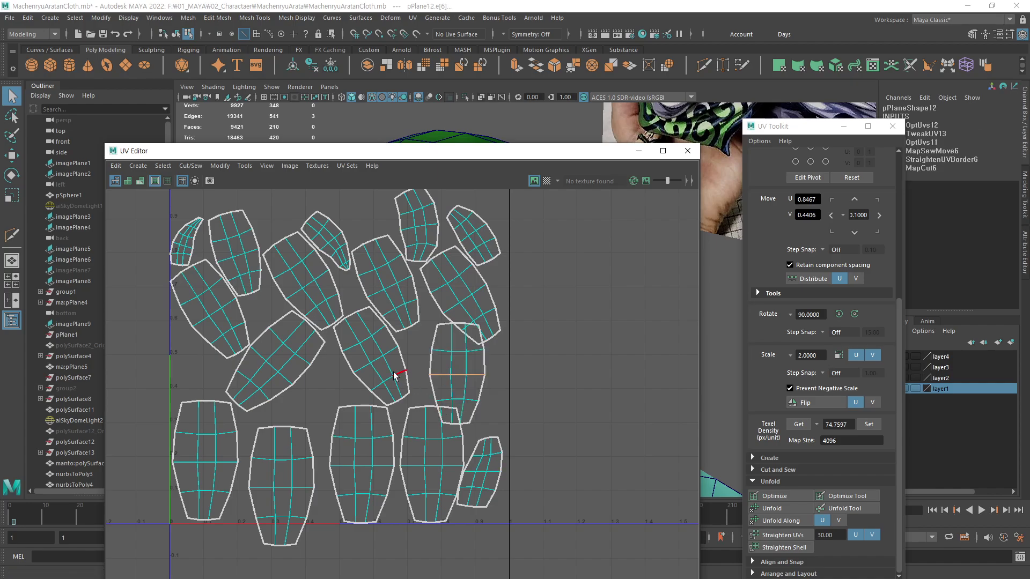
{"action": "double_click", "coordinate": [380, 360]}
{"action": "key", "text": "g"}
{"action": "double_click", "coordinate": [271, 363]}
{"action": "key", "text": "g"}
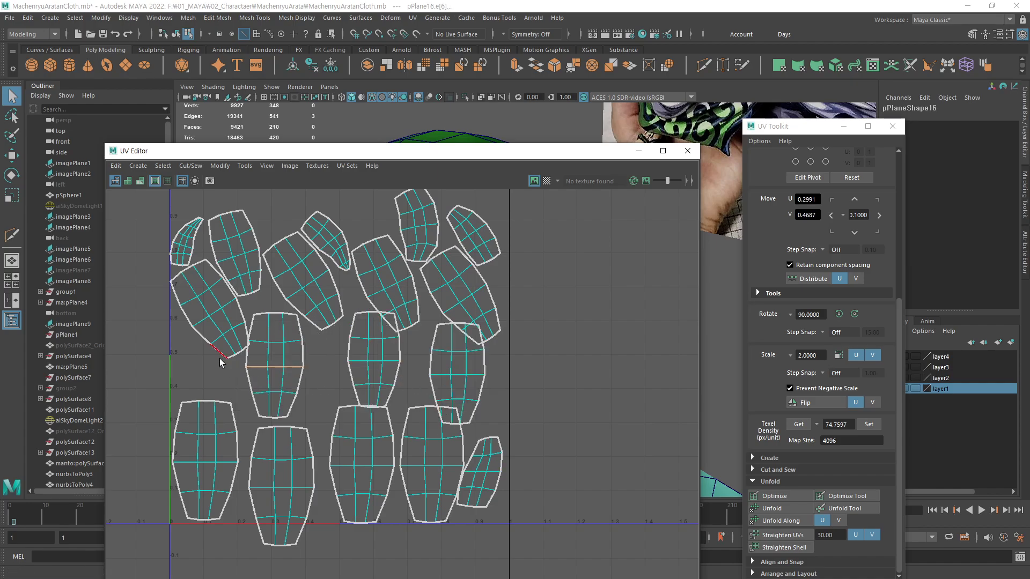
Straighten the five remaining larger shells in the upper half of the tile along their horizontal middle edge loops
{"action": "double_click", "coordinate": [220, 315]}
{"action": "key", "text": "g"}
{"action": "double_click", "coordinate": [242, 256]}
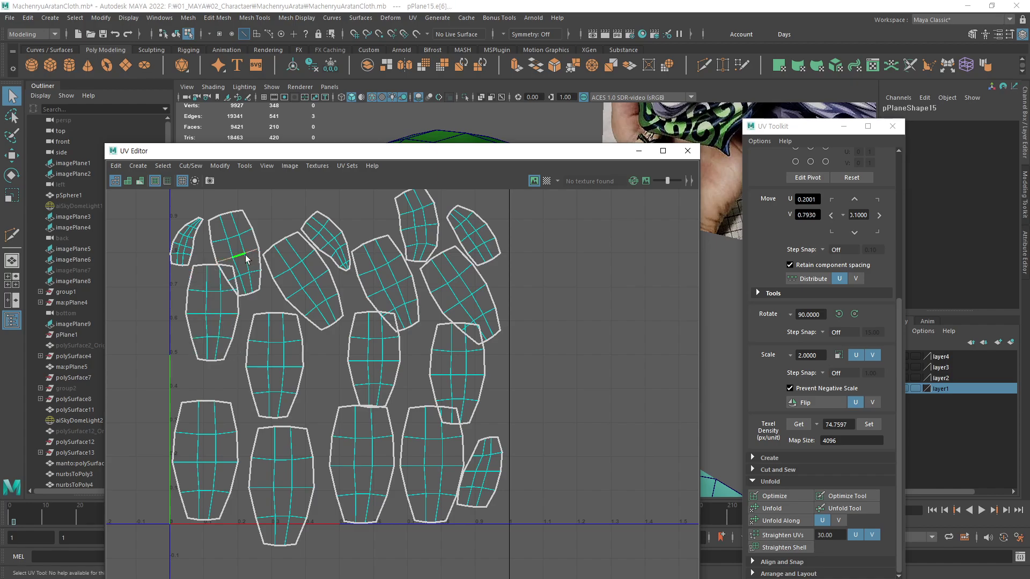
{"action": "key", "text": "g"}
{"action": "double_click", "coordinate": [310, 285]}
{"action": "key", "text": "g"}
{"action": "double_click", "coordinate": [393, 286]}
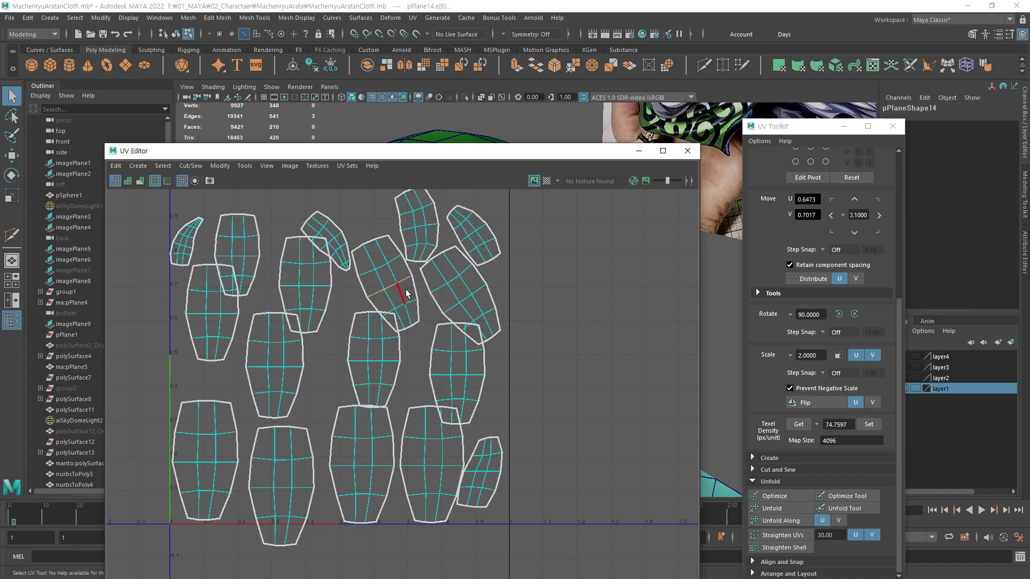
{"action": "key", "text": "g"}
{"action": "double_click", "coordinate": [468, 296]}
{"action": "key", "text": "g"}
Straighten the four small shells along the tile's upper edge using their horizontal middle edge loops
{"action": "double_click", "coordinate": [472, 233]}
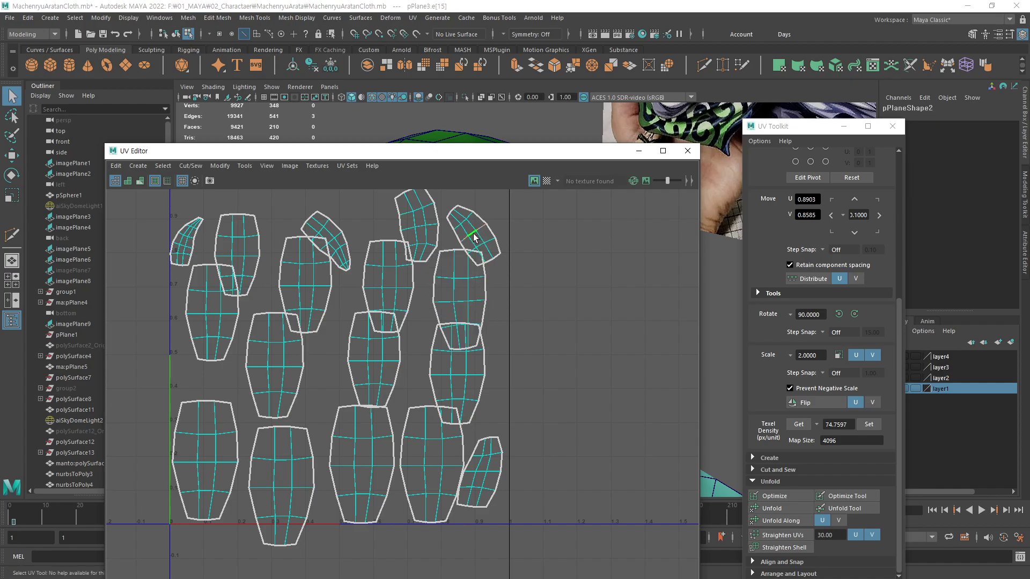
{"action": "key", "text": "g"}
{"action": "double_click", "coordinate": [427, 233]}
{"action": "key", "text": "g"}
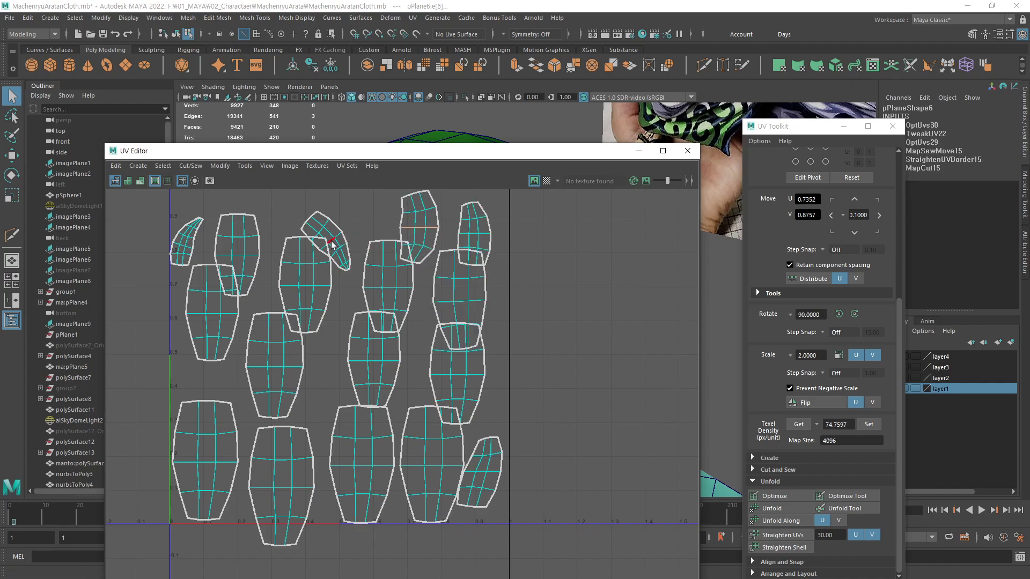
{"action": "double_click", "coordinate": [331, 244]}
{"action": "key", "text": "g"}
{"action": "double_click", "coordinate": [227, 284]}
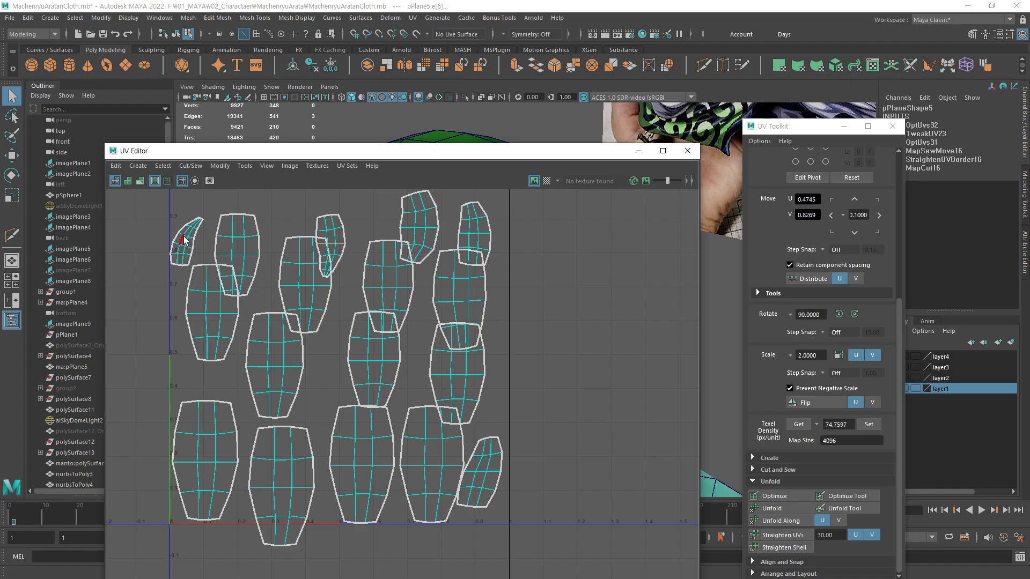
{"action": "double_click", "coordinate": [183, 246]}
{"action": "key", "text": "g"}
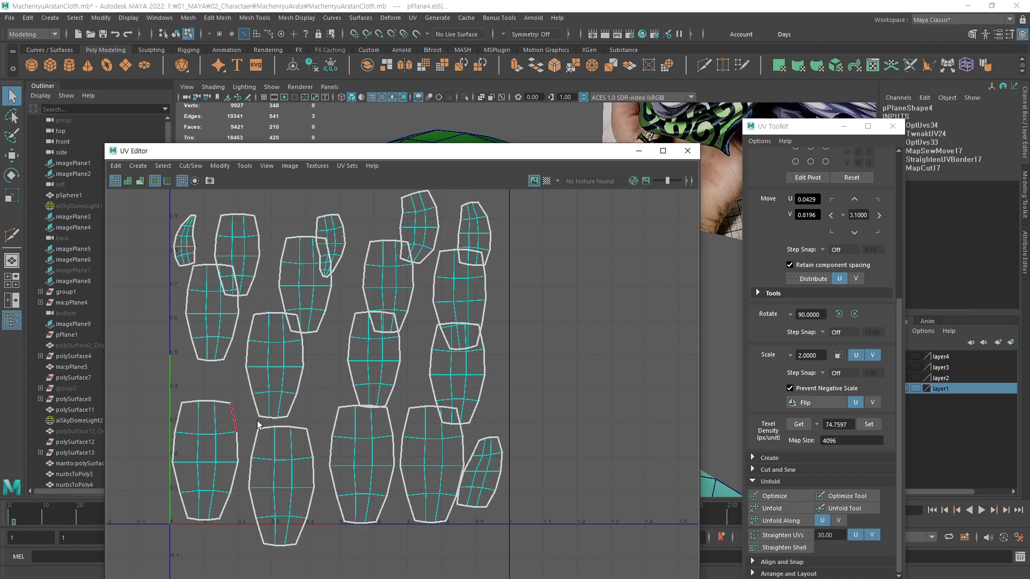
Stack the four large bottom-row shells by aligning their centers in U and V, and move the stack left of the UV tile
{"action": "middle_click_drag", "start_coordinate": [513, 403], "coordinate": [596, 371], "text": "alt"}
{"action": "right_click_drag", "start_coordinate": [595, 372], "coordinate": [487, 378], "text": "alt"}
{"action": "middle_click_drag", "start_coordinate": [487, 378], "coordinate": [456, 388], "text": "alt"}
{"action": "key", "text": "w"}
{"action": "right_click_drag", "start_coordinate": [596, 331], "coordinate": [557, 316]}
{"action": "left_click", "coordinate": [275, 456]}
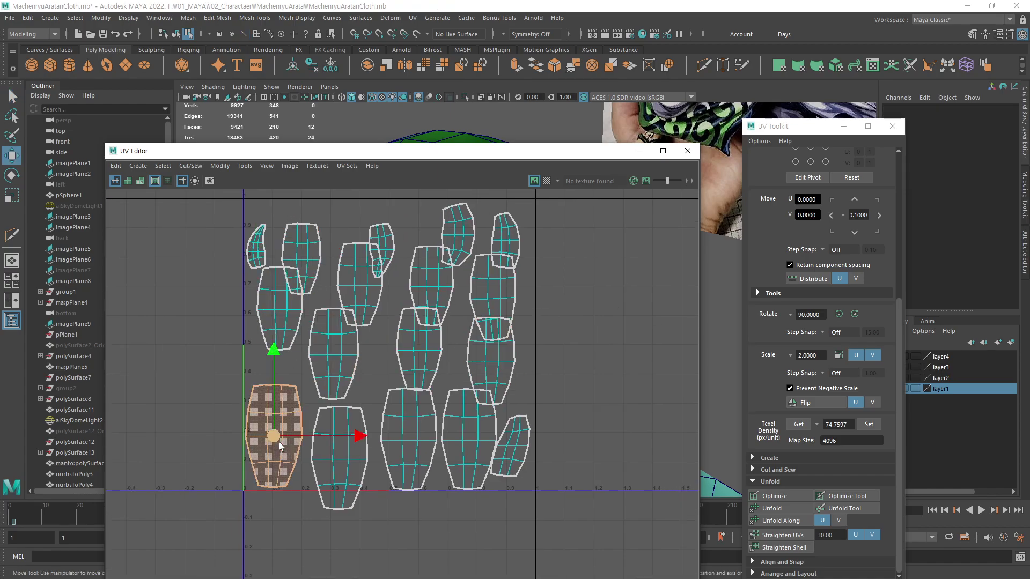
{"action": "left_click_drag", "start_coordinate": [466, 522], "coordinate": [234, 441]}
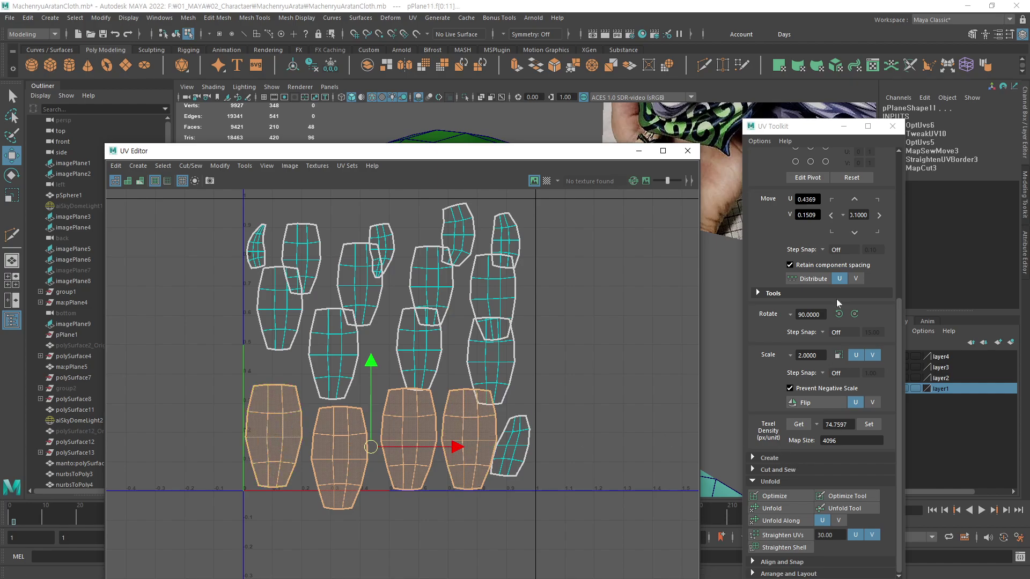
{"action": "left_click_drag", "start_coordinate": [824, 134], "coordinate": [838, 29]}
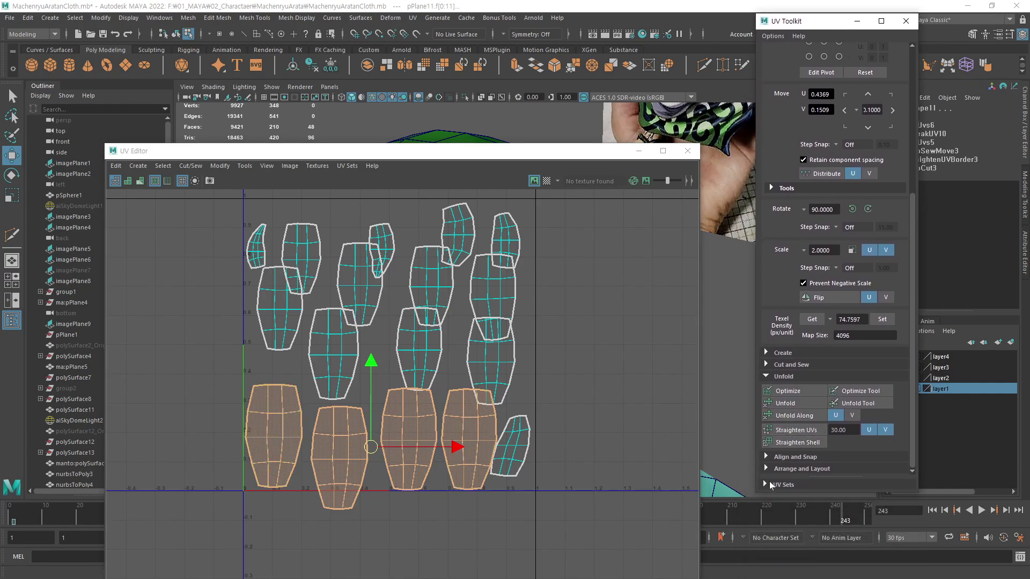
{"action": "left_click", "coordinate": [768, 456]}
{"action": "scroll", "coordinate": [911, 381], "scroll_direction": "down", "scroll_amount": 5}
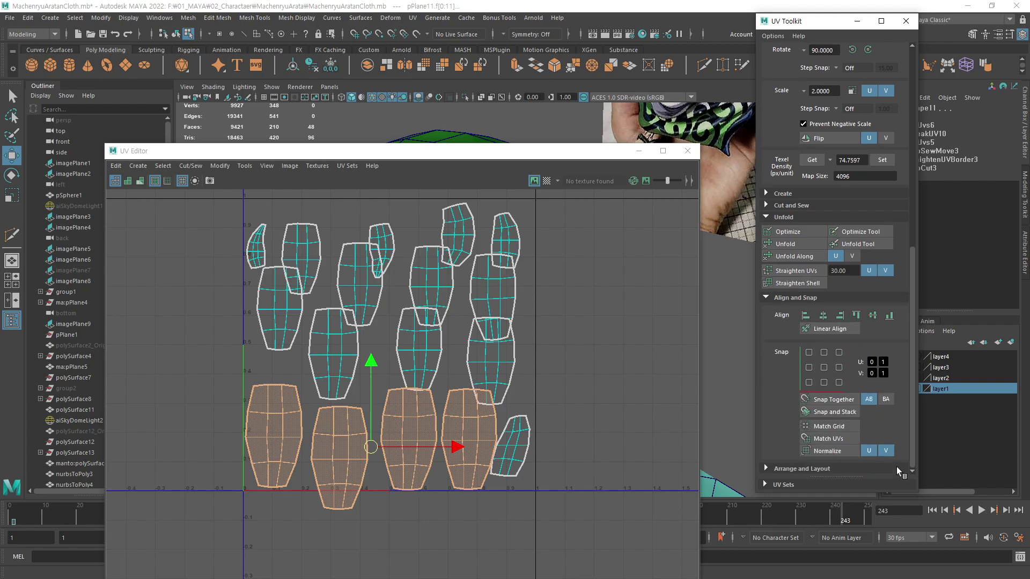
{"action": "left_click", "coordinate": [824, 317]}
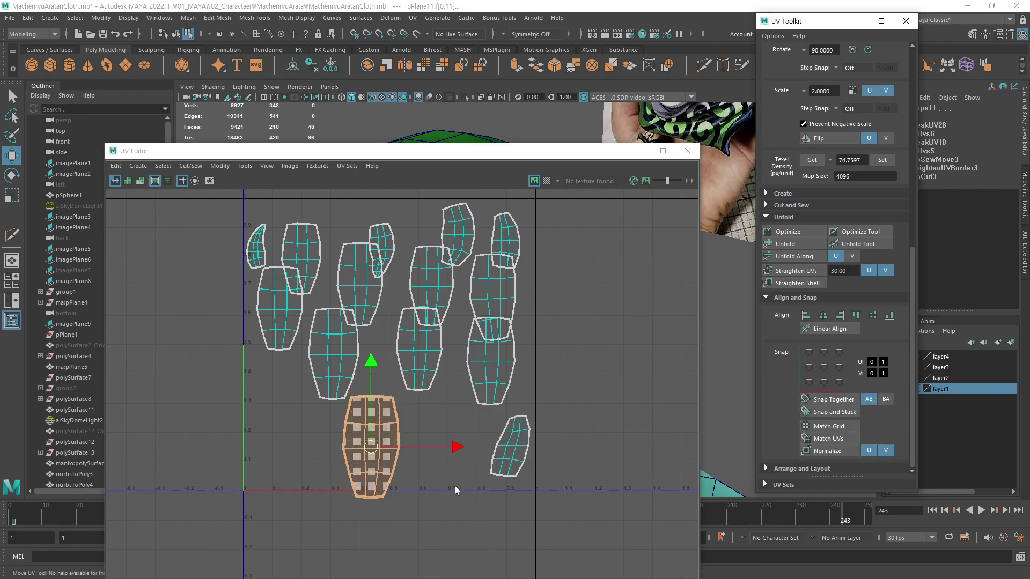
{"action": "middle_click_drag", "start_coordinate": [455, 486], "coordinate": [271, 451]}
Stack the eight medium shells by aligning their centers in U and V, and move the stack toward the large one
{"action": "left_click", "coordinate": [279, 305]}
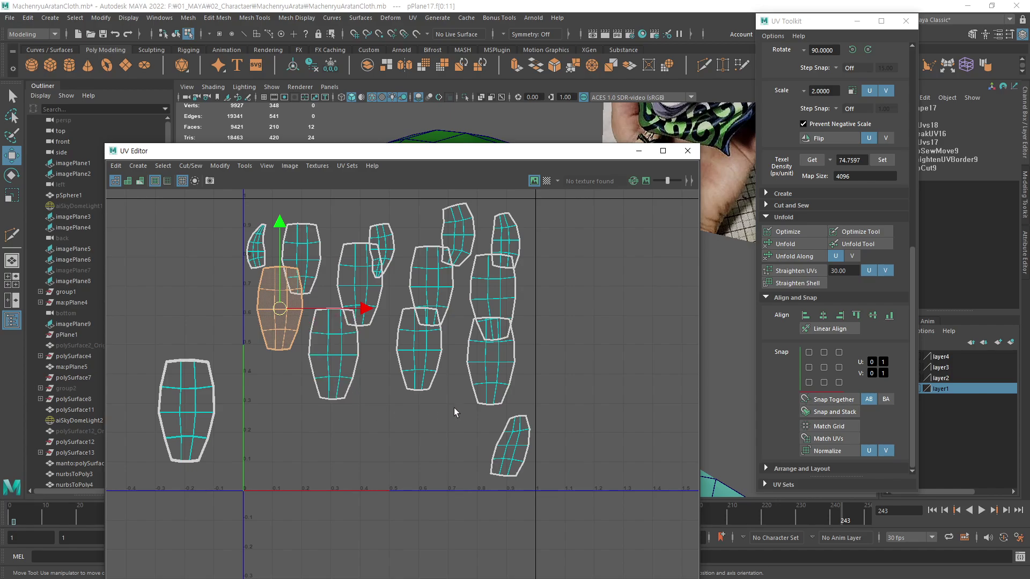
{"action": "left_click_drag", "start_coordinate": [539, 320], "coordinate": [287, 352]}
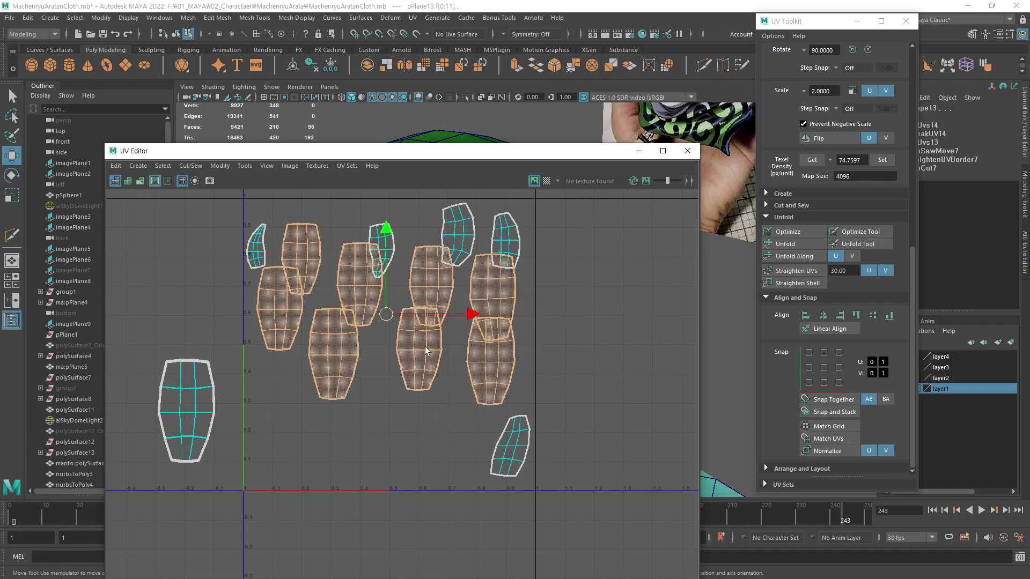
{"action": "left_click", "coordinate": [823, 315]}
{"action": "left_click", "coordinate": [872, 316]}
{"action": "middle_click_drag", "start_coordinate": [413, 400], "coordinate": [343, 447]}
Split the larger shells out of the medium stack and place them beside the large stack
{"action": "left_click", "coordinate": [366, 437]}
{"action": "left_click_drag", "start_coordinate": [355, 310], "coordinate": [311, 329]}
{"action": "middle_click_drag", "start_coordinate": [421, 418], "coordinate": [368, 381]}
Apply a texel density of 74.7597 at map size 4096 to the three shell stacks
{"action": "left_click_drag", "start_coordinate": [162, 468], "coordinate": [162, 467]}
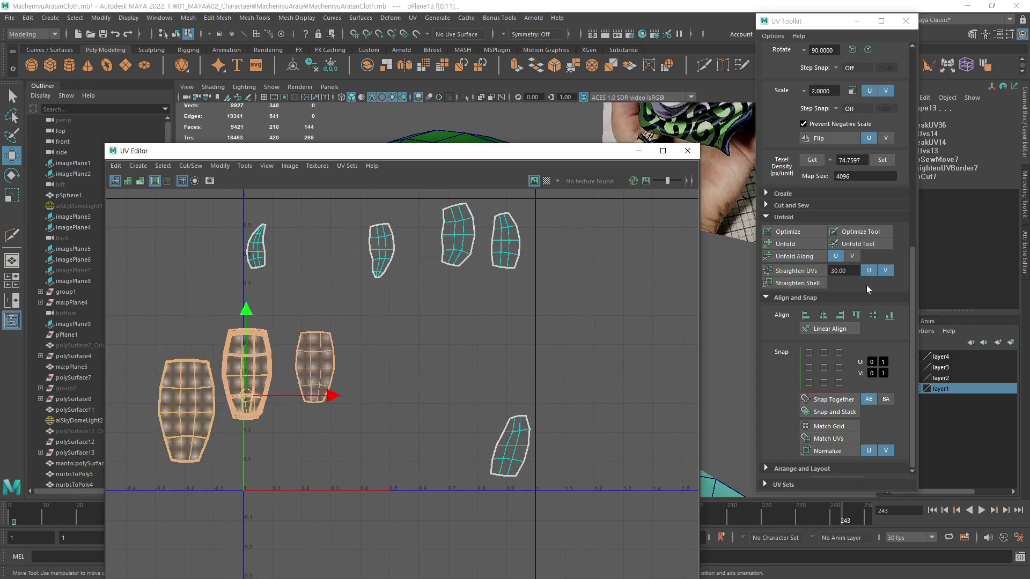
{"action": "left_click", "coordinate": [881, 159]}
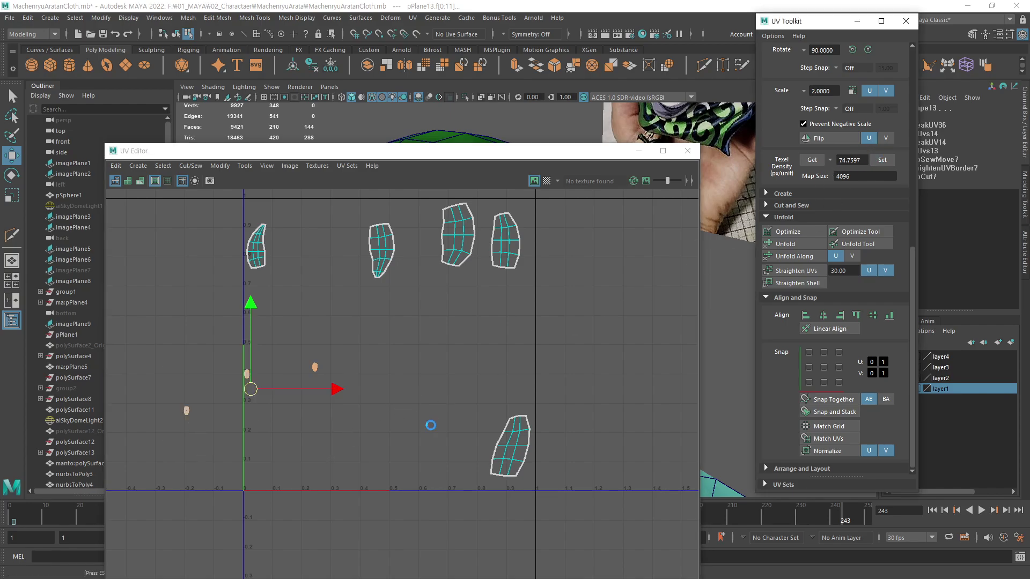
Undo the density change and apply the large stack's sampled texel density of 1084.0421 to all three stacks
{"action": "key", "text": "ctrl+z"}
{"action": "left_click", "coordinate": [326, 476]}
{"action": "left_click", "coordinate": [211, 431]}
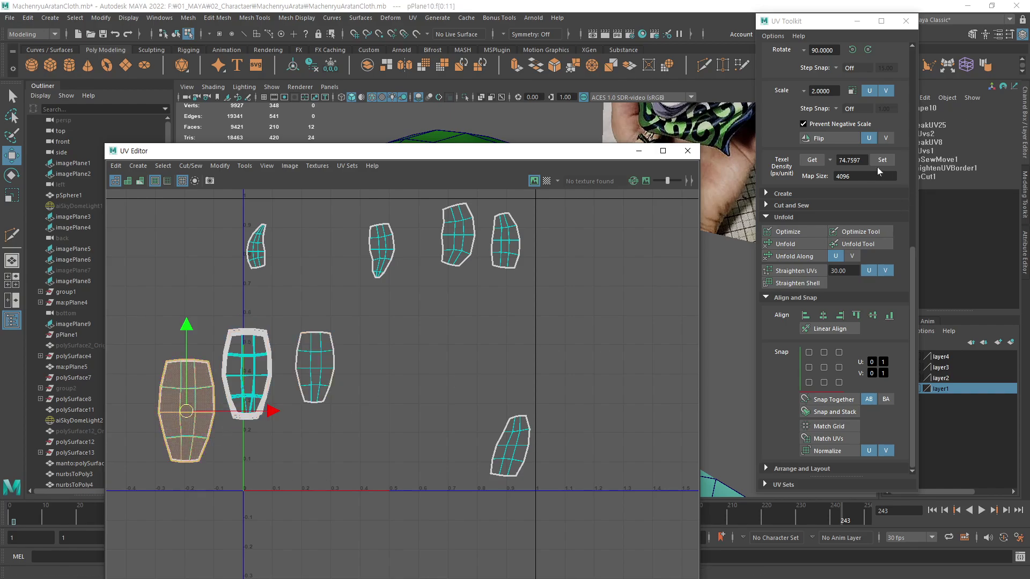
{"action": "left_click", "coordinate": [812, 161]}
{"action": "left_click_drag", "start_coordinate": [429, 314], "coordinate": [204, 434]}
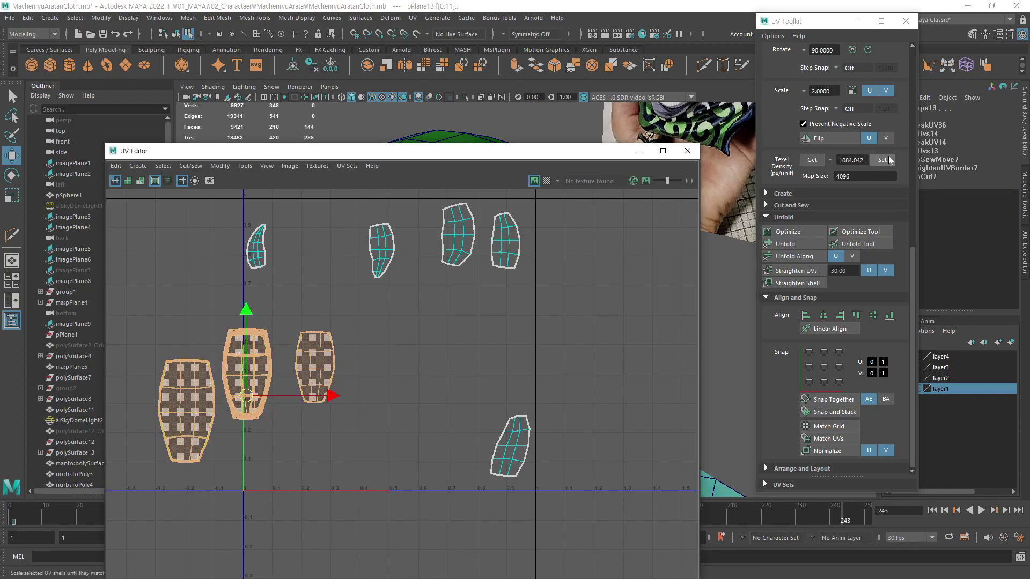
{"action": "left_click", "coordinate": [882, 159]}
{"action": "left_click", "coordinate": [376, 419]}
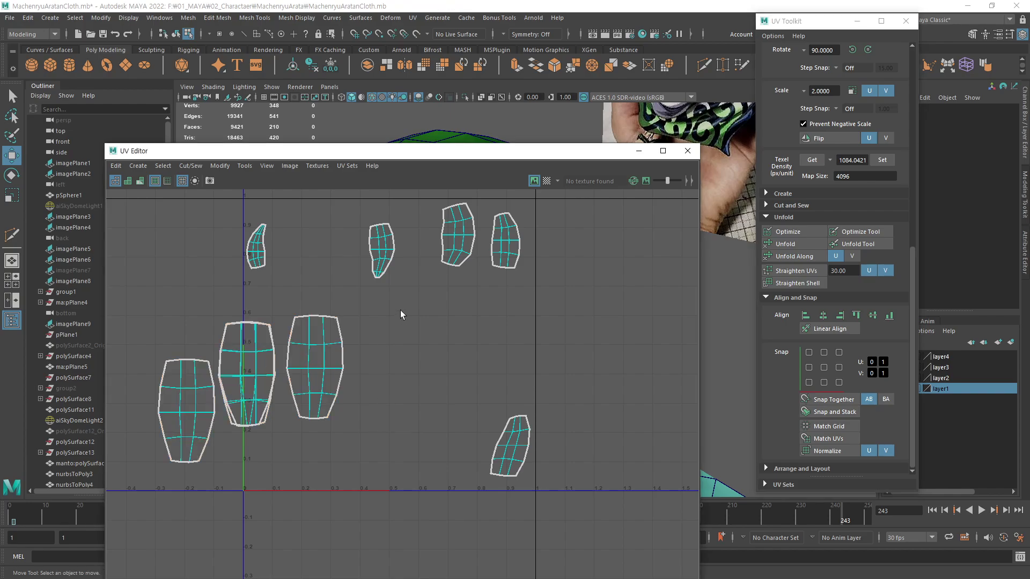
Combine the three shell stacks into one by aligning their centers in U and V
{"action": "left_click_drag", "start_coordinate": [383, 305], "coordinate": [144, 466]}
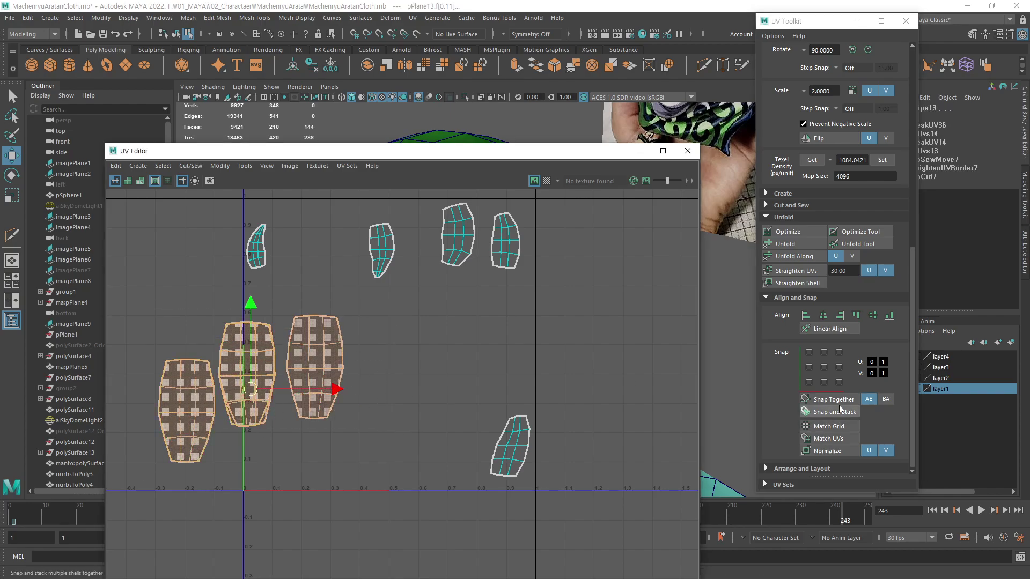
{"action": "left_click", "coordinate": [822, 315]}
{"action": "left_click", "coordinate": [874, 316]}
{"action": "left_click", "coordinate": [351, 428]}
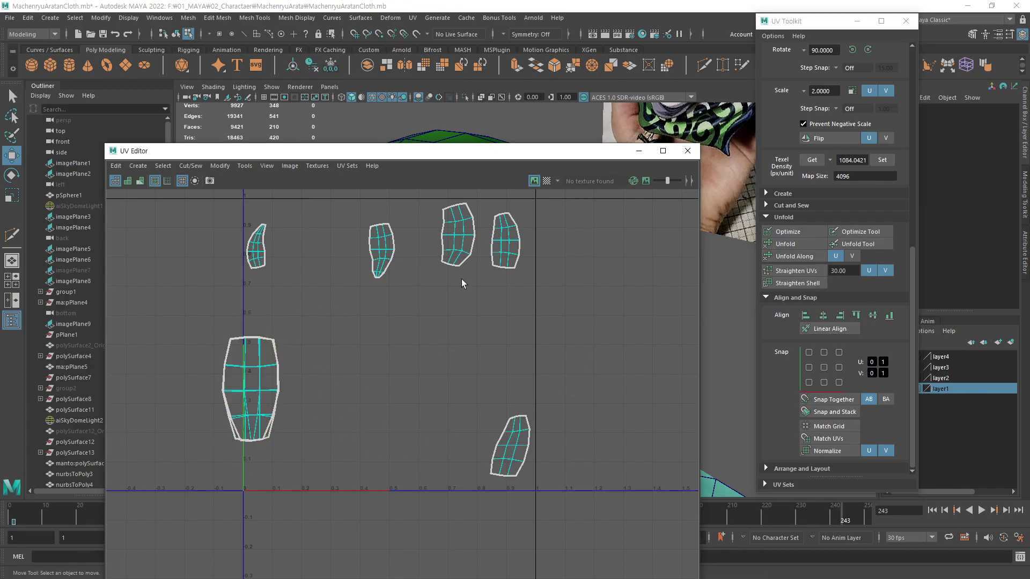
Apply the texel density of 1084.0421 to the five remaining separate shells
{"action": "left_click_drag", "start_coordinate": [481, 214], "coordinate": [207, 257]}
{"action": "left_click", "coordinate": [504, 451], "text": "shift"}
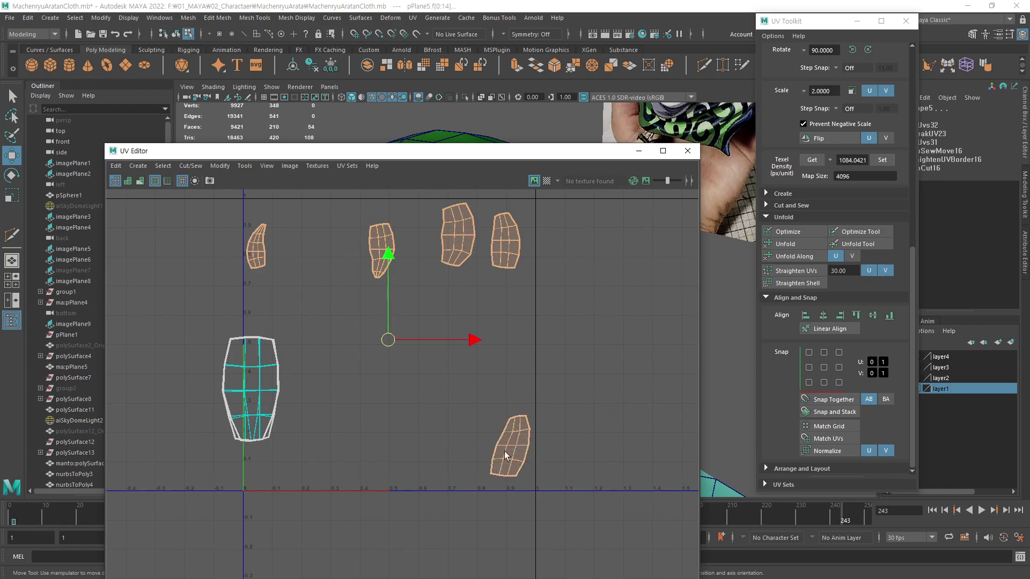
{"action": "left_click", "coordinate": [878, 162]}
{"action": "left_click", "coordinate": [543, 352]}
{"action": "middle_click_drag", "start_coordinate": [541, 415], "coordinate": [549, 440], "text": "alt"}
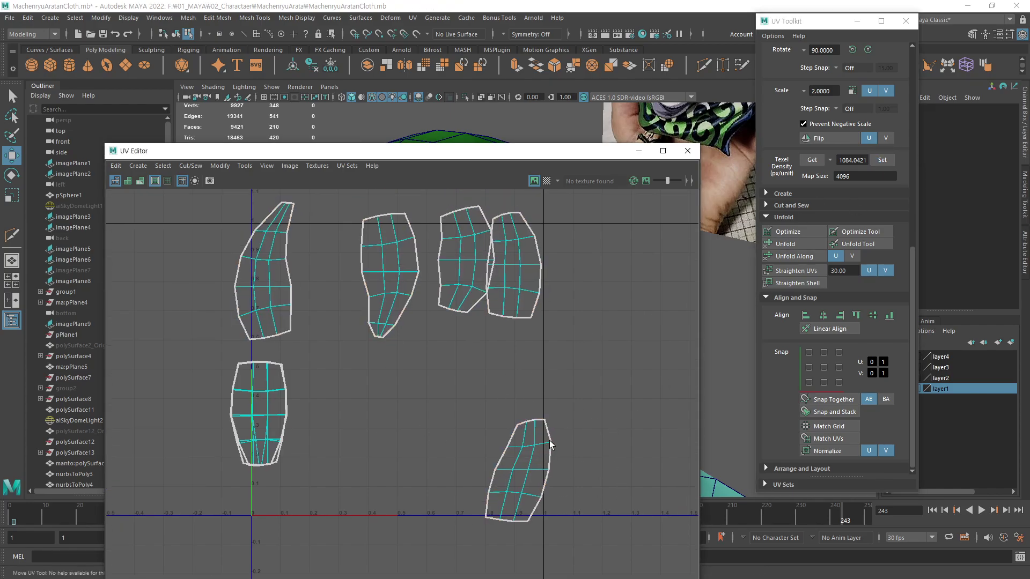
Move the rightmost upper shell down to start a row, and turn its neighbour upside down and place it beside it
{"action": "left_click", "coordinate": [520, 278]}
{"action": "middle_click_drag", "start_coordinate": [609, 375], "coordinate": [474, 490]}
{"action": "left_click", "coordinate": [481, 280]}
{"action": "key", "text": "e"}
{"action": "middle_click_drag", "start_coordinate": [610, 270], "coordinate": [271, 338]}
{"action": "middle_click_drag", "start_coordinate": [596, 371], "coordinate": [518, 395]}
{"action": "key", "text": "w"}
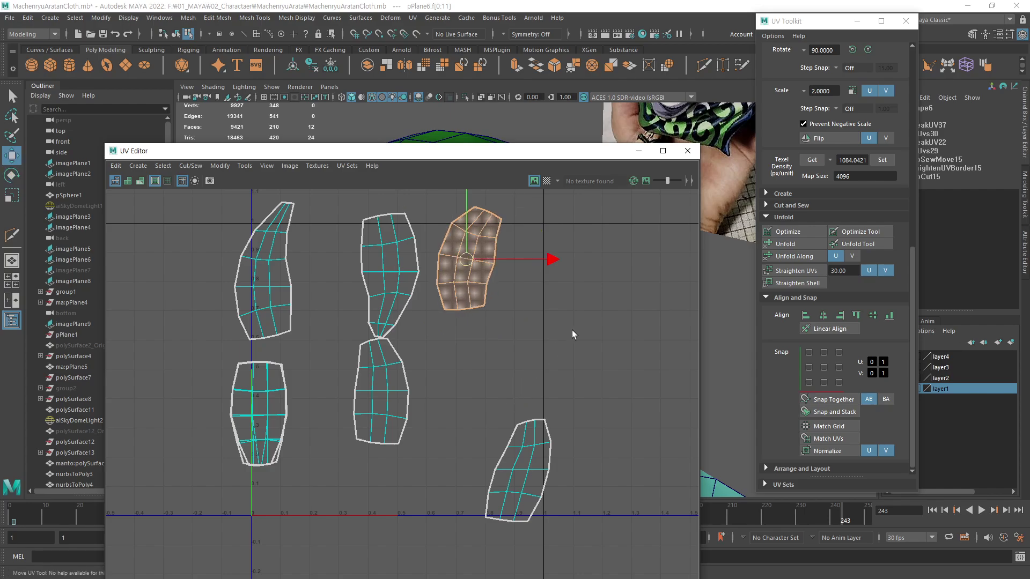
{"action": "middle_click_drag", "start_coordinate": [588, 323], "coordinate": [568, 451]}
Rotate the slanted lower shell more upright and line it up at the end of the new row
{"action": "left_click", "coordinate": [527, 463]}
{"action": "key", "text": "e"}
{"action": "middle_click_drag", "start_coordinate": [590, 494], "coordinate": [603, 437]}
{"action": "key", "text": "w"}
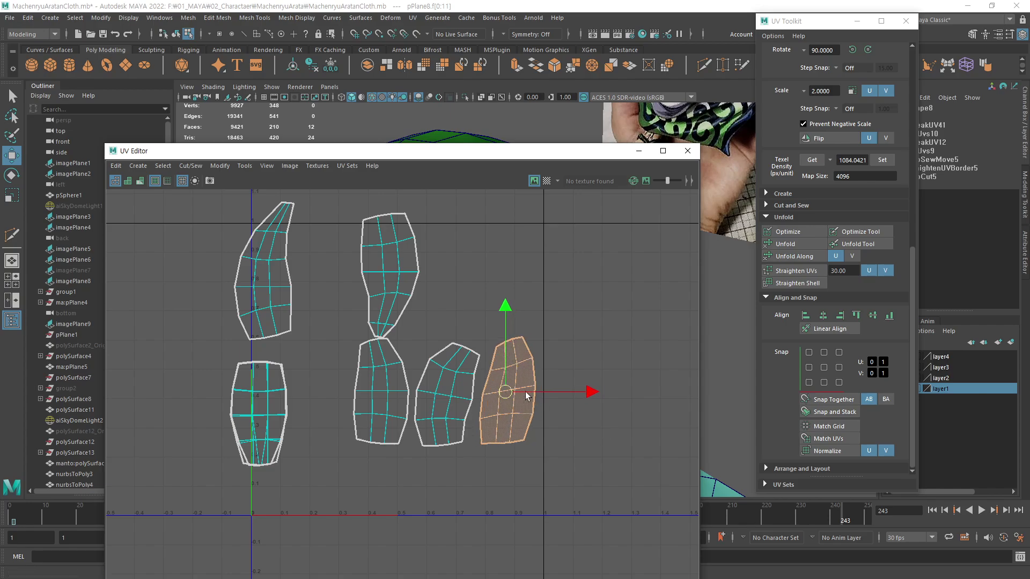
Put the tapered shell and the pointed curved shell at opposite ends of the row, and move the combined stack above it
{"action": "left_click", "coordinate": [395, 263]}
{"action": "middle_click_drag", "start_coordinate": [410, 346], "coordinate": [590, 458]}
{"action": "left_click_drag", "start_coordinate": [339, 249], "coordinate": [241, 272]}
{"action": "middle_click_drag", "start_coordinate": [365, 337], "coordinate": [417, 446]}
{"action": "left_click_drag", "start_coordinate": [192, 360], "coordinate": [264, 442]}
{"action": "middle_click_drag", "start_coordinate": [400, 507], "coordinate": [591, 386]}
Delete the construction history of the hair planes and return to UV shell selection
{"action": "key", "text": "F8"}
{"action": "key", "text": "alt+shift+d"}
{"action": "right_click_drag", "start_coordinate": [597, 412], "coordinate": [573, 400]}
Place the tapered shell beside the combined stack and fit the two slanted shells directly below the pair
{"action": "left_click_drag", "start_coordinate": [540, 400], "coordinate": [540, 400]}
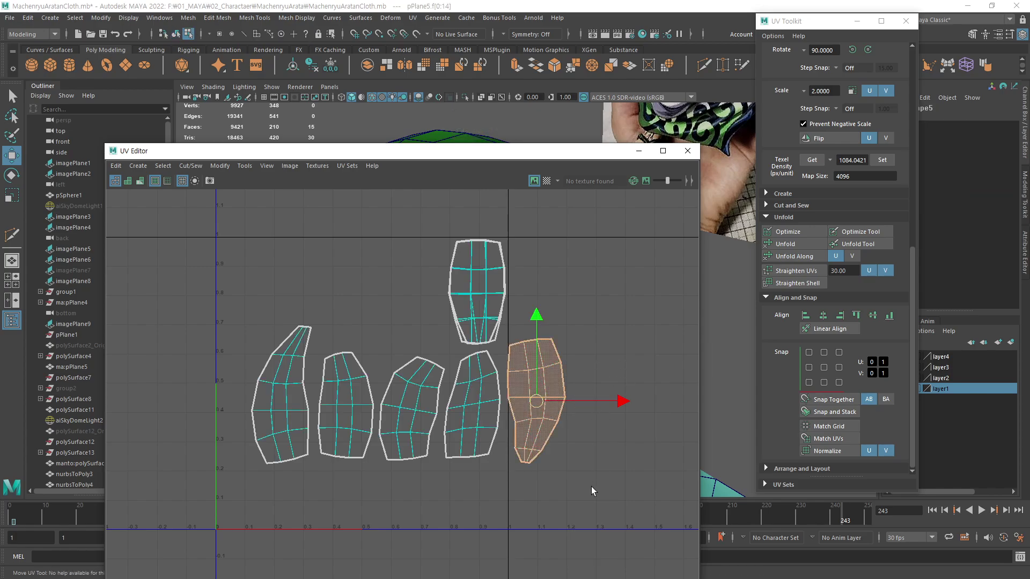
{"action": "middle_click_drag", "start_coordinate": [591, 487], "coordinate": [466, 387]}
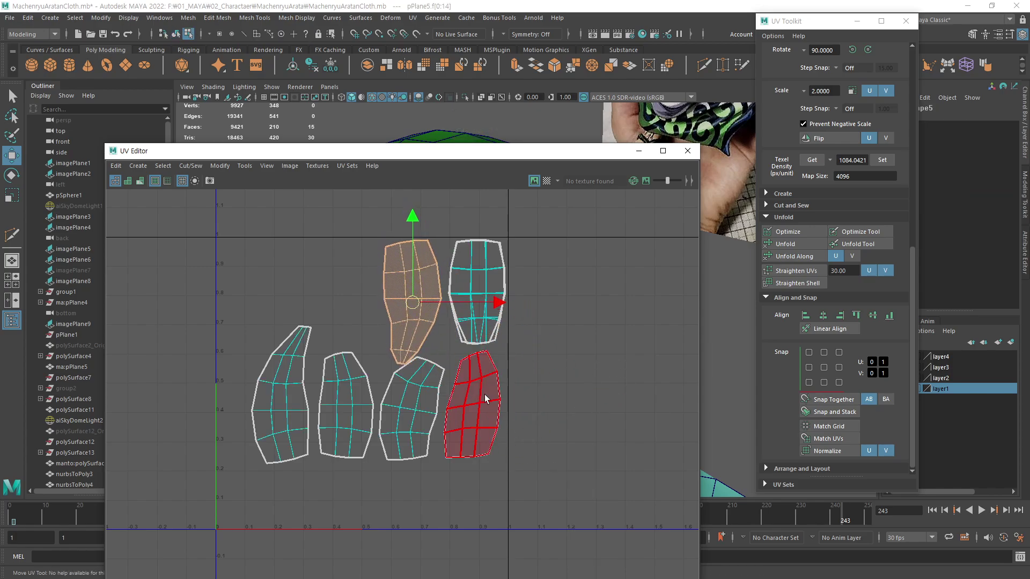
{"action": "left_click_drag", "start_coordinate": [416, 456], "coordinate": [416, 456]}
{"action": "middle_click_drag", "start_coordinate": [545, 445], "coordinate": [551, 449]}
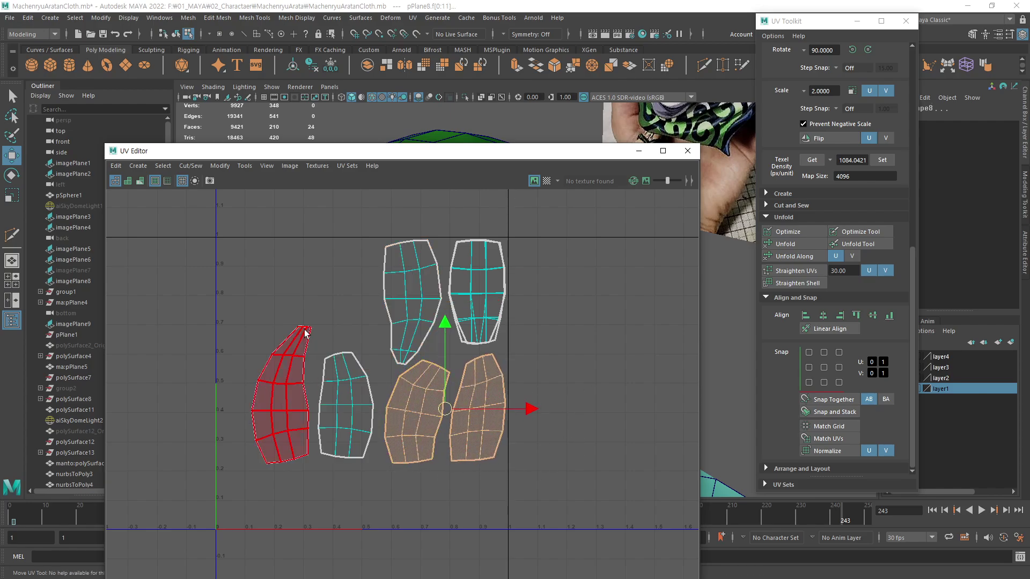
Move the last two shells next to the packed group and tilt the pointed curved shell to nest against its neighbours
{"action": "left_click_drag", "start_coordinate": [275, 393], "coordinate": [342, 429]}
{"action": "middle_click_drag", "start_coordinate": [405, 494], "coordinate": [420, 454]}
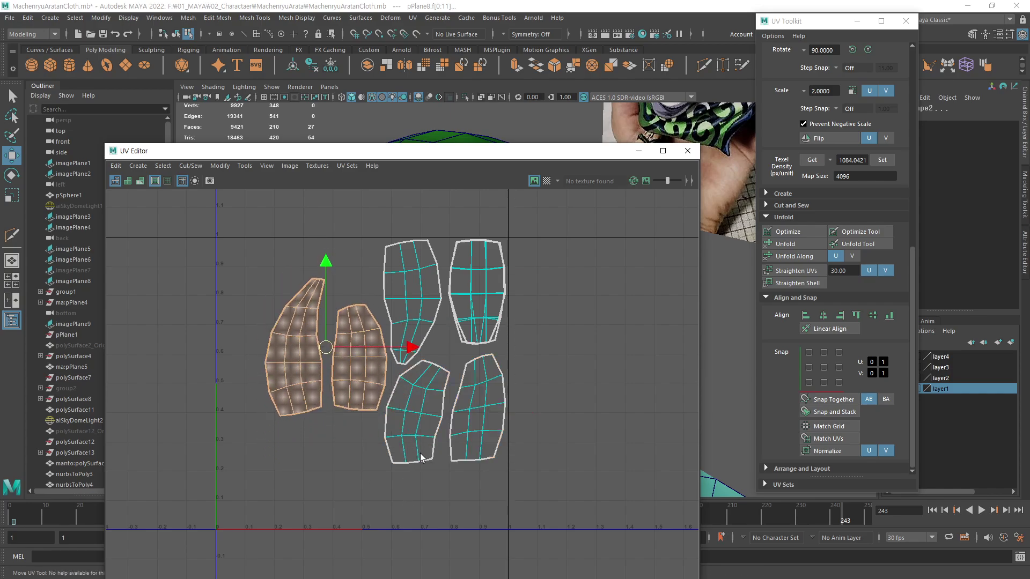
{"action": "left_click", "coordinate": [393, 502]}
{"action": "left_click", "coordinate": [295, 361]}
{"action": "middle_click_drag", "start_coordinate": [337, 474], "coordinate": [390, 485]}
{"action": "key", "text": "e"}
{"action": "key", "text": "w"}
{"action": "key", "text": "e"}
{"action": "key", "text": "w"}
{"action": "left_click", "coordinate": [571, 398]}
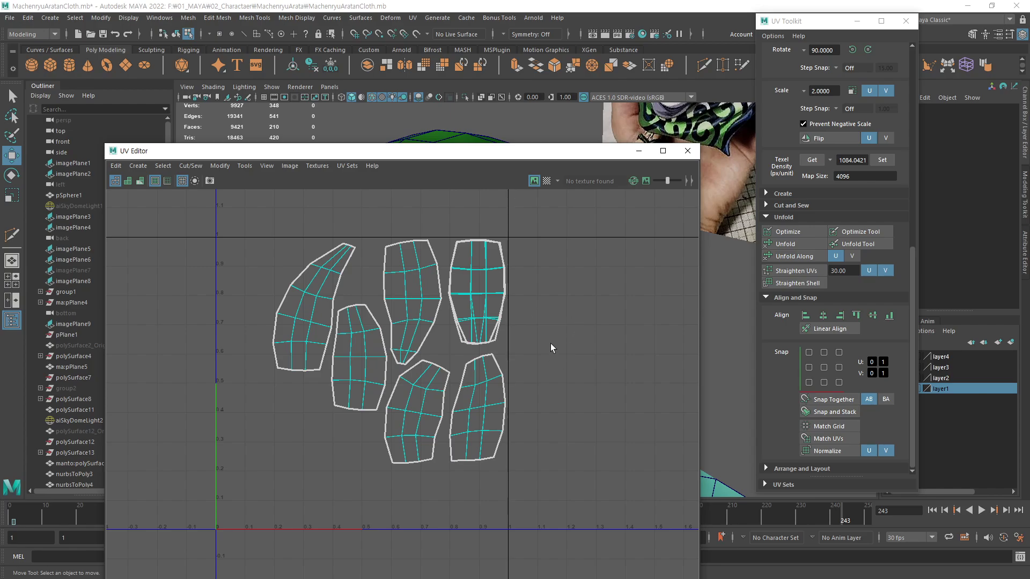
{"action": "middle_click_drag", "start_coordinate": [556, 334], "coordinate": [556, 359], "text": "alt"}
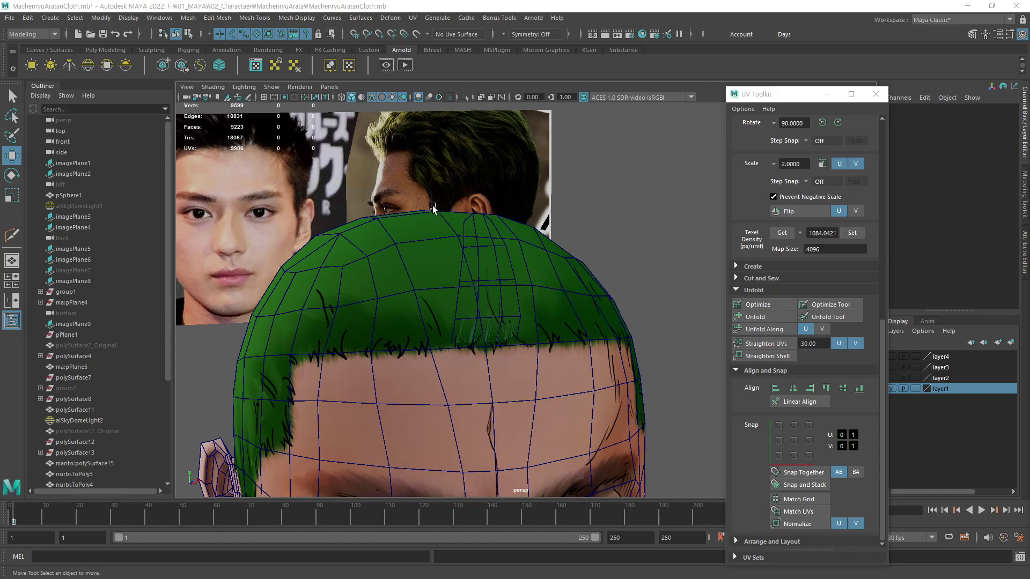
Create a polygon plane and move it to the front hairline beside the existing hair plane
{"action": "left_click", "coordinate": [662, 278]}
{"action": "left_click", "coordinate": [504, 280]}
{"action": "left_click_drag", "start_coordinate": [536, 300], "coordinate": [480, 320], "text": "alt"}
{"action": "left_click", "coordinate": [375, 289]}
{"action": "middle_click_drag", "start_coordinate": [468, 328], "coordinate": [389, 352], "text": "alt"}
{"action": "left_click_drag", "start_coordinate": [389, 351], "coordinate": [373, 246], "text": "alt"}
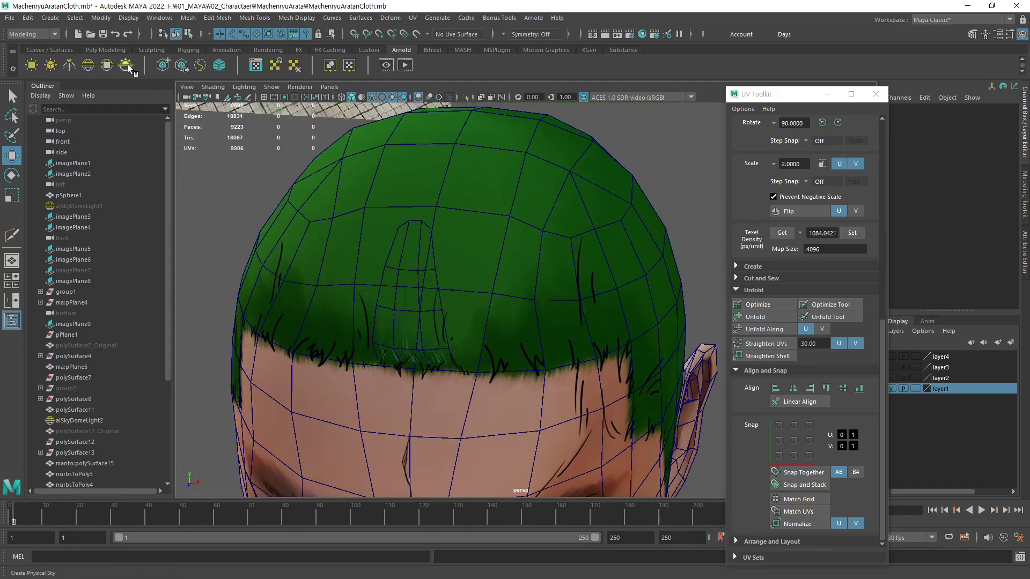
{"action": "left_click", "coordinate": [106, 50]}
{"action": "left_click", "coordinate": [127, 66]}
{"action": "middle_click_drag", "start_coordinate": [472, 426], "coordinate": [519, 338], "text": "alt"}
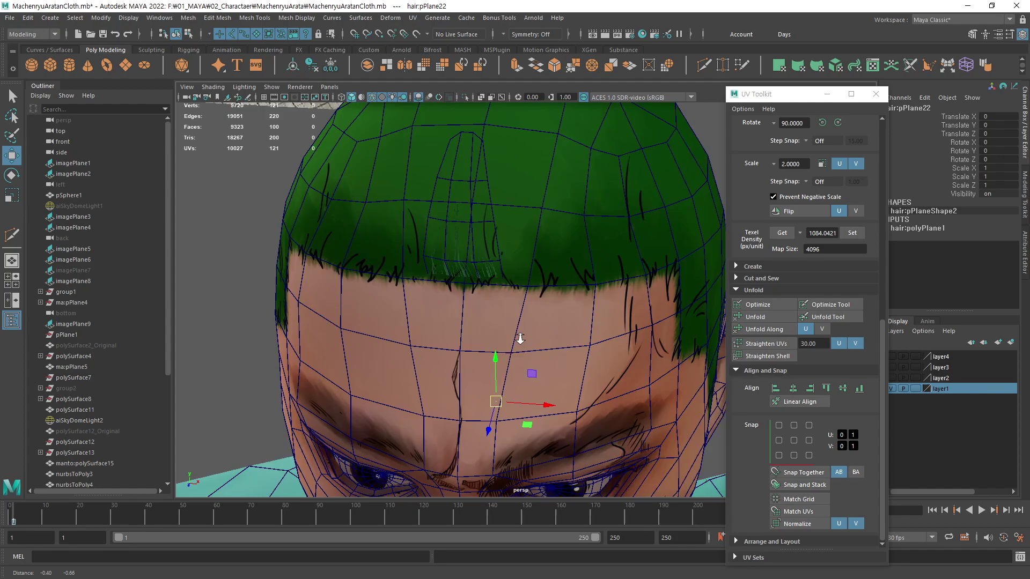
{"action": "scroll", "coordinate": [519, 354], "scroll_direction": "down", "scroll_amount": 3}
{"action": "middle_click_drag", "start_coordinate": [532, 301], "coordinate": [562, 293]}
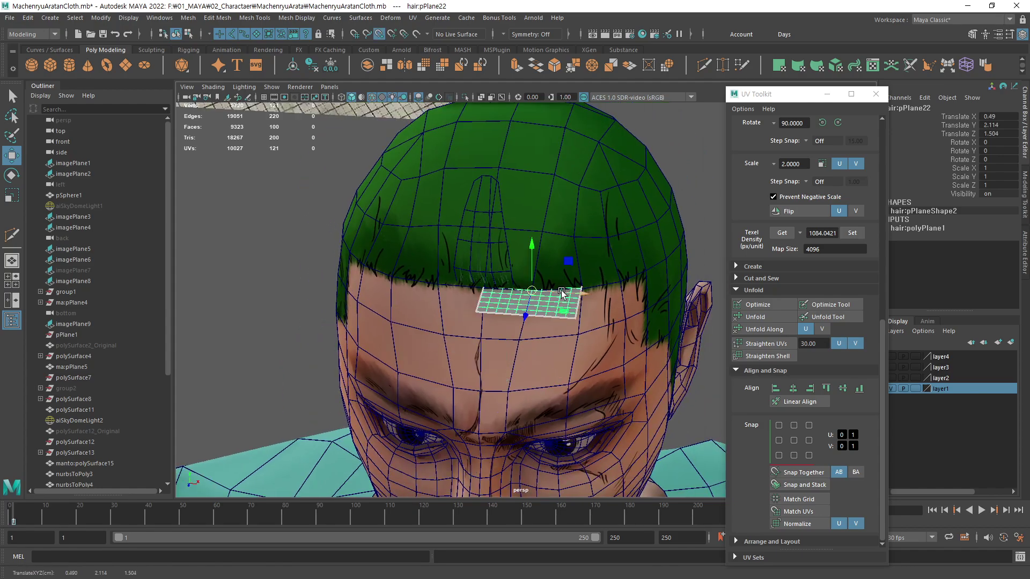
Set the new plane's width and height subdivisions to 1 and scale it uniformly to 0.7
{"action": "left_click", "coordinate": [931, 231]}
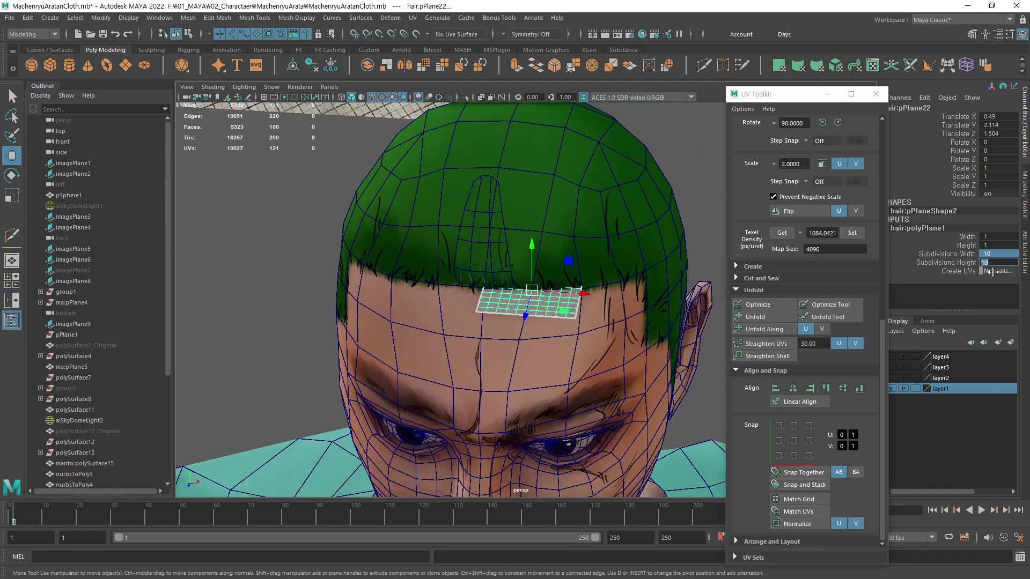
{"action": "key", "text": "Return"}
{"action": "left_click_drag", "start_coordinate": [713, 327], "coordinate": [502, 337], "text": "alt"}
{"action": "middle_click_drag", "start_coordinate": [501, 337], "coordinate": [431, 356]}
{"action": "key", "text": "r"}
{"action": "middle_click_drag", "start_coordinate": [614, 304], "coordinate": [533, 355]}
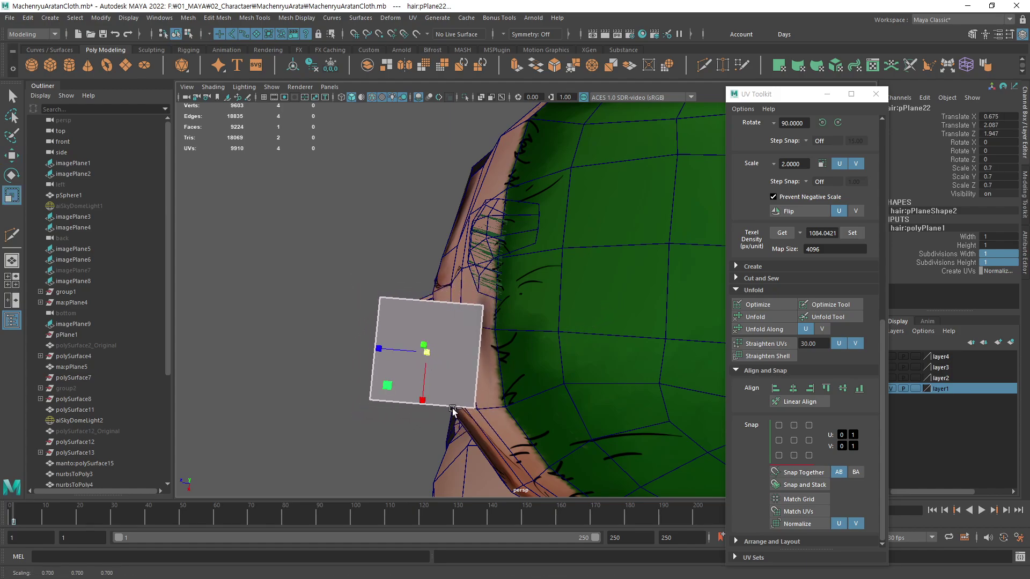
Position the plane so its back edge meets the hairline next to the existing hair plane
{"action": "key", "text": "w"}
{"action": "middle_click_drag", "start_coordinate": [434, 353], "coordinate": [456, 348]}
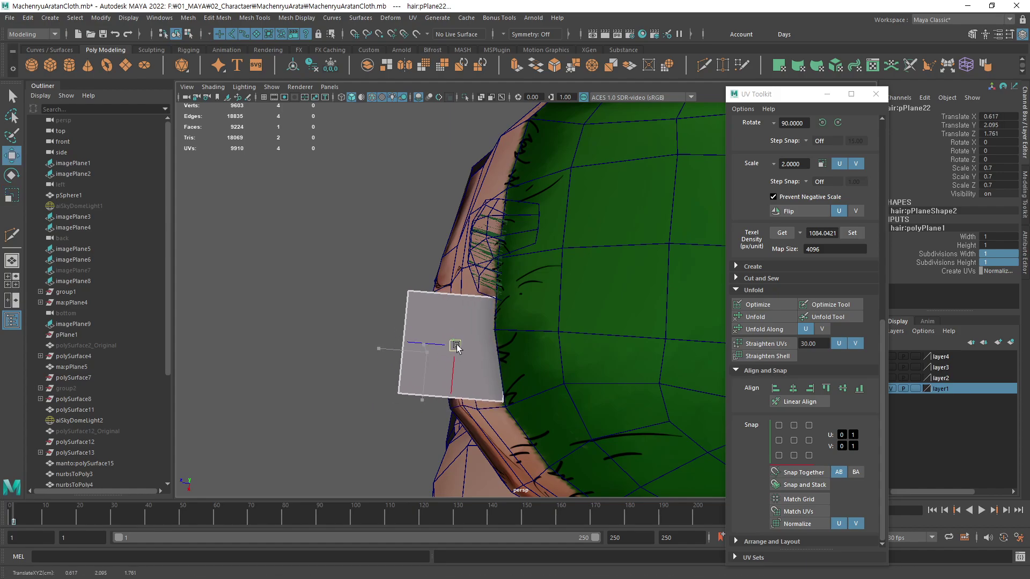
{"action": "left_click_drag", "start_coordinate": [457, 348], "coordinate": [513, 411], "text": "alt"}
{"action": "key", "text": "e"}
{"action": "key", "text": "w"}
{"action": "left_click_drag", "start_coordinate": [482, 349], "coordinate": [484, 344]}
Raise the plane's front edge to follow the neighbouring hair plane's slope and scale that edge narrower
{"action": "key", "text": "F10"}
{"action": "left_click", "coordinate": [503, 419]}
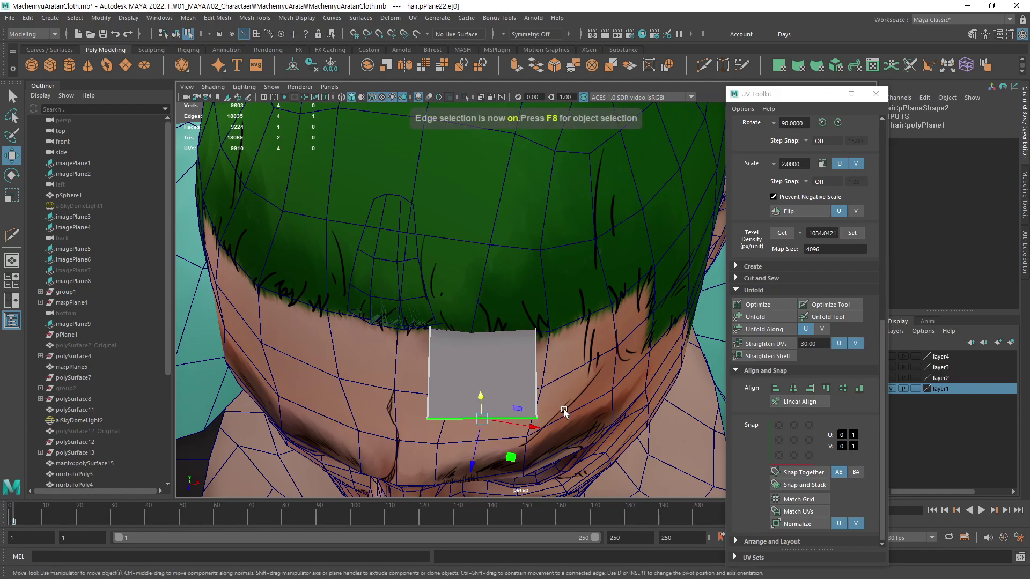
{"action": "left_click_drag", "start_coordinate": [564, 409], "coordinate": [461, 357], "text": "alt"}
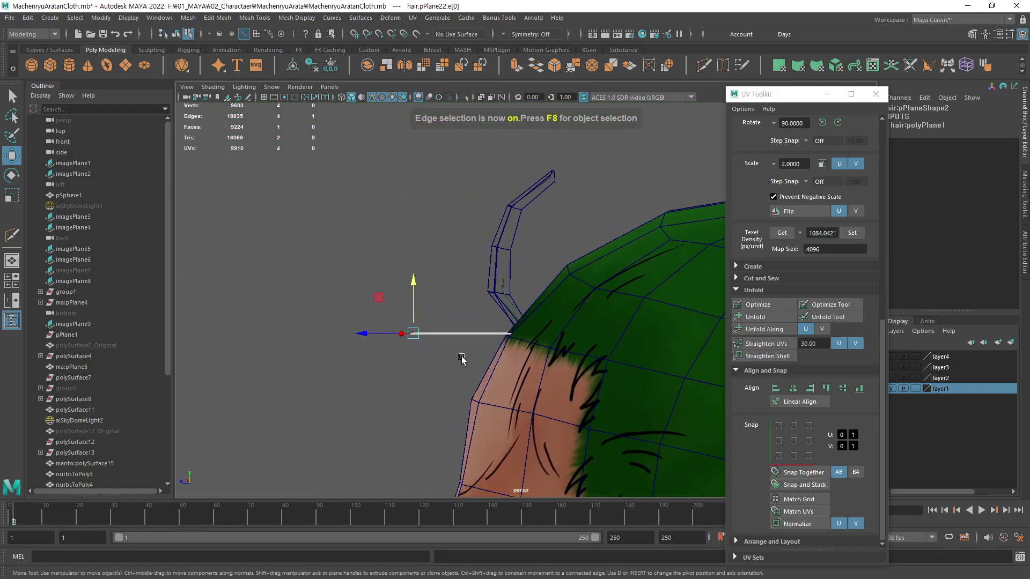
{"action": "middle_click_drag", "start_coordinate": [495, 387], "coordinate": [465, 387]}
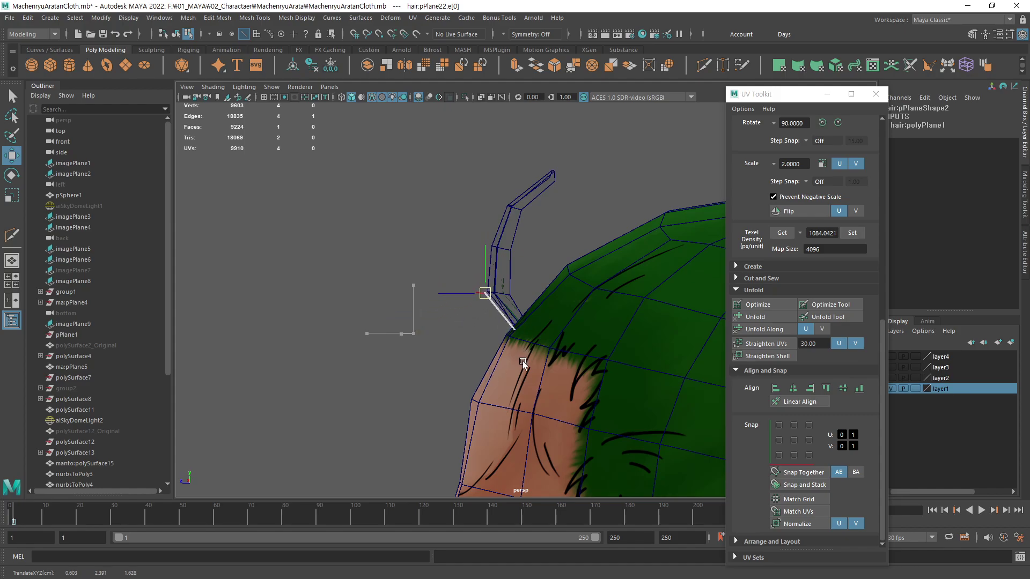
{"action": "left_click_drag", "start_coordinate": [525, 364], "coordinate": [622, 357], "text": "alt"}
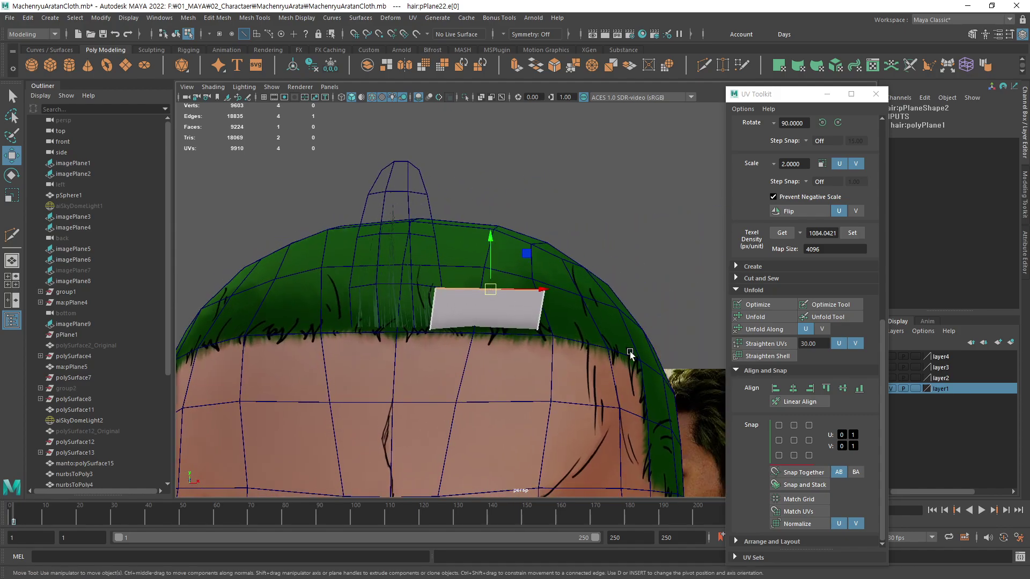
{"action": "key", "text": "r"}
{"action": "middle_click_drag", "start_coordinate": [613, 355], "coordinate": [588, 355]}
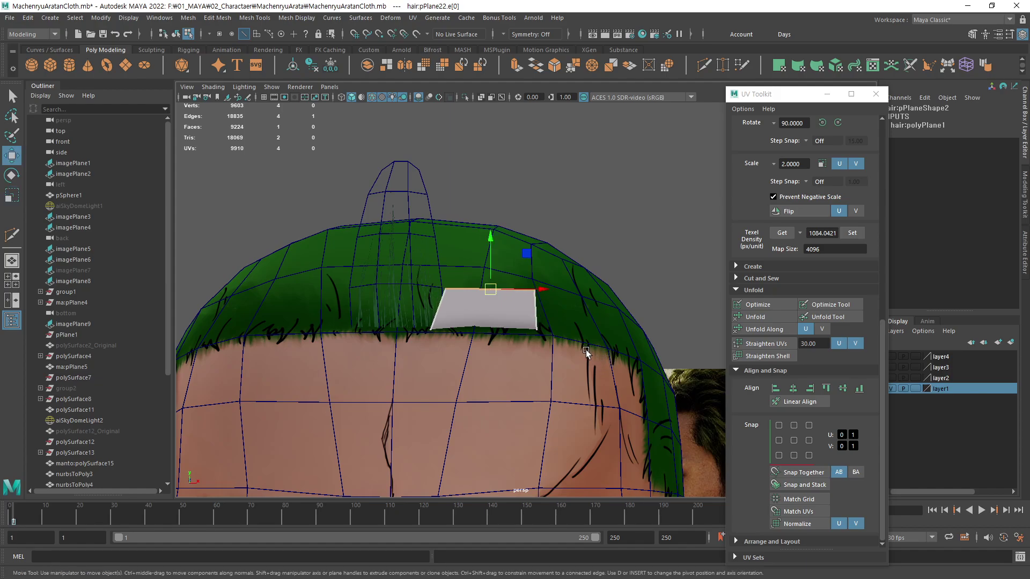
Extrude the raised edge upward and toward the side of the head, and rotate it to tilt the new segment
{"action": "key", "text": "w"}
{"action": "left_click_drag", "start_coordinate": [496, 286], "coordinate": [516, 248], "text": "shift"}
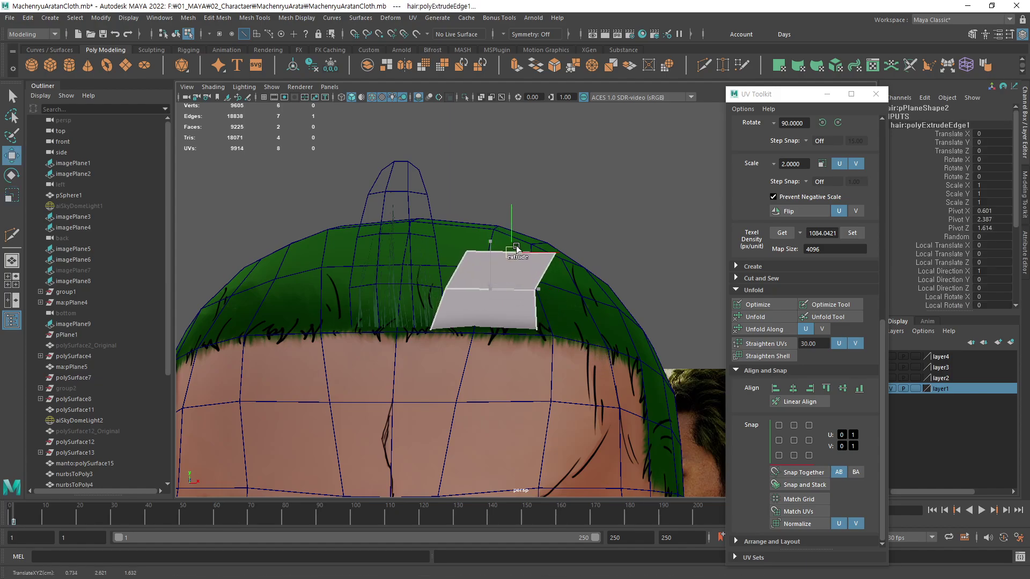
{"action": "key", "text": "e"}
{"action": "middle_click_drag", "start_coordinate": [635, 261], "coordinate": [551, 324]}
{"action": "key", "text": "r"}
{"action": "key", "text": "w"}
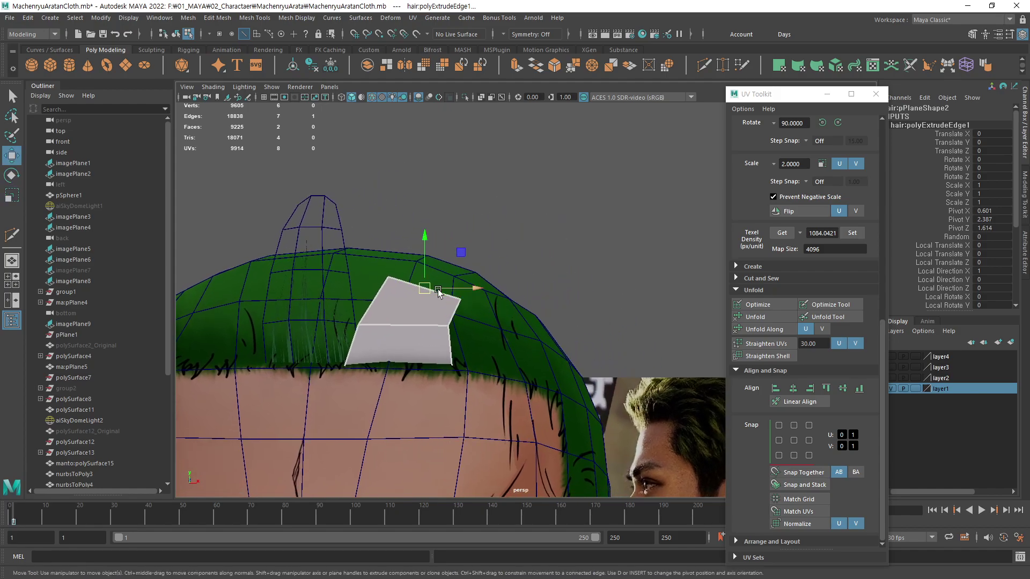
Extrude the tip edge into a third segment and rotate it to continue the sideways curve
{"action": "left_click_drag", "start_coordinate": [427, 284], "coordinate": [463, 262], "text": "shift"}
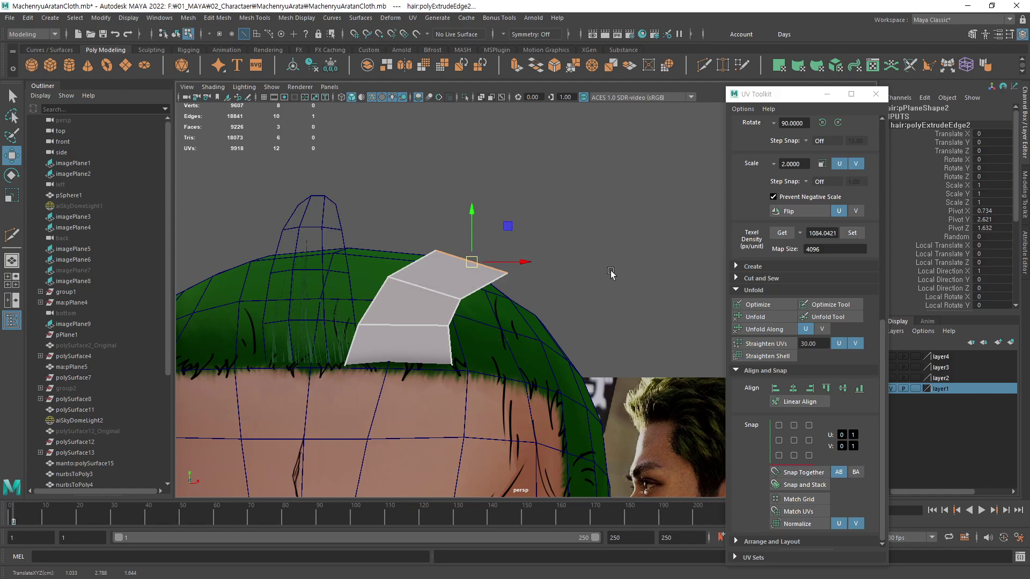
{"action": "middle_click_drag", "start_coordinate": [604, 284], "coordinate": [596, 301]}
{"action": "key", "text": "e"}
{"action": "key", "text": "w"}
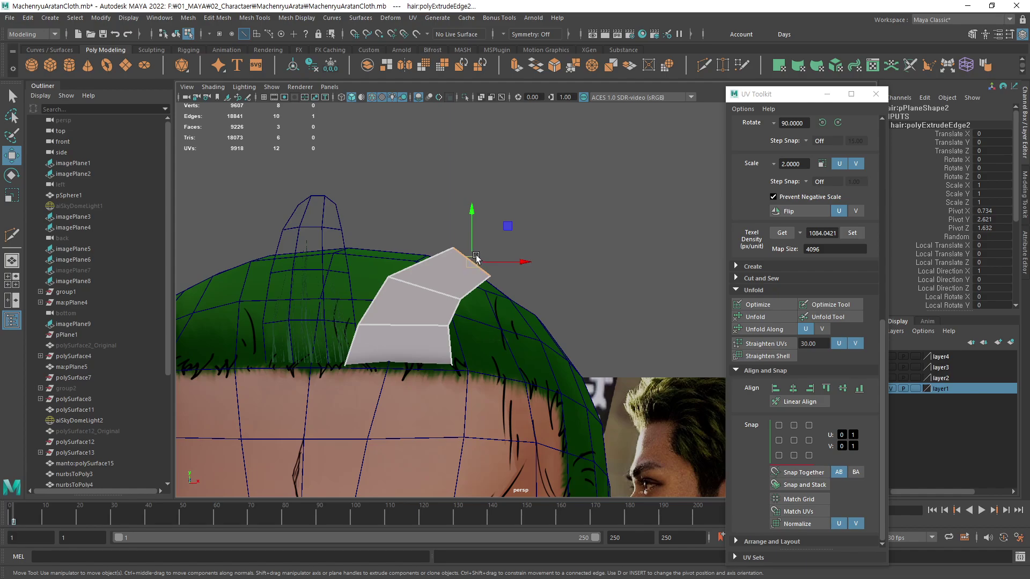
Extrude a fourth segment from the tip edge, and rotate and narrow its end
{"action": "left_click_drag", "start_coordinate": [508, 290], "coordinate": [501, 308], "text": "alt"}
{"action": "left_click_drag", "start_coordinate": [474, 261], "coordinate": [519, 257], "text": "shift"}
{"action": "key", "text": "e"}
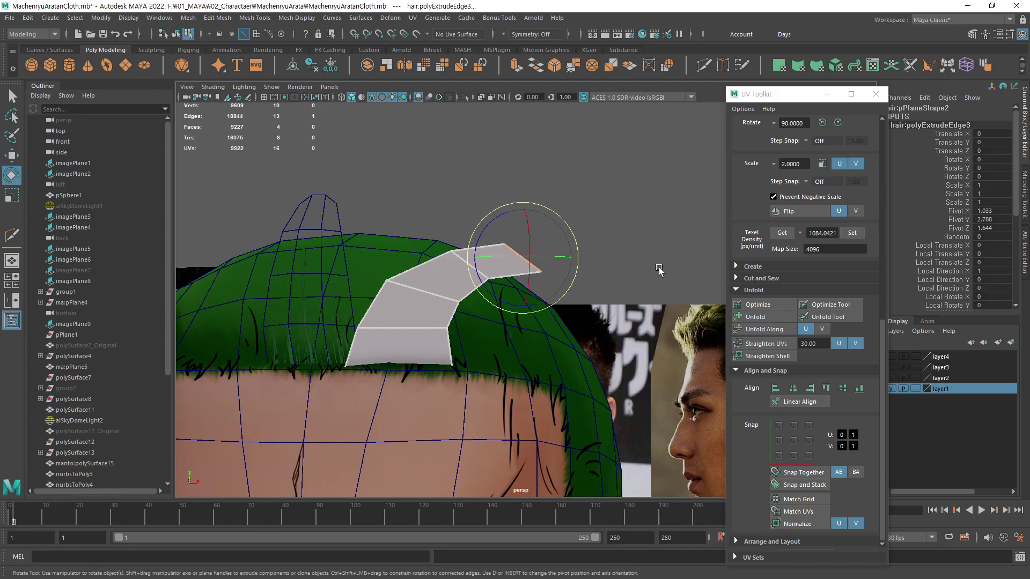
{"action": "middle_click_drag", "start_coordinate": [640, 313], "coordinate": [637, 321]}
{"action": "key", "text": "r"}
{"action": "middle_click_drag", "start_coordinate": [651, 285], "coordinate": [642, 290]}
Move the edge between the first and second strip segments slightly back toward the head
{"action": "left_click_drag", "start_coordinate": [638, 284], "coordinate": [495, 244], "text": "alt"}
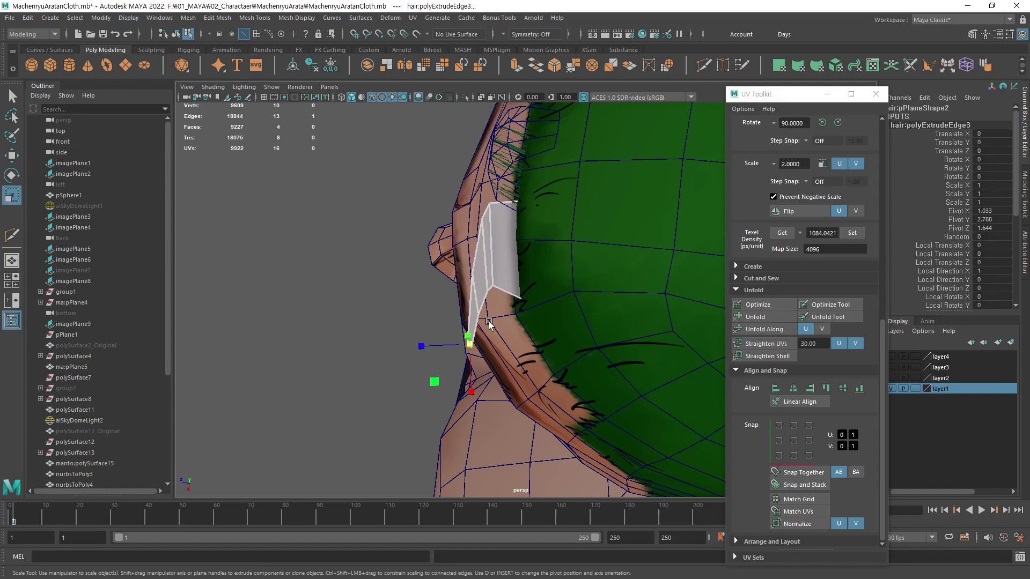
{"action": "key", "text": "w"}
{"action": "left_click", "coordinate": [495, 245]}
{"action": "left_click_drag", "start_coordinate": [507, 301], "coordinate": [549, 256], "text": "alt"}
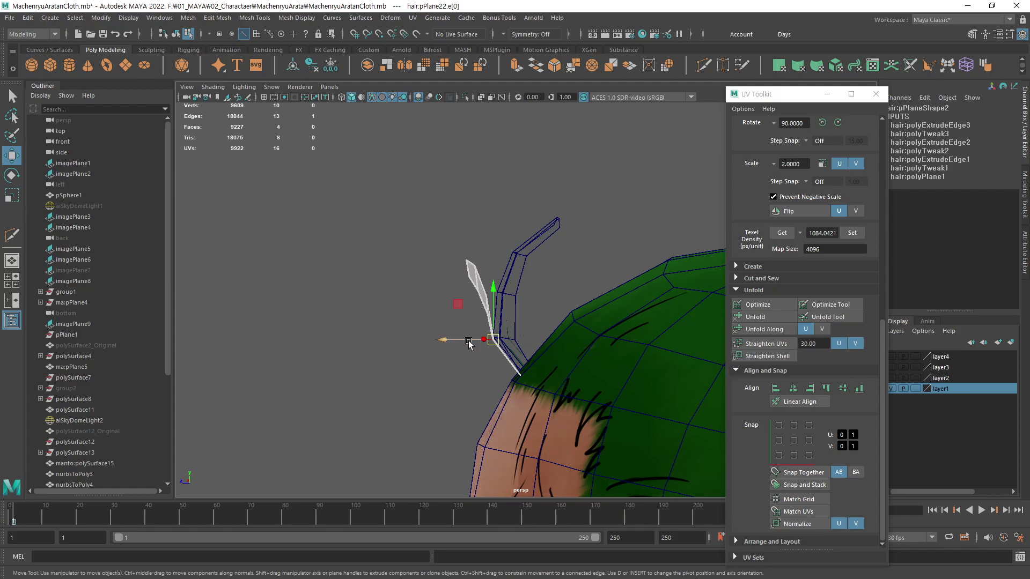
{"action": "left_click_drag", "start_coordinate": [468, 341], "coordinate": [472, 341]}
Move the edge between the second and third strip segments back toward the head to bend the strip
{"action": "key", "text": "q"}
{"action": "mouse_move", "coordinate": [552, 327]}
{"action": "left_mouse_down", "text": "alt"}
{"action": "mouse_move", "coordinate": [520, 313]}
{"action": "mouse_move", "coordinate": [563, 312]}
{"action": "mouse_move", "coordinate": [561, 301]}
{"action": "mouse_move", "coordinate": [546, 310]}
{"action": "left_mouse_up", "text": "alt"}
{"action": "left_click", "coordinate": [514, 298]}
{"action": "key", "text": "w"}
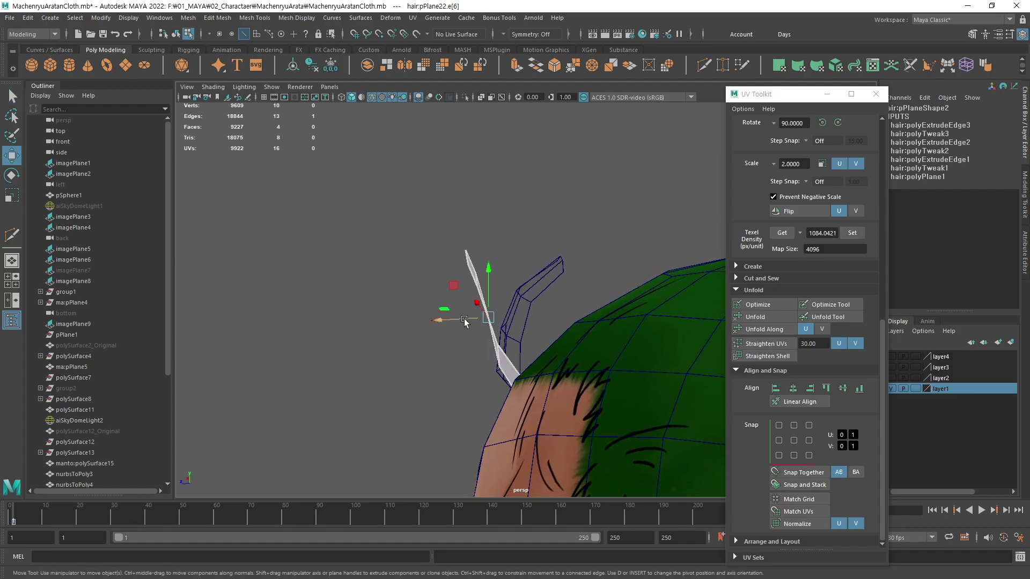
{"action": "left_click_drag", "start_coordinate": [464, 319], "coordinate": [476, 319]}
{"action": "key", "text": "q"}
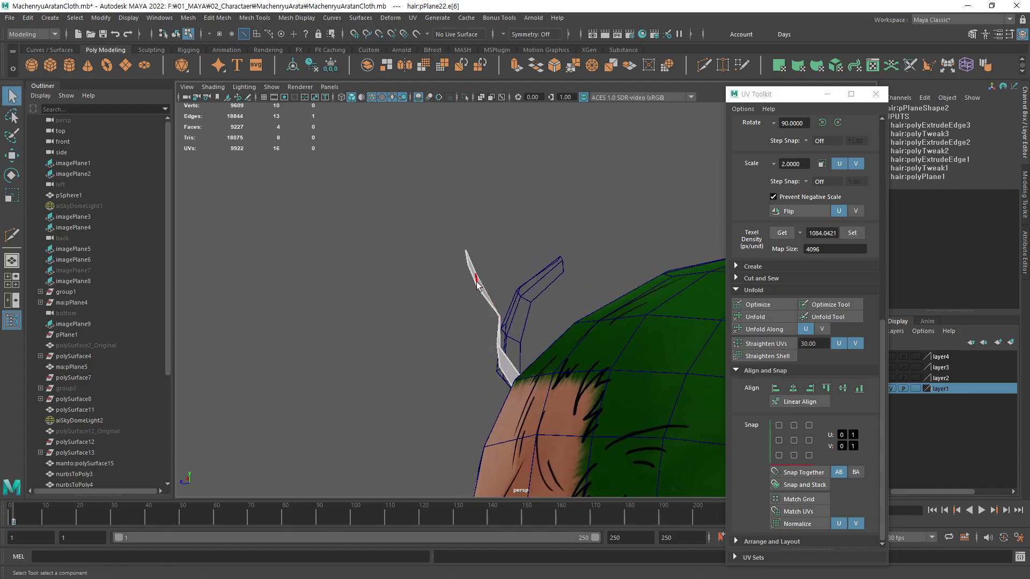
Move the edge between the third and fourth strip segments and the tip edge back toward the head
{"action": "left_click", "coordinate": [476, 283]}
{"action": "key", "text": "w"}
{"action": "left_click_drag", "start_coordinate": [456, 282], "coordinate": [492, 285]}
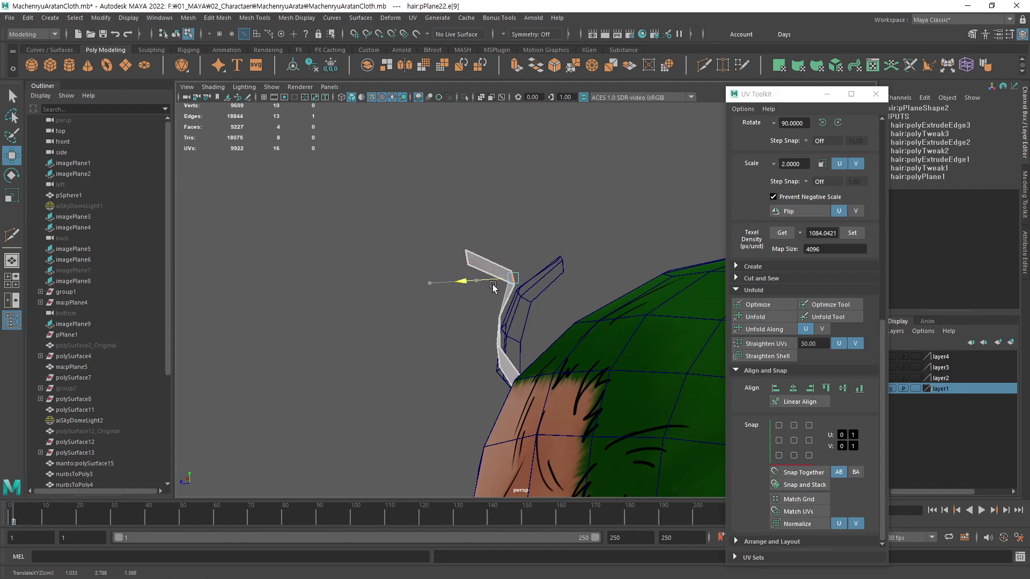
{"action": "key", "text": "q"}
{"action": "key", "text": "w"}
{"action": "left_click_drag", "start_coordinate": [445, 258], "coordinate": [517, 264]}
{"action": "left_click_drag", "start_coordinate": [508, 277], "coordinate": [656, 315], "text": "alt"}
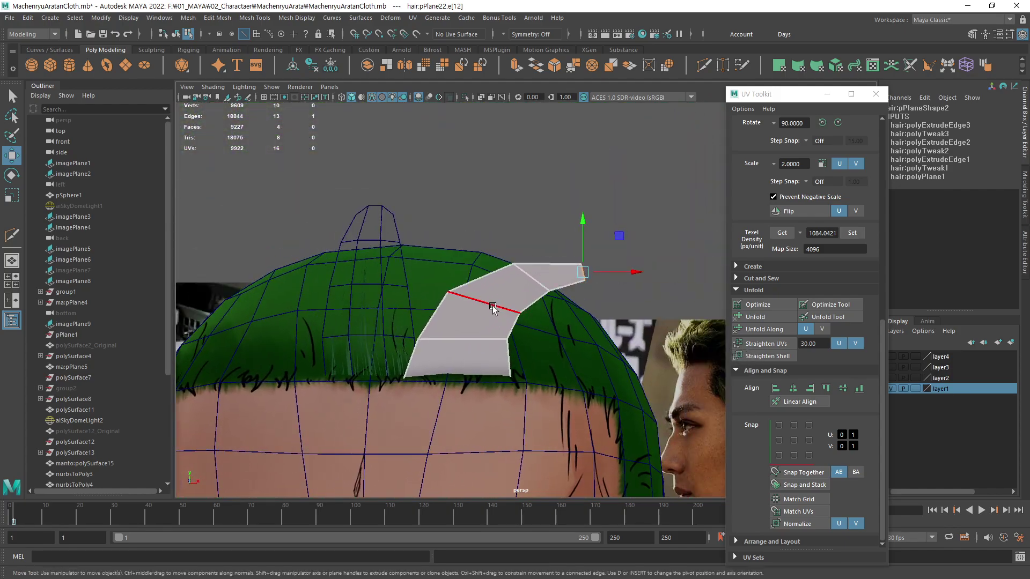
Shift both end vertices of the edge between the second and third segments toward the middle of the head
{"action": "key", "text": "F9"}
{"action": "left_click", "coordinate": [450, 295]}
{"action": "middle_click_drag", "start_coordinate": [482, 328], "coordinate": [477, 326]}
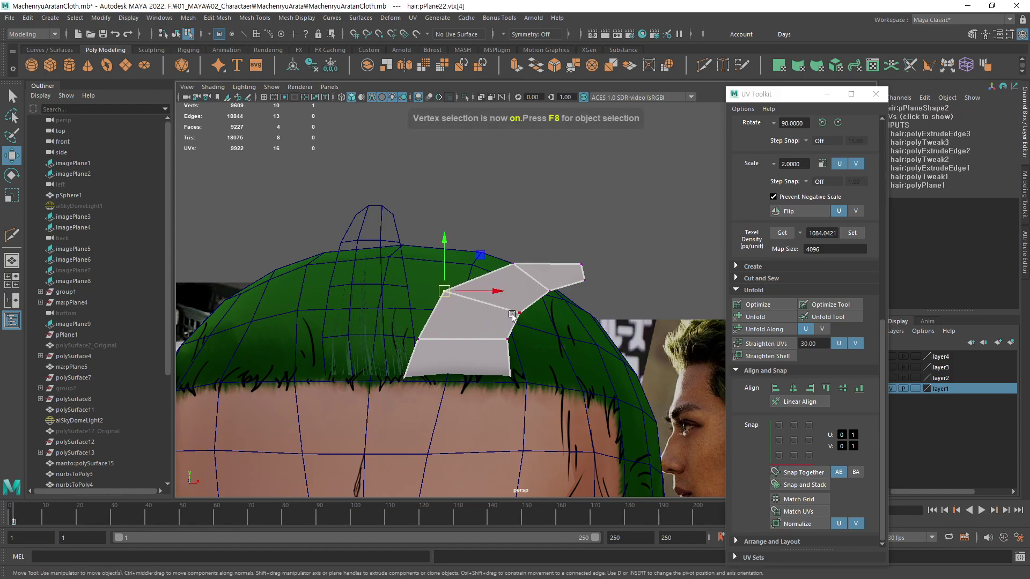
{"action": "left_click", "coordinate": [518, 315]}
{"action": "middle_click_drag", "start_coordinate": [570, 349], "coordinate": [516, 304]}
Shift the vertices between the third and fourth segments toward the middle of the head
{"action": "key", "text": "q"}
{"action": "left_click", "coordinate": [516, 271]}
{"action": "key", "text": "w"}
{"action": "left_click", "coordinate": [549, 291]}
{"action": "middle_click_drag", "start_coordinate": [579, 322], "coordinate": [548, 314]}
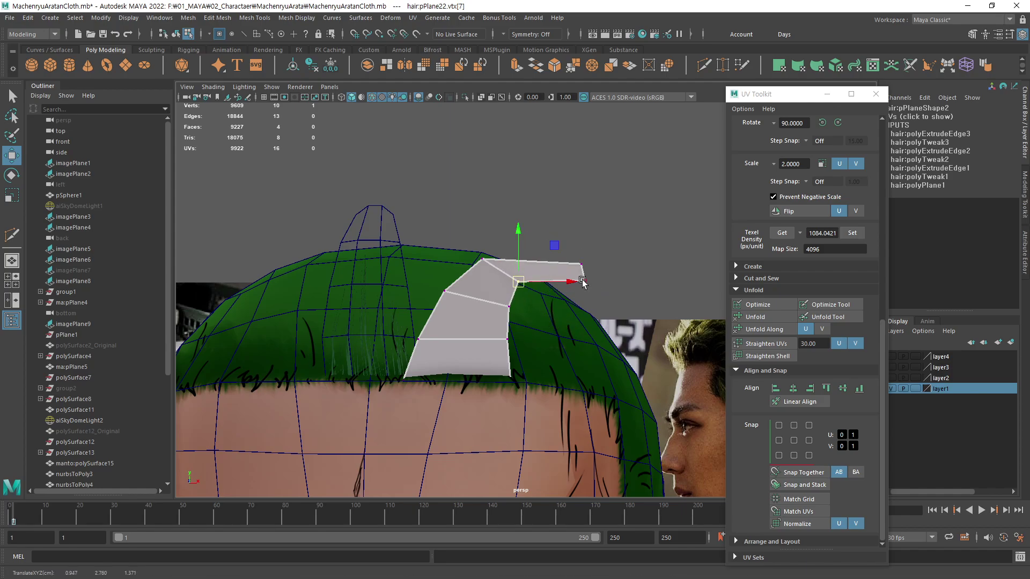
Pull the two tip vertices inward toward the middle of the head to finish the strip's upward curve
{"action": "left_click", "coordinate": [581, 265]}
{"action": "middle_click_drag", "start_coordinate": [613, 330], "coordinate": [552, 326]}
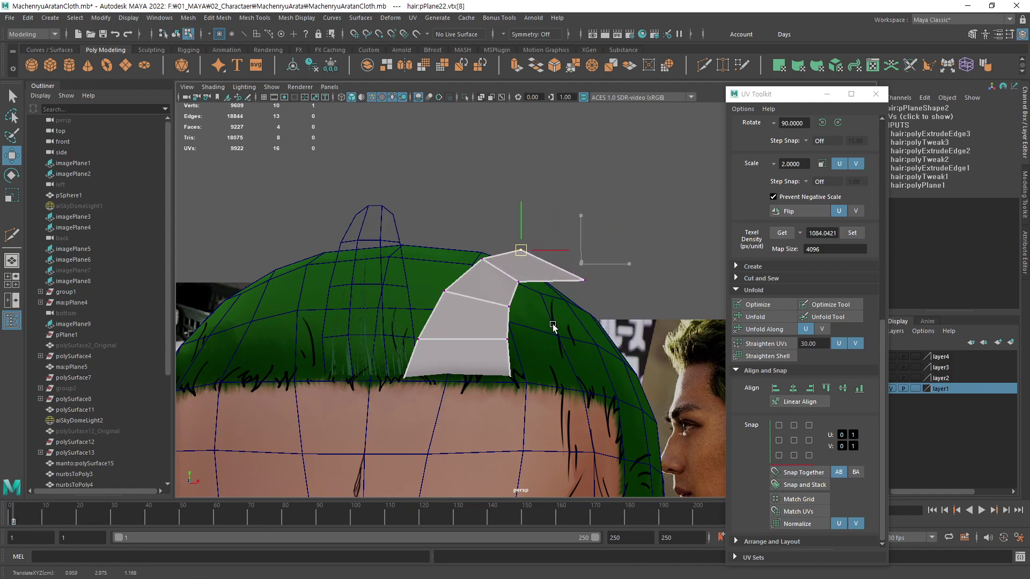
{"action": "left_click", "coordinate": [584, 281]}
{"action": "middle_click_drag", "start_coordinate": [621, 328], "coordinate": [570, 308]}
{"action": "mouse_move", "coordinate": [589, 332]}
{"action": "left_mouse_down", "text": "alt"}
{"action": "mouse_move", "coordinate": [549, 355]}
{"action": "mouse_move", "coordinate": [457, 360]}
{"action": "mouse_move", "coordinate": [550, 353]}
{"action": "mouse_move", "coordinate": [573, 340]}
{"action": "left_mouse_up", "text": "alt"}
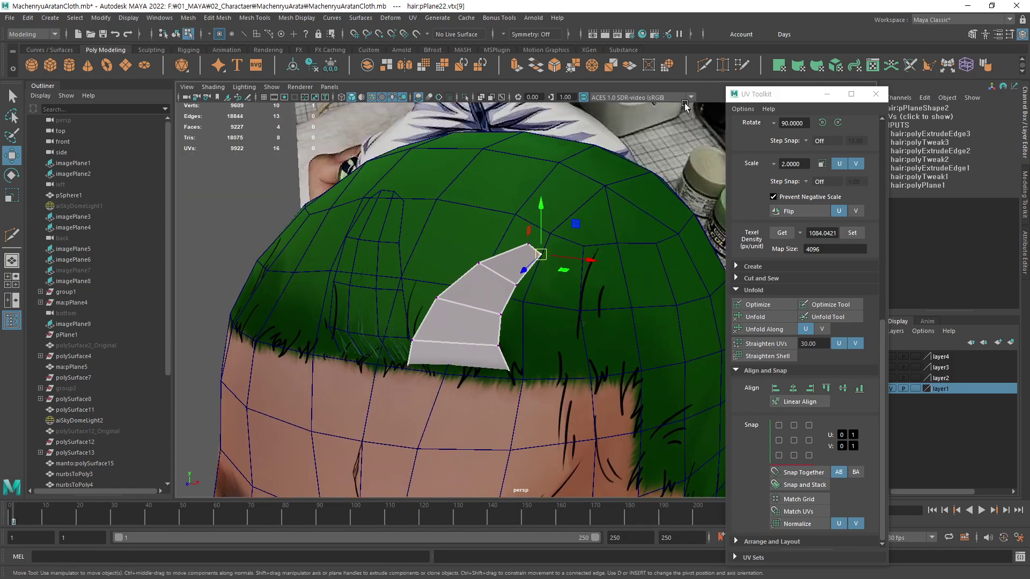
Insert two lengthwise edge loops along the whole strip with the Multi-Cut tool
{"action": "left_click", "coordinate": [708, 62]}
{"action": "scroll", "coordinate": [468, 309], "scroll_direction": "up", "scroll_amount": 3}
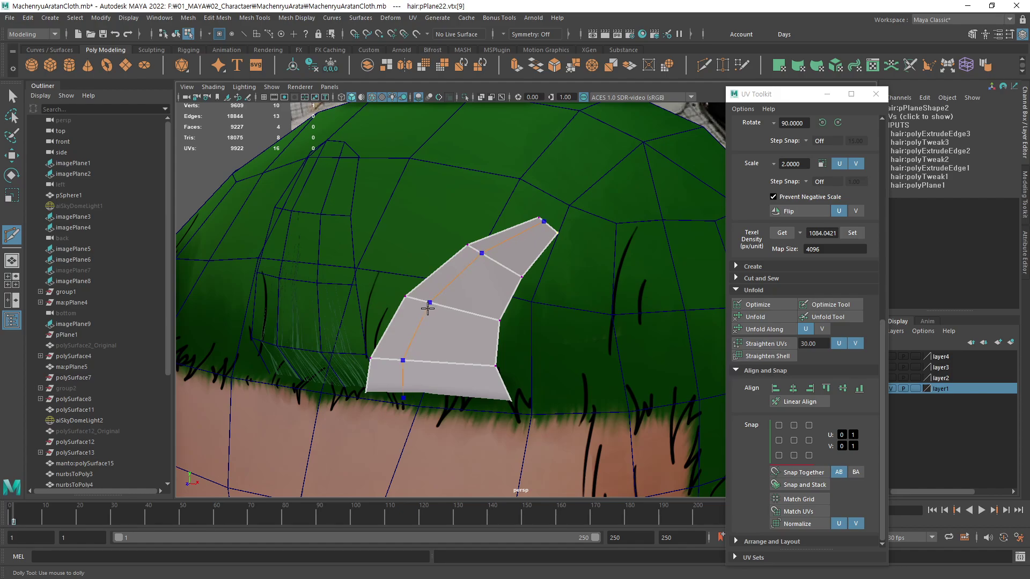
{"action": "left_click", "coordinate": [428, 307], "text": "ctrl"}
{"action": "left_click", "coordinate": [473, 316], "text": "ctrl"}
Move the middle-column faces of the second and third segments outward to give the strip a rounded cross-section
{"action": "key", "text": "F11"}
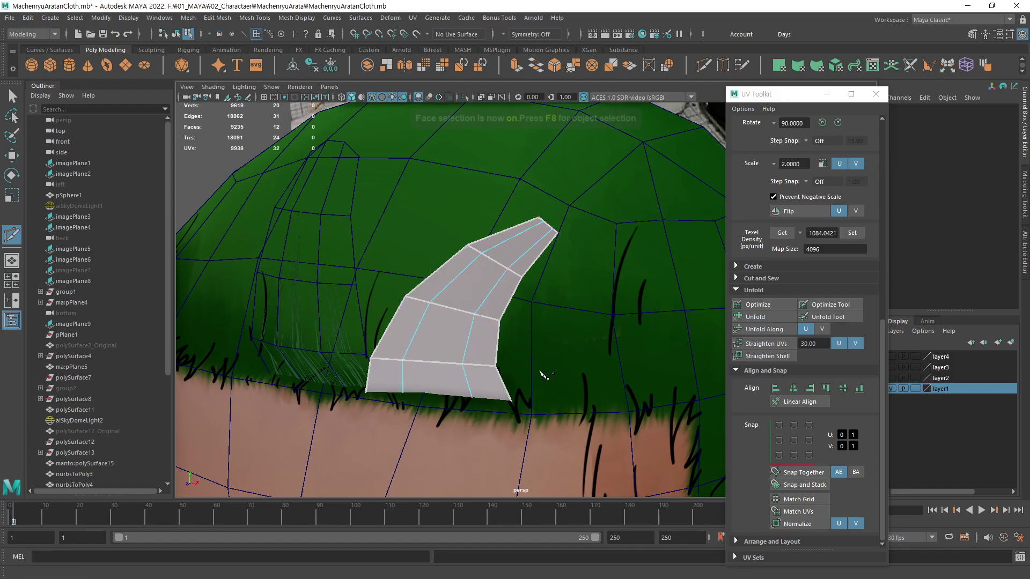
{"action": "key", "text": "q"}
{"action": "left_click", "coordinate": [456, 327]}
{"action": "left_click", "coordinate": [455, 327], "text": "shift"}
{"action": "left_click_drag", "start_coordinate": [544, 318], "coordinate": [435, 297], "text": "alt"}
{"action": "key", "text": "w"}
{"action": "middle_click_drag", "start_coordinate": [549, 349], "coordinate": [537, 345]}
{"action": "left_click_drag", "start_coordinate": [552, 331], "coordinate": [701, 301], "text": "alt"}
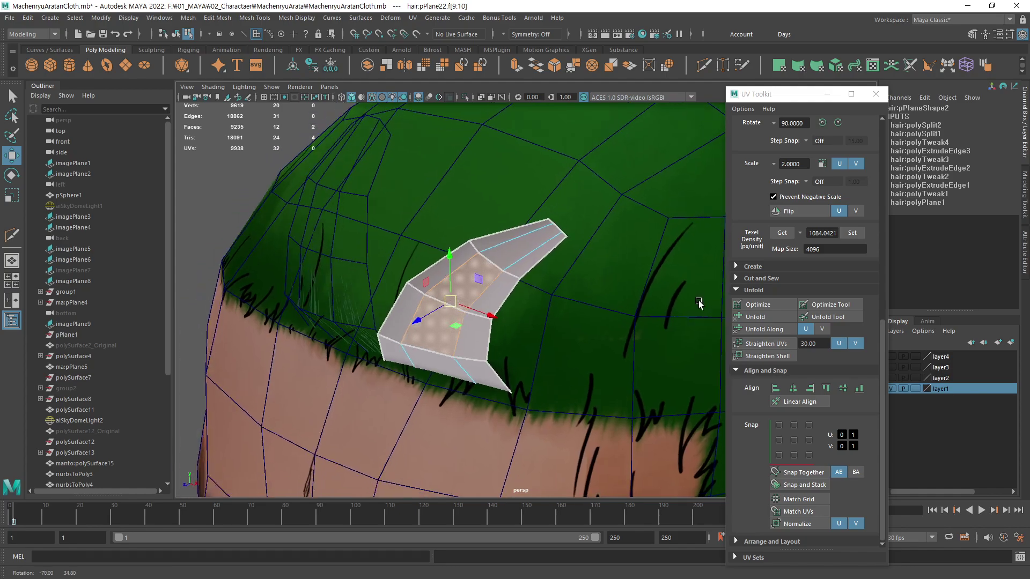
Move the two outer corner vertices of the strip's tip to round off its end
{"action": "key", "text": "F9"}
{"action": "left_click", "coordinate": [569, 239]}
{"action": "middle_click_drag", "start_coordinate": [593, 284], "coordinate": [566, 306], "text": "alt"}
{"action": "middle_click_drag", "start_coordinate": [574, 323], "coordinate": [568, 331]}
{"action": "key", "text": "q"}
{"action": "key", "text": "w"}
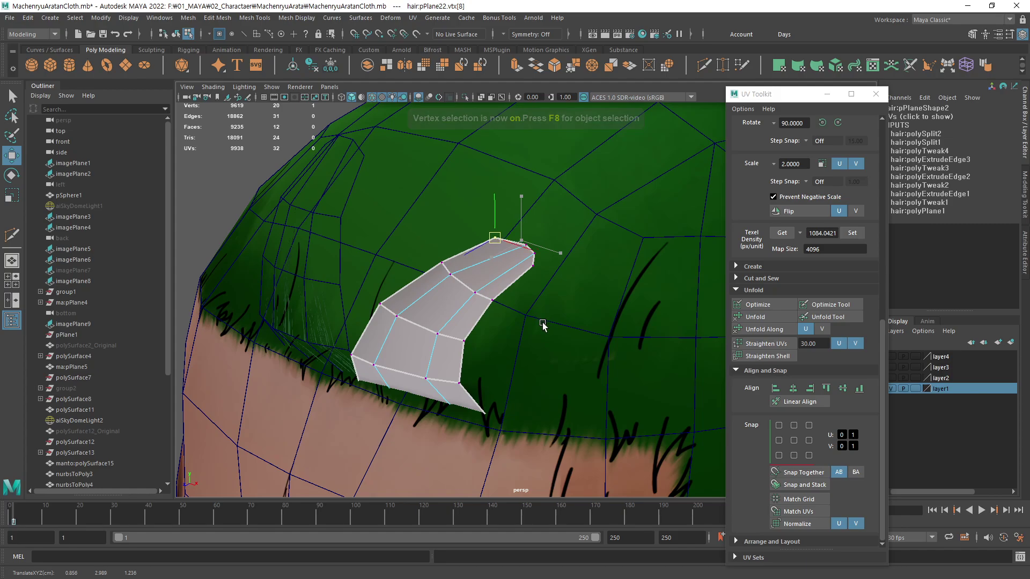
Adjust the vertices along the strip's base edge so the root follows the front hairline
{"action": "right_click_drag", "start_coordinate": [559, 329], "coordinate": [546, 356], "text": "alt"}
{"action": "left_click_drag", "start_coordinate": [546, 356], "coordinate": [450, 409], "text": "alt"}
{"action": "left_click_drag", "start_coordinate": [481, 417], "coordinate": [512, 420], "text": "alt"}
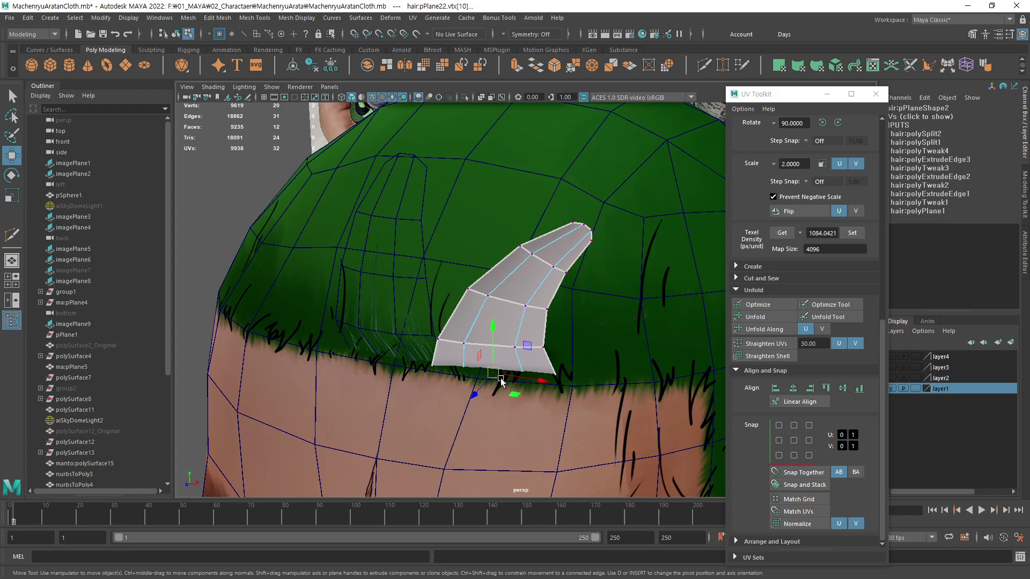
{"action": "left_click_drag", "start_coordinate": [497, 376], "coordinate": [496, 389]}
{"action": "left_click_drag", "start_coordinate": [590, 365], "coordinate": [448, 412]}
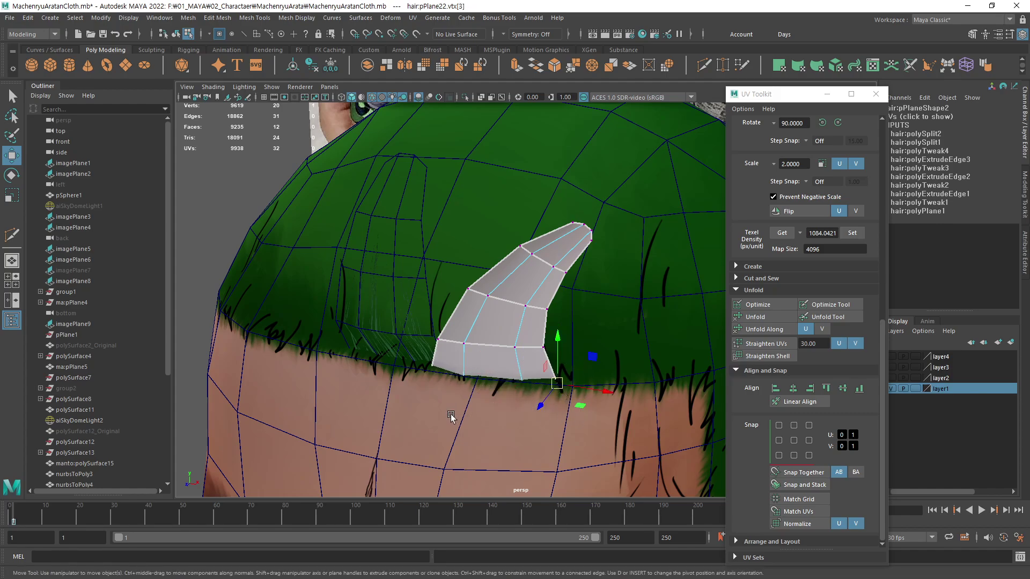
{"action": "left_click_drag", "start_coordinate": [494, 389], "coordinate": [492, 391]}
{"action": "mouse_move", "coordinate": [444, 360]}
{"action": "left_mouse_down"}
{"action": "mouse_move", "coordinate": [416, 398]}
{"action": "mouse_move", "coordinate": [432, 374]}
{"action": "left_mouse_up"}
{"action": "left_click_drag", "start_coordinate": [552, 361], "coordinate": [607, 358], "text": "alt"}
Return to object selection and delete the construction history of the curved hair plane
{"action": "key", "text": "F8"}
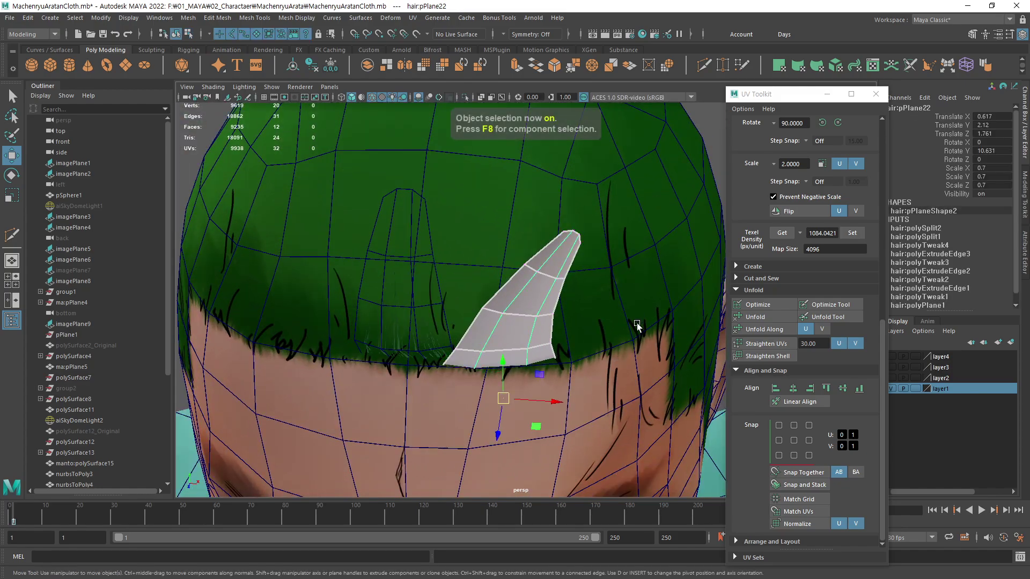
{"action": "left_click", "coordinate": [985, 70]}
{"action": "left_click_drag", "start_coordinate": [610, 318], "coordinate": [599, 358], "text": "alt"}
{"action": "key", "text": "F8"}
{"action": "key", "text": "F8"}
{"action": "key", "text": "alt+shift+d"}
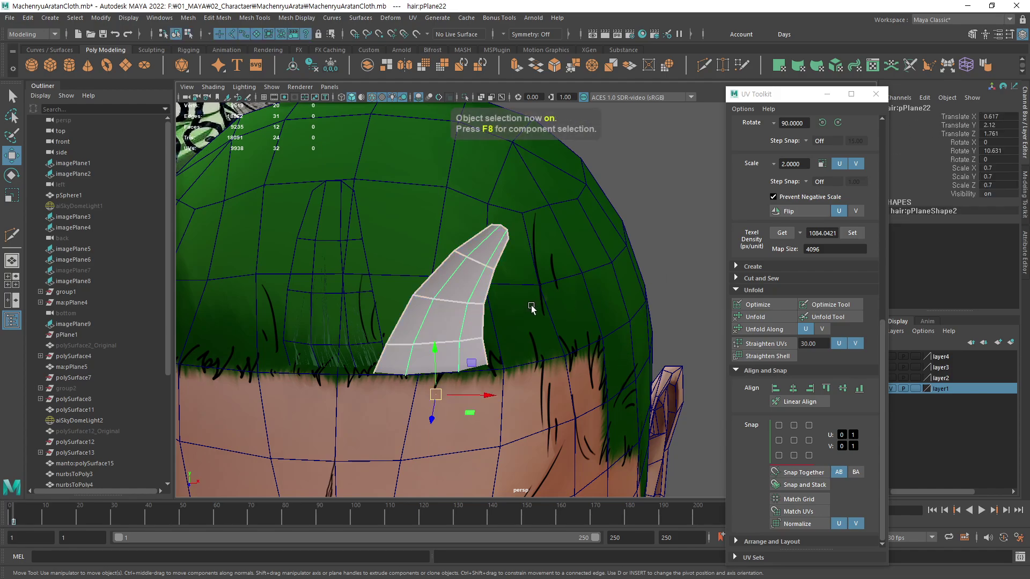
Open the Hypershade and rename the aiStandardSurface3 hair material to hair
{"action": "mouse_move", "coordinate": [449, 274]}
{"action": "right_mouse_down"}
{"action": "mouse_move", "coordinate": [462, 550]}
{"action": "mouse_move", "coordinate": [450, 421]}
{"action": "mouse_move", "coordinate": [608, 159]}
{"action": "mouse_move", "coordinate": [351, 379]}
{"action": "mouse_move", "coordinate": [449, 274]}
{"action": "right_mouse_up"}
{"action": "left_click_drag", "start_coordinate": [455, 324], "coordinate": [392, 339], "text": "alt"}
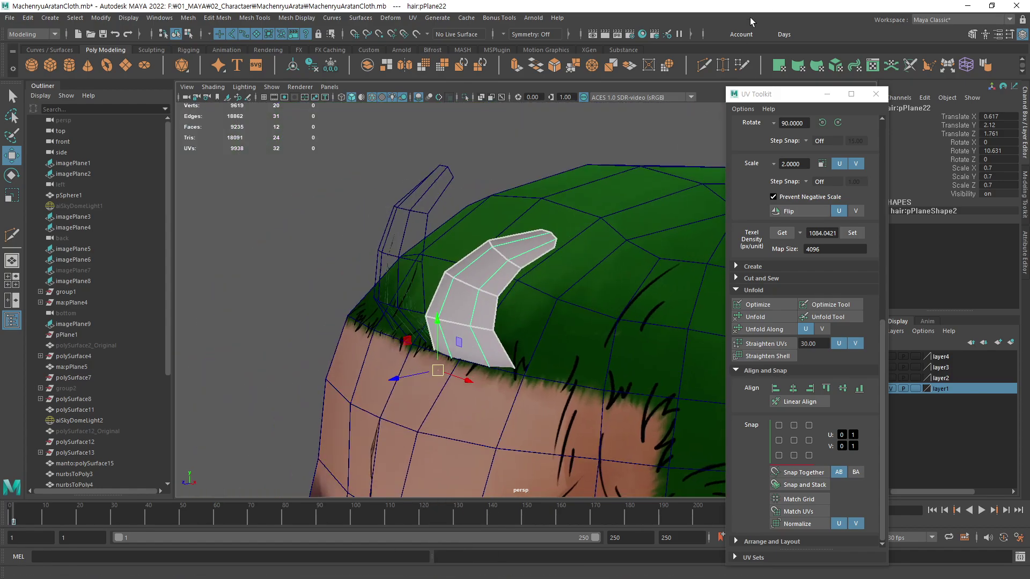
{"action": "left_click", "coordinate": [642, 33]}
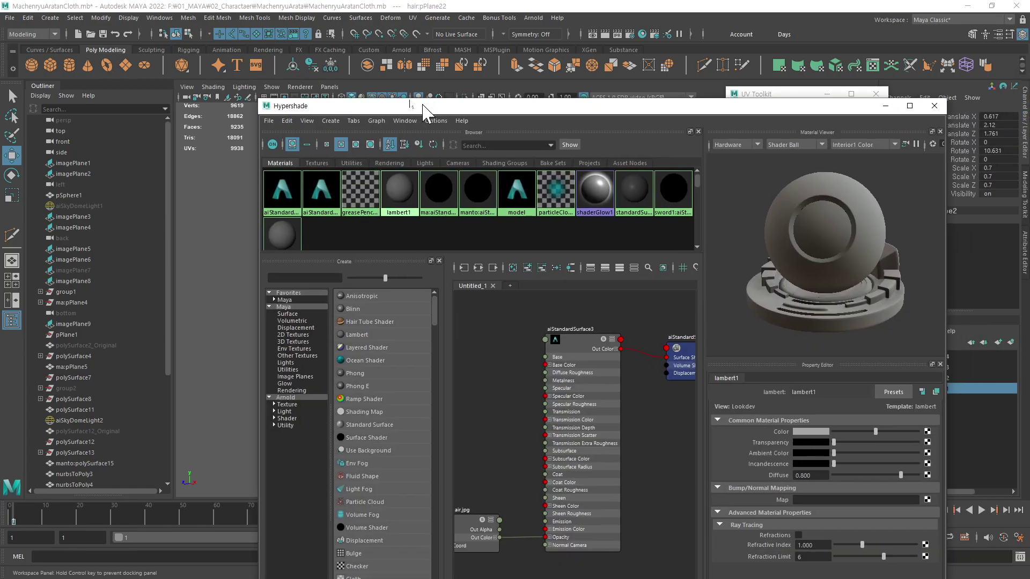
{"action": "left_click_drag", "start_coordinate": [421, 106], "coordinate": [360, 14]}
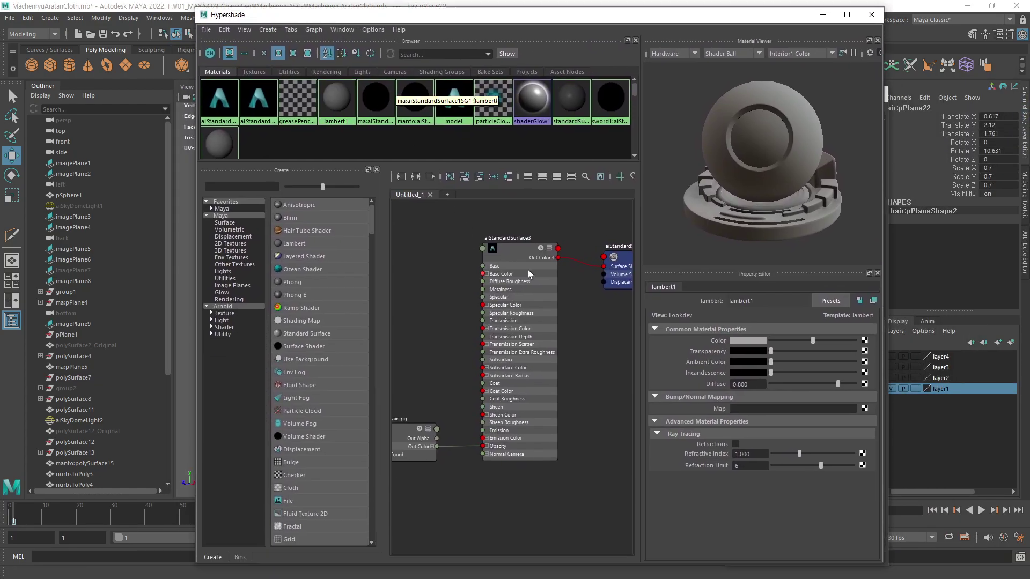
{"action": "left_click", "coordinate": [507, 248]}
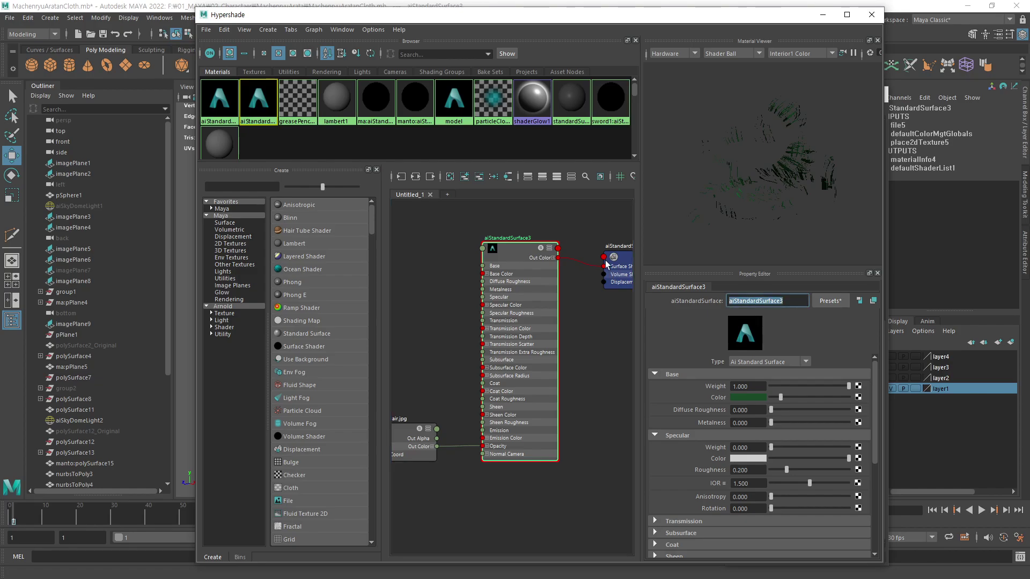
{"action": "type", "text": "hair"}
{"action": "key", "text": "Return"}
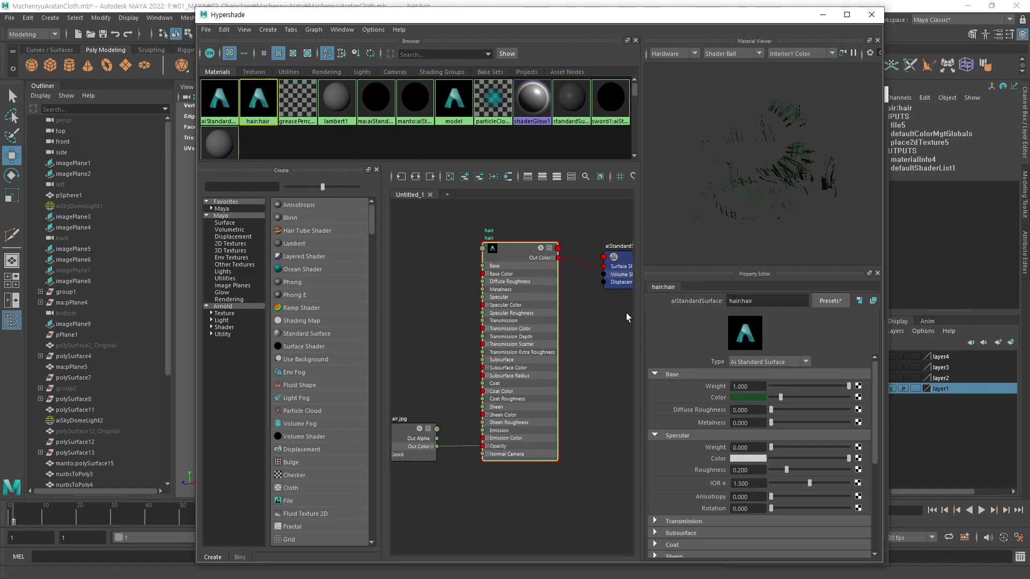
Clear the node graph, create a new aiStandardSurface material, and move its node apart from its shading group
{"action": "middle_click_drag", "start_coordinate": [540, 400], "coordinate": [440, 422], "text": "alt"}
{"action": "left_click", "coordinate": [449, 177]}
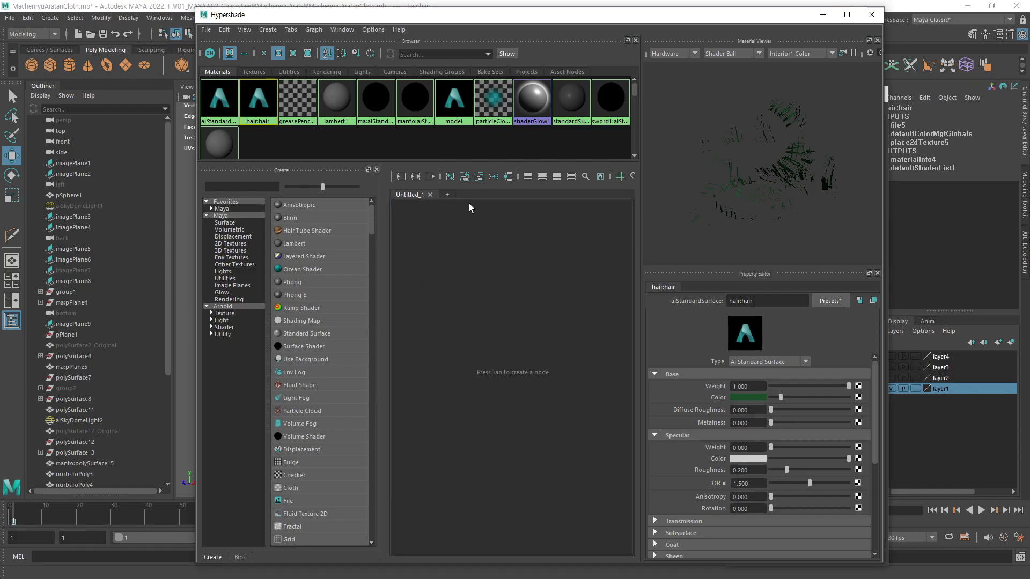
{"action": "type", "text": "aist"}
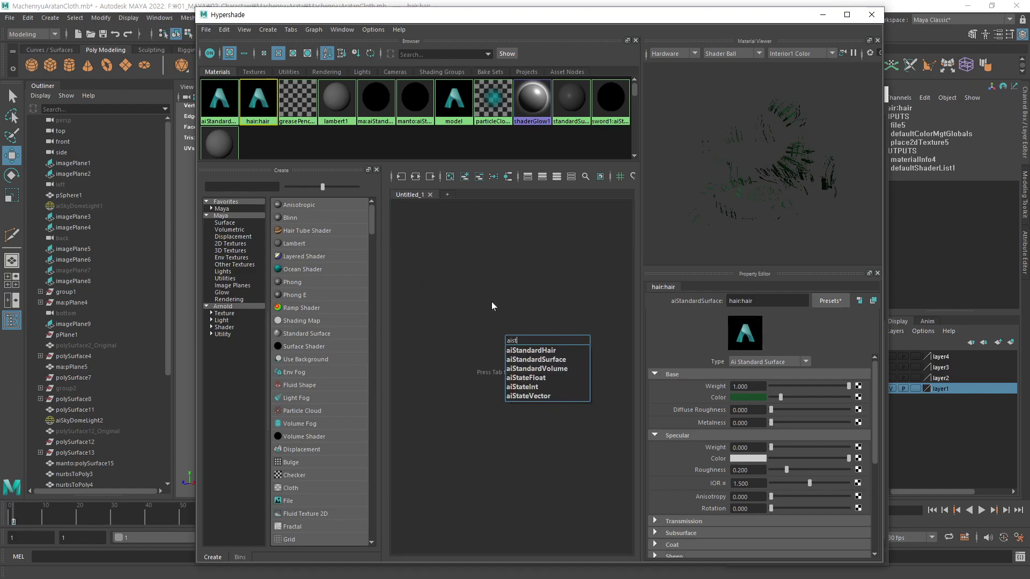
{"action": "key", "text": "Down"}
{"action": "key", "text": "Down"}
{"action": "key", "text": "Return"}
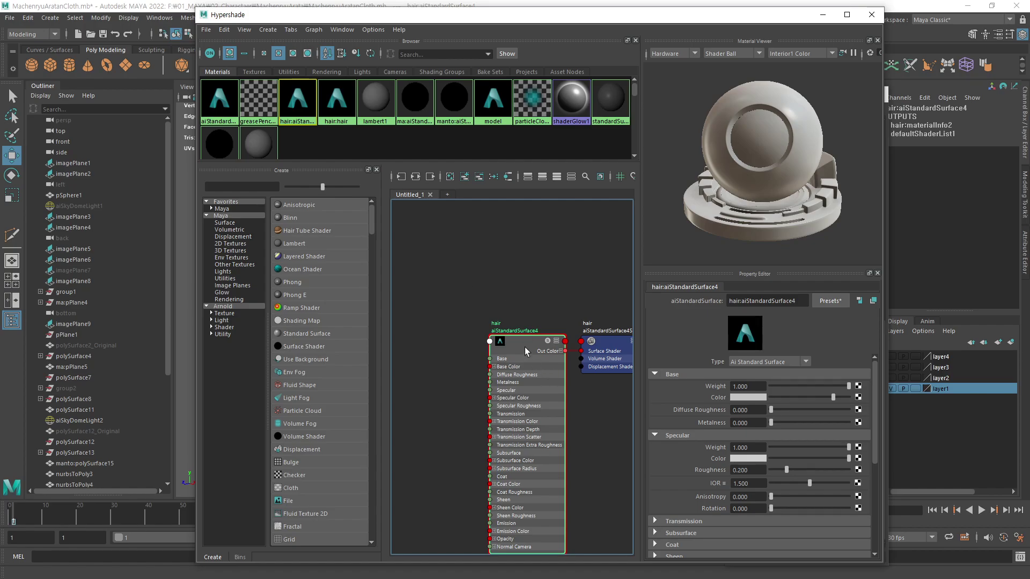
{"action": "left_click_drag", "start_coordinate": [525, 348], "coordinate": [488, 260]}
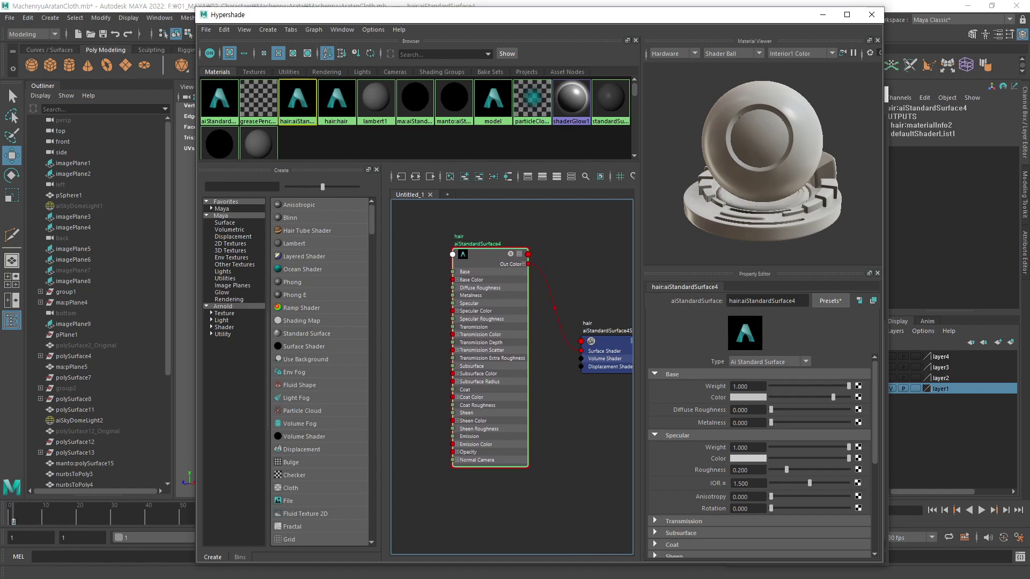
Switch to Photoshop and bring Layer 1 to the front of the MA_UVHair.png layer stack
{"action": "key", "text": "alt+Tab"}
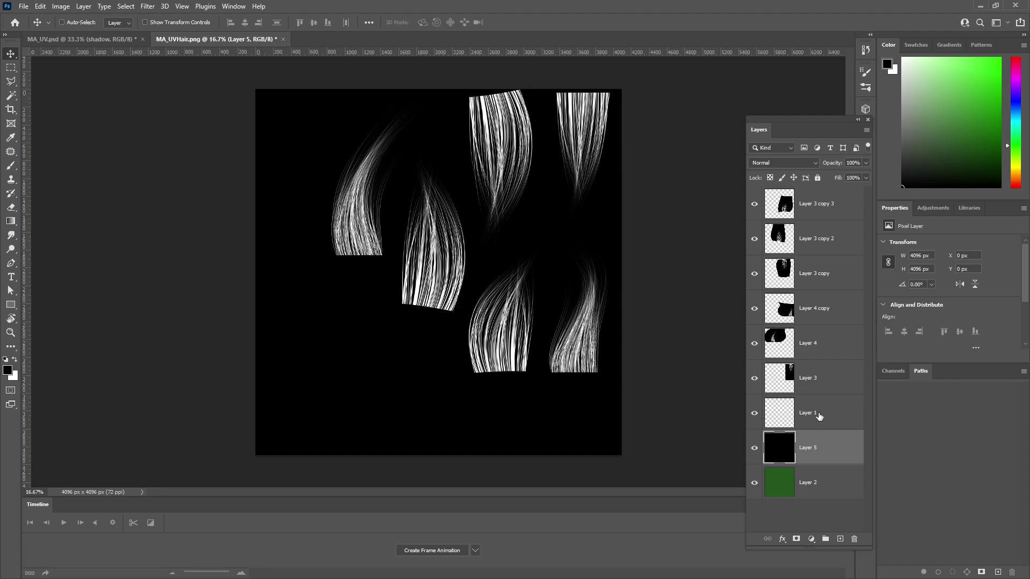
{"action": "left_click", "coordinate": [811, 417]}
{"action": "key", "text": "ctrl+shift+bracketright"}
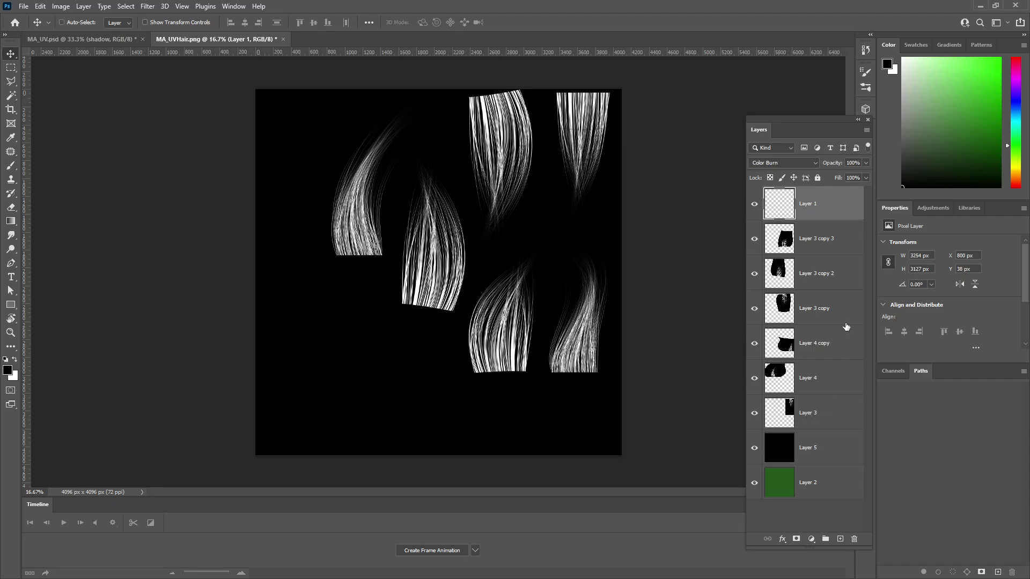
Hide the black Layer 5 to examine the hair strands against the UV wireframe, and show the layer again
{"action": "left_click", "coordinate": [753, 449]}
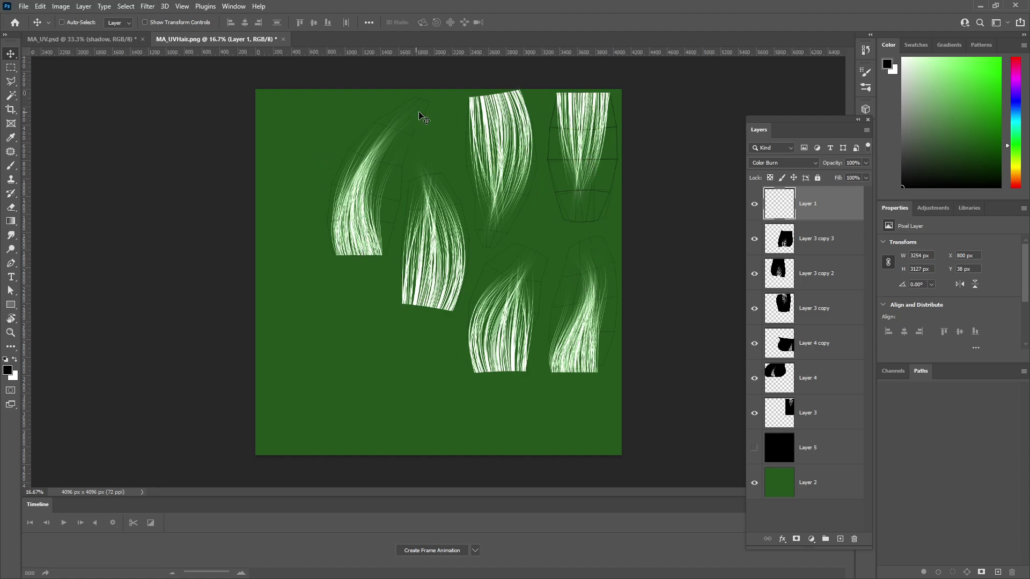
{"action": "key", "text": "ctrl+4"}
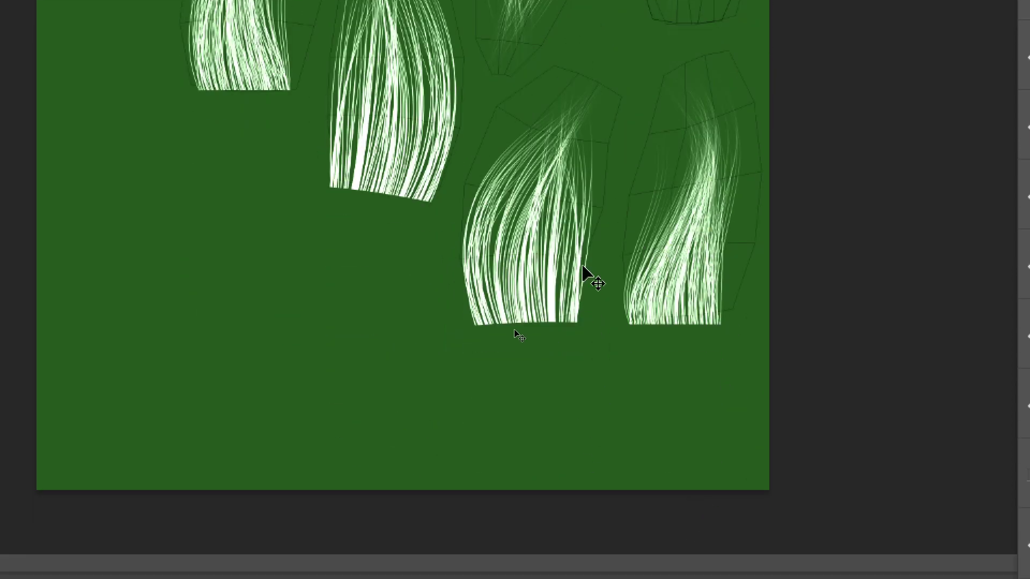
{"action": "key", "text": "ctrl+4"}
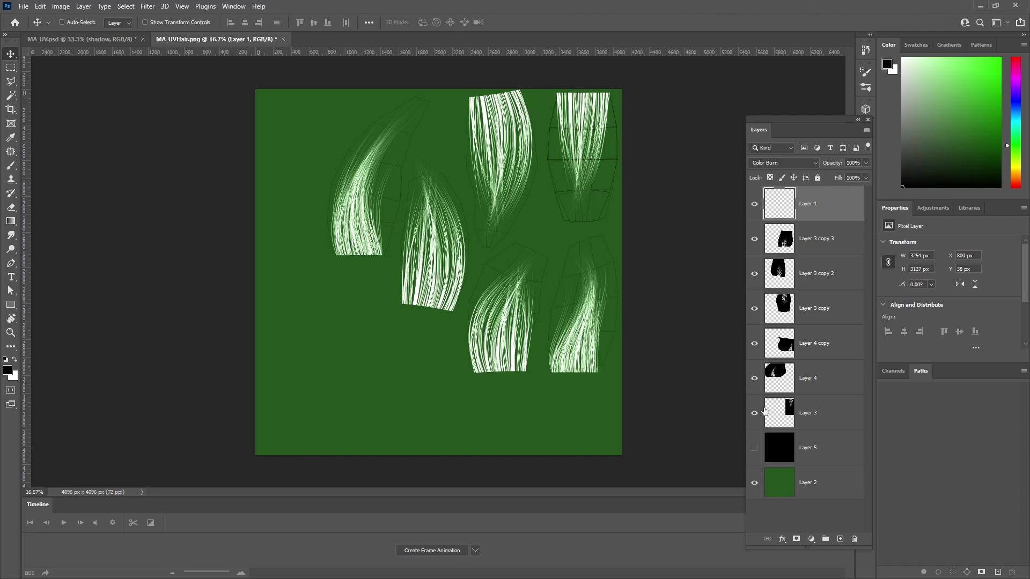
{"action": "left_click", "coordinate": [753, 449]}
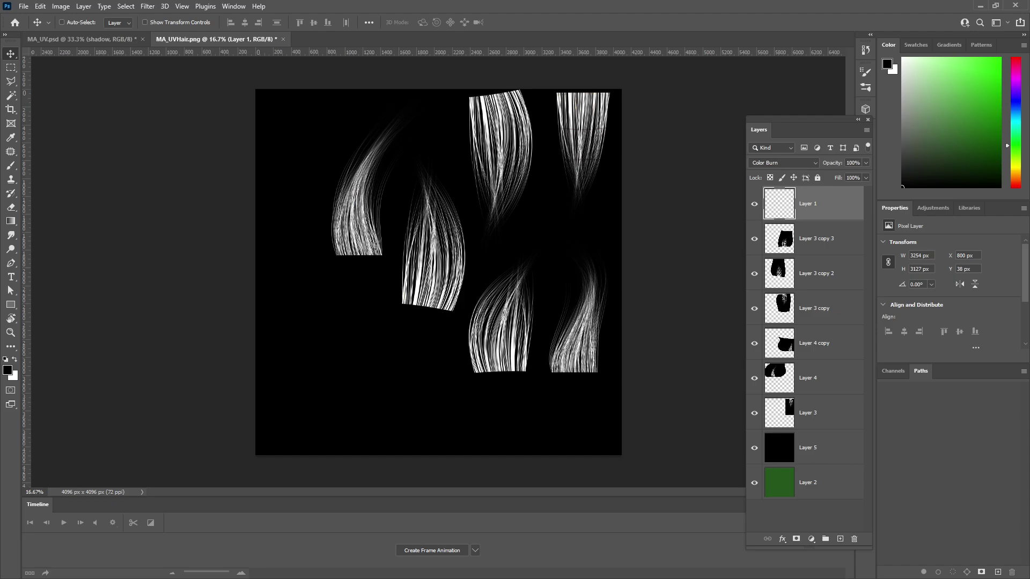
Browse the hair alpha image results in the browser, open the OpenGameArt hair38 page in a new tab, and return to Maya
{"action": "left_click_drag", "start_coordinate": [1029, 178], "coordinate": [620, 80]}
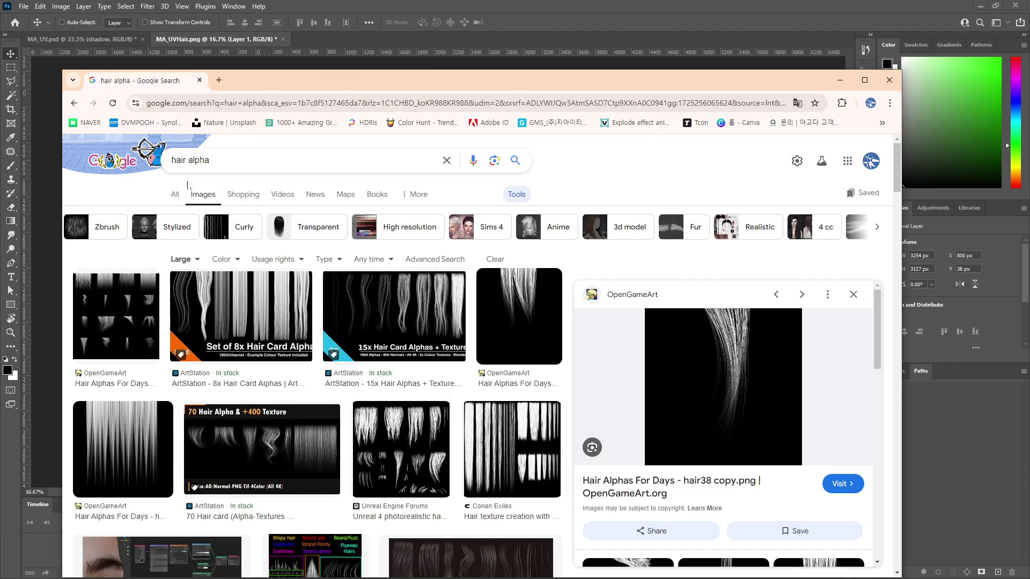
{"action": "scroll", "coordinate": [413, 492], "scroll_direction": "down", "scroll_amount": 5}
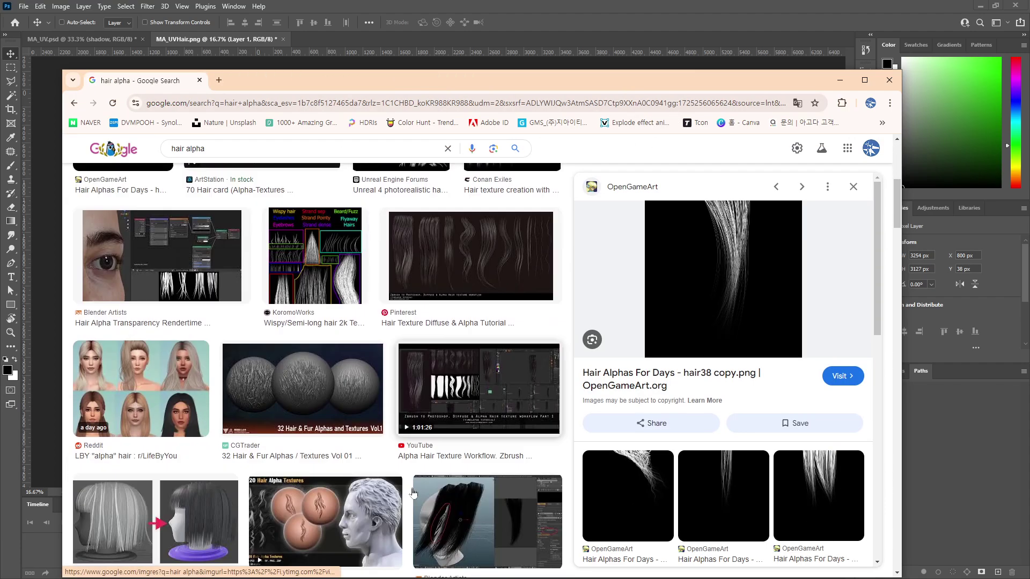
{"action": "scroll", "coordinate": [413, 492], "scroll_direction": "down", "scroll_amount": 5}
{"action": "scroll", "coordinate": [412, 492], "scroll_direction": "up", "scroll_amount": 10}
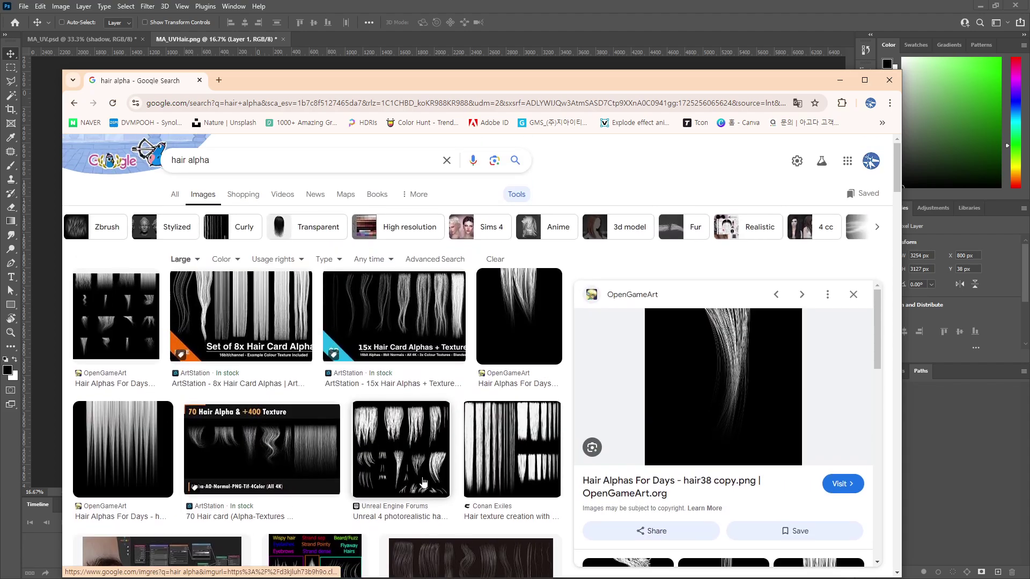
{"action": "middle_click", "coordinate": [667, 419]}
{"action": "scroll", "coordinate": [711, 450], "scroll_direction": "down", "scroll_amount": 9}
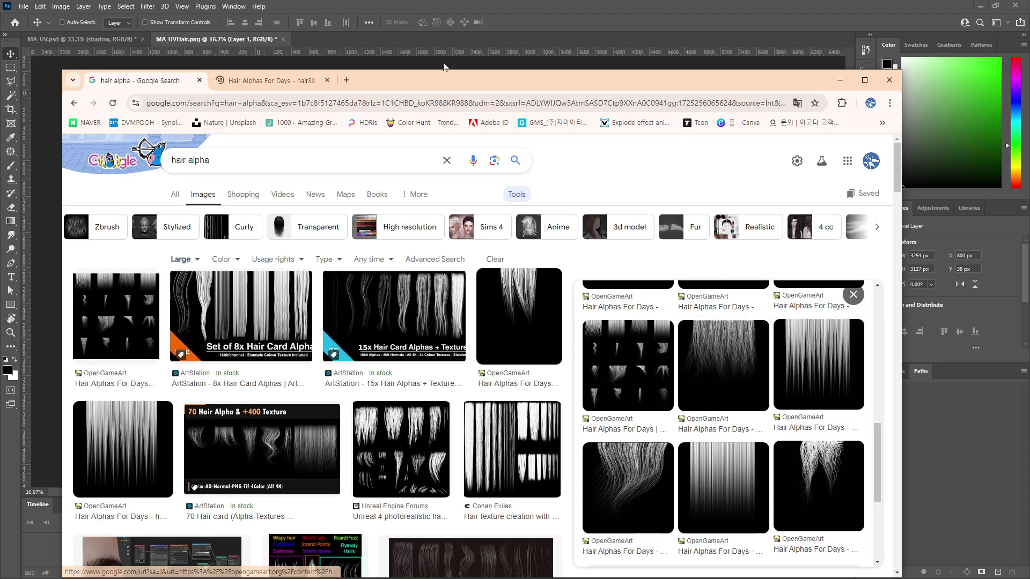
{"action": "left_click_drag", "start_coordinate": [440, 85], "coordinate": [1028, 185]}
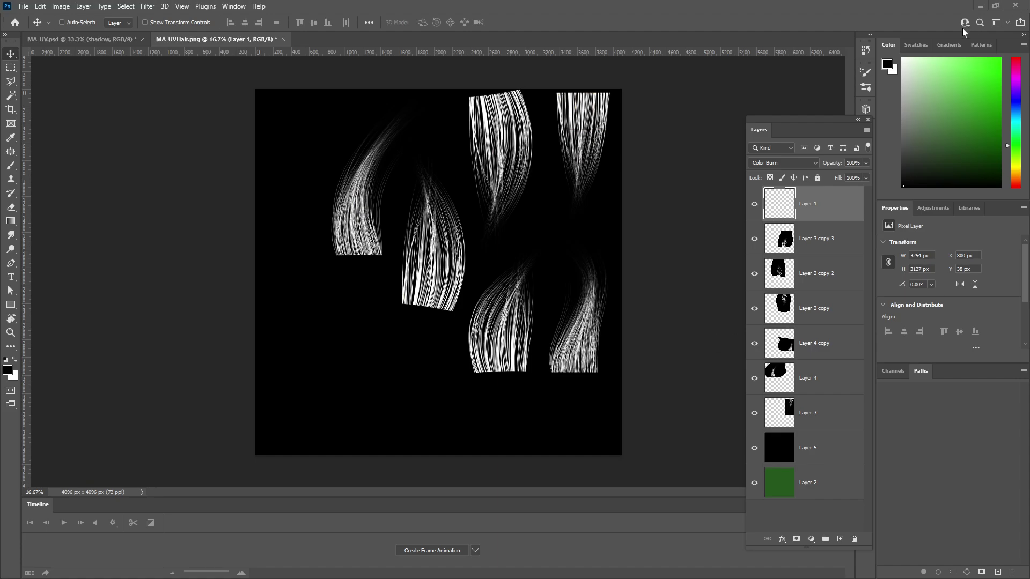
{"action": "left_click", "coordinate": [979, 7]}
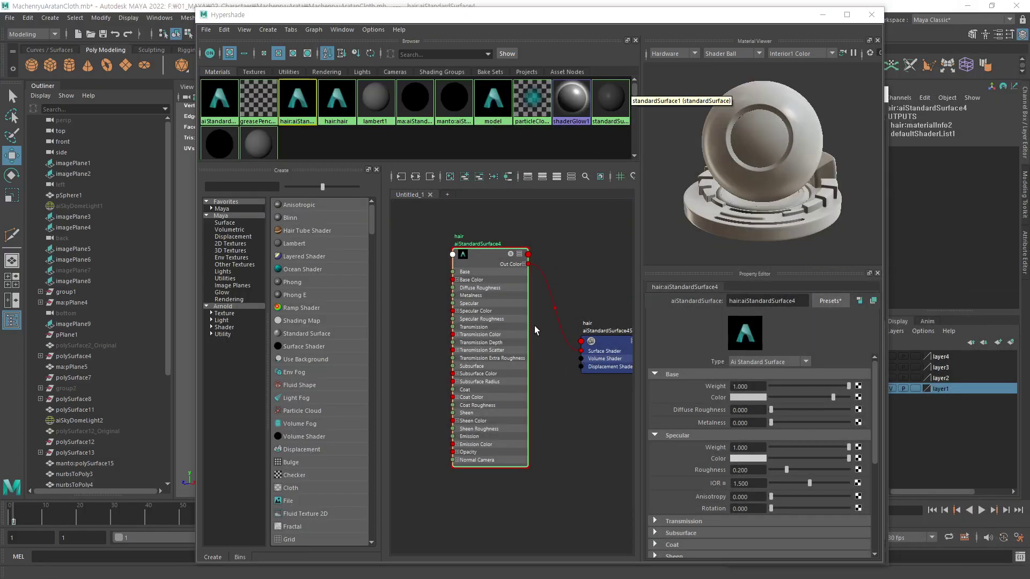
Examine the texture nodes available for the hair material's Geometry Opacity, then close the node list and the Hypershade
{"action": "scroll", "coordinate": [719, 487], "scroll_direction": "down", "scroll_amount": 5}
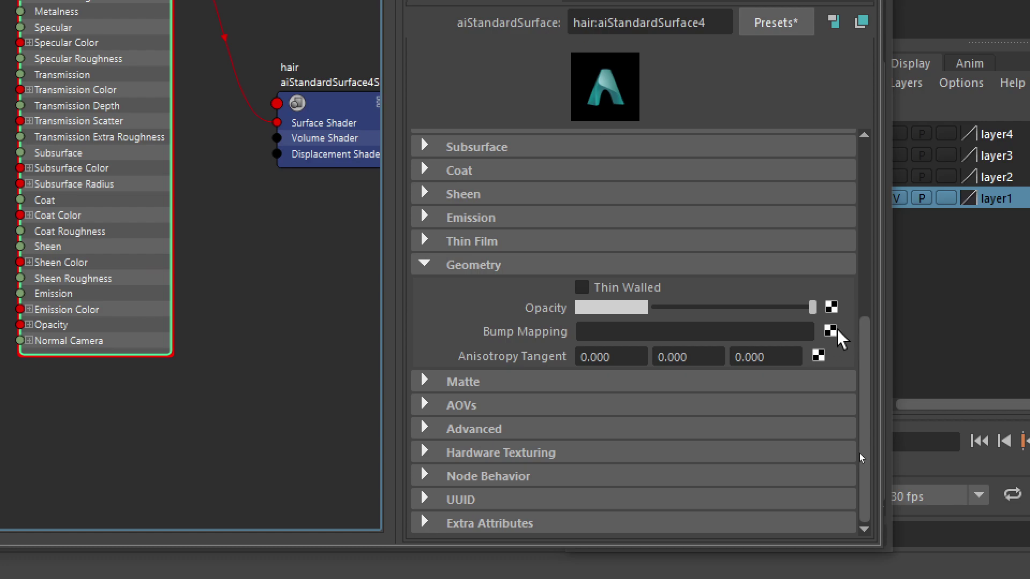
{"action": "left_click", "coordinate": [831, 308]}
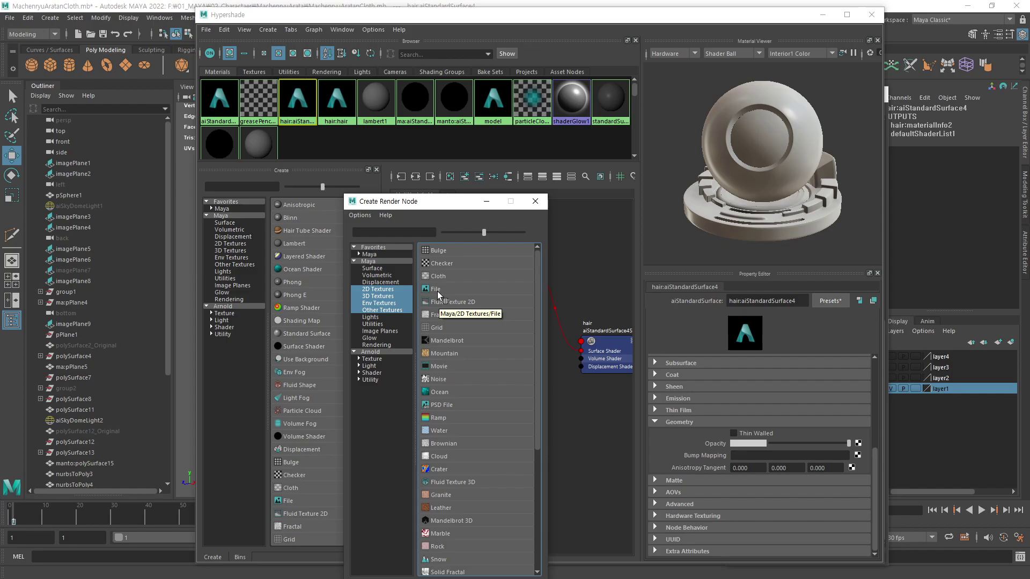
{"action": "left_click", "coordinate": [535, 201]}
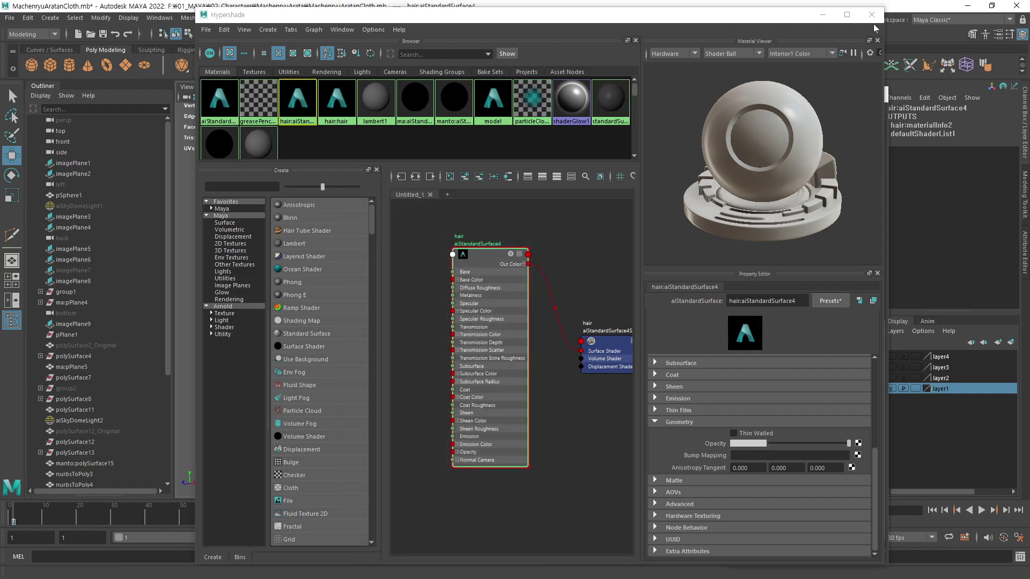
{"action": "left_click", "coordinate": [871, 16]}
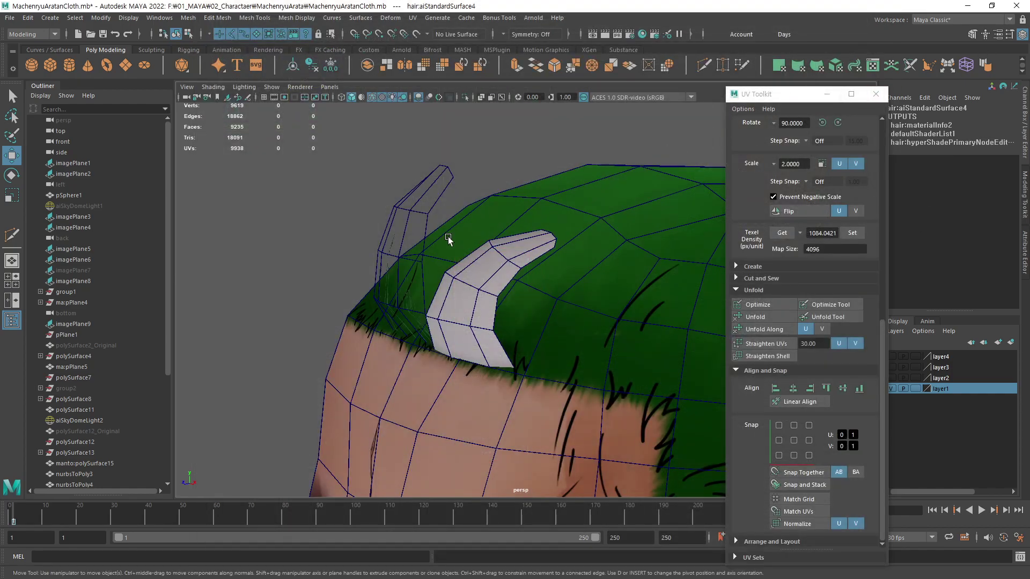
Select the second hair plane on the front hairline and show the UV Editor beside a reframed view of the hairline
{"action": "left_click", "coordinate": [474, 290]}
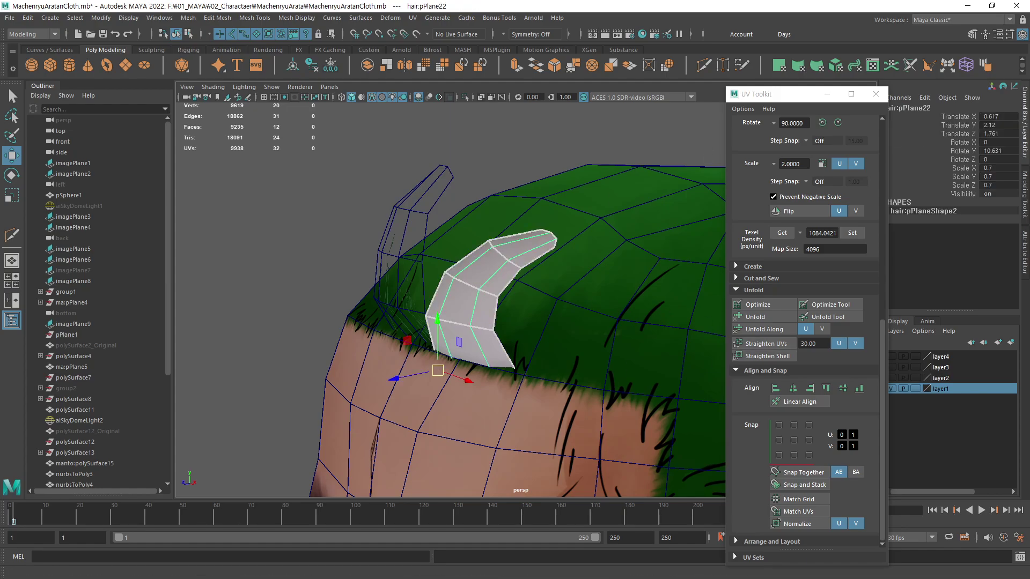
{"action": "left_click_drag", "start_coordinate": [1029, 156], "coordinate": [109, 121]}
{"action": "right_click_drag", "start_coordinate": [519, 250], "coordinate": [625, 471]}
{"action": "left_click_drag", "start_coordinate": [271, 125], "coordinate": [873, 139]}
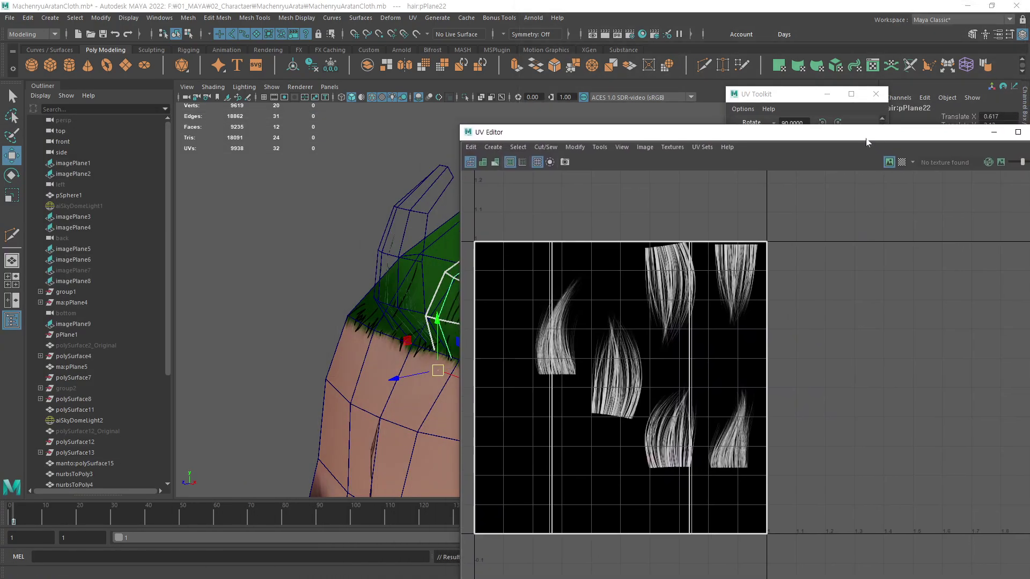
{"action": "middle_click_drag", "start_coordinate": [371, 287], "coordinate": [164, 263], "text": "alt"}
{"action": "left_click_drag", "start_coordinate": [241, 279], "coordinate": [317, 365], "text": "alt"}
Load a Hardware Renderer 2.0 preset that sets the transparency algorithm to Object Sorting, and close the settings
{"action": "left_click", "coordinate": [328, 87]}
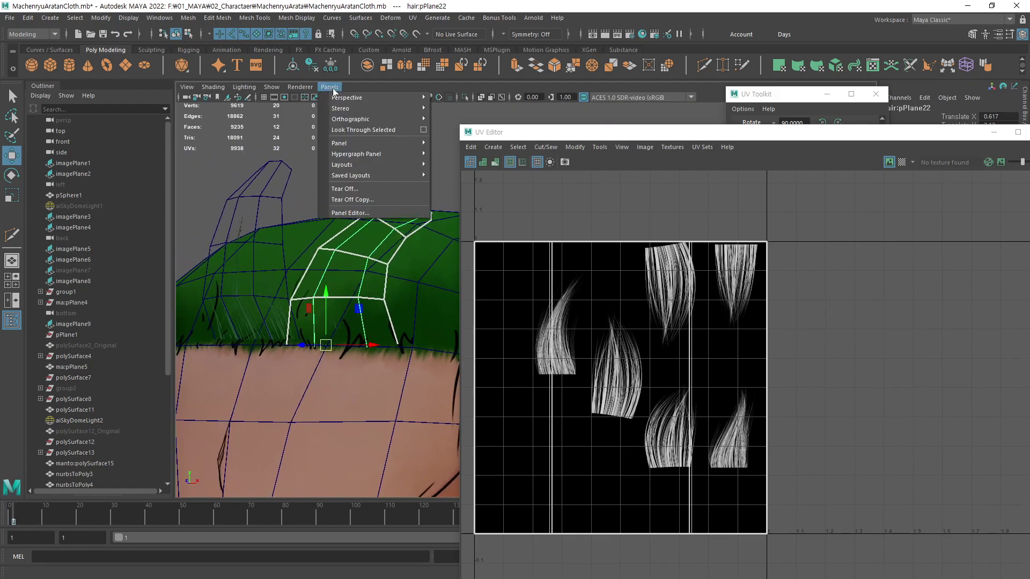
{"action": "left_click", "coordinate": [361, 106]}
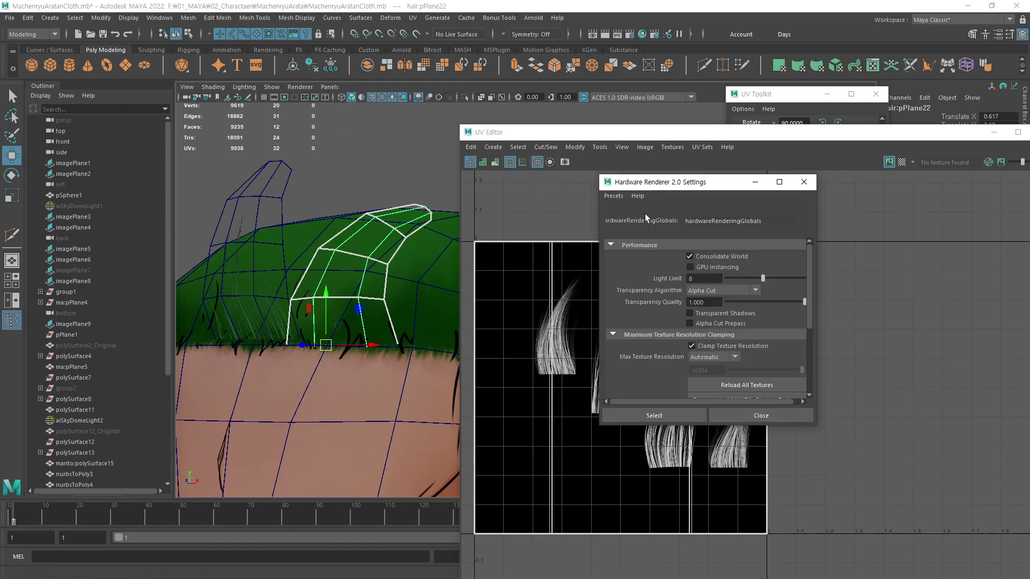
{"action": "left_click", "coordinate": [748, 291]}
{"action": "left_click", "coordinate": [748, 291]}
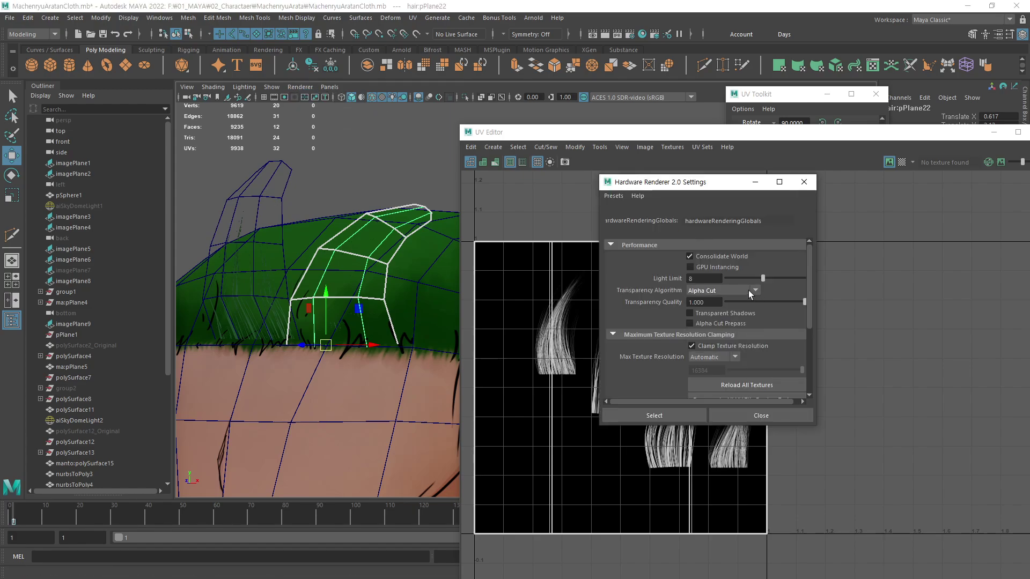
{"action": "left_click", "coordinate": [617, 195]}
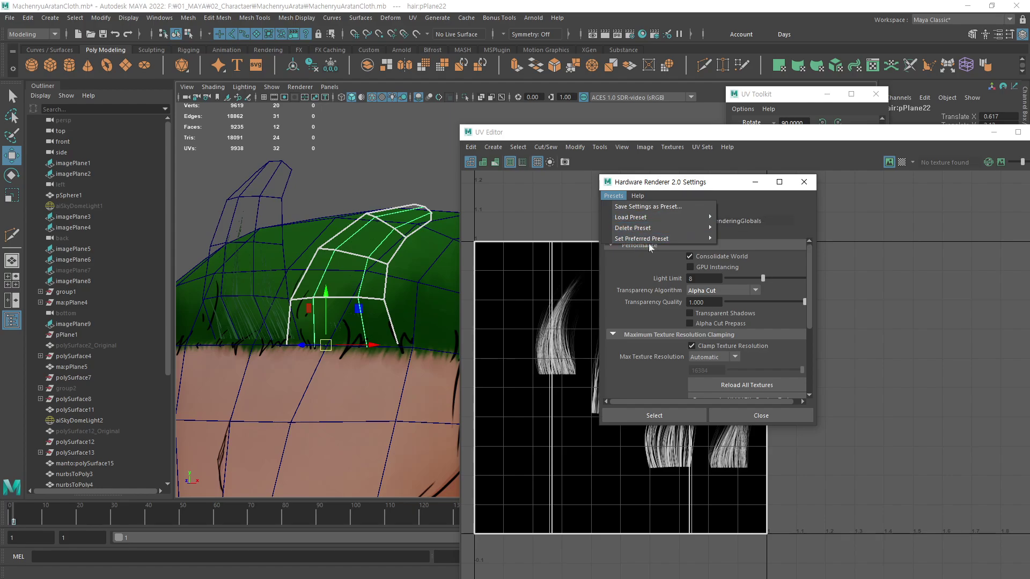
{"action": "mouse_move", "coordinate": [654, 222]}
{"action": "left_click", "coordinate": [749, 218]}
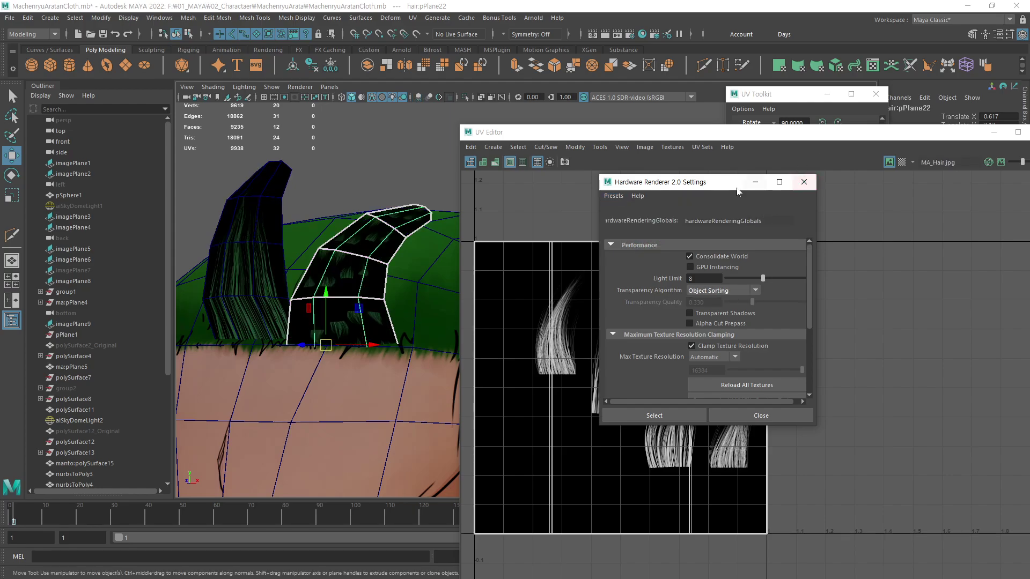
{"action": "left_click", "coordinate": [805, 185]}
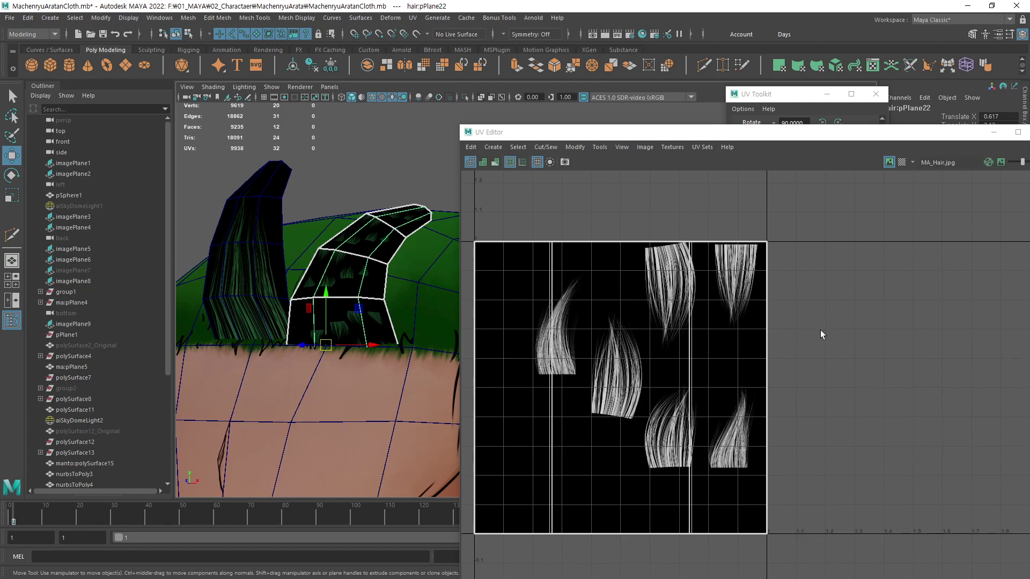
Try to unfold the UVs of all the selected hair plane's faces
{"action": "right_click_drag", "start_coordinate": [857, 331], "coordinate": [824, 316]}
{"action": "left_click_drag", "start_coordinate": [736, 343], "coordinate": [471, 347]}
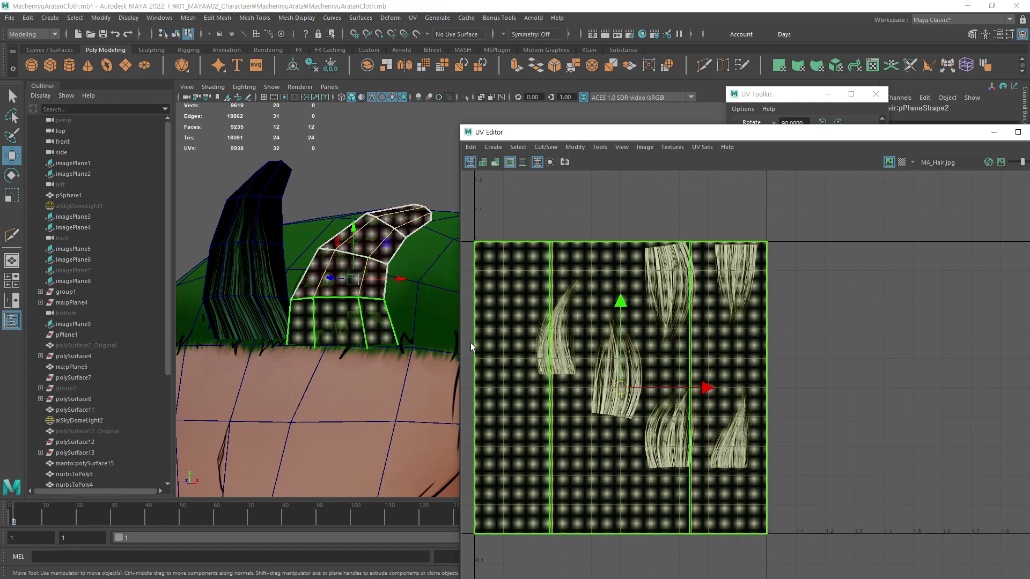
{"action": "left_click_drag", "start_coordinate": [415, 217], "coordinate": [380, 294], "text": "alt"}
{"action": "left_click_drag", "start_coordinate": [366, 347], "coordinate": [367, 336], "text": "alt"}
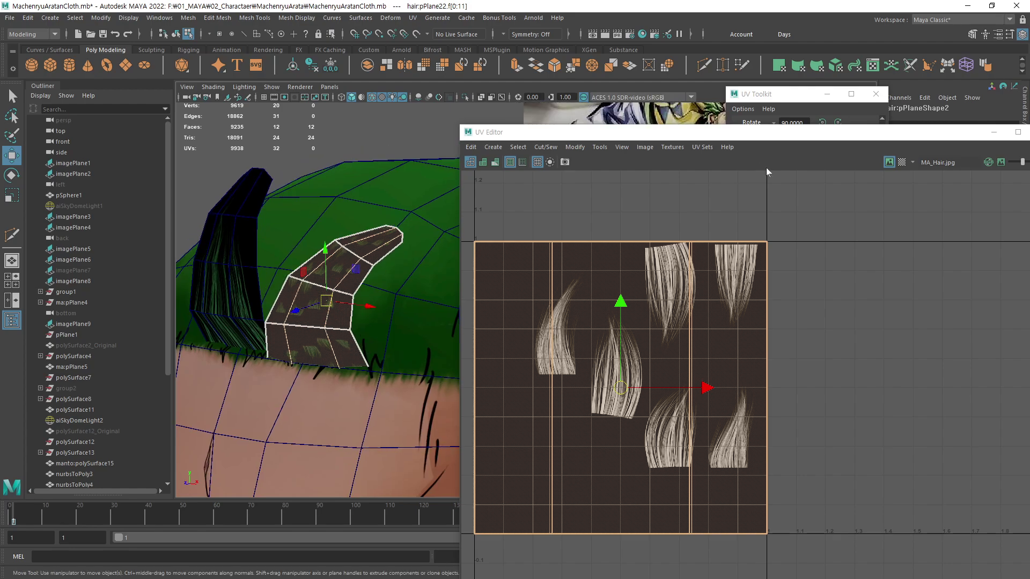
{"action": "left_click_drag", "start_coordinate": [813, 143], "coordinate": [693, 164]}
{"action": "left_click", "coordinate": [767, 319]}
{"action": "middle_click_drag", "start_coordinate": [318, 305], "coordinate": [269, 316], "text": "alt"}
Return to object selection, freeze the hair plane's transformations and apply a planar UV projection to it
{"action": "key", "text": "F8"}
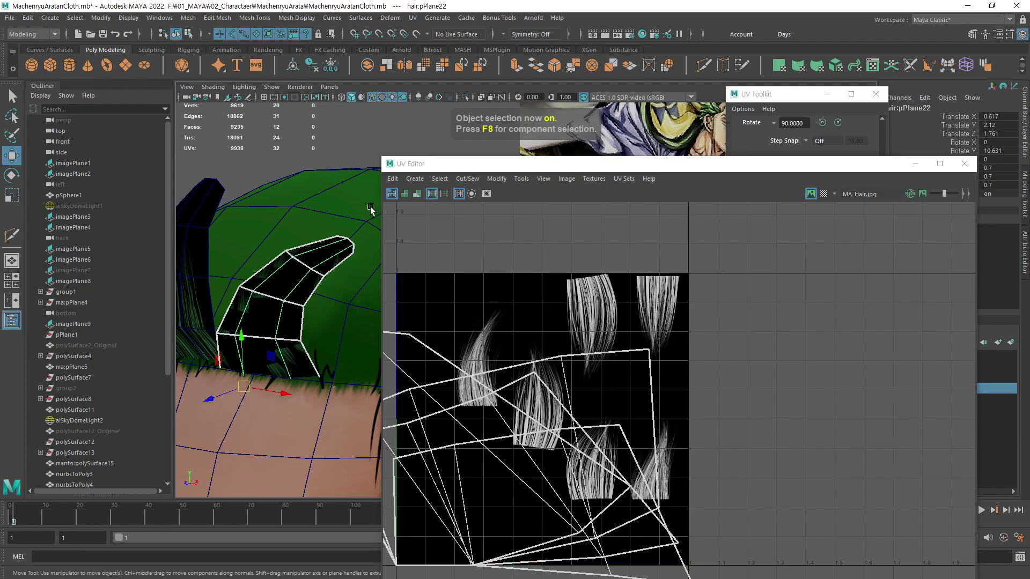
{"action": "left_click", "coordinate": [331, 67]}
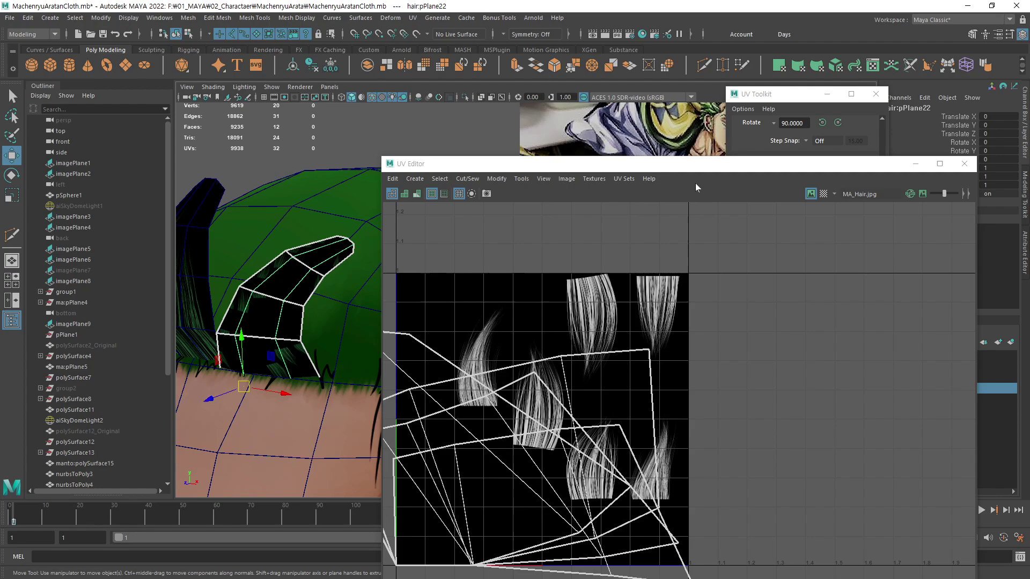
{"action": "left_click", "coordinate": [779, 66]}
{"action": "left_click_drag", "start_coordinate": [778, 170], "coordinate": [549, 132]}
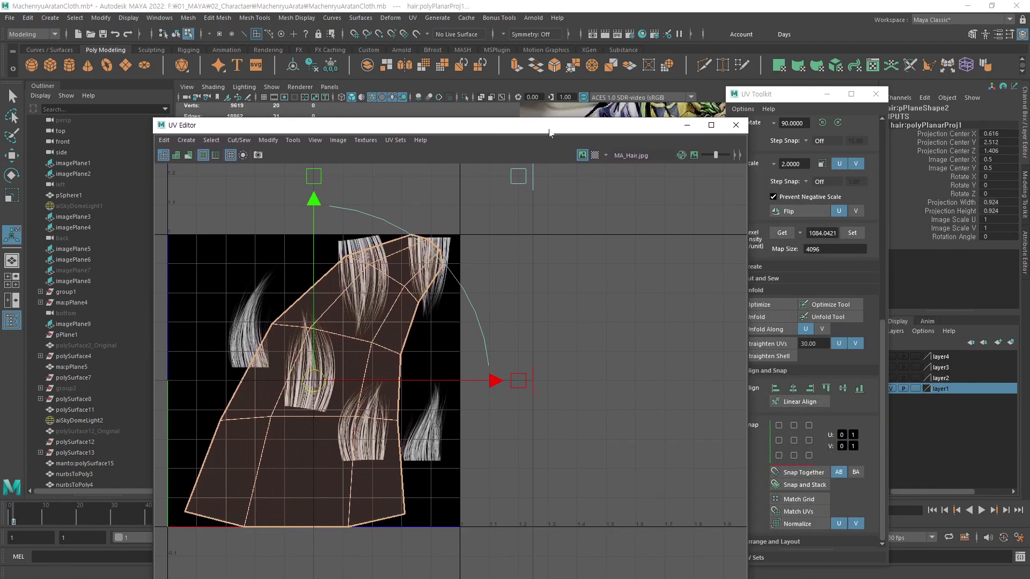
Unfold the hair plane's projected UVs and scale the shell down within the texture tile
{"action": "left_click", "coordinate": [767, 318]}
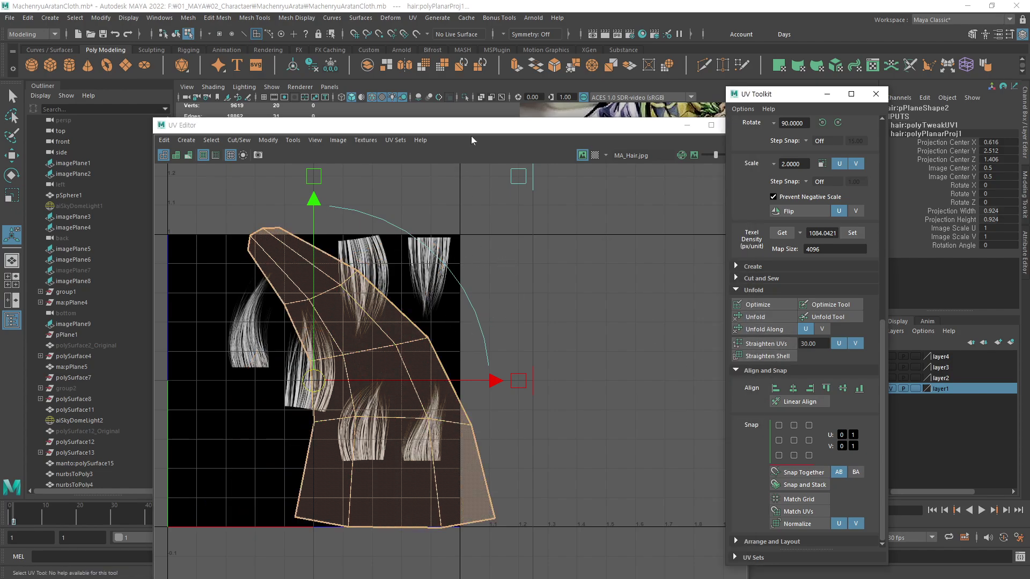
{"action": "left_click_drag", "start_coordinate": [490, 131], "coordinate": [734, 137]}
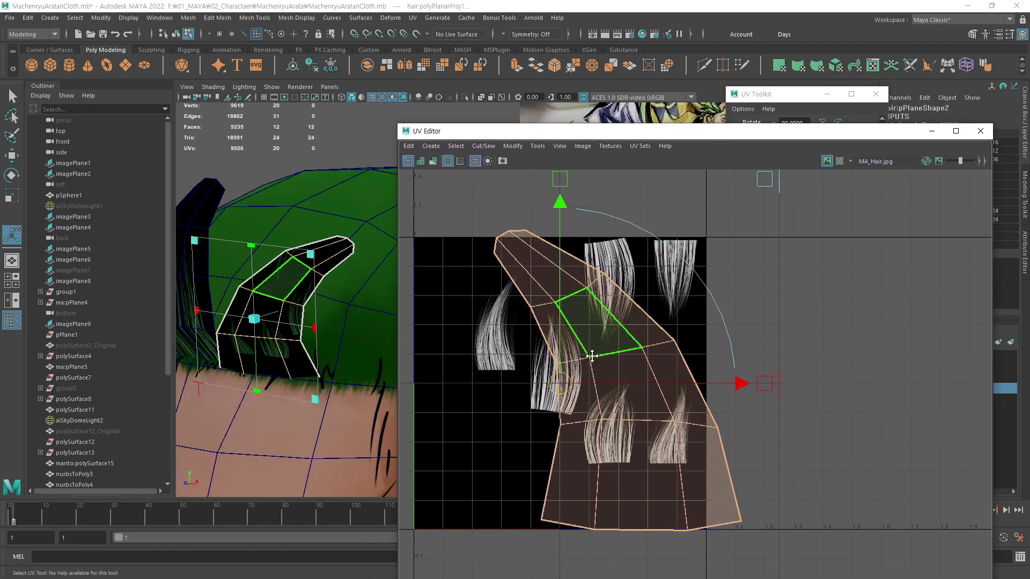
{"action": "mouse_move", "coordinate": [776, 360]}
{"action": "middle_mouse_down", "text": "alt"}
{"action": "mouse_move", "coordinate": [799, 317]}
{"action": "mouse_move", "coordinate": [787, 365]}
{"action": "mouse_move", "coordinate": [763, 383]}
{"action": "mouse_move", "coordinate": [788, 374]}
{"action": "middle_mouse_up", "text": "alt"}
{"action": "key", "text": "w"}
{"action": "key", "text": "r"}
{"action": "key", "text": "w"}
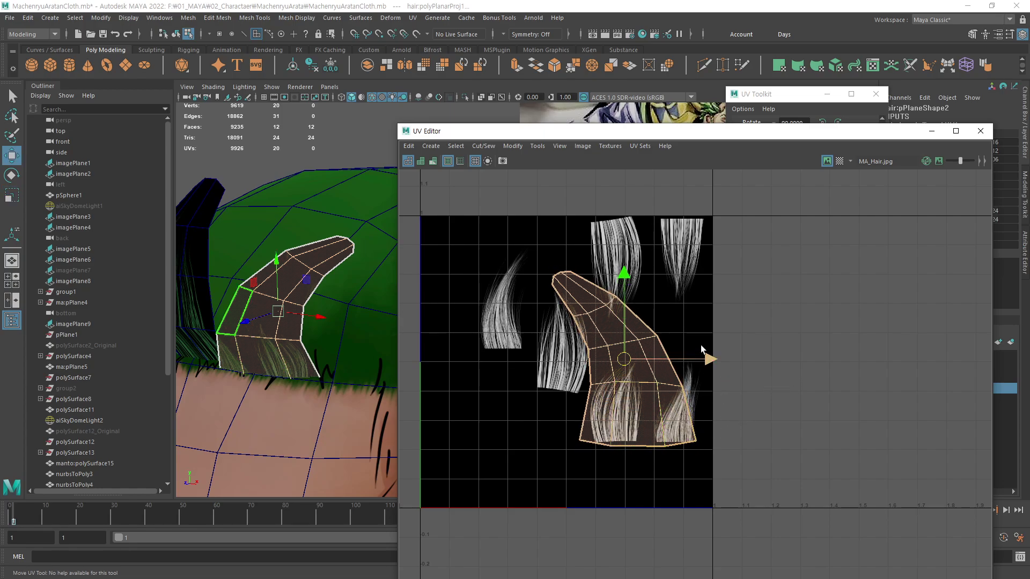
Move the UV shell toward the lower-right hair clump of MA_Hair.jpg and scale it down closer to the clump's size
{"action": "middle_click_drag", "start_coordinate": [681, 414], "coordinate": [740, 360], "text": "alt"}
{"action": "right_click_drag", "start_coordinate": [740, 360], "coordinate": [845, 366], "text": "alt"}
{"action": "middle_click_drag", "start_coordinate": [845, 367], "coordinate": [759, 450], "text": "alt"}
{"action": "right_click_drag", "start_coordinate": [759, 450], "coordinate": [796, 442], "text": "alt"}
{"action": "middle_click_drag", "start_coordinate": [721, 404], "coordinate": [792, 447], "text": "alt"}
{"action": "right_click_drag", "start_coordinate": [791, 446], "coordinate": [708, 435], "text": "alt"}
{"action": "middle_click_drag", "start_coordinate": [339, 358], "coordinate": [359, 343], "text": "alt"}
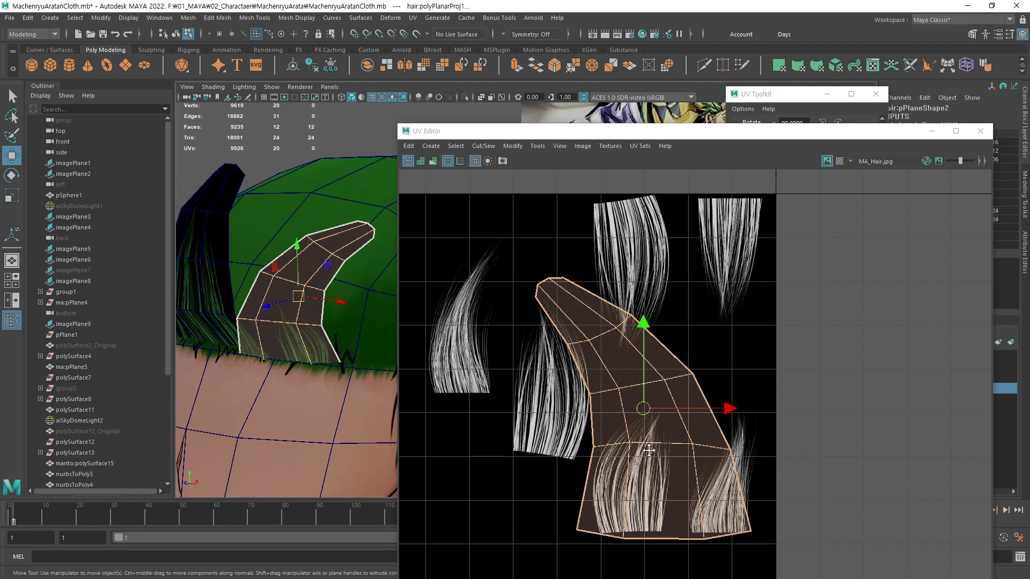
{"action": "middle_click_drag", "start_coordinate": [649, 450], "coordinate": [575, 335], "text": "alt"}
{"action": "right_click_drag", "start_coordinate": [575, 335], "coordinate": [616, 356], "text": "alt"}
{"action": "middle_click_drag", "start_coordinate": [602, 332], "coordinate": [677, 408]}
{"action": "key", "text": "r"}
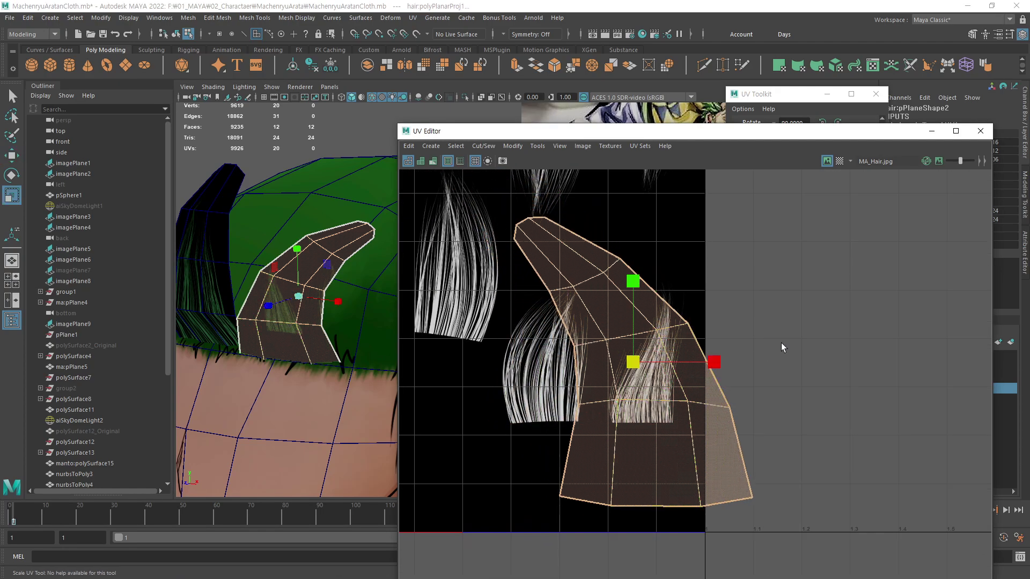
{"action": "middle_click_drag", "start_coordinate": [820, 354], "coordinate": [784, 360]}
Position the UV shell so its lower edge lines up with the roots of the lower-right hair clump
{"action": "middle_click_drag", "start_coordinate": [617, 406], "coordinate": [600, 401], "text": "alt"}
{"action": "right_click_drag", "start_coordinate": [601, 401], "coordinate": [876, 414], "text": "alt"}
{"action": "middle_click_drag", "start_coordinate": [654, 319], "coordinate": [630, 369], "text": "alt"}
{"action": "right_click_drag", "start_coordinate": [631, 369], "coordinate": [766, 360], "text": "alt"}
{"action": "middle_click_drag", "start_coordinate": [684, 425], "coordinate": [704, 382], "text": "alt"}
{"action": "key", "text": "w"}
{"action": "middle_click_drag", "start_coordinate": [774, 417], "coordinate": [767, 378]}
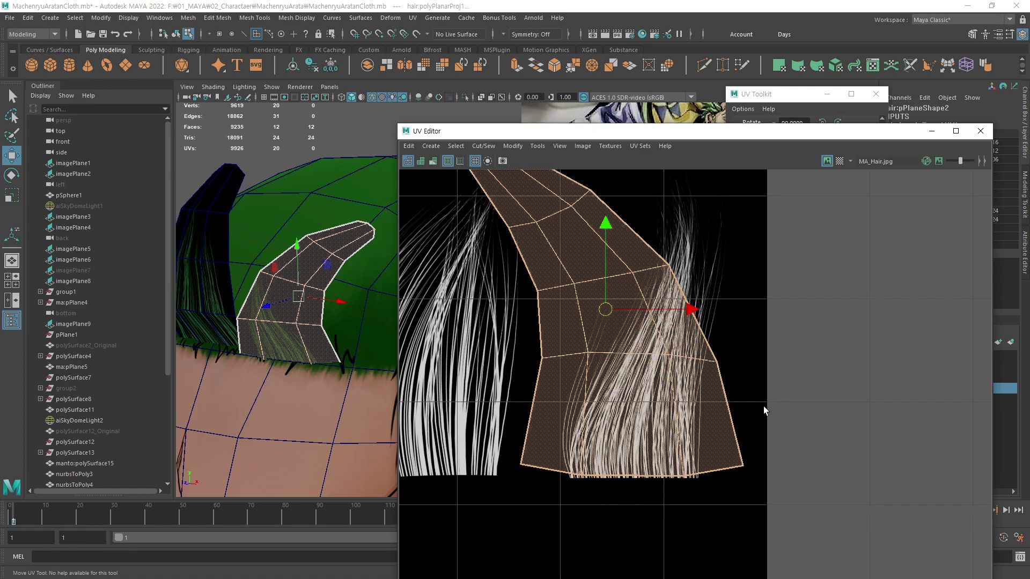
{"action": "key", "text": "F9"}
{"action": "left_click_drag", "start_coordinate": [772, 446], "coordinate": [728, 476]}
{"action": "middle_click_drag", "start_coordinate": [774, 497], "coordinate": [744, 503]}
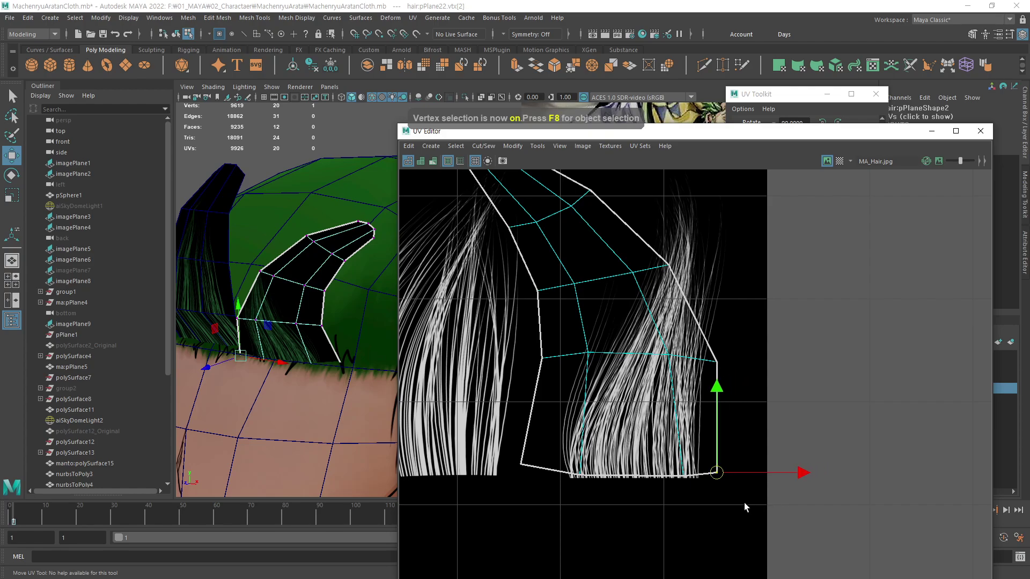
{"action": "key", "text": "ctrl+z"}
In UV selection mode, move the lower three UVs of the shell's right border to follow the hair clump's right side
{"action": "key", "text": "F12"}
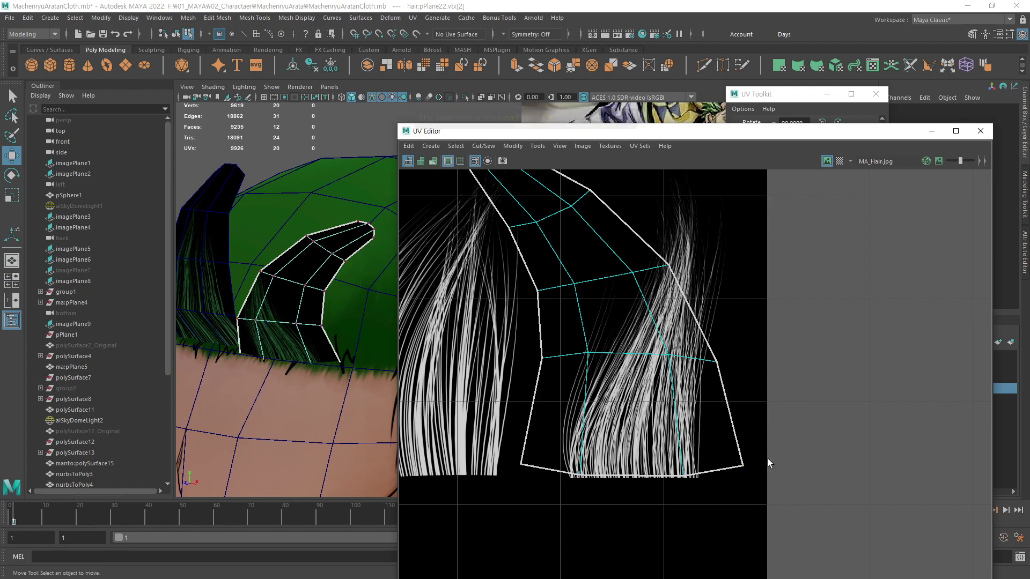
{"action": "left_click_drag", "start_coordinate": [767, 459], "coordinate": [725, 488]}
{"action": "middle_click_drag", "start_coordinate": [775, 501], "coordinate": [741, 508]}
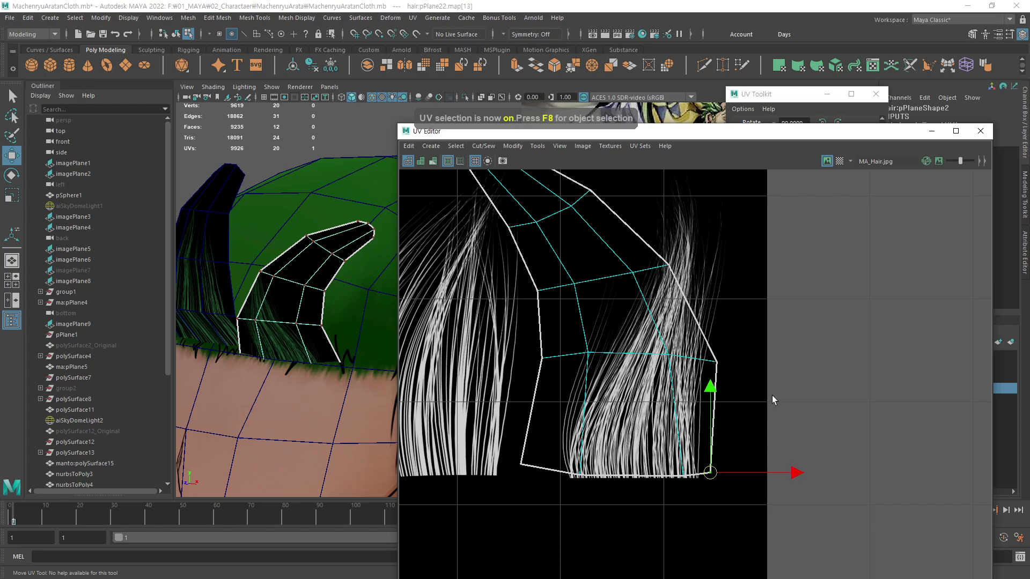
{"action": "left_click", "coordinate": [719, 365]}
{"action": "middle_click_drag", "start_coordinate": [744, 373], "coordinate": [741, 378]}
{"action": "left_click_drag", "start_coordinate": [726, 243], "coordinate": [655, 279]}
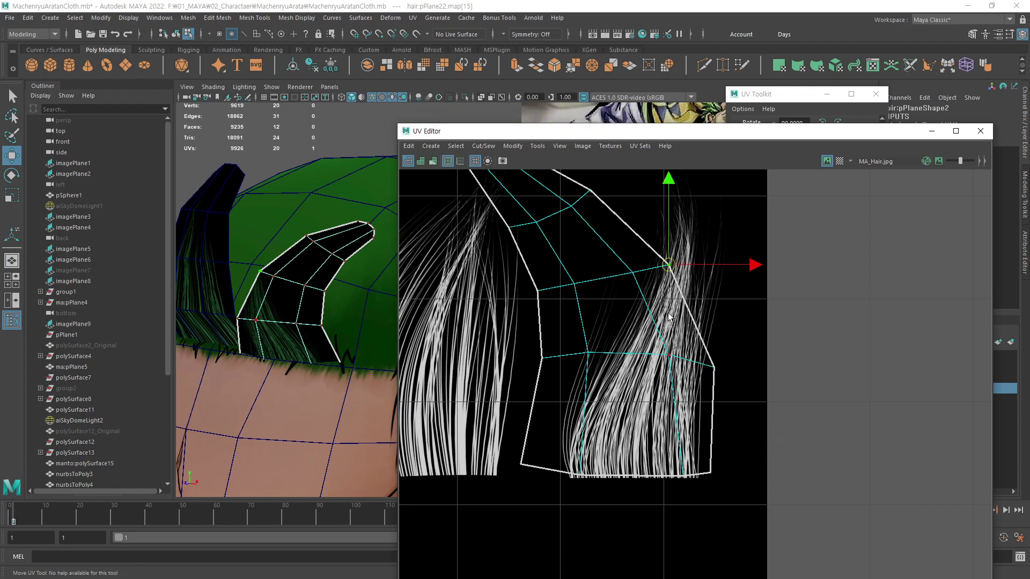
{"action": "middle_click_drag", "start_coordinate": [670, 307], "coordinate": [730, 329]}
Move the remaining right-border UVs and the tip UVs of the shell above the hair clump's upper end
{"action": "middle_click_drag", "start_coordinate": [722, 272], "coordinate": [695, 337], "text": "alt"}
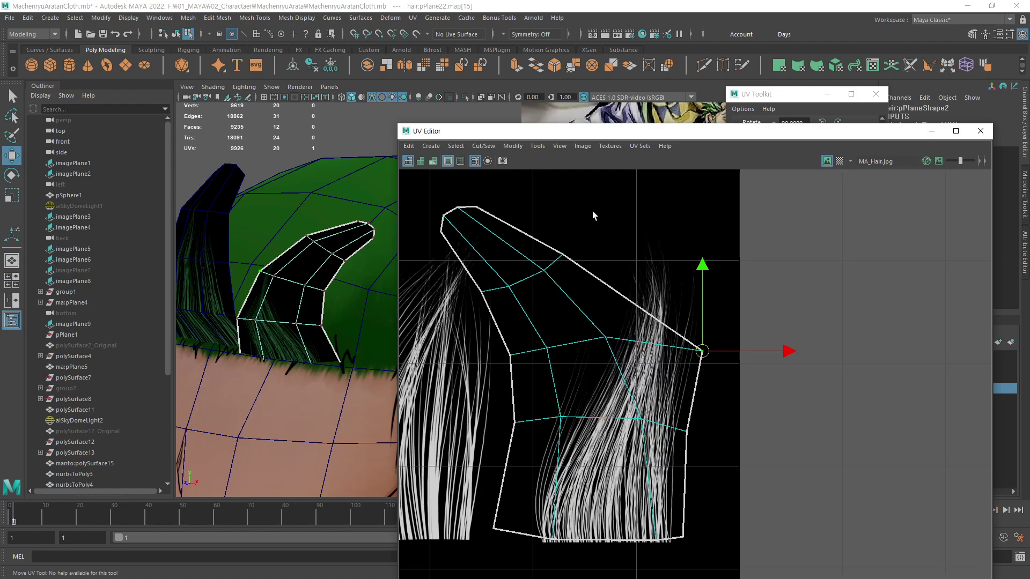
{"action": "left_click_drag", "start_coordinate": [592, 213], "coordinate": [555, 262]}
{"action": "middle_click_drag", "start_coordinate": [574, 288], "coordinate": [720, 324]}
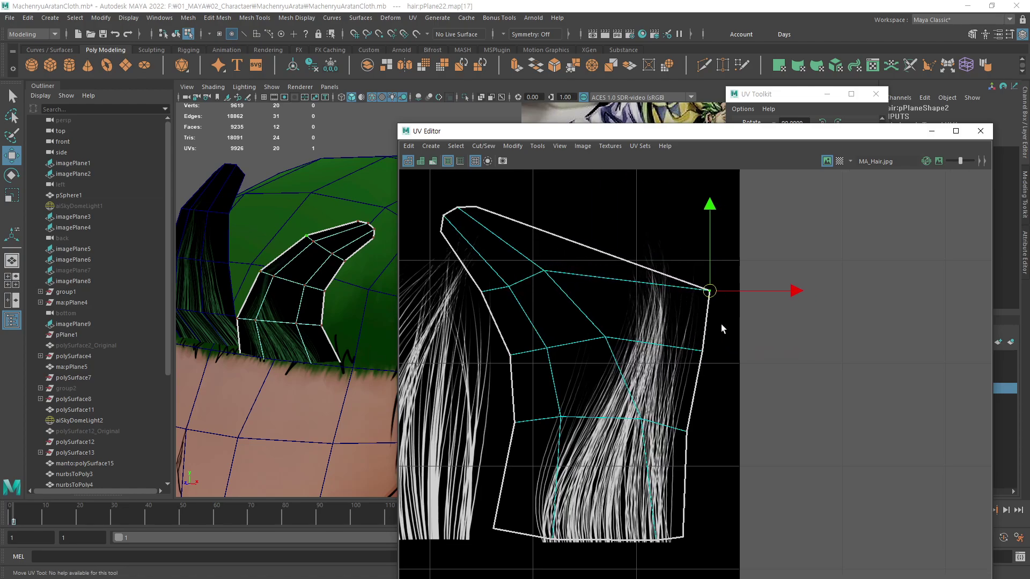
{"action": "left_click_drag", "start_coordinate": [472, 218], "coordinate": [470, 220]}
{"action": "middle_click_drag", "start_coordinate": [513, 267], "coordinate": [744, 309]}
{"action": "left_click_drag", "start_coordinate": [486, 189], "coordinate": [452, 215]}
{"action": "middle_click_drag", "start_coordinate": [514, 298], "coordinate": [721, 307]}
{"action": "left_click_drag", "start_coordinate": [472, 187], "coordinate": [435, 223]}
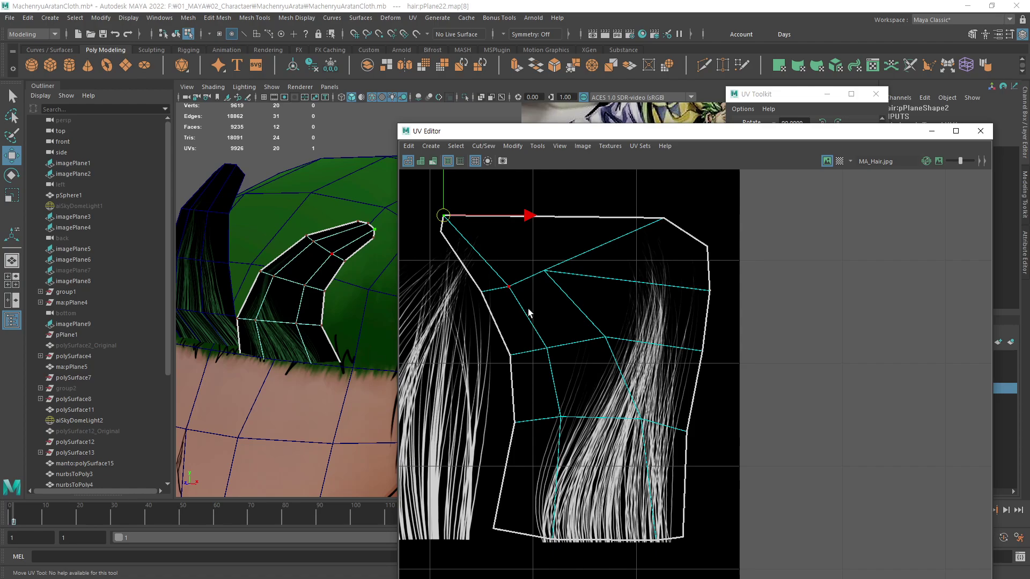
{"action": "middle_click_drag", "start_coordinate": [529, 310], "coordinate": [735, 315]}
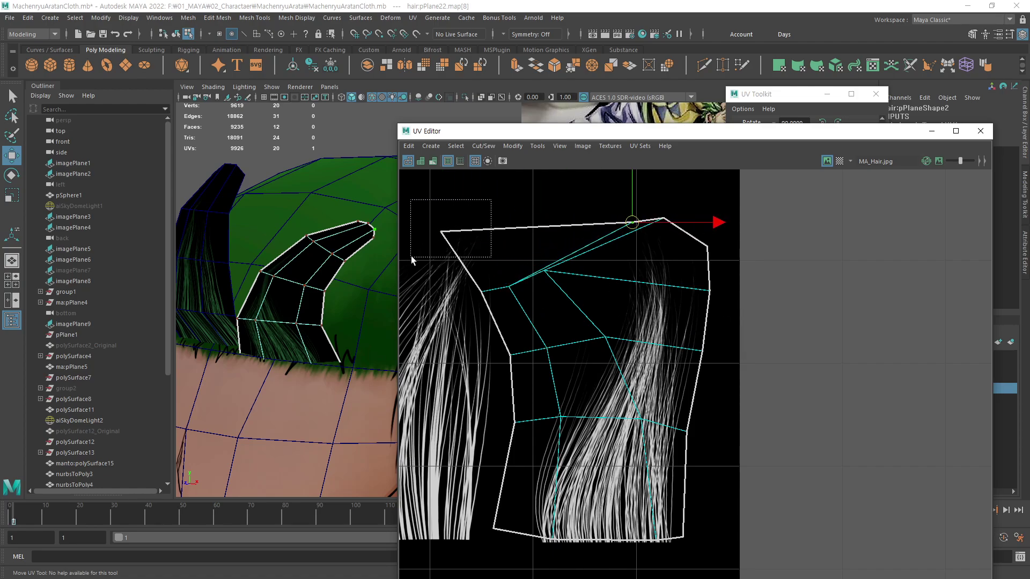
Select the shell's interior UVs, scale them closer together and move them onto the middle of the hair clump
{"action": "left_click_drag", "start_coordinate": [411, 255], "coordinate": [411, 257]}
{"action": "left_click_drag", "start_coordinate": [577, 259], "coordinate": [503, 311]}
{"action": "left_click_drag", "start_coordinate": [644, 317], "coordinate": [536, 378]}
{"action": "left_click_drag", "start_coordinate": [653, 394], "coordinate": [548, 460], "text": "shift"}
{"action": "key", "text": "r"}
{"action": "middle_click_drag", "start_coordinate": [712, 452], "coordinate": [658, 451]}
{"action": "key", "text": "w"}
{"action": "middle_click_drag", "start_coordinate": [585, 403], "coordinate": [659, 426]}
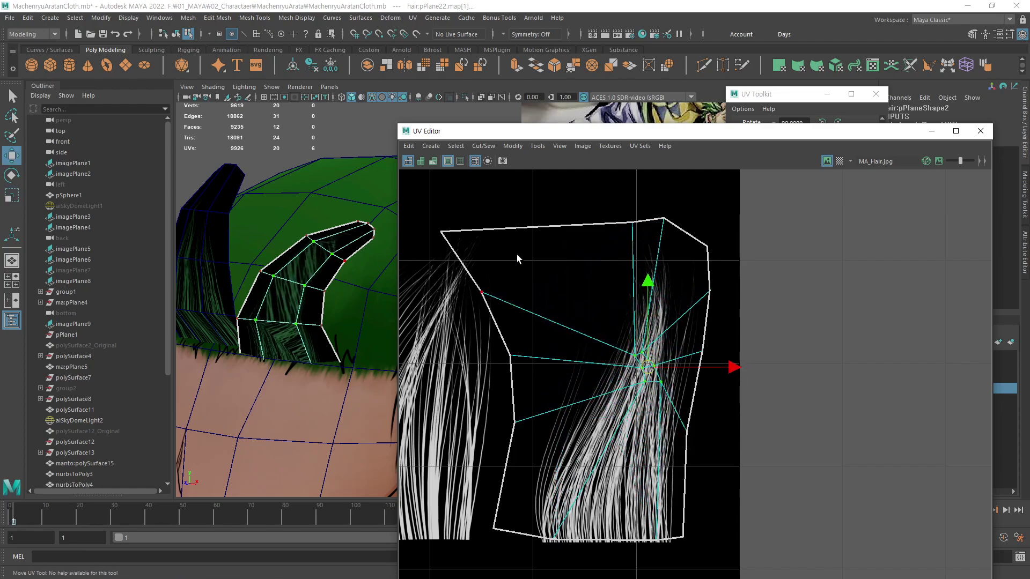
Move the upper two UVs of the shell's left border inward toward the hair clump
{"action": "left_click_drag", "start_coordinate": [473, 208], "coordinate": [437, 253]}
{"action": "middle_click_drag", "start_coordinate": [467, 273], "coordinate": [634, 308]}
{"action": "left_click_drag", "start_coordinate": [506, 272], "coordinate": [467, 314]}
{"action": "middle_click_drag", "start_coordinate": [509, 337], "coordinate": [601, 355]}
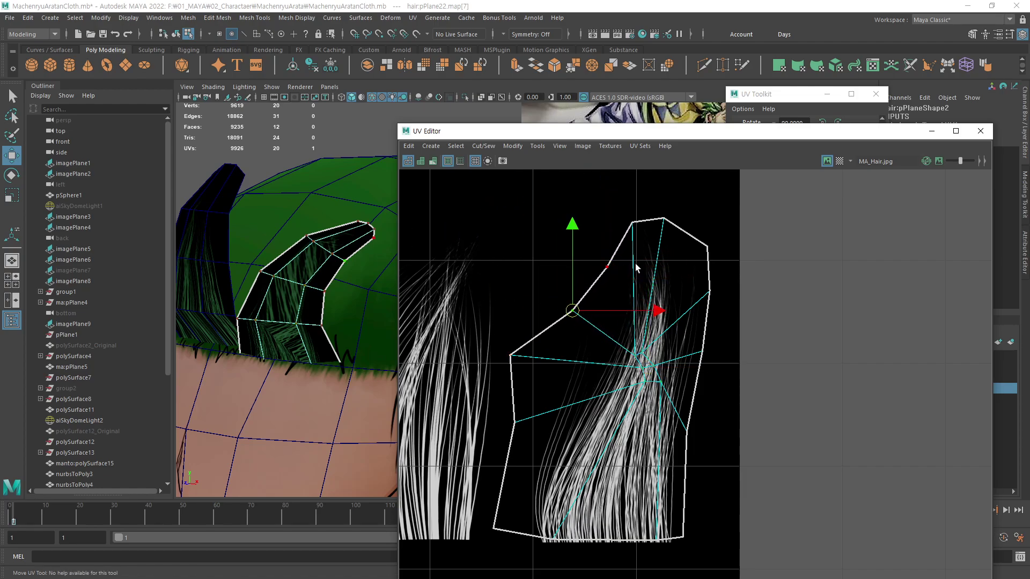
Adjust the upper-left corner and the two tip UVs so the shell's upper end curves around the hair clump
{"action": "left_click_drag", "start_coordinate": [624, 247], "coordinate": [590, 288]}
{"action": "middle_click_drag", "start_coordinate": [616, 302], "coordinate": [616, 273]}
{"action": "left_click_drag", "start_coordinate": [678, 204], "coordinate": [648, 237]}
{"action": "middle_click_drag", "start_coordinate": [664, 253], "coordinate": [673, 257]}
{"action": "left_click_drag", "start_coordinate": [651, 211], "coordinate": [618, 236]}
{"action": "middle_click_drag", "start_coordinate": [641, 272], "coordinate": [646, 270]}
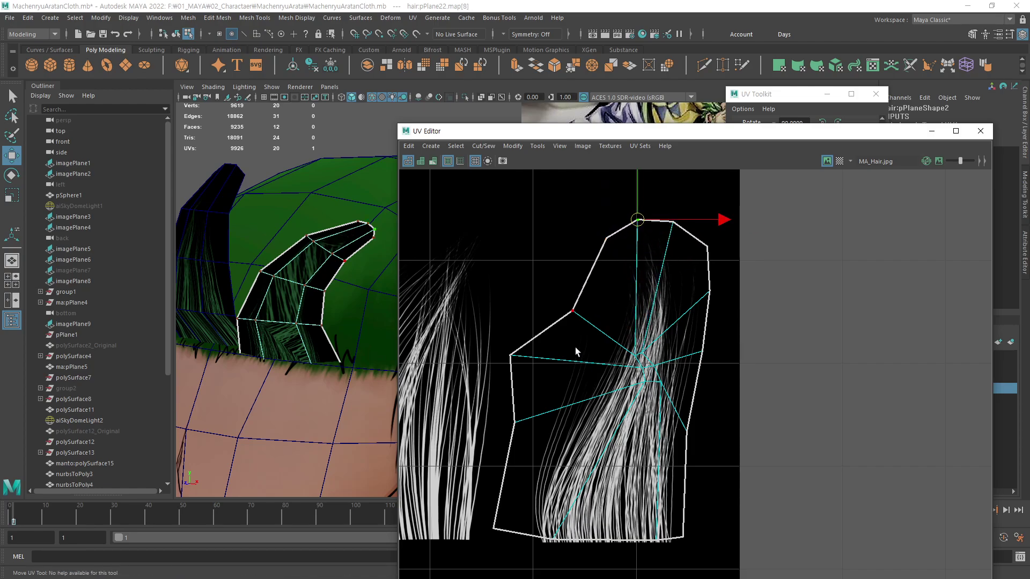
Move the left-border UVs of the shell inward so the border slopes straight along the hair clump
{"action": "left_click_drag", "start_coordinate": [597, 285], "coordinate": [542, 326]}
{"action": "middle_click_drag", "start_coordinate": [579, 378], "coordinate": [587, 378]}
{"action": "left_click_drag", "start_coordinate": [543, 318], "coordinate": [498, 378]}
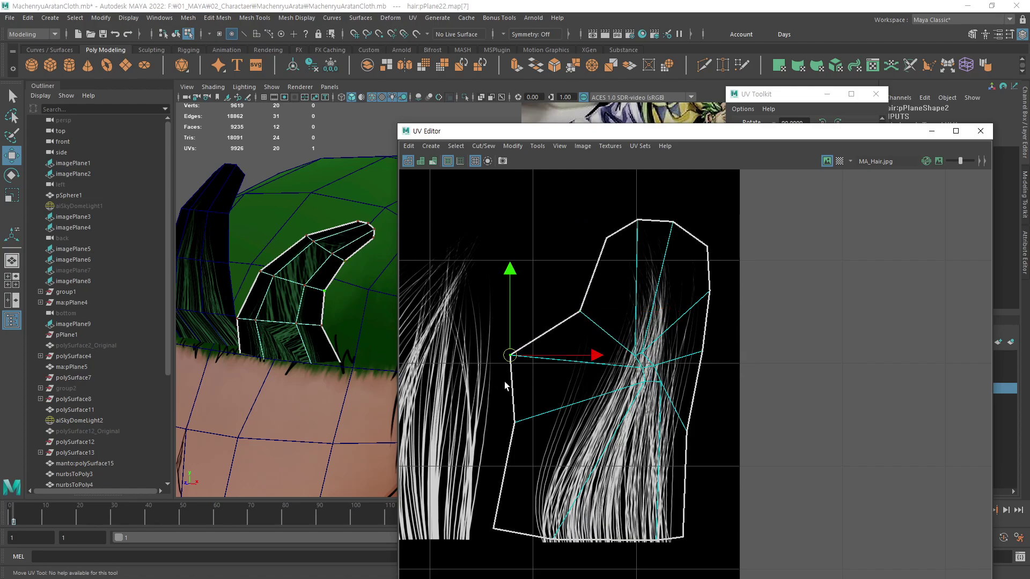
{"action": "middle_click_drag", "start_coordinate": [504, 381], "coordinate": [558, 494]}
Move the shell's lower-left corner UV inward and shift the two inner bottom-row UVs to space them evenly under the hair clump
{"action": "left_click_drag", "start_coordinate": [478, 505], "coordinate": [508, 545]}
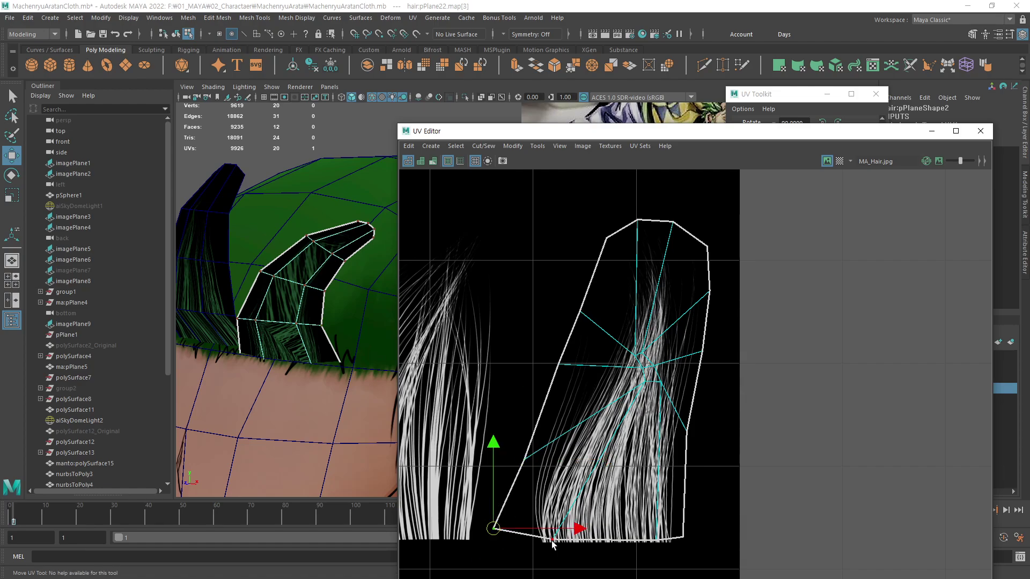
{"action": "middle_click_drag", "start_coordinate": [552, 541], "coordinate": [580, 549]}
{"action": "left_click_drag", "start_coordinate": [577, 515], "coordinate": [534, 561]}
{"action": "middle_click_drag", "start_coordinate": [604, 522], "coordinate": [631, 521]}
{"action": "left_click_drag", "start_coordinate": [675, 521], "coordinate": [642, 546]}
{"action": "middle_click_drag", "start_coordinate": [730, 505], "coordinate": [713, 504]}
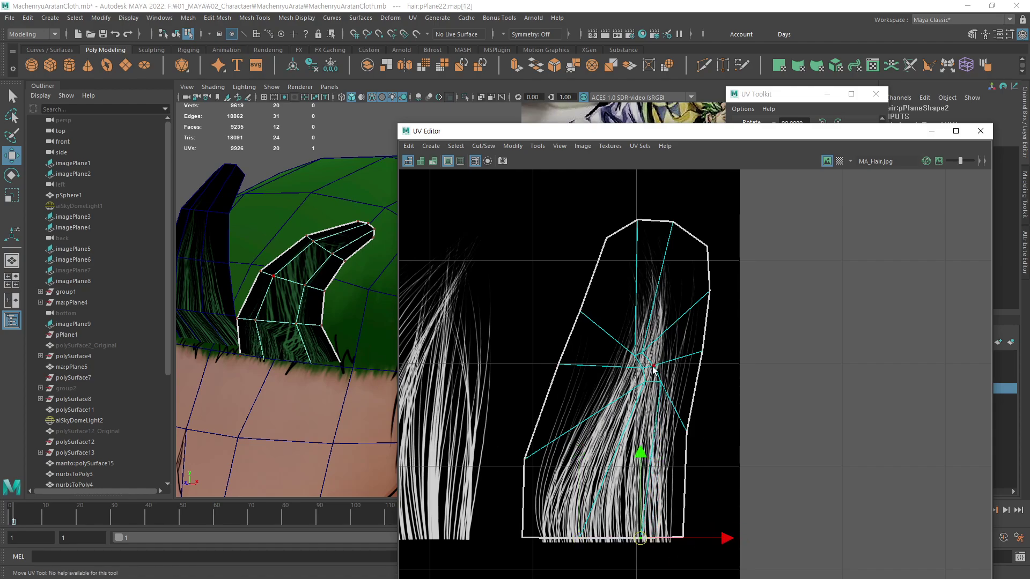
Adjust the middle and upper UVs of the shell's left border, moving the upper one inward beside the clump's narrow end
{"action": "left_click_drag", "start_coordinate": [616, 402], "coordinate": [615, 405]}
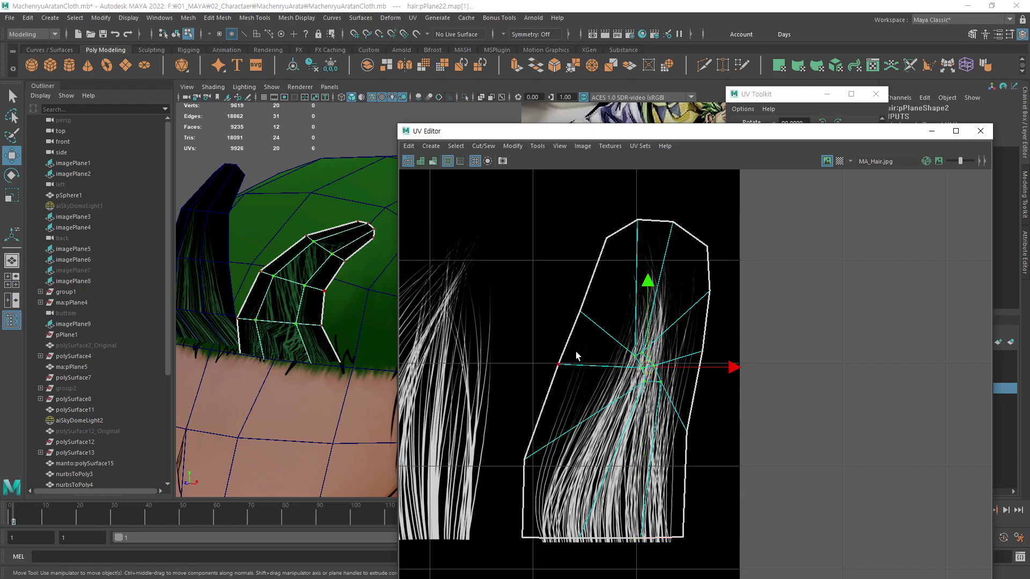
{"action": "left_click_drag", "start_coordinate": [575, 352], "coordinate": [542, 383]}
{"action": "middle_click_drag", "start_coordinate": [590, 403], "coordinate": [586, 408]}
{"action": "left_click_drag", "start_coordinate": [601, 299], "coordinate": [566, 328]}
{"action": "middle_click_drag", "start_coordinate": [613, 359], "coordinate": [629, 341]}
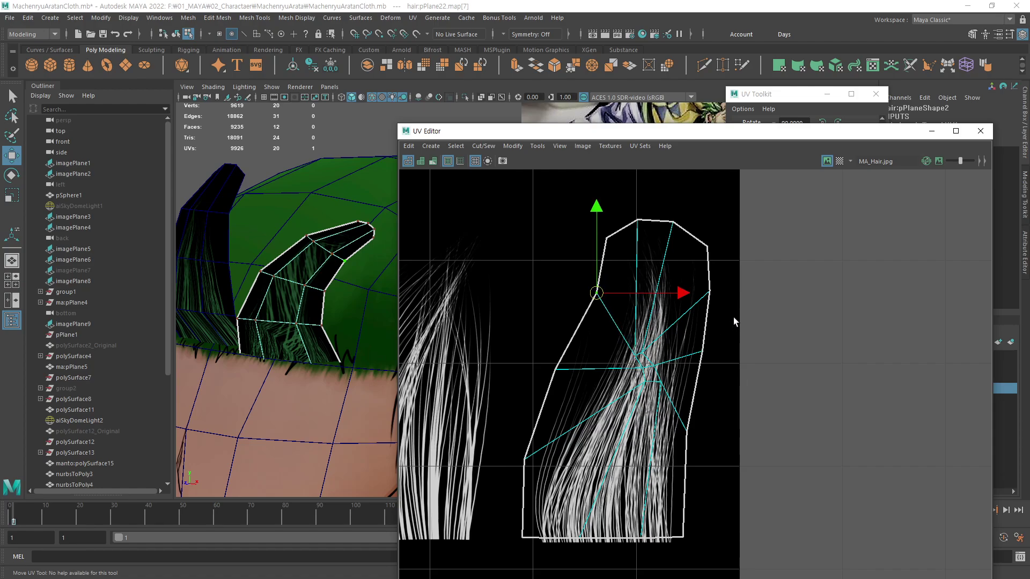
Reposition the upper, middle and lower UVs of the shell's right border to form a smooth outline around the hair strands
{"action": "left_click_drag", "start_coordinate": [735, 276], "coordinate": [701, 305]}
{"action": "middle_click_drag", "start_coordinate": [746, 314], "coordinate": [751, 313]}
{"action": "left_click_drag", "start_coordinate": [737, 325], "coordinate": [681, 369]}
{"action": "middle_click_drag", "start_coordinate": [725, 390], "coordinate": [731, 395]}
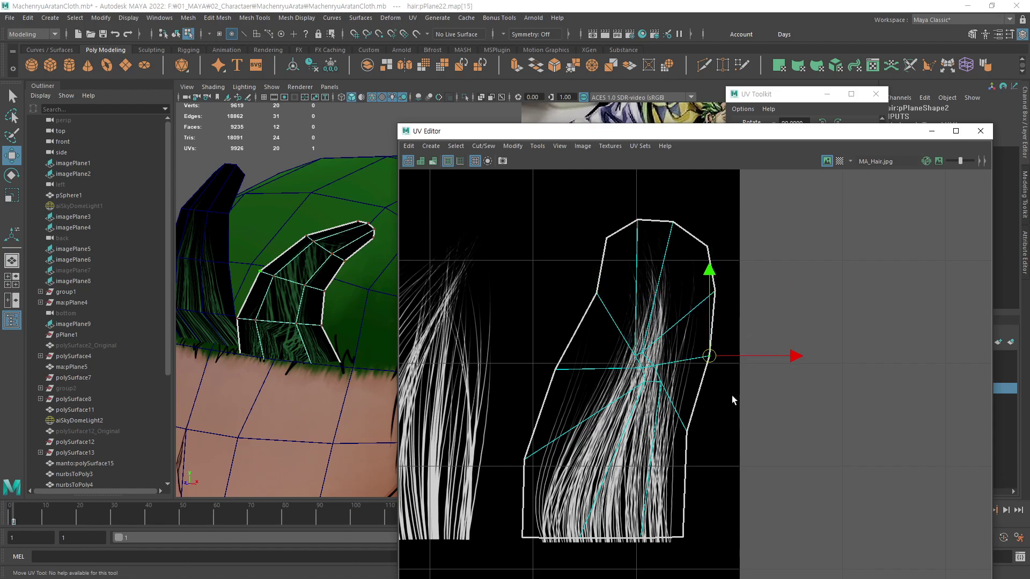
{"action": "left_click_drag", "start_coordinate": [716, 411], "coordinate": [673, 448]}
{"action": "middle_click_drag", "start_coordinate": [698, 461], "coordinate": [700, 488]}
{"action": "left_click_drag", "start_coordinate": [730, 343], "coordinate": [689, 374]}
{"action": "middle_click_drag", "start_coordinate": [726, 390], "coordinate": [723, 404]}
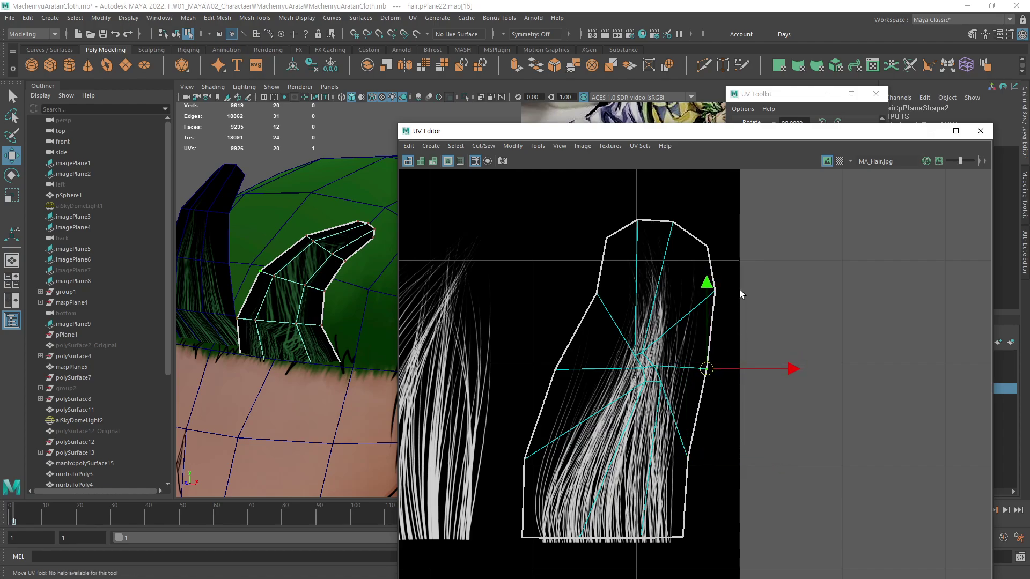
{"action": "left_click_drag", "start_coordinate": [739, 279], "coordinate": [696, 310]}
{"action": "middle_click_drag", "start_coordinate": [733, 318], "coordinate": [732, 329]}
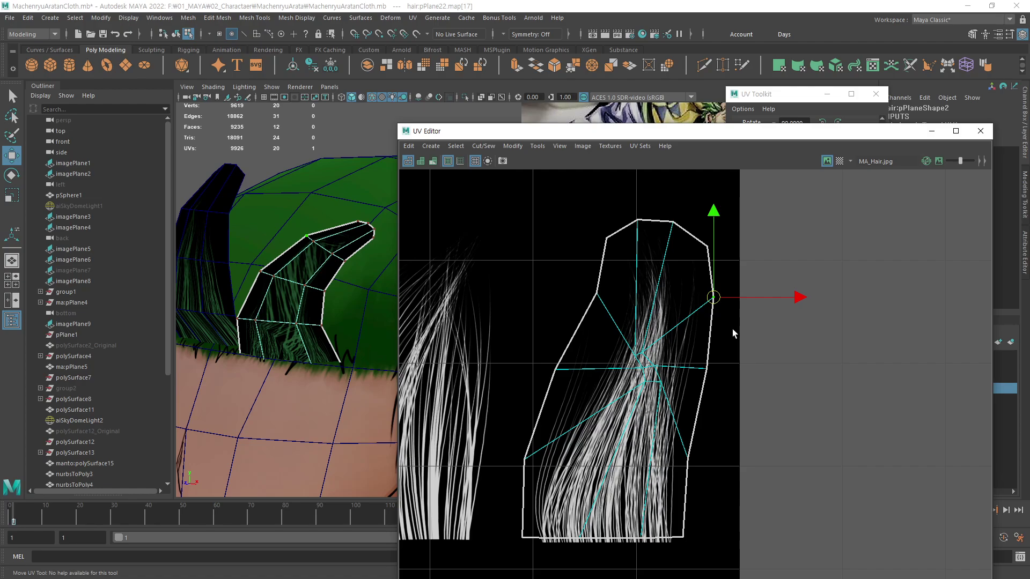
Select the shell's six interior UVs, narrow the UV Editor to uncover the UV Toolkit, and unfold the selected UVs
{"action": "left_click_drag", "start_coordinate": [678, 332], "coordinate": [618, 382]}
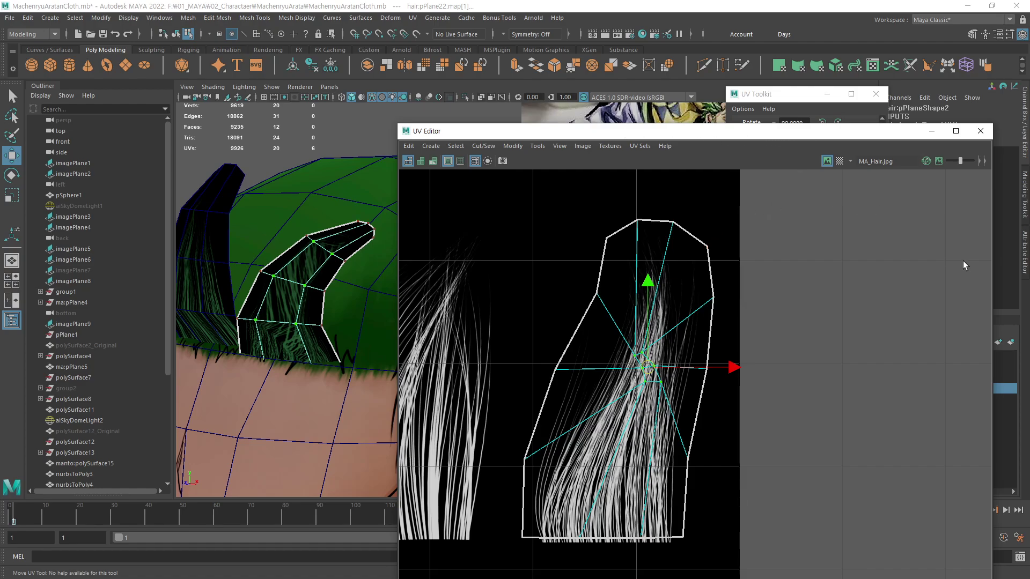
{"action": "middle_click_drag", "start_coordinate": [796, 368], "coordinate": [932, 349], "text": "alt"}
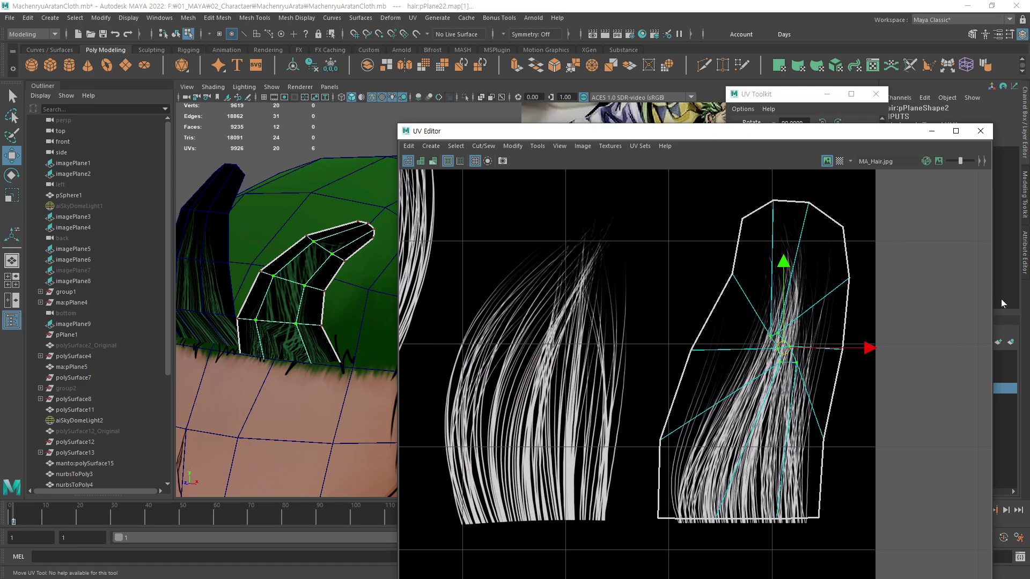
{"action": "left_click_drag", "start_coordinate": [992, 302], "coordinate": [731, 320]}
{"action": "middle_click_drag", "start_coordinate": [632, 442], "coordinate": [517, 388], "text": "alt"}
{"action": "right_click_drag", "start_coordinate": [531, 392], "coordinate": [655, 423], "text": "alt"}
{"action": "middle_click_drag", "start_coordinate": [500, 380], "coordinate": [617, 464], "text": "alt"}
{"action": "key", "text": "ctrl+1"}
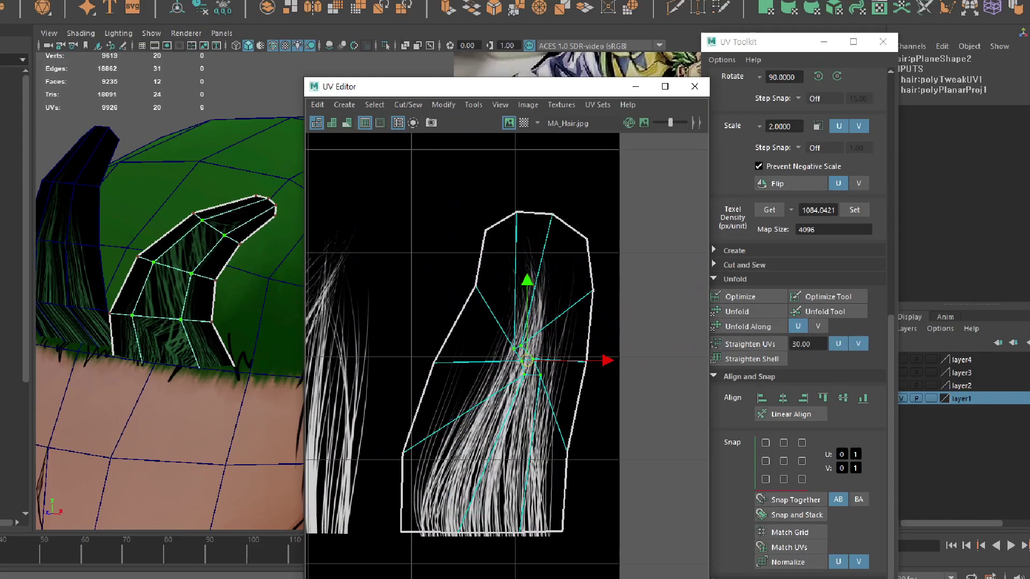
{"action": "left_click", "coordinate": [851, 326]}
{"action": "left_click_drag", "start_coordinate": [737, 289], "coordinate": [891, 325], "text": "ctrl"}
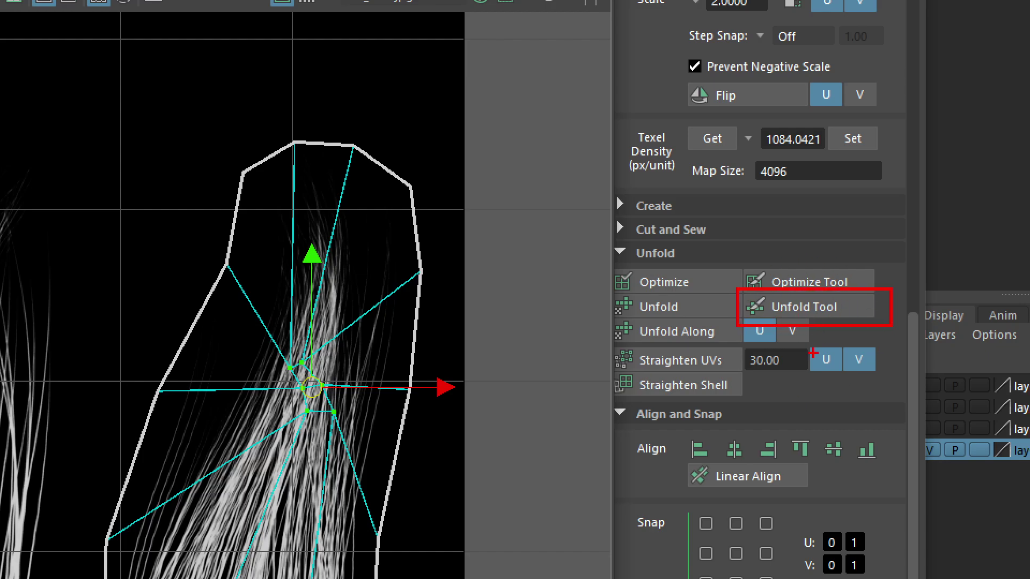
{"action": "key", "text": "Escape"}
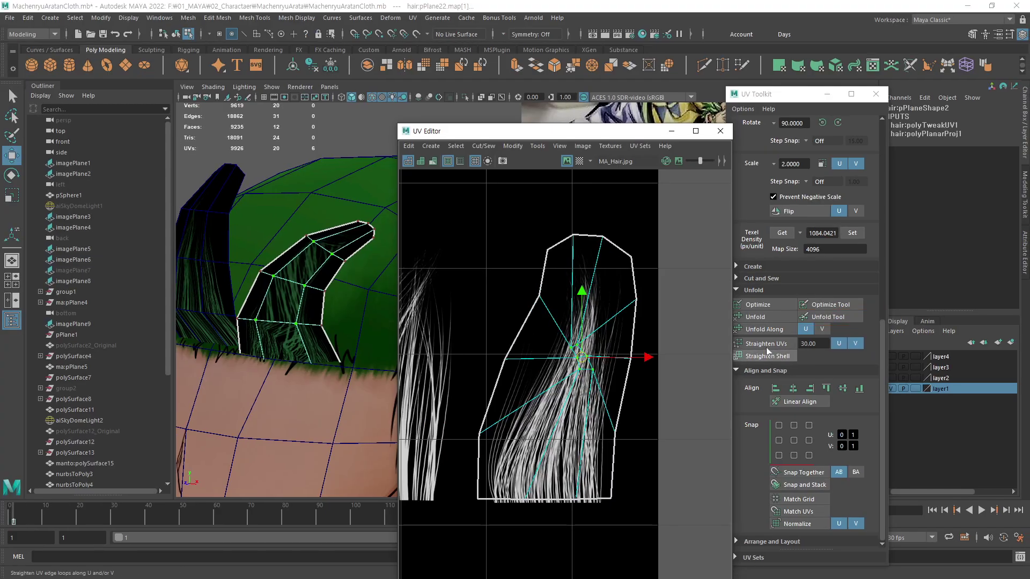
{"action": "left_click", "coordinate": [773, 318]}
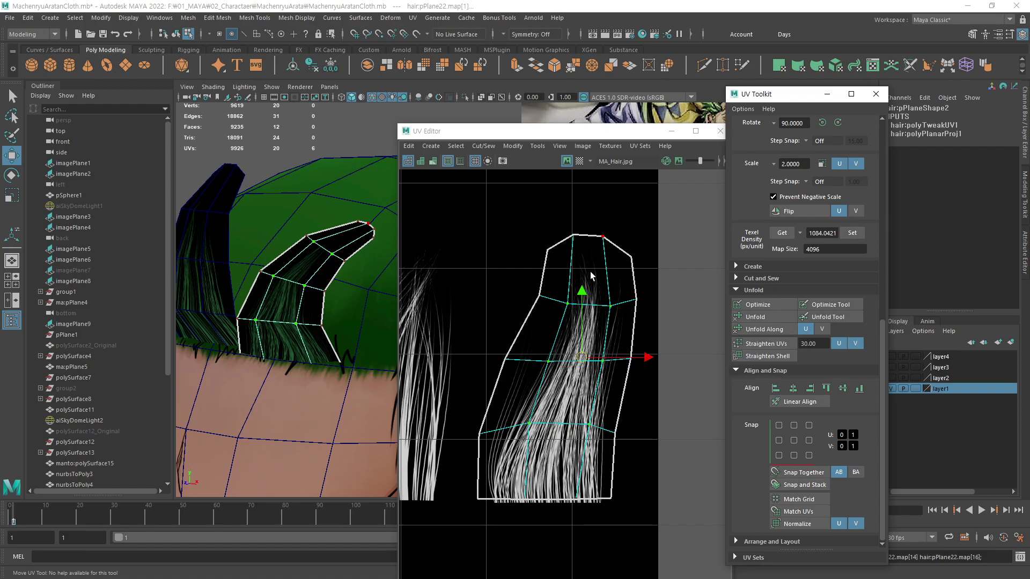
Raise the lowest UV above the corner on each side border so the shell's lower cross row runs level
{"action": "left_click_drag", "start_coordinate": [308, 321], "coordinate": [344, 321], "text": "alt"}
{"action": "left_click", "coordinate": [485, 422]}
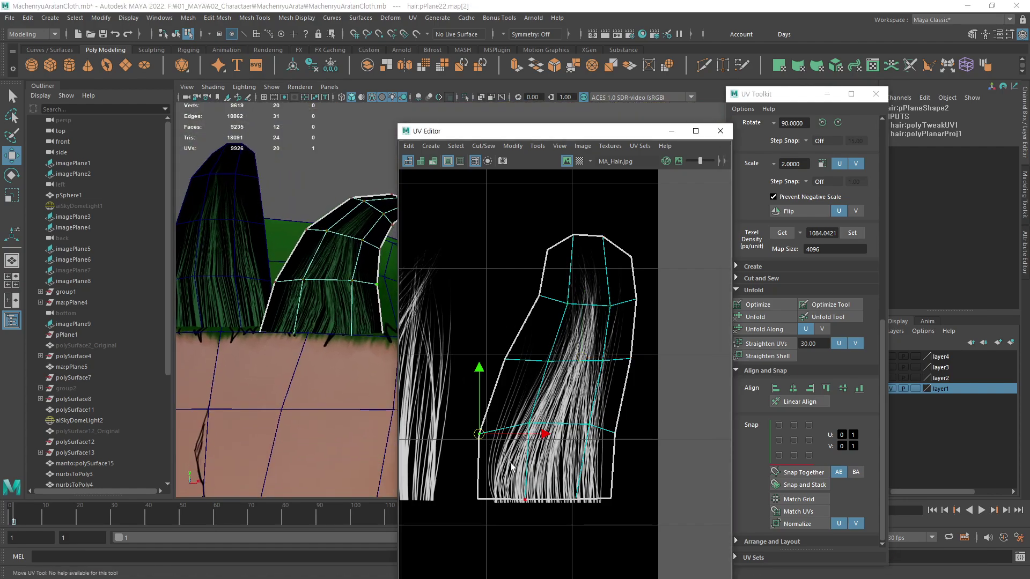
{"action": "middle_click_drag", "start_coordinate": [509, 449], "coordinate": [509, 454]}
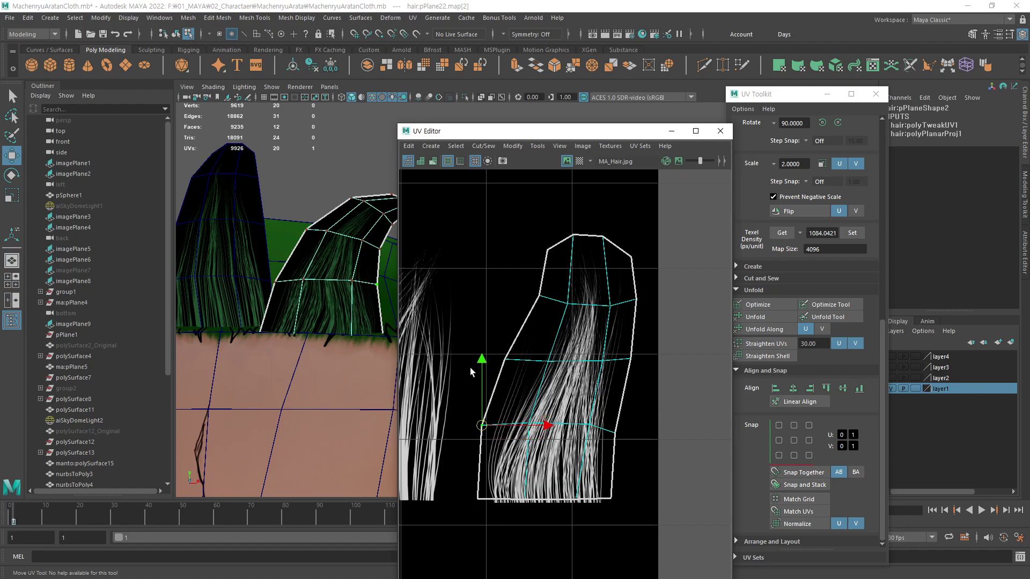
{"action": "left_click_drag", "start_coordinate": [626, 416], "coordinate": [605, 443]}
{"action": "middle_click_drag", "start_coordinate": [629, 479], "coordinate": [628, 468]}
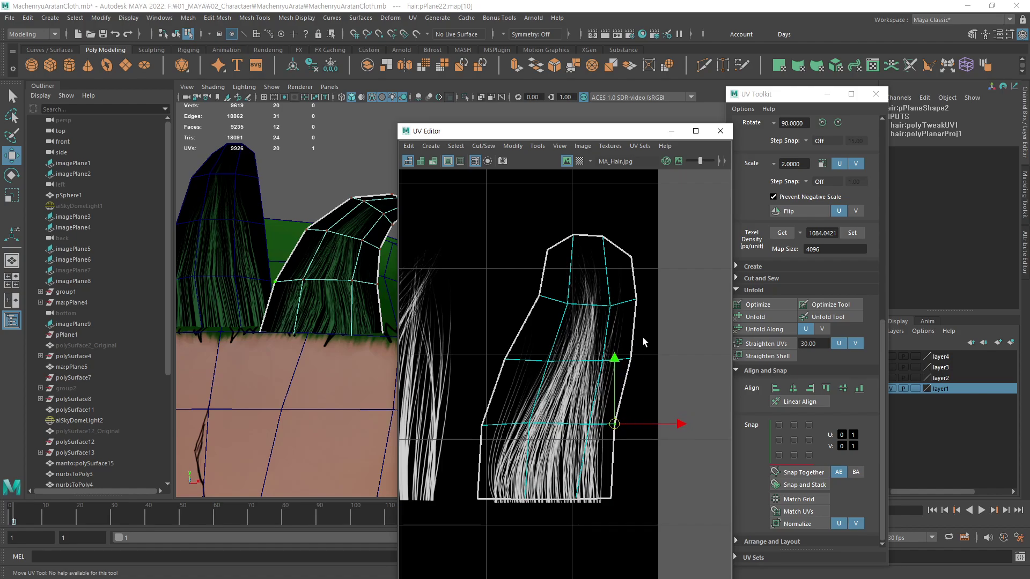
Nudge the right and left border UVs of the shell's middle cross row to level that row
{"action": "left_click_drag", "start_coordinate": [647, 340], "coordinate": [620, 371]}
{"action": "middle_click_drag", "start_coordinate": [632, 388], "coordinate": [630, 390]}
{"action": "left_click_drag", "start_coordinate": [513, 345], "coordinate": [494, 380]}
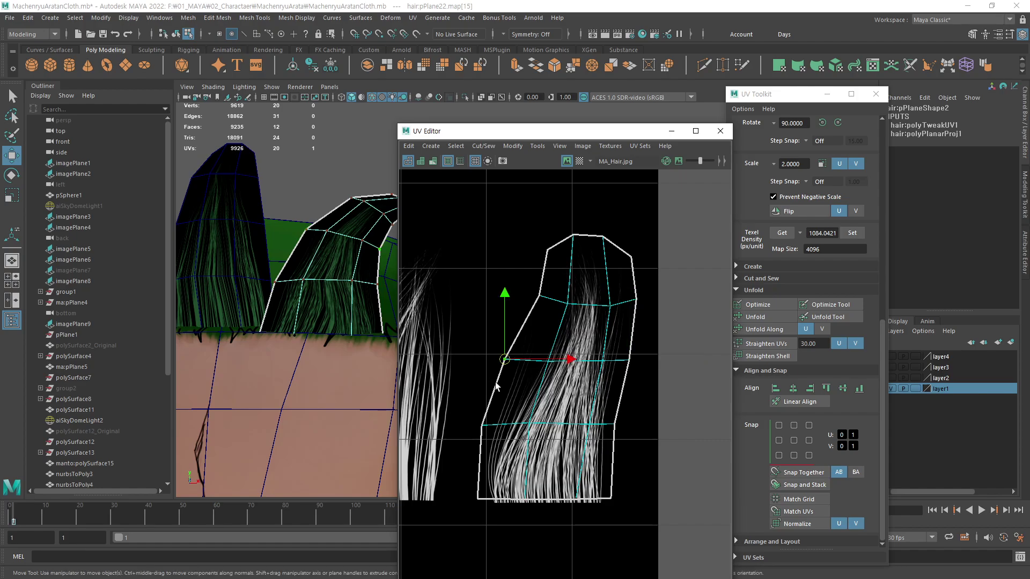
{"action": "middle_click_drag", "start_coordinate": [508, 393], "coordinate": [509, 392]}
Lower the left and right border UVs of the shell's upper cross row to line up with its interior UVs
{"action": "left_click_drag", "start_coordinate": [555, 280], "coordinate": [530, 314]}
{"action": "middle_click_drag", "start_coordinate": [544, 327], "coordinate": [544, 327]}
{"action": "left_click", "coordinate": [637, 299]}
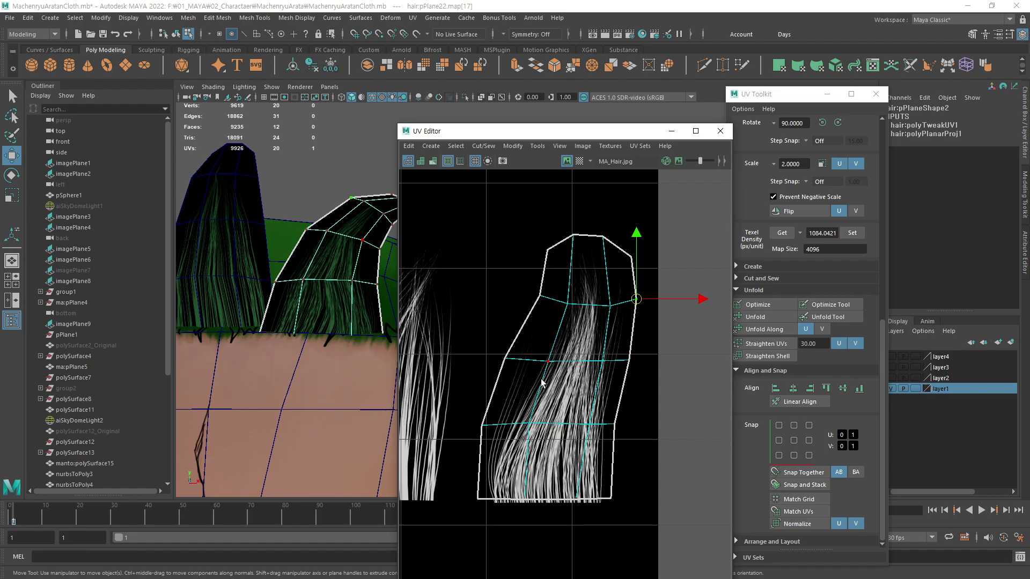
{"action": "left_click_drag", "start_coordinate": [549, 288], "coordinate": [538, 316]}
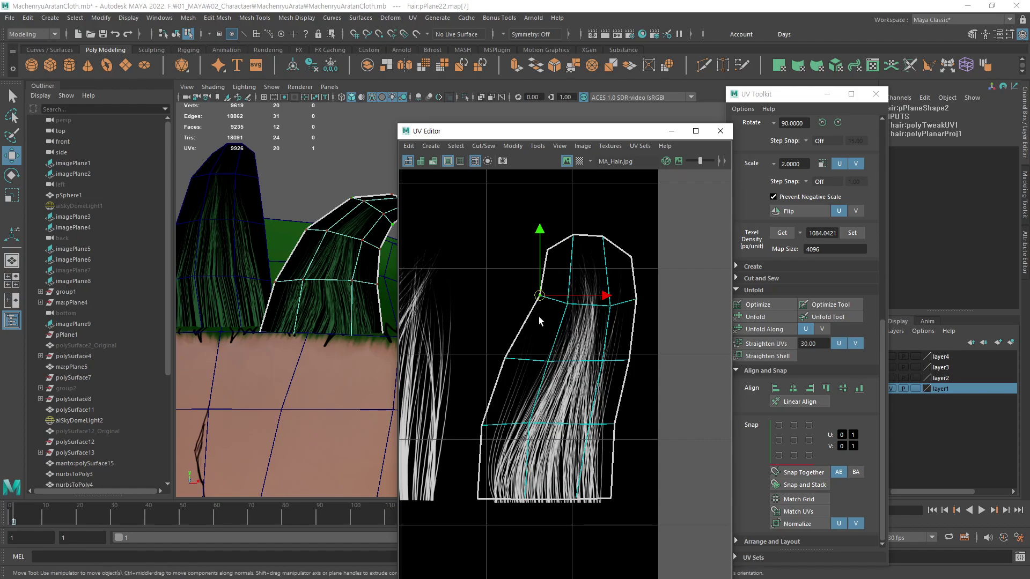
{"action": "middle_click_drag", "start_coordinate": [538, 317], "coordinate": [536, 326]}
{"action": "left_click", "coordinate": [636, 299]}
{"action": "middle_click_drag", "start_coordinate": [638, 319], "coordinate": [642, 327]}
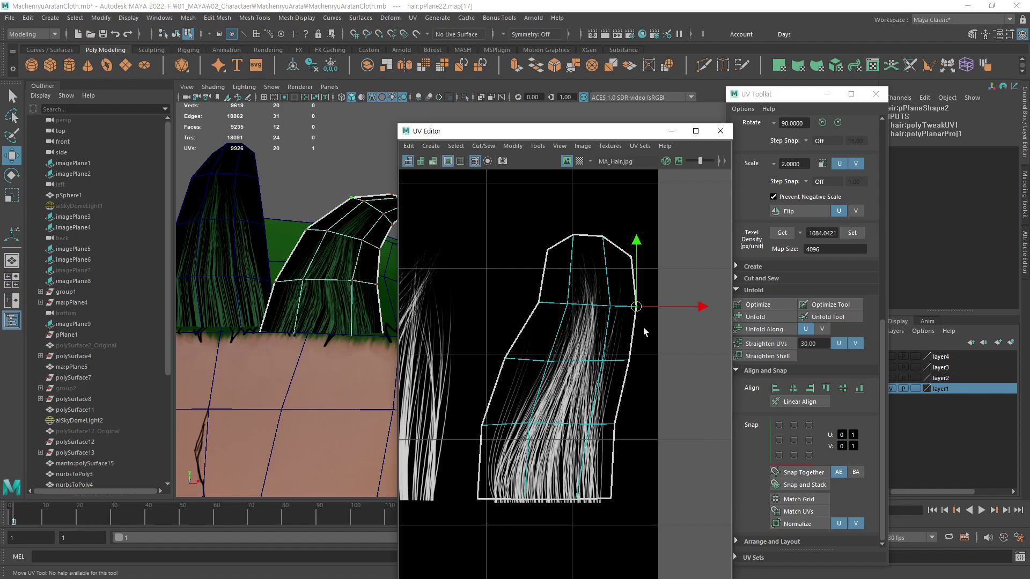
Return to object selection, move the UV Editor aside, and examine the two textured hair planes on the front hairline
{"action": "scroll", "coordinate": [354, 307], "scroll_direction": "down", "scroll_amount": 3}
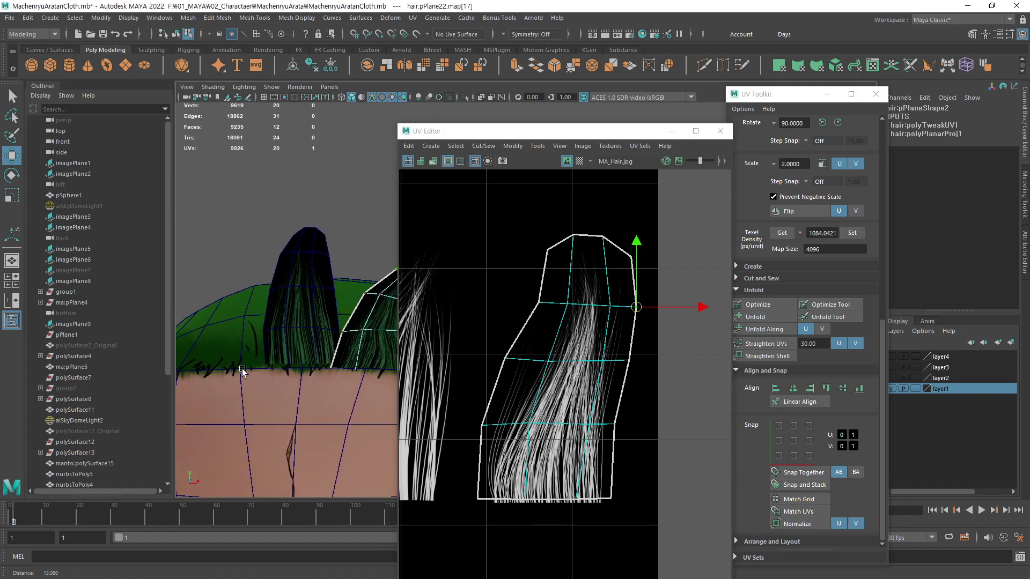
{"action": "left_click_drag", "start_coordinate": [354, 306], "coordinate": [285, 374], "text": "alt"}
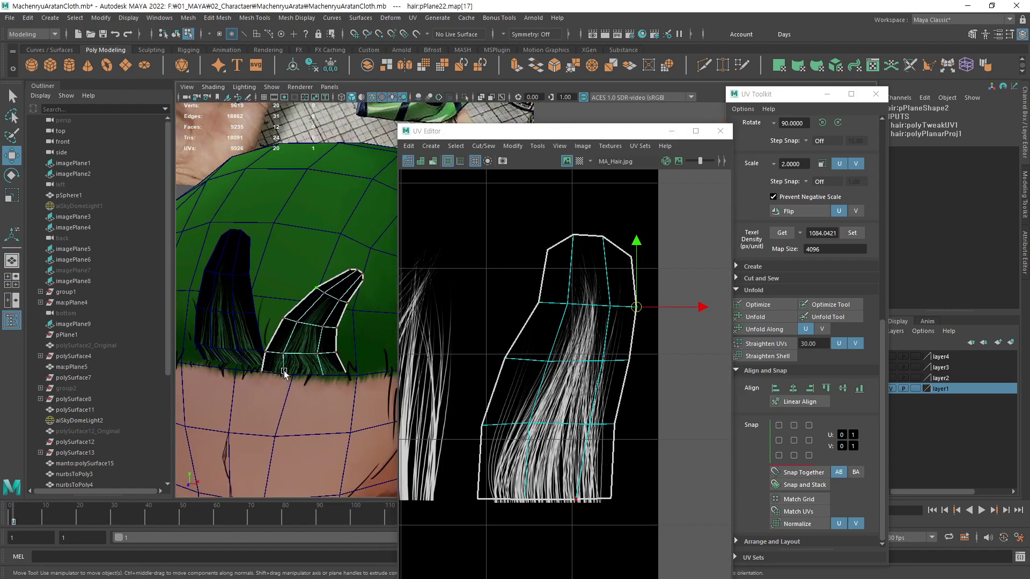
{"action": "key", "text": "F8"}
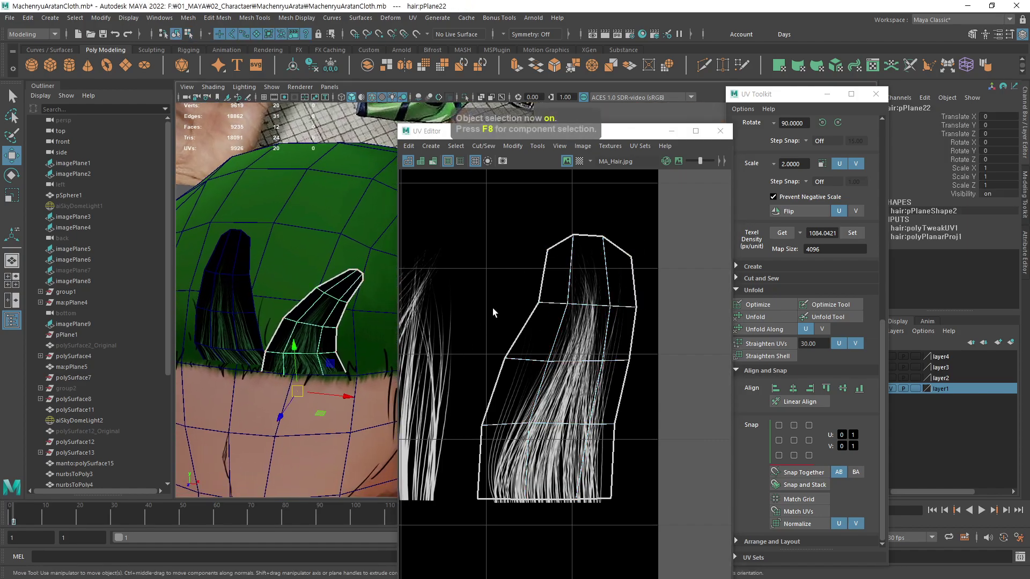
{"action": "left_click_drag", "start_coordinate": [638, 134], "coordinate": [799, 163]}
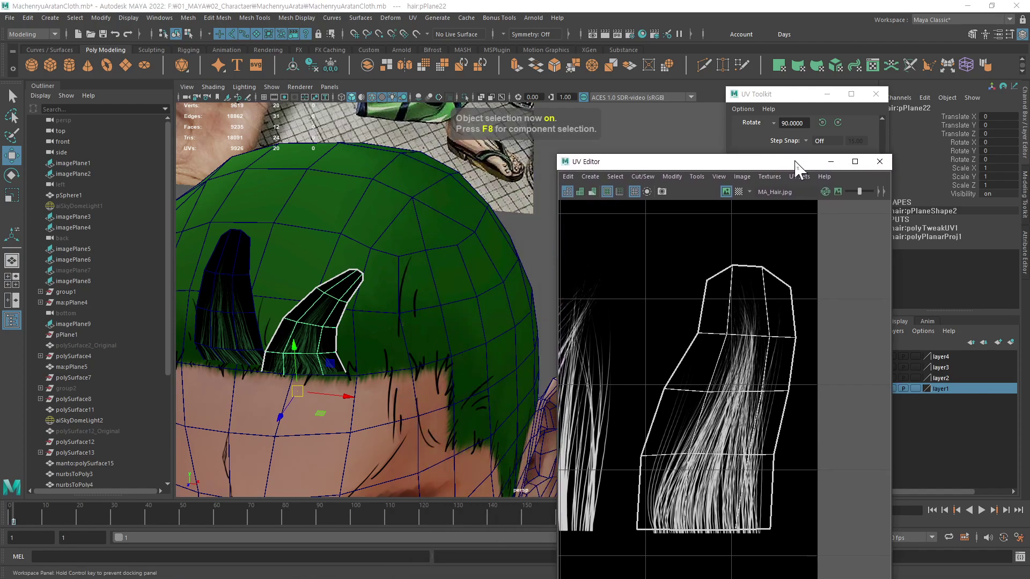
{"action": "left_click_drag", "start_coordinate": [545, 298], "coordinate": [424, 375], "text": "alt"}
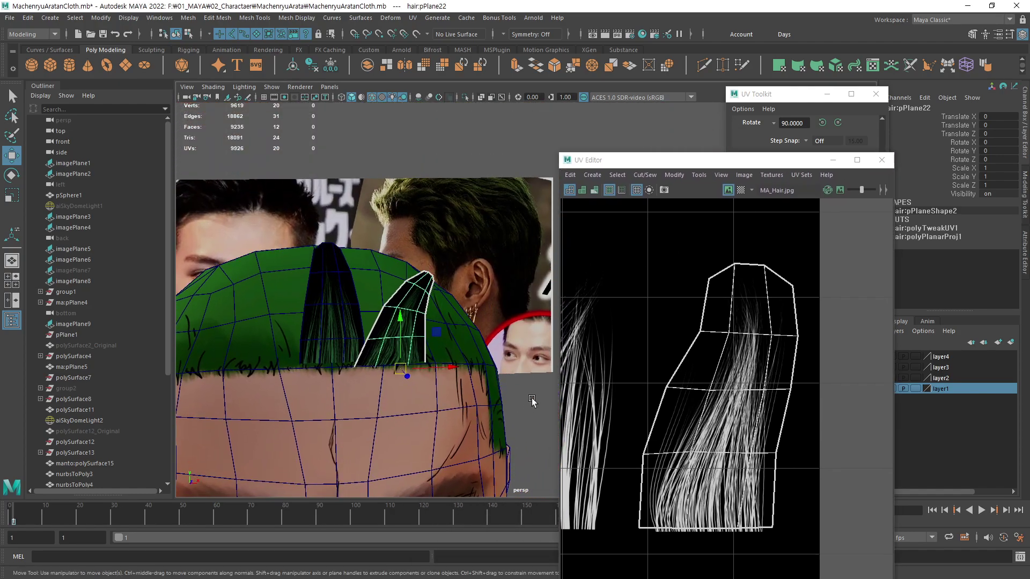
{"action": "left_click", "coordinate": [407, 409]}
{"action": "scroll", "coordinate": [379, 315], "scroll_direction": "up", "scroll_amount": 5}
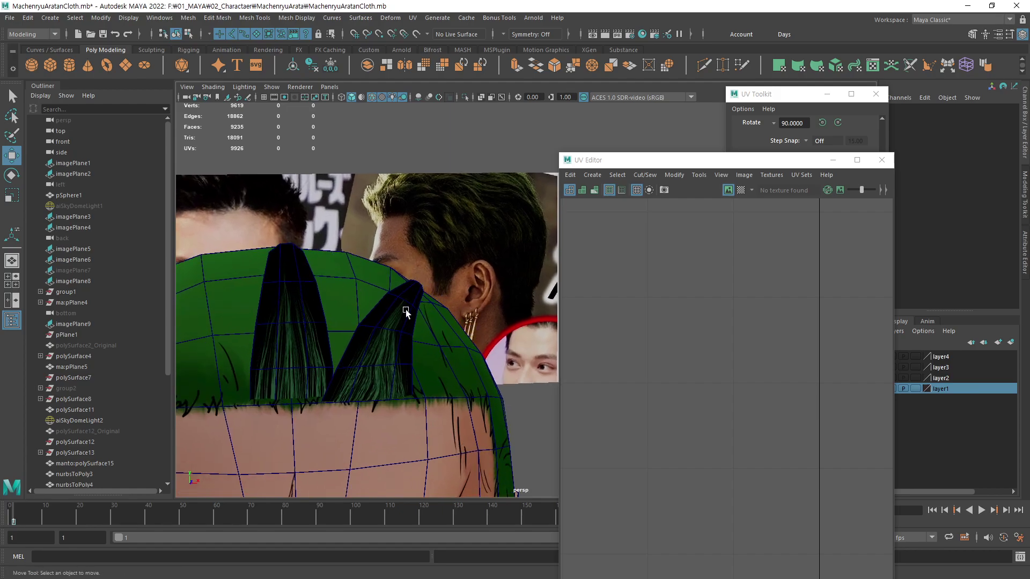
{"action": "left_click_drag", "start_coordinate": [364, 343], "coordinate": [456, 348], "text": "alt"}
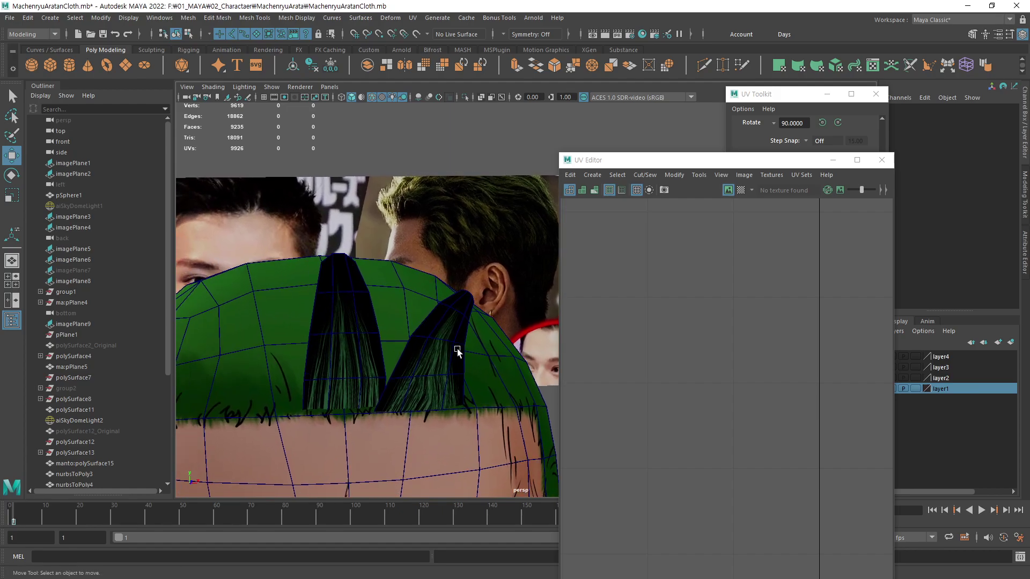
{"action": "left_click", "coordinate": [453, 372]}
{"action": "left_click", "coordinate": [364, 347]}
In the Viewport 2.0 renderer settings, set the transparency algorithm to Alpha Cut and the transparency quality to 1
{"action": "left_click", "coordinate": [302, 86]}
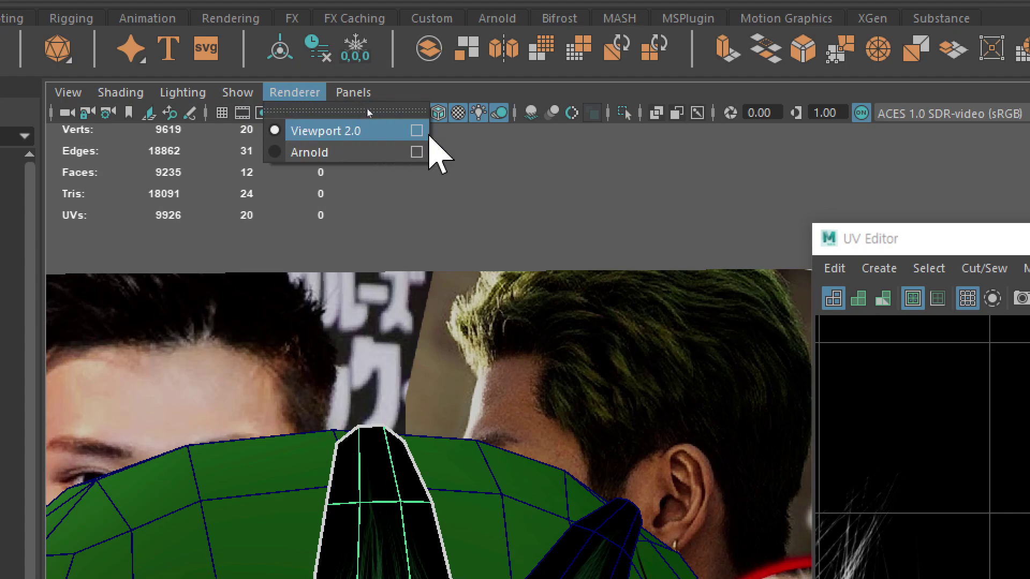
{"action": "left_click", "coordinate": [418, 131]}
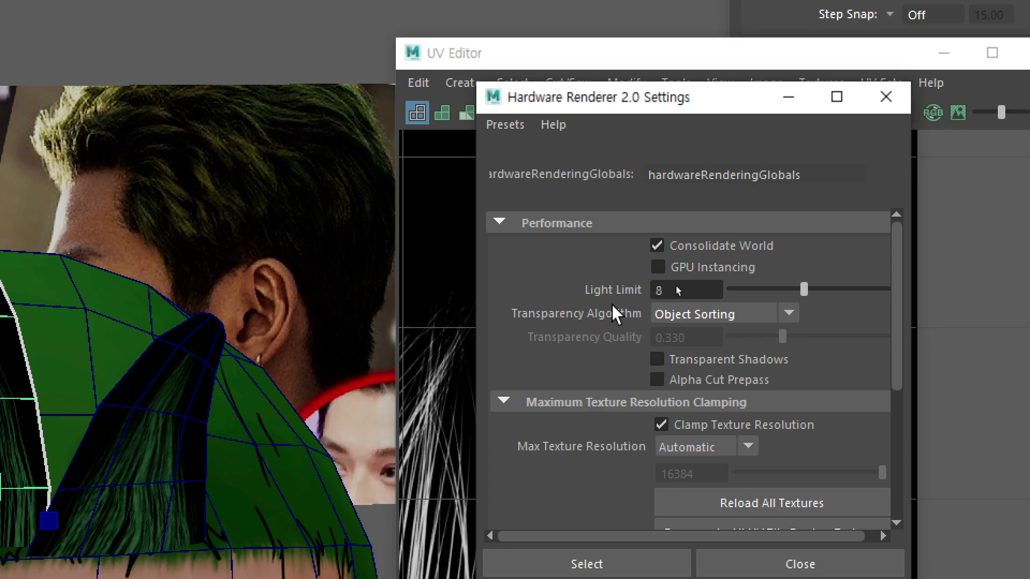
{"action": "left_click", "coordinate": [789, 315]}
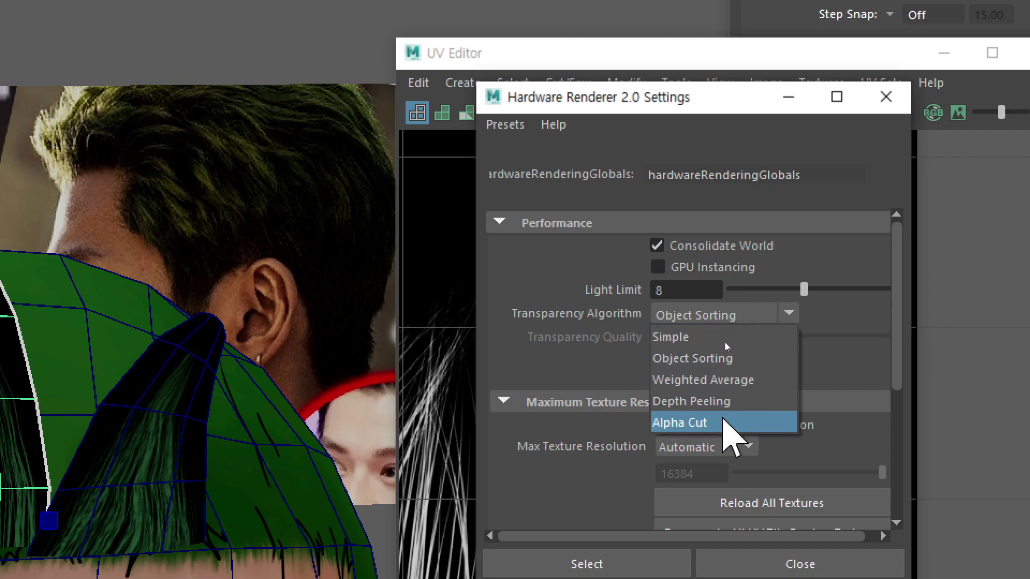
{"action": "left_click", "coordinate": [730, 423]}
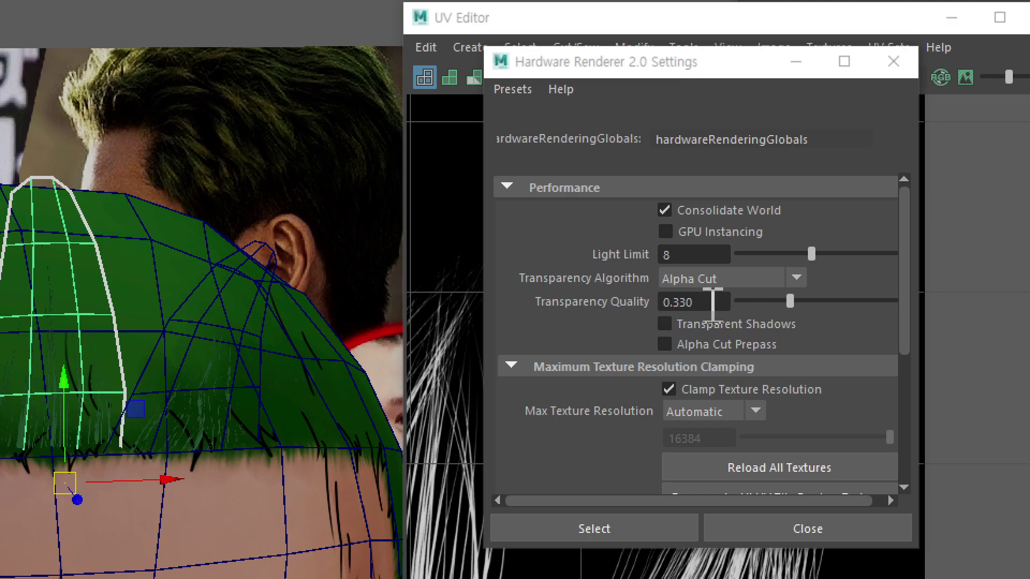
{"action": "left_click", "coordinate": [715, 303]}
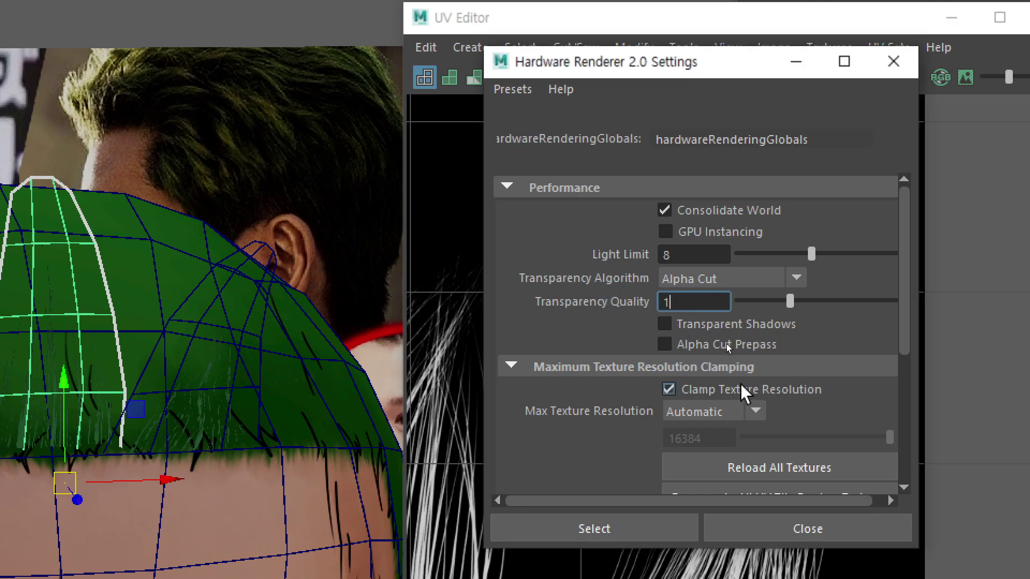
{"action": "key", "text": "Return"}
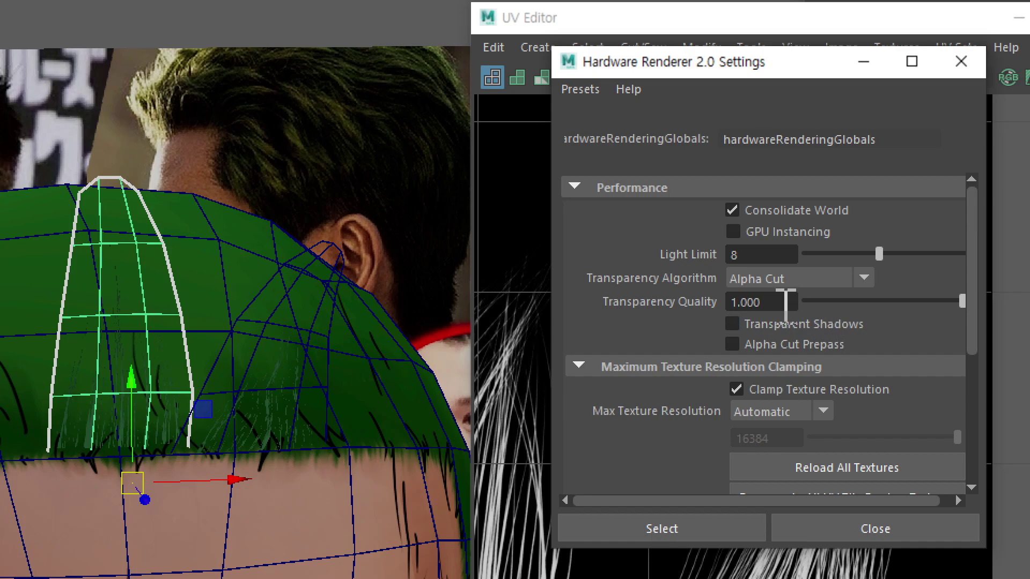
{"action": "left_click", "coordinate": [777, 302]}
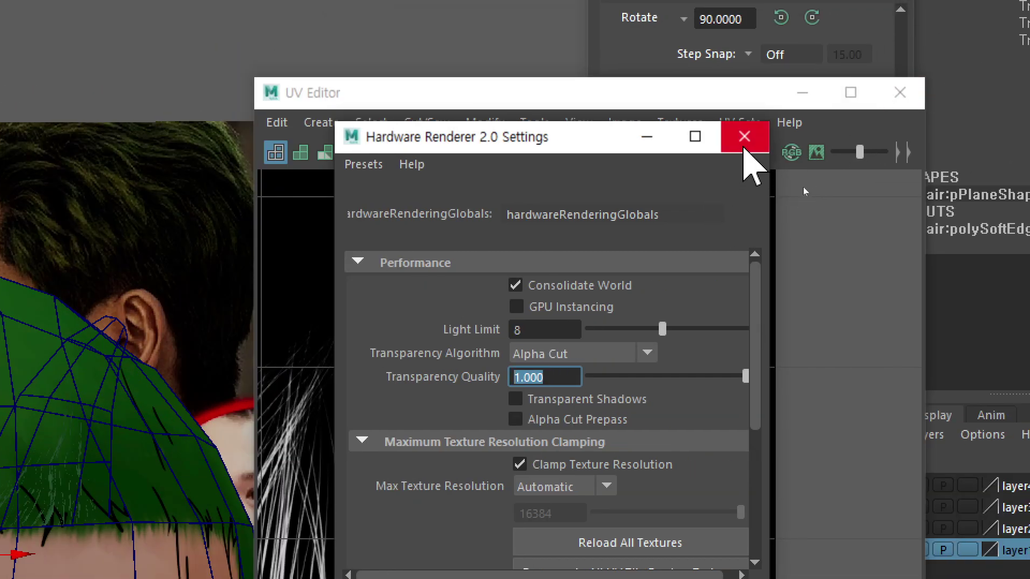
Close the renderer settings and the UV Editor, clear the hair plane selection, and examine the two hair planes' transparency up close
{"action": "left_click", "coordinate": [961, 61]}
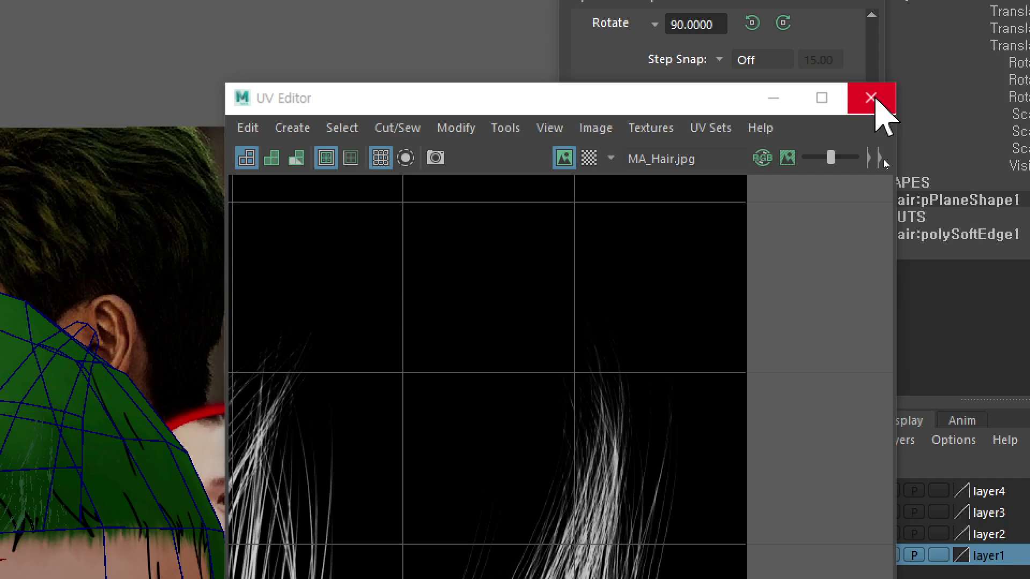
{"action": "left_click", "coordinate": [871, 97]}
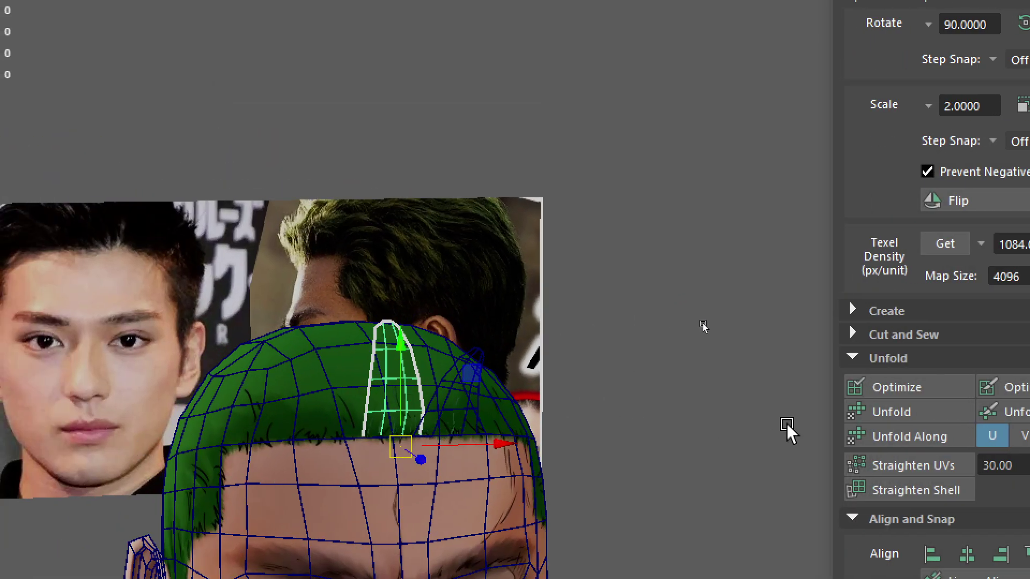
{"action": "left_click", "coordinate": [786, 424]}
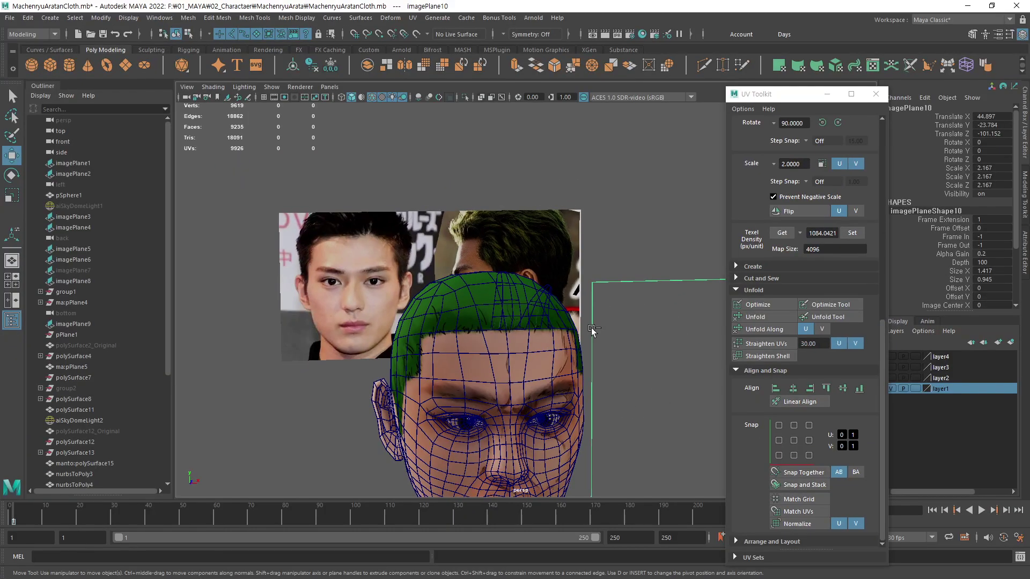
{"action": "middle_click_drag", "start_coordinate": [481, 488], "coordinate": [484, 421], "text": "alt"}
{"action": "right_click_drag", "start_coordinate": [485, 422], "coordinate": [684, 486], "text": "alt"}
{"action": "middle_click_drag", "start_coordinate": [651, 356], "coordinate": [640, 383], "text": "alt"}
{"action": "right_click_drag", "start_coordinate": [563, 365], "coordinate": [726, 363], "text": "alt"}
{"action": "middle_click_drag", "start_coordinate": [528, 347], "coordinate": [522, 371], "text": "alt"}
{"action": "right_click_drag", "start_coordinate": [521, 371], "coordinate": [492, 376], "text": "alt"}
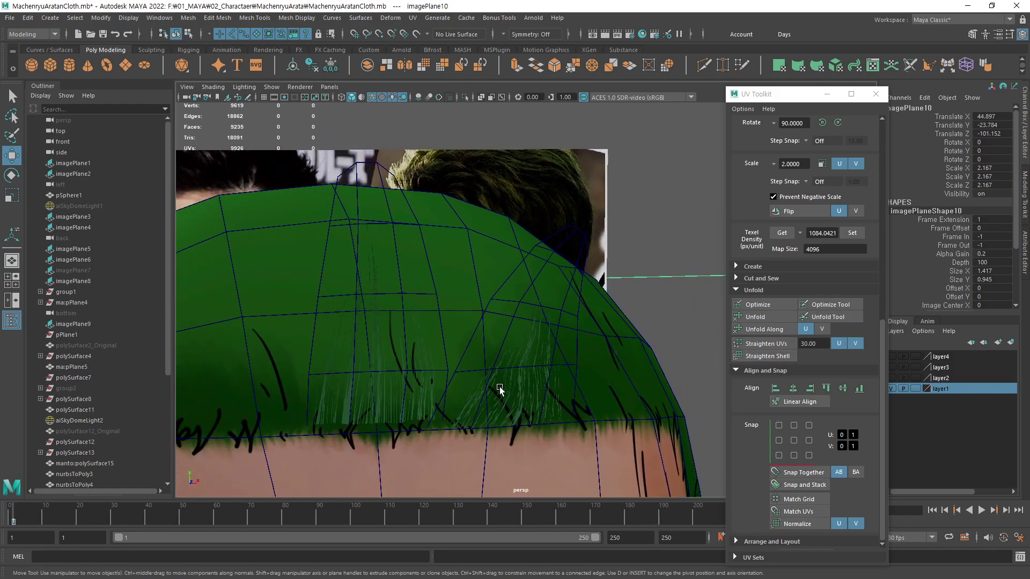
{"action": "left_click_drag", "start_coordinate": [498, 388], "coordinate": [561, 384], "text": "alt"}
{"action": "middle_click_drag", "start_coordinate": [562, 385], "coordinate": [542, 385], "text": "alt"}
{"action": "right_click_drag", "start_coordinate": [542, 385], "coordinate": [538, 384], "text": "alt"}
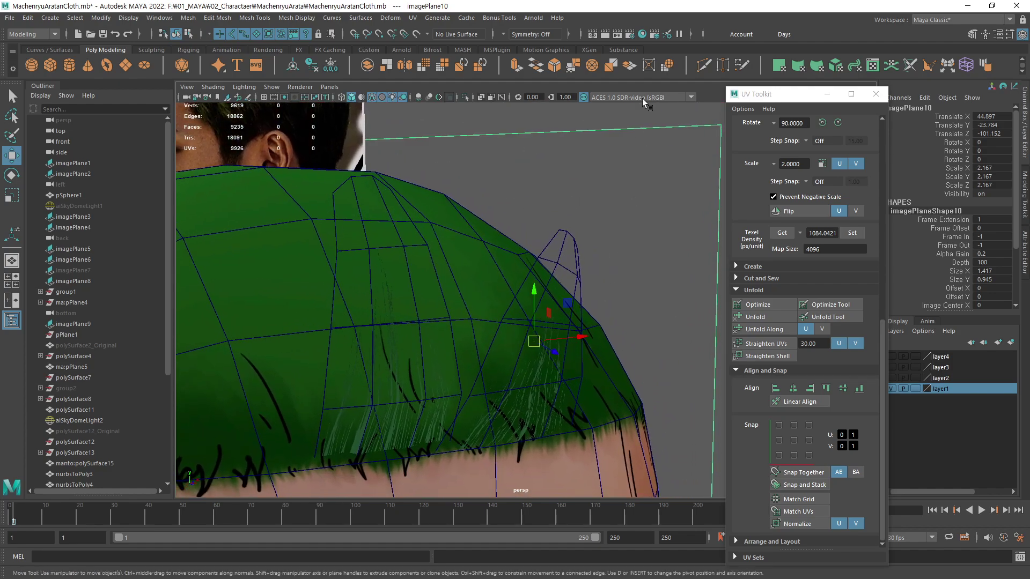
Set Transparency Depth to 0 in the Arnold ray depth settings and render the perspective view of the two hair planes
{"action": "left_click", "coordinate": [629, 34]}
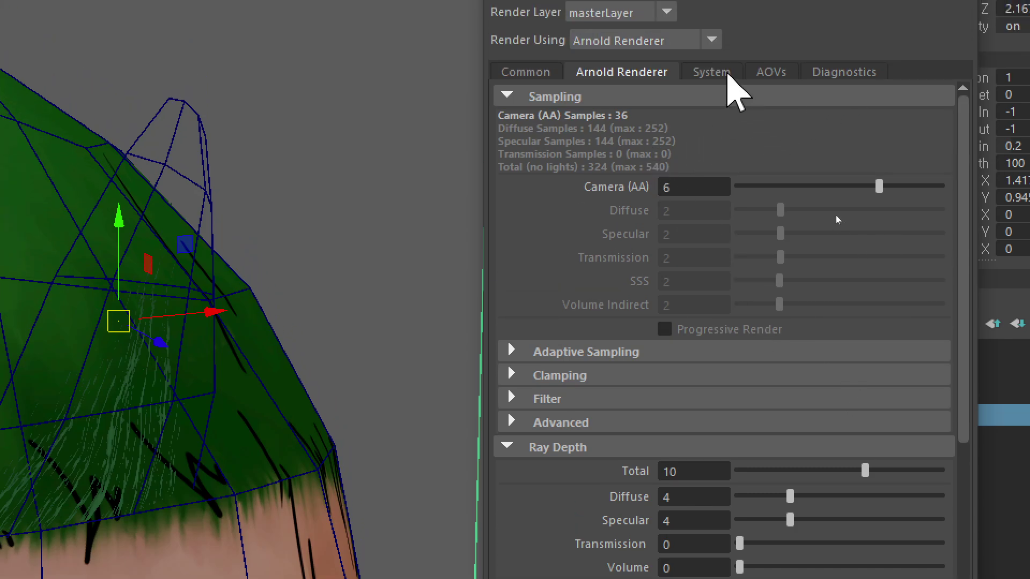
{"action": "left_click", "coordinate": [724, 48]}
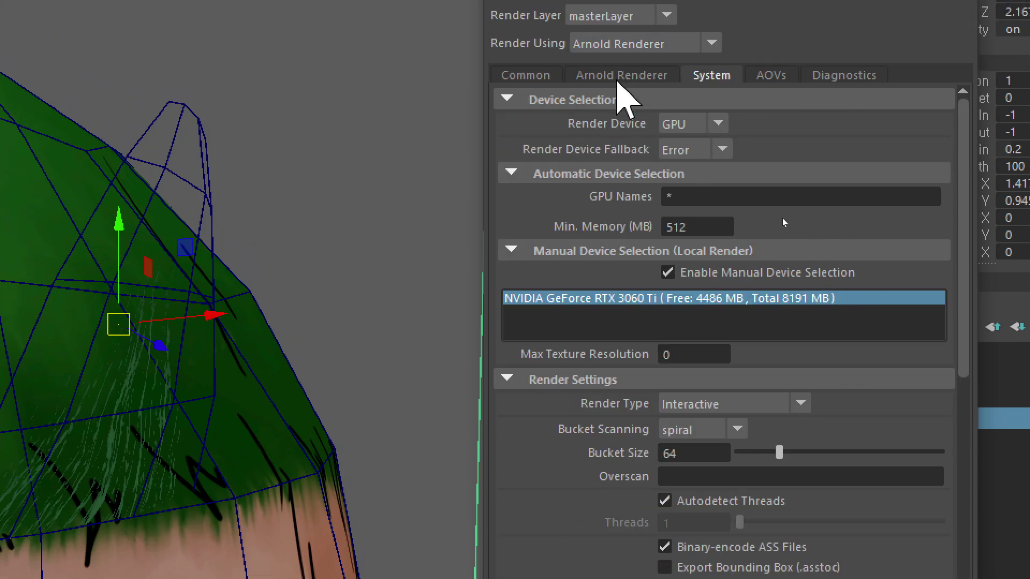
{"action": "left_click", "coordinate": [619, 75]}
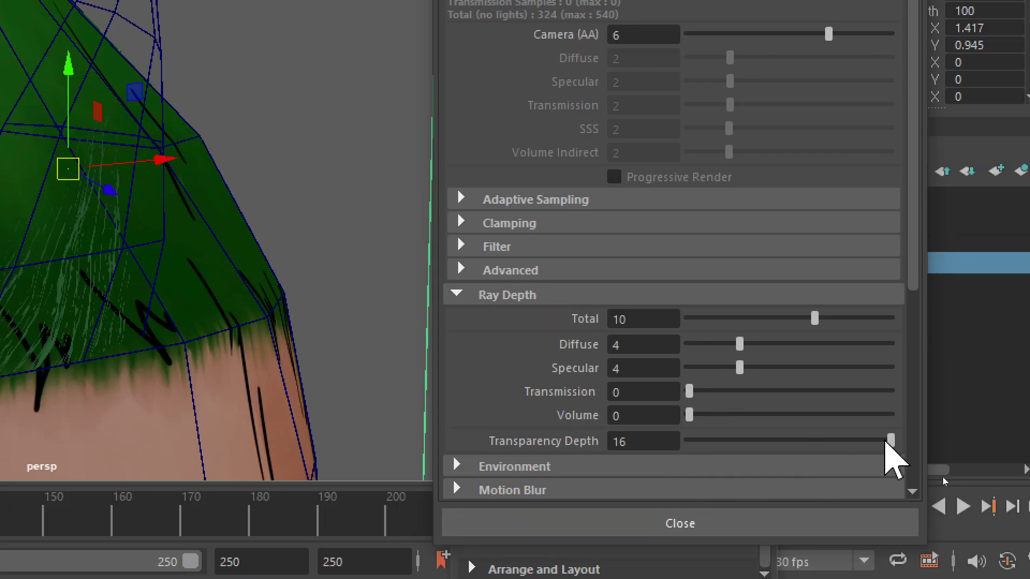
{"action": "left_click_drag", "start_coordinate": [941, 441], "coordinate": [706, 512]}
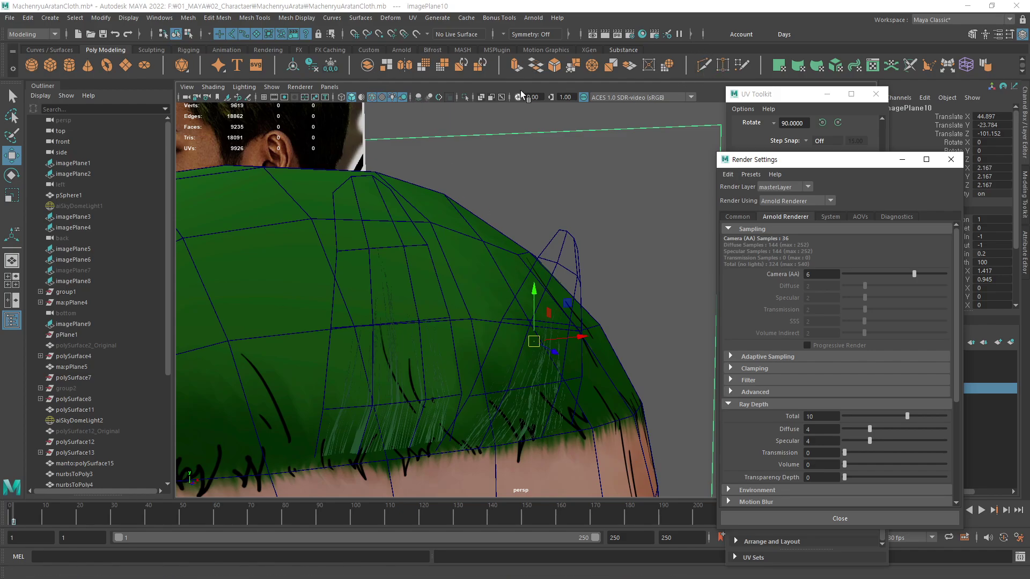
{"action": "left_click", "coordinate": [401, 50]}
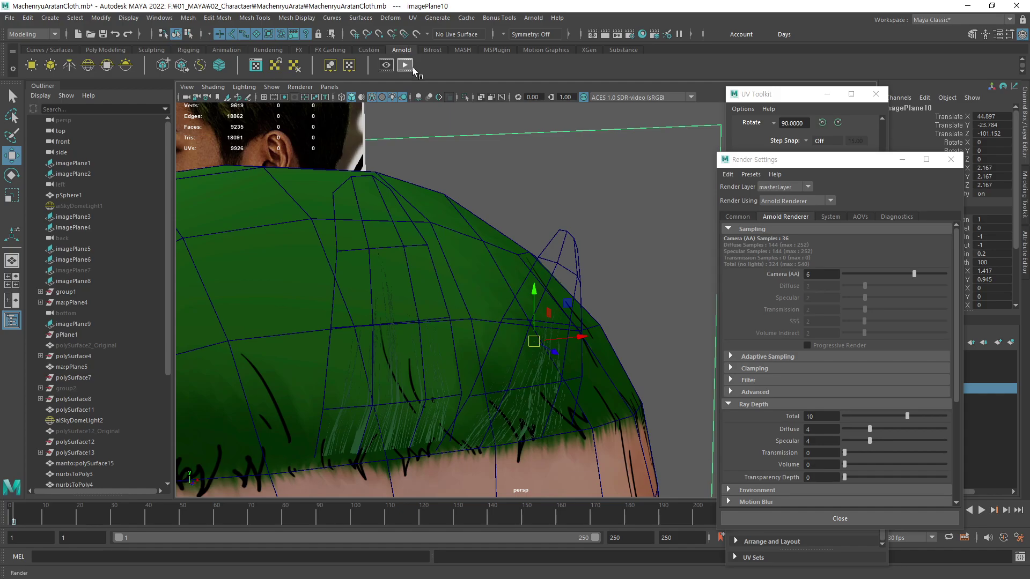
{"action": "left_click", "coordinate": [405, 65]}
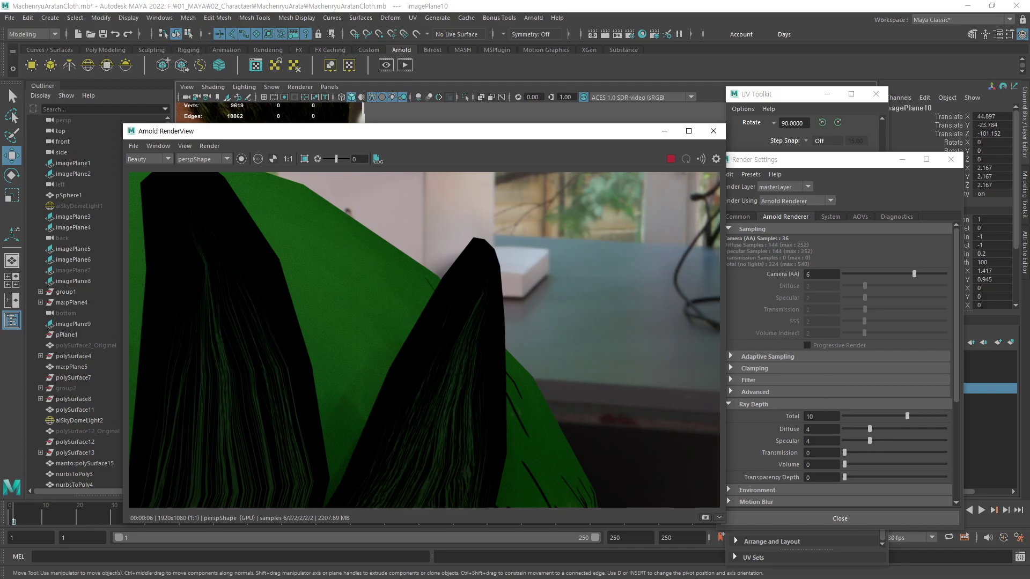
Set Arnold's Transparency Depth to 16, close the render view, and render again with the whole upper head in view
{"action": "left_click_drag", "start_coordinate": [845, 477], "coordinate": [956, 476]}
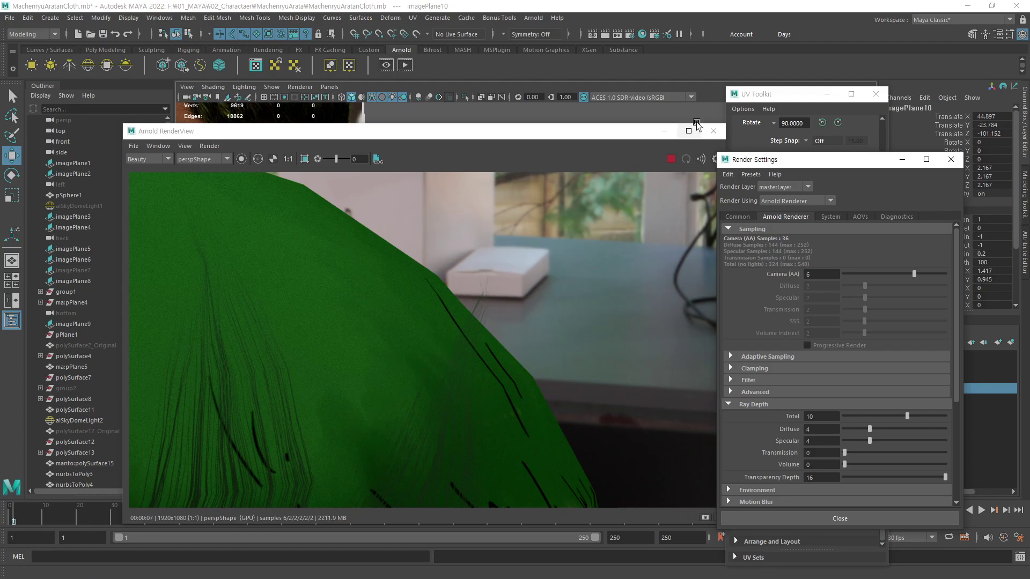
{"action": "left_click", "coordinate": [713, 131]}
{"action": "right_click_drag", "start_coordinate": [534, 365], "coordinate": [263, 314], "text": "alt"}
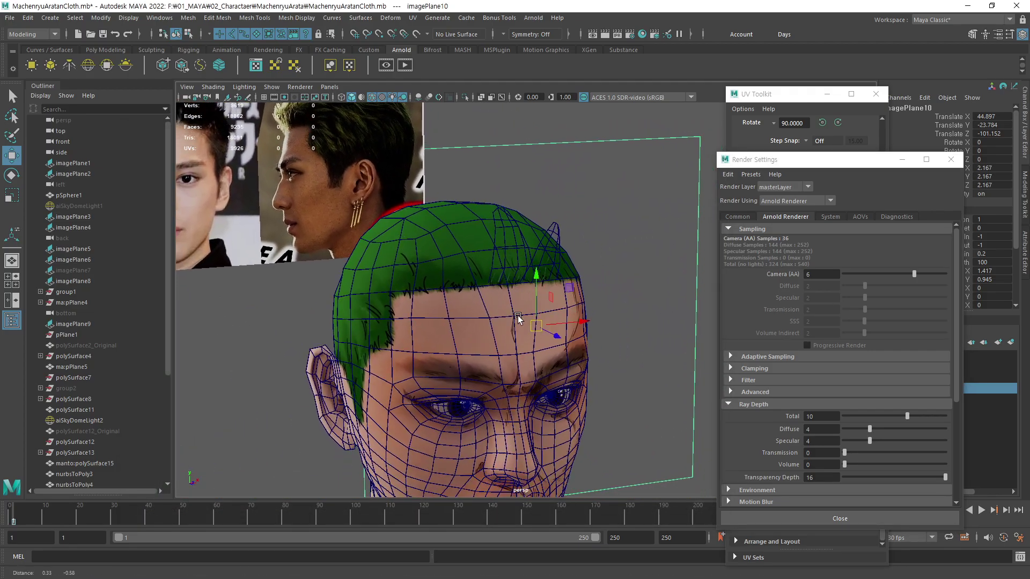
{"action": "left_click_drag", "start_coordinate": [445, 257], "coordinate": [480, 252], "text": "alt"}
{"action": "left_click", "coordinate": [409, 65]}
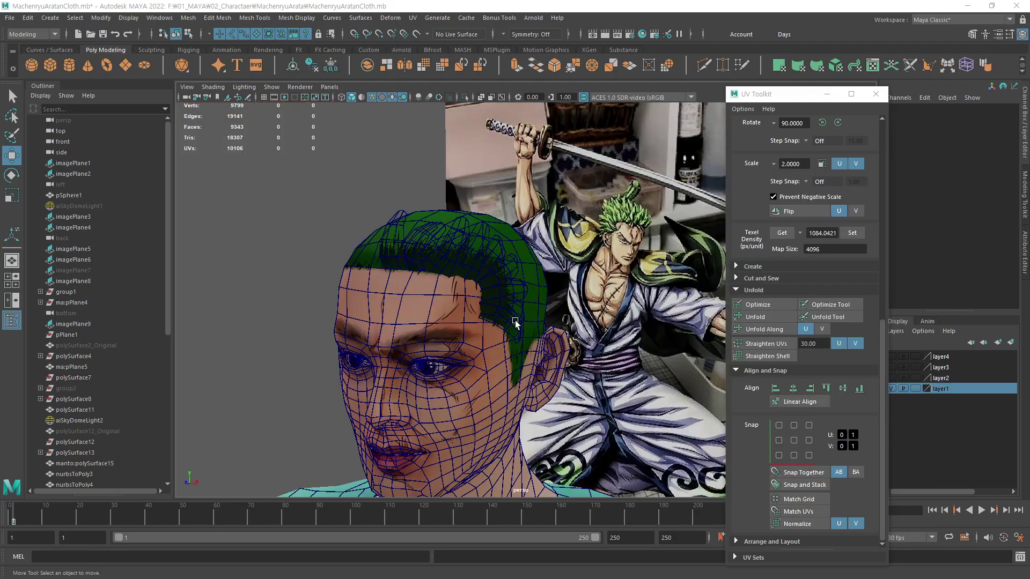
Duplicate the lowest hair plane at the temple, move it toward the sideburn, and rotate it to about 40.3, -79.1, -198.4
{"action": "left_click", "coordinate": [515, 323]}
{"action": "middle_click_drag", "start_coordinate": [492, 338], "coordinate": [448, 317], "text": "alt"}
{"action": "right_click_drag", "start_coordinate": [447, 317], "coordinate": [507, 344], "text": "alt"}
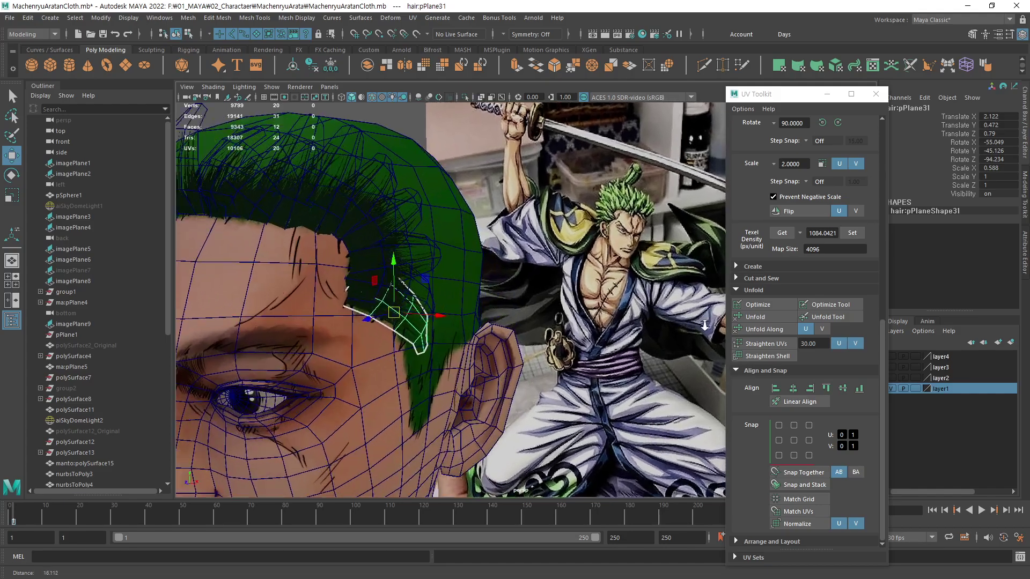
{"action": "left_click_drag", "start_coordinate": [507, 354], "coordinate": [387, 361], "text": "alt"}
{"action": "middle_click_drag", "start_coordinate": [435, 360], "coordinate": [428, 326], "text": "alt"}
{"action": "mouse_move", "coordinate": [428, 326]}
{"action": "right_mouse_down", "text": "alt"}
{"action": "mouse_move", "coordinate": [490, 323]}
{"action": "mouse_move", "coordinate": [434, 345]}
{"action": "right_mouse_up", "text": "alt"}
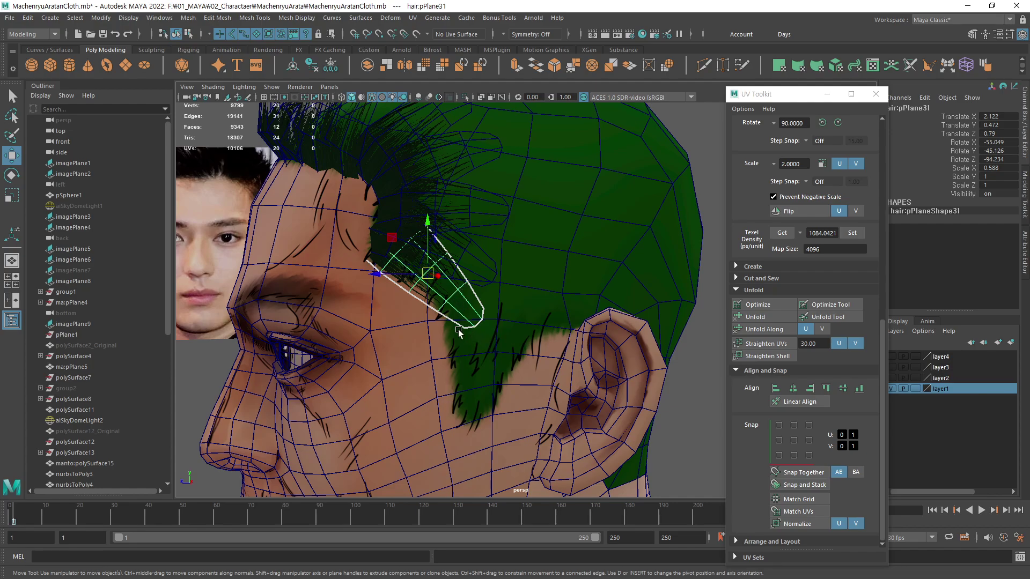
{"action": "key", "text": "ctrl+d"}
{"action": "left_click_drag", "start_coordinate": [428, 271], "coordinate": [466, 285]}
{"action": "key", "text": "e"}
{"action": "middle_click_drag", "start_coordinate": [559, 239], "coordinate": [544, 309]}
{"action": "key", "text": "w"}
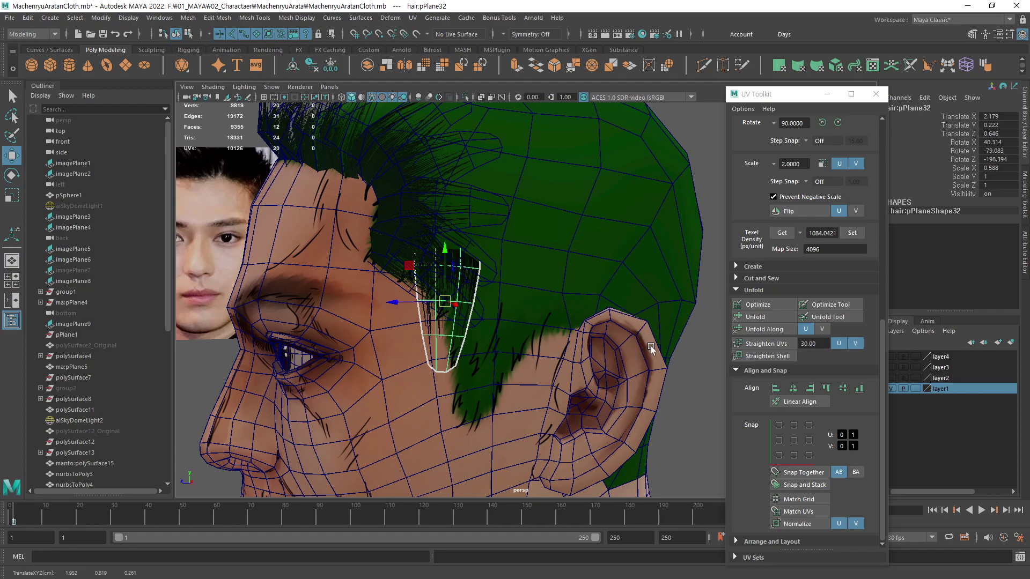
Refine the duplicated plane's rotation to about -38.7, -73.0, -121.1 and reposition it along the temple hairline
{"action": "key", "text": "e"}
{"action": "key", "text": "w"}
{"action": "key", "text": "e"}
{"action": "middle_click_drag", "start_coordinate": [614, 370], "coordinate": [589, 336]}
{"action": "key", "text": "w"}
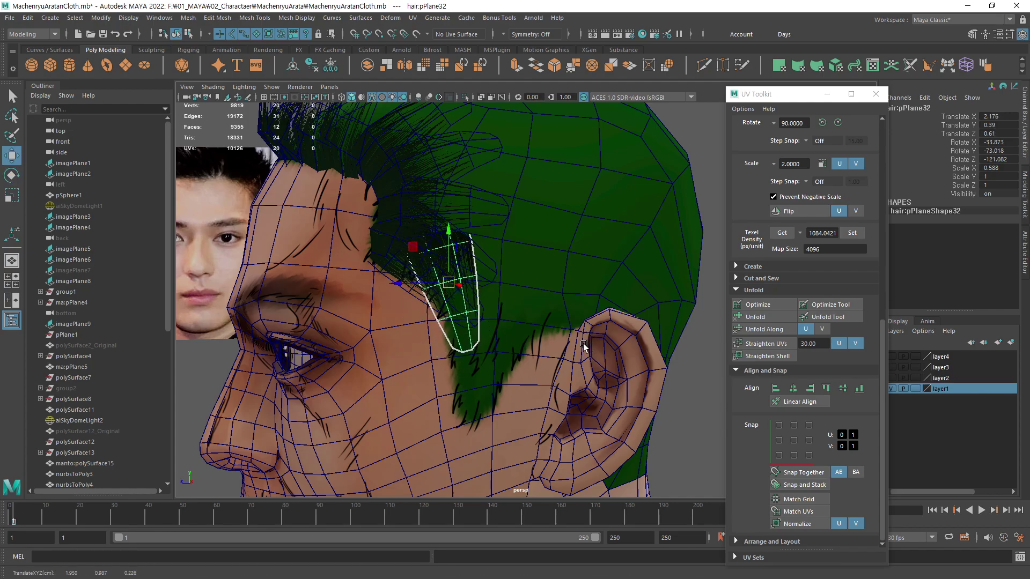
{"action": "key", "text": "e"}
{"action": "left_click_drag", "start_coordinate": [449, 263], "coordinate": [461, 286]}
{"action": "key", "text": "w"}
{"action": "key", "text": "e"}
{"action": "key", "text": "w"}
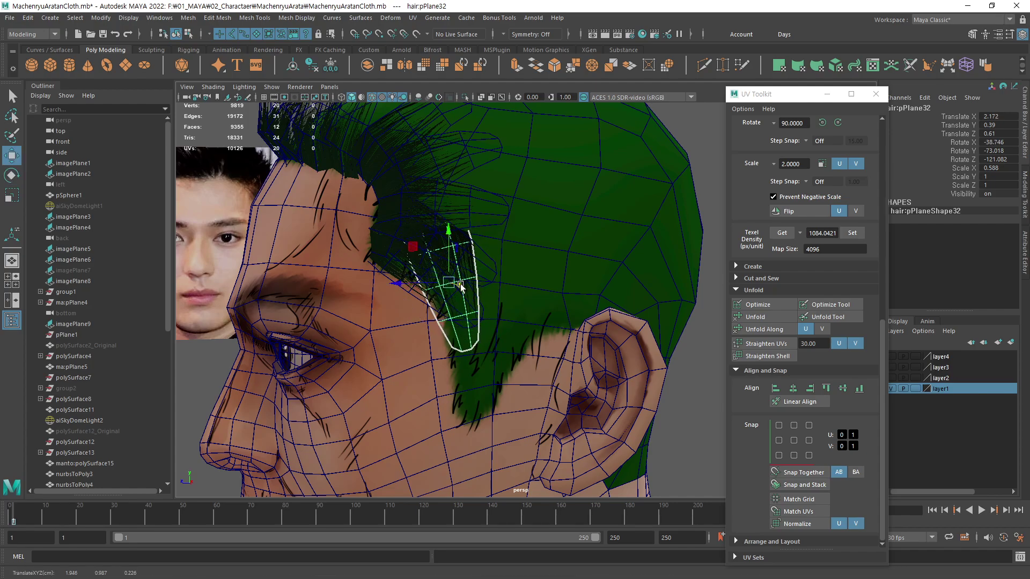
Duplicate that plane, move the copy down onto the sideburn, and rotate it to about 71.6, -70.3, -236.8
{"action": "middle_click_drag", "start_coordinate": [547, 317], "coordinate": [508, 310], "text": "alt"}
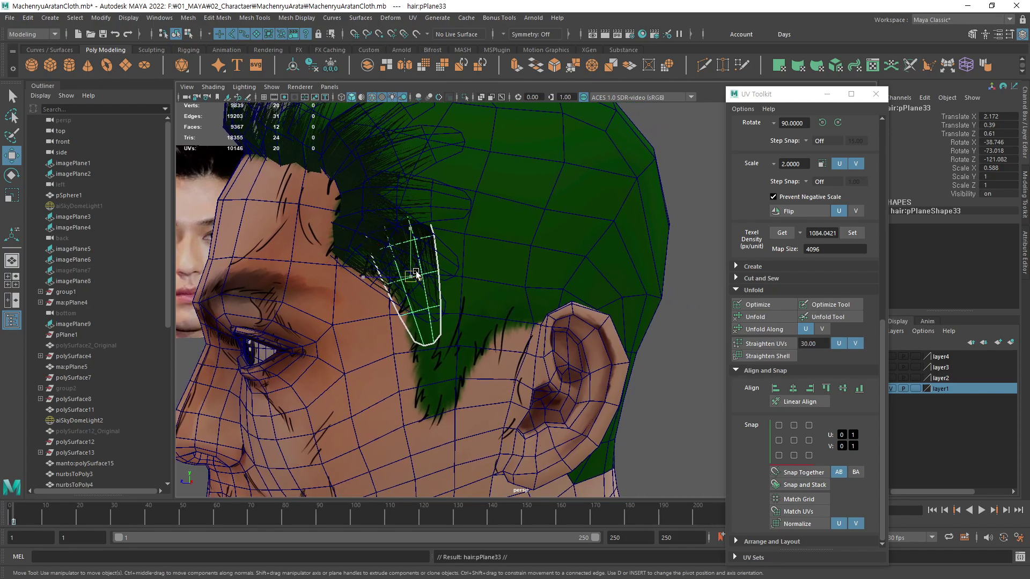
{"action": "left_click_drag", "start_coordinate": [416, 275], "coordinate": [444, 317]}
{"action": "key", "text": "e"}
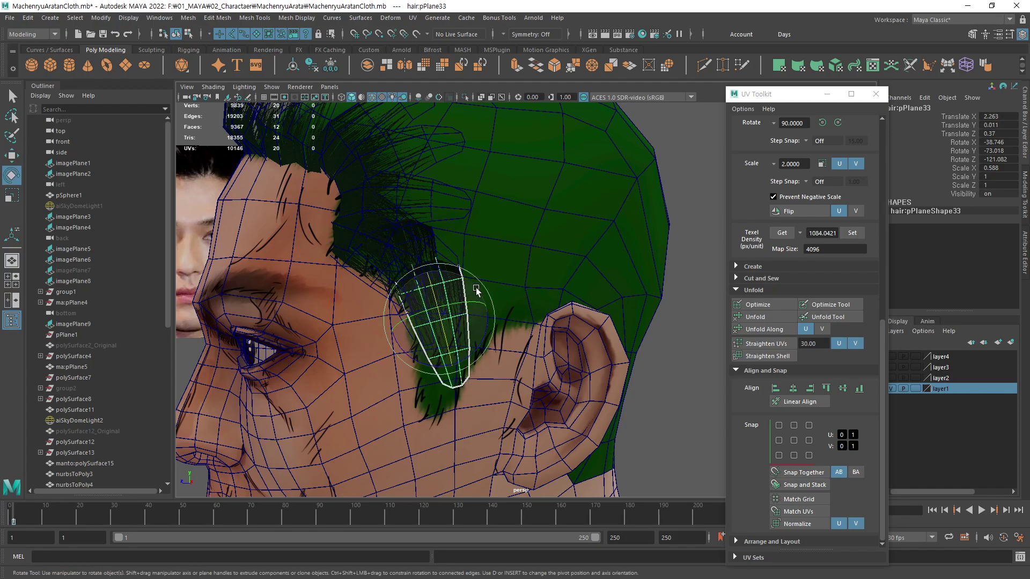
{"action": "middle_click_drag", "start_coordinate": [543, 284], "coordinate": [564, 308]}
{"action": "key", "text": "w"}
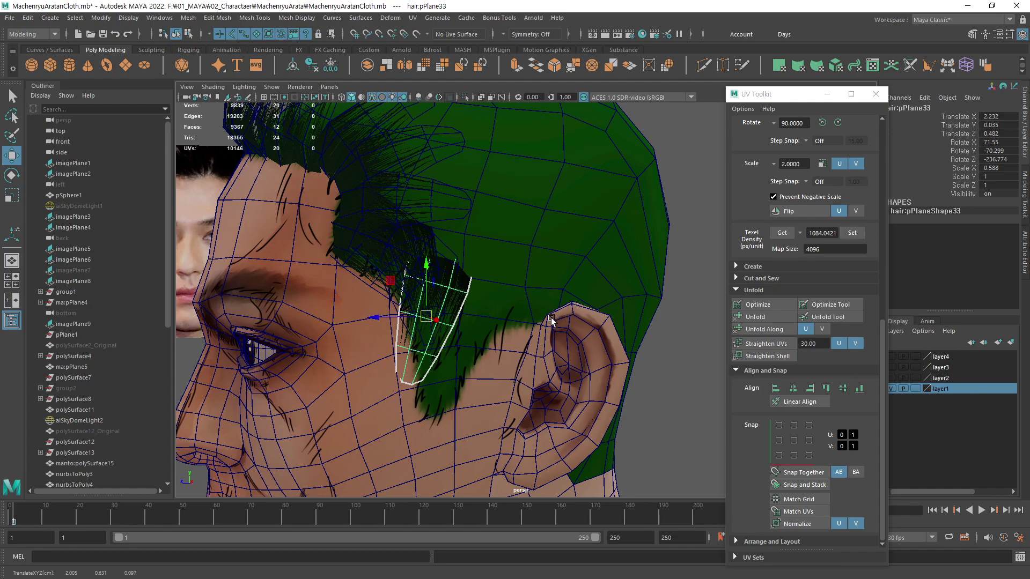
{"action": "middle_click_drag", "start_coordinate": [523, 333], "coordinate": [520, 333]}
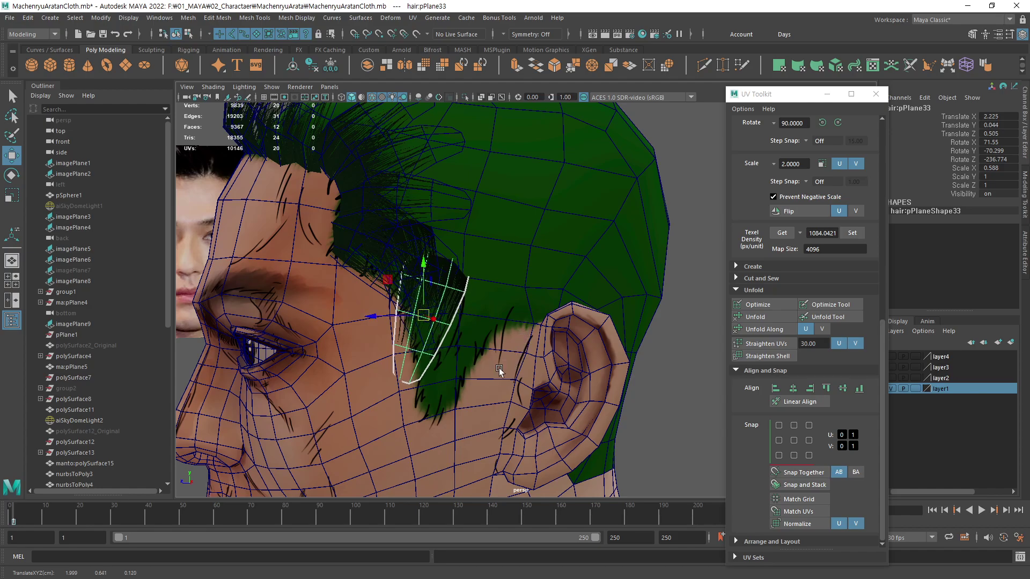
{"action": "middle_click_drag", "start_coordinate": [490, 346], "coordinate": [494, 344]}
Examine the sideburn hair plane's fit against the head from the side, front and three-quarter views
{"action": "left_click_drag", "start_coordinate": [500, 365], "coordinate": [496, 356], "text": "alt"}
{"action": "middle_click_drag", "start_coordinate": [496, 355], "coordinate": [513, 349], "text": "alt"}
{"action": "right_click_drag", "start_coordinate": [513, 349], "coordinate": [378, 357], "text": "alt"}
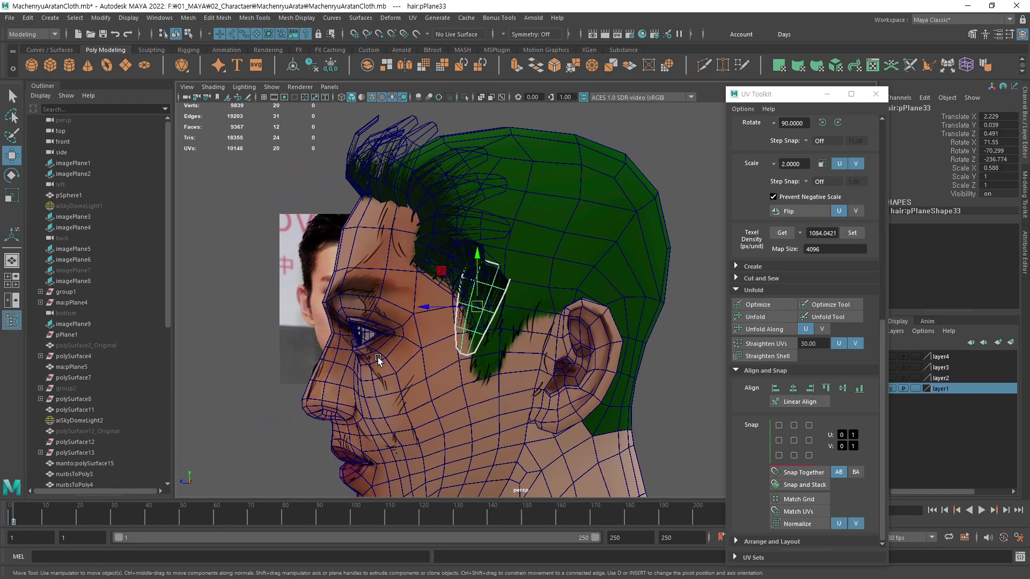
{"action": "scroll", "coordinate": [377, 356], "scroll_direction": "up", "scroll_amount": 3}
{"action": "left_click_drag", "start_coordinate": [378, 347], "coordinate": [507, 358], "text": "alt"}
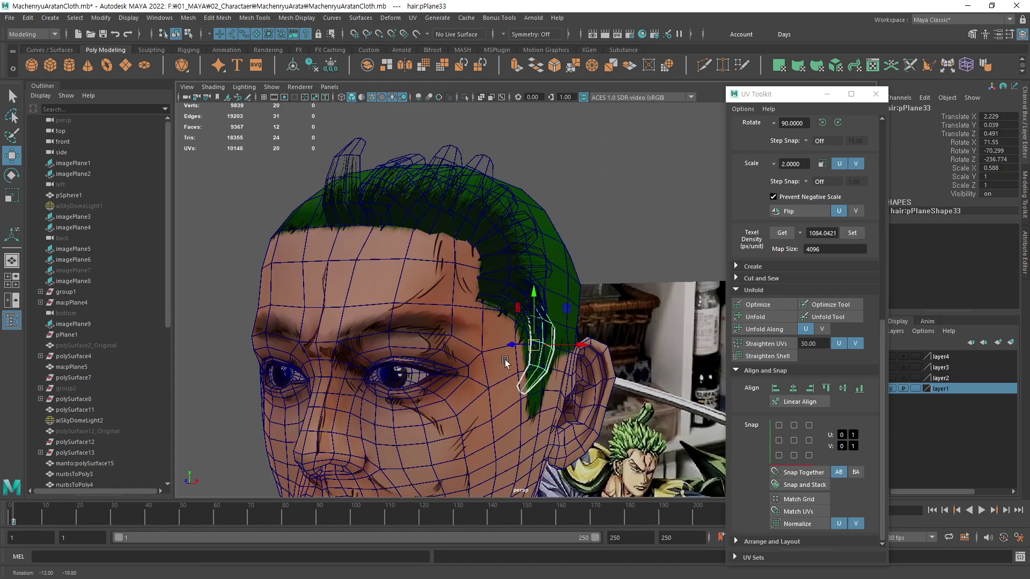
{"action": "middle_click_drag", "start_coordinate": [507, 358], "coordinate": [446, 365], "text": "alt"}
{"action": "right_click_drag", "start_coordinate": [447, 365], "coordinate": [487, 359], "text": "alt"}
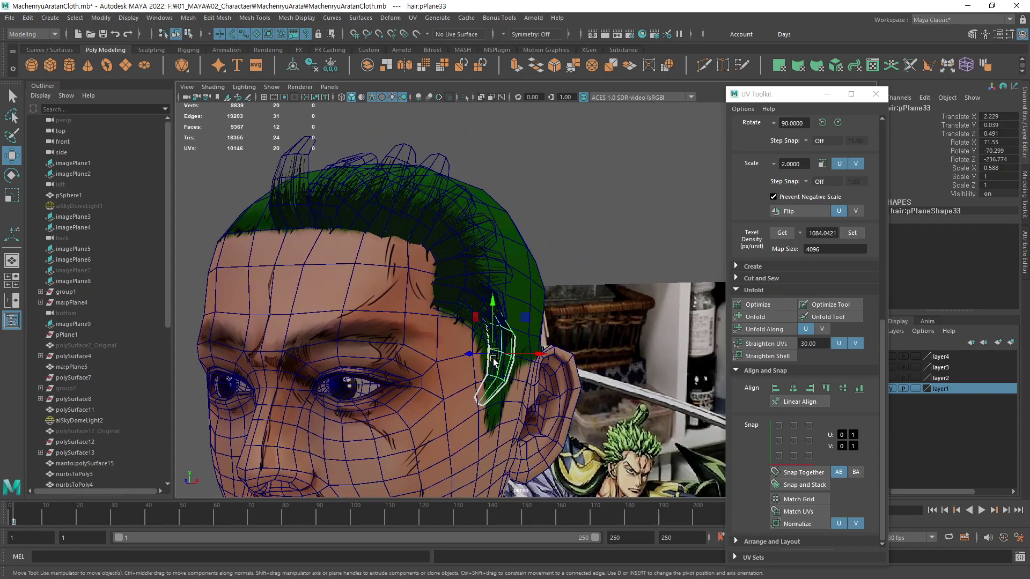
{"action": "right_click_drag", "start_coordinate": [565, 320], "coordinate": [473, 355], "text": "alt"}
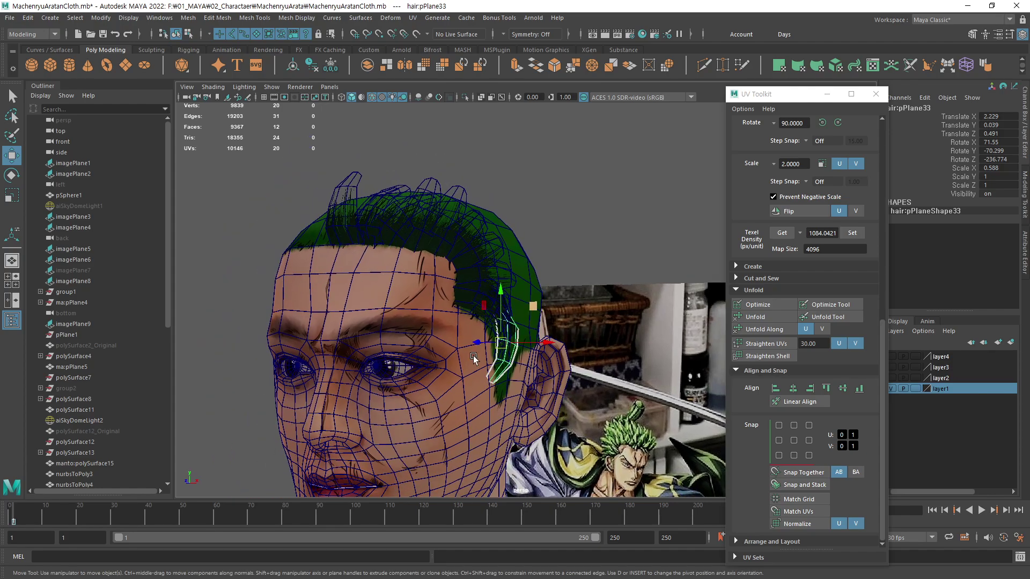
{"action": "left_click_drag", "start_coordinate": [473, 356], "coordinate": [444, 355], "text": "alt"}
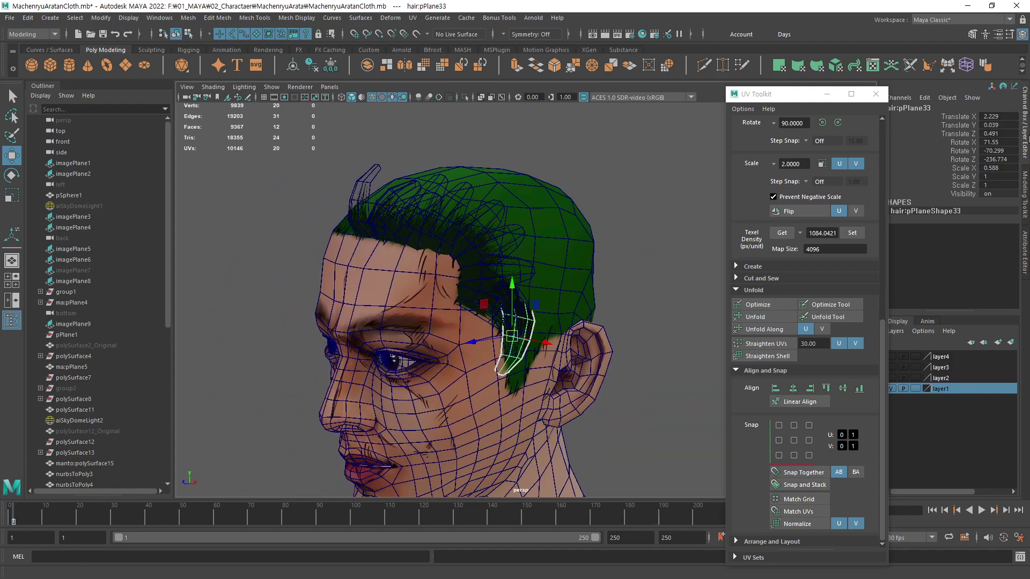
Bring the Arnold RenderView on screen and open the UV Editor beside it, framed on the sideburn plane's UV shell
{"action": "left_click_drag", "start_coordinate": [1028, 179], "coordinate": [362, 124]}
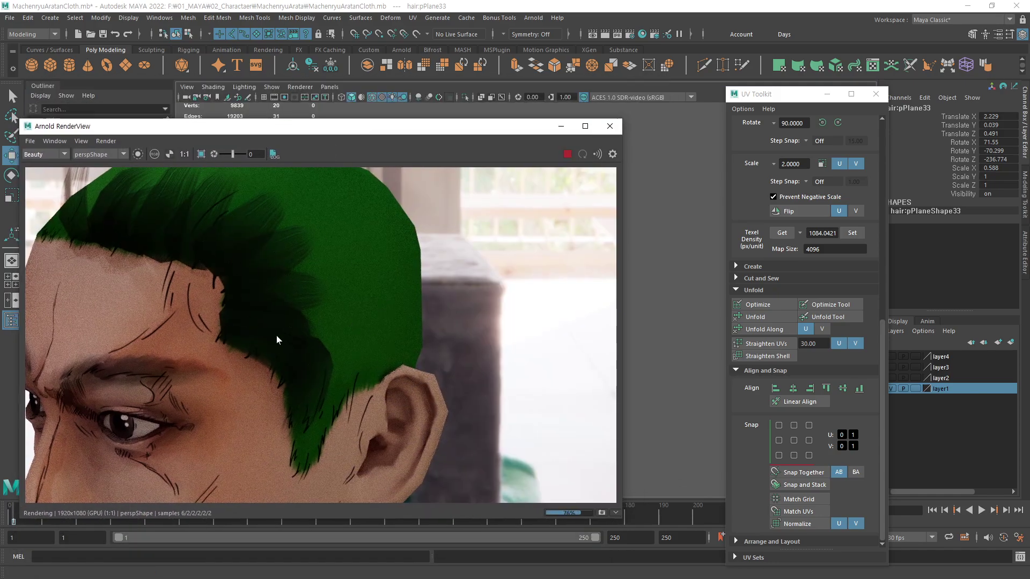
{"action": "left_click", "coordinate": [873, 66]}
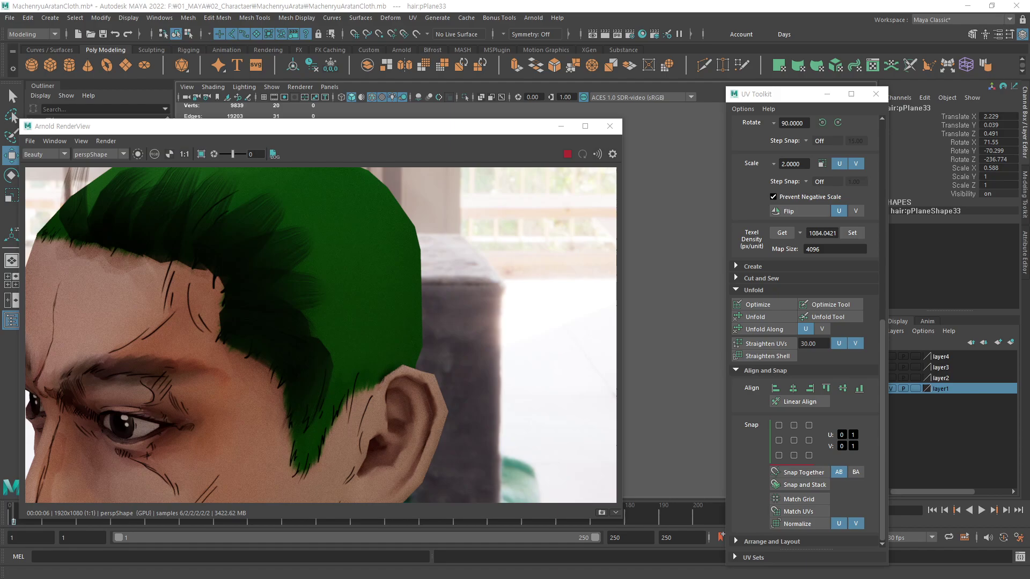
{"action": "left_click_drag", "start_coordinate": [867, 172], "coordinate": [700, 120]}
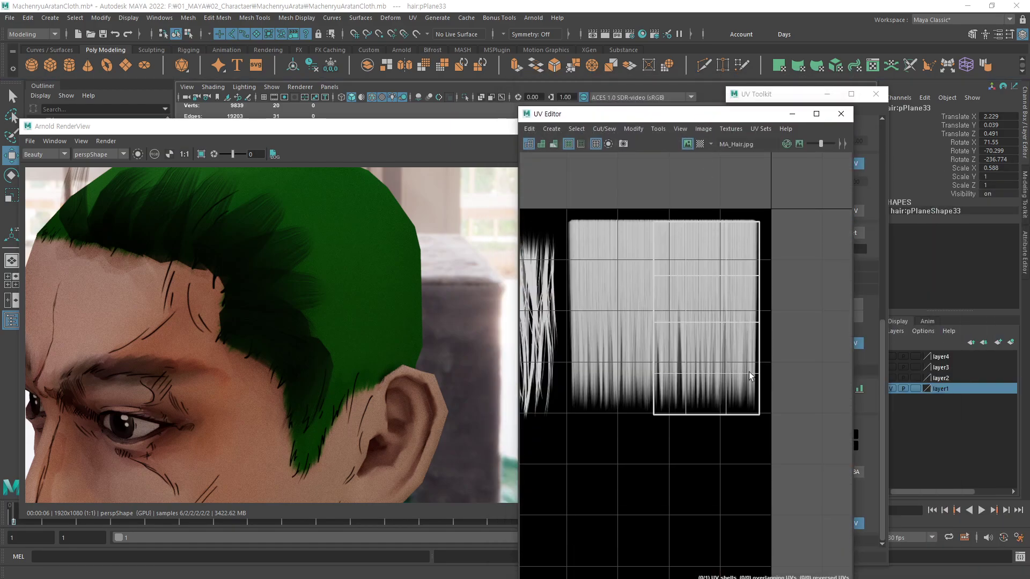
{"action": "scroll", "coordinate": [749, 375], "scroll_direction": "down", "scroll_amount": 3}
{"action": "scroll", "coordinate": [665, 394], "scroll_direction": "up", "scroll_amount": 4}
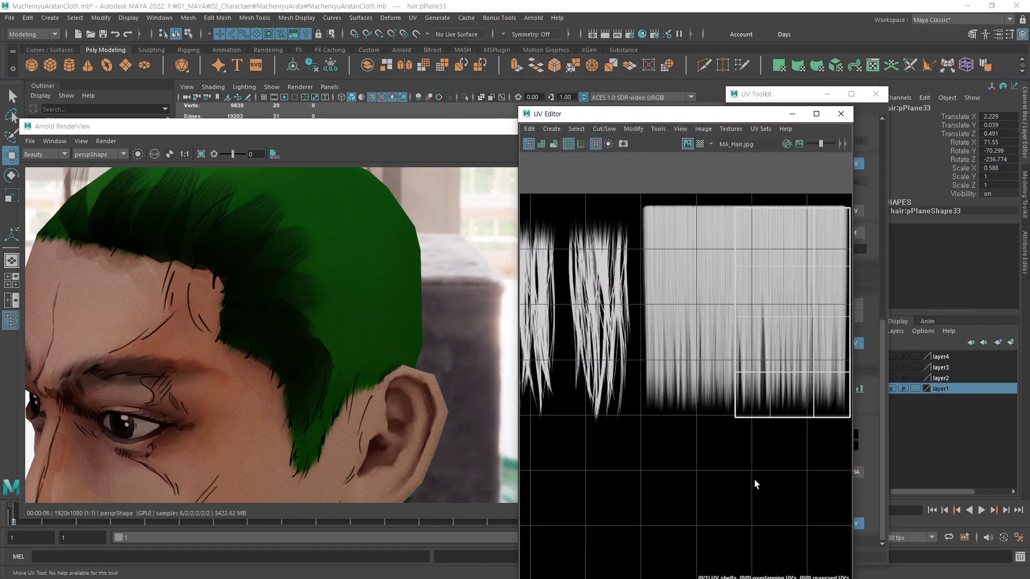
Select the sideburn plane's UV shell and move it from the dense hair block onto the adjacent clump of separate strands
{"action": "right_click_drag", "start_coordinate": [756, 484], "coordinate": [711, 407]}
{"action": "left_click", "coordinate": [786, 356]}
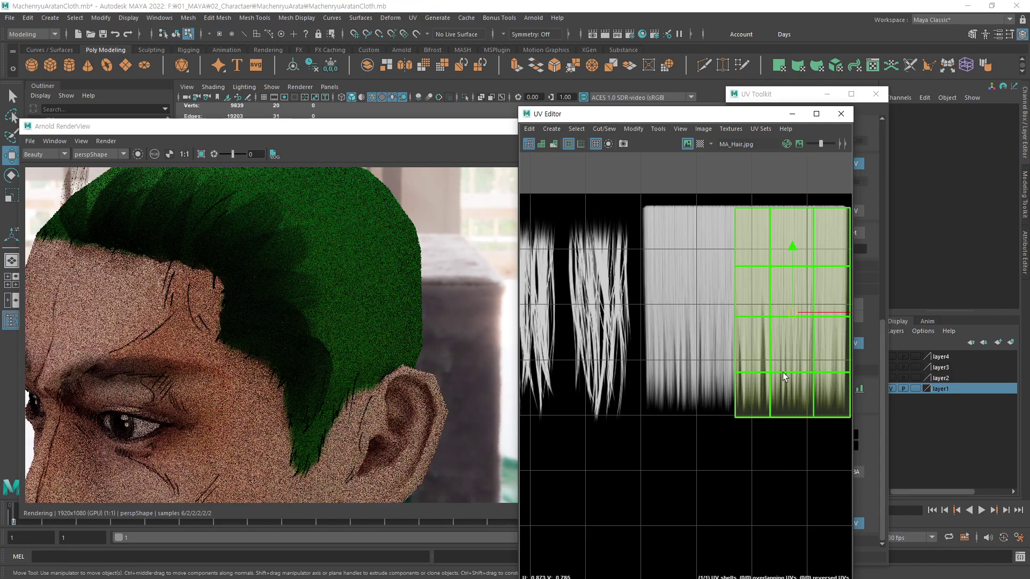
{"action": "middle_click_drag", "start_coordinate": [783, 455], "coordinate": [753, 474], "text": "alt"}
{"action": "left_click_drag", "start_coordinate": [829, 333], "coordinate": [630, 334]}
Narrow the UV shell to the width of the strand clump and lower it slightly so its top edge meets the strand roots
{"action": "key", "text": "r"}
{"action": "key", "text": "w"}
{"action": "key", "text": "r"}
{"action": "key", "text": "w"}
{"action": "key", "text": "r"}
{"action": "key", "text": "w"}
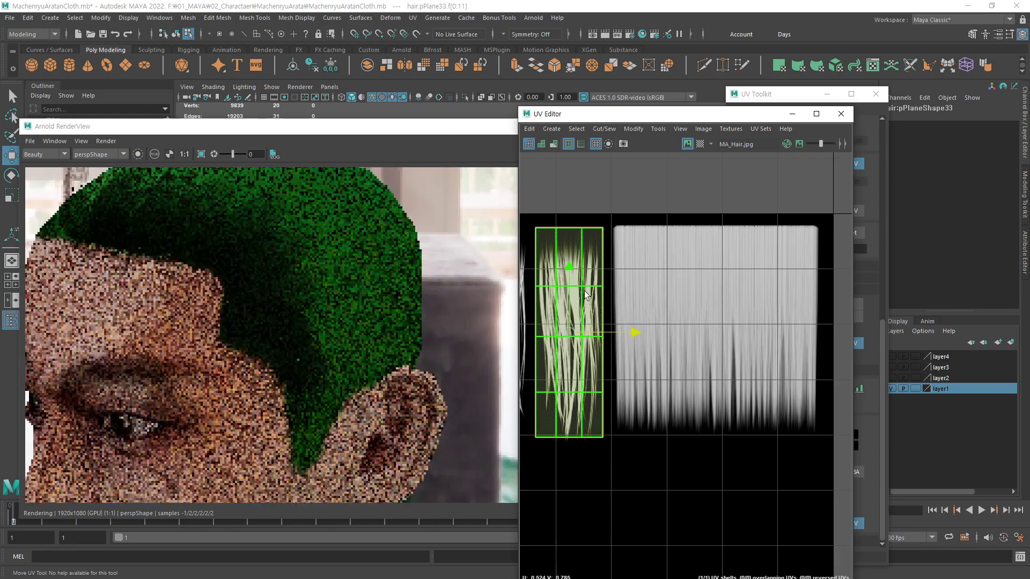
{"action": "left_click_drag", "start_coordinate": [572, 262], "coordinate": [568, 274]}
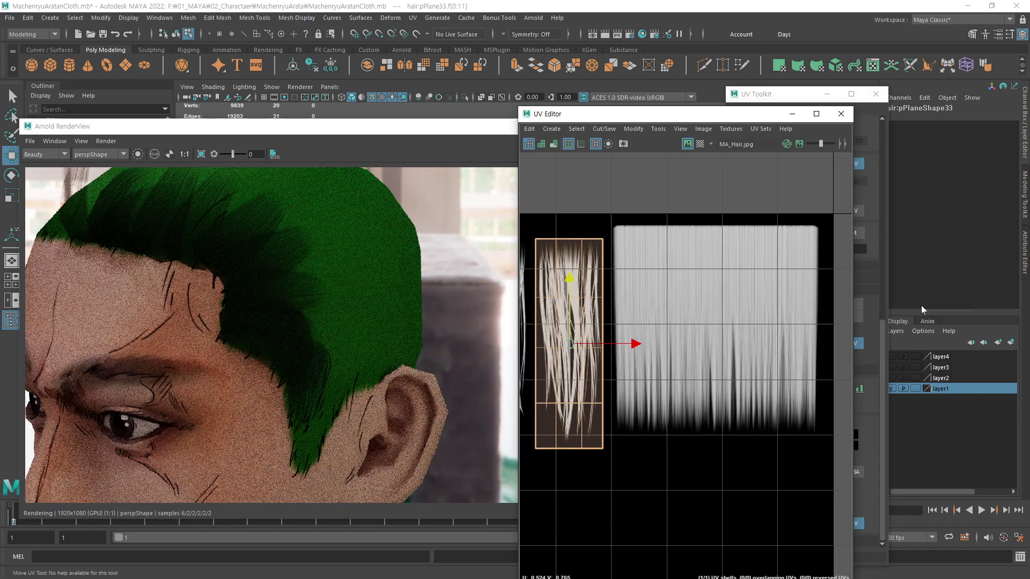
Move the Arnold RenderView clear of the viewport and inspect the sideburn plane's rendered strands in a close-up three-quarter view
{"action": "left_click", "coordinate": [285, 399]}
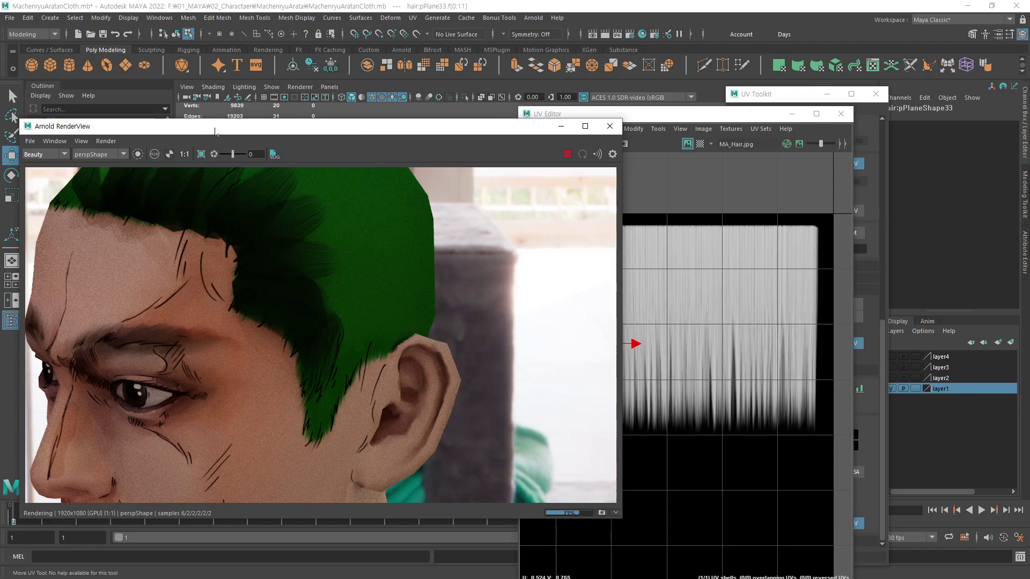
{"action": "left_click_drag", "start_coordinate": [215, 131], "coordinate": [629, 176]}
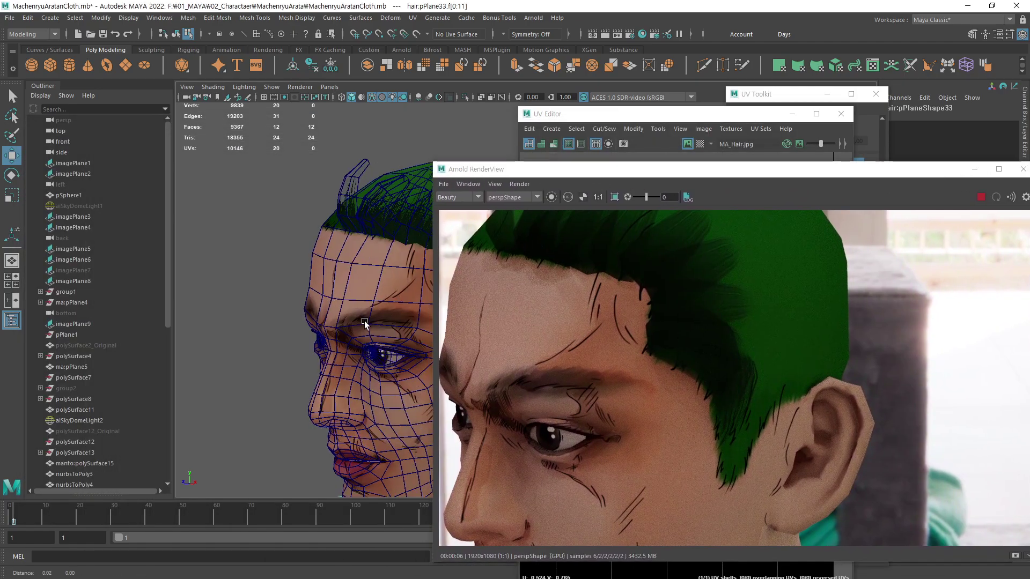
{"action": "left_click_drag", "start_coordinate": [364, 322], "coordinate": [345, 293], "text": "alt"}
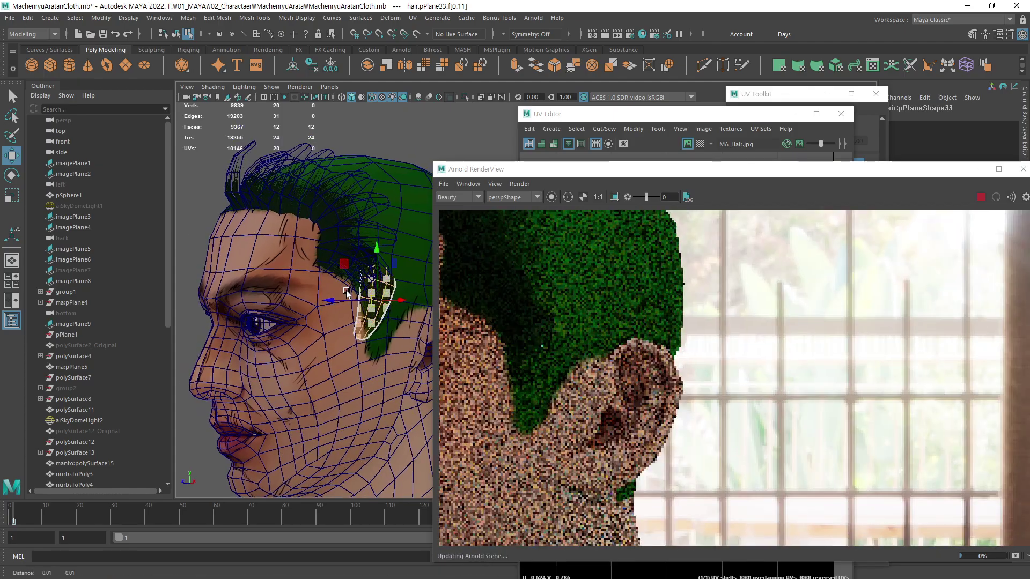
{"action": "right_click_drag", "start_coordinate": [345, 291], "coordinate": [579, 292], "text": "alt"}
{"action": "middle_click_drag", "start_coordinate": [320, 351], "coordinate": [408, 347], "text": "alt"}
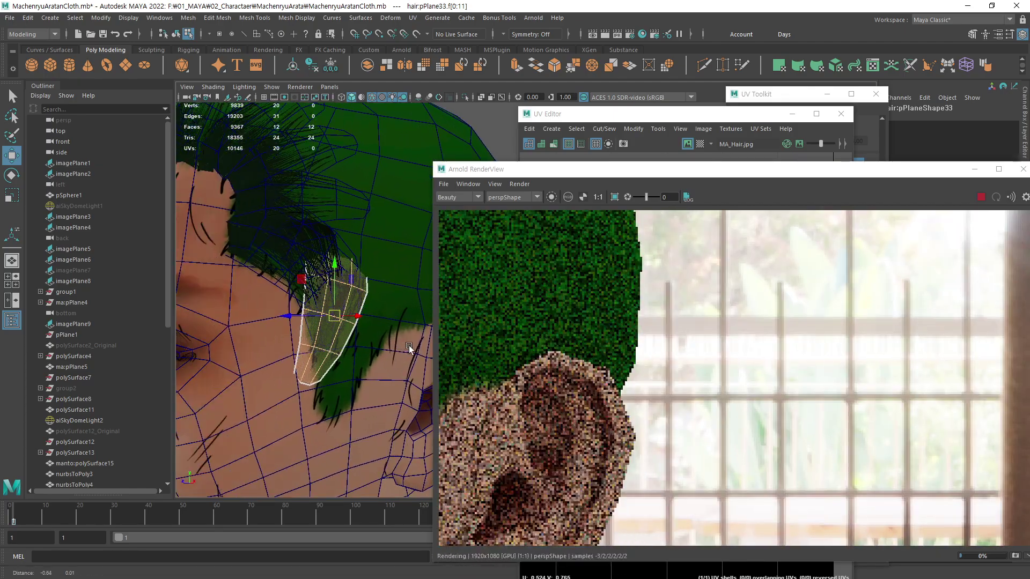
{"action": "left_click_drag", "start_coordinate": [409, 347], "coordinate": [523, 353], "text": "alt"}
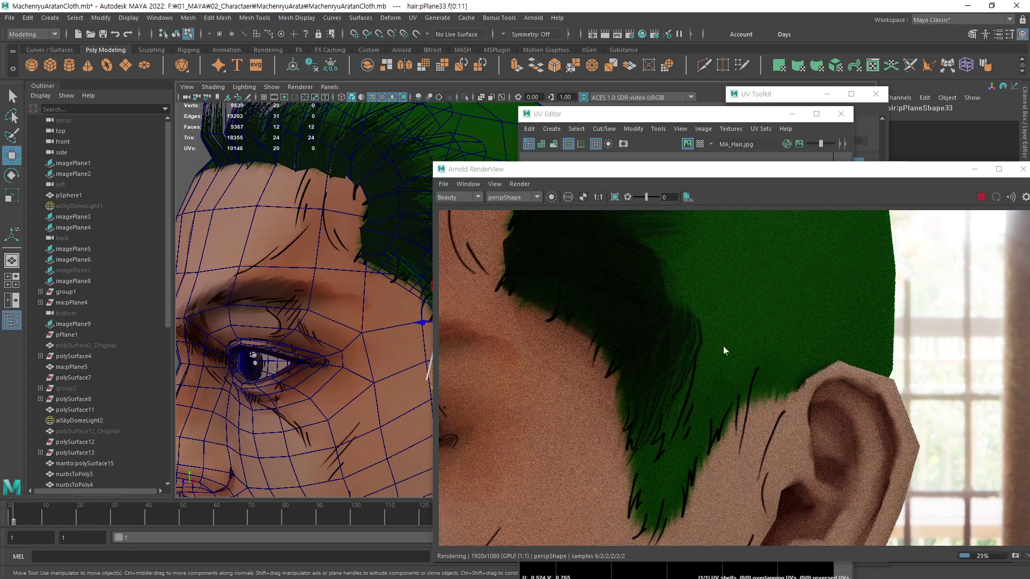
{"action": "left_click_drag", "start_coordinate": [707, 325], "coordinate": [668, 416]}
{"action": "left_click_drag", "start_coordinate": [681, 356], "coordinate": [648, 429]}
{"action": "left_click_drag", "start_coordinate": [650, 389], "coordinate": [631, 442]}
{"action": "left_click_drag", "start_coordinate": [697, 406], "coordinate": [692, 457]}
{"action": "key", "text": "Escape"}
{"action": "left_click", "coordinate": [560, 157]}
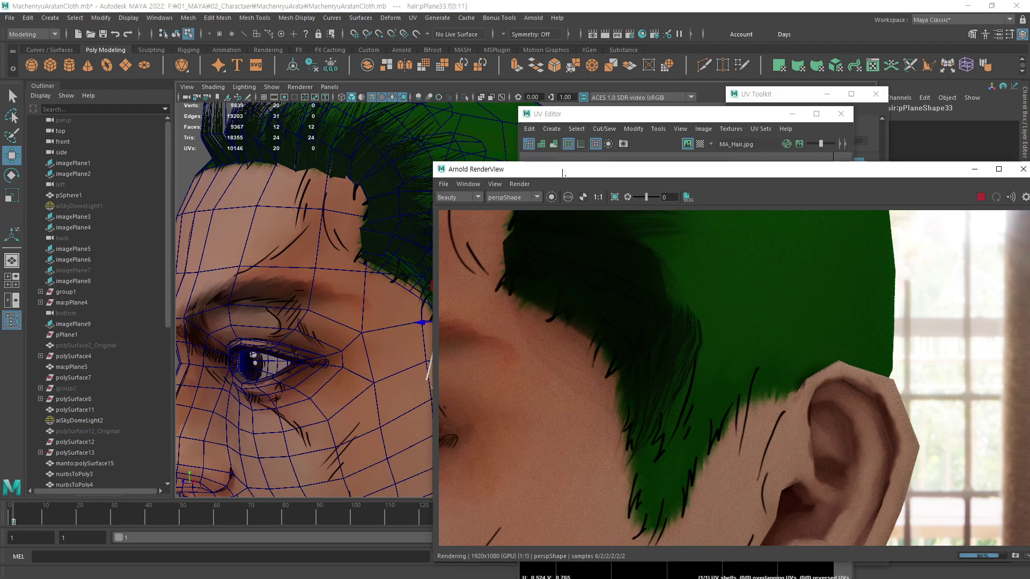